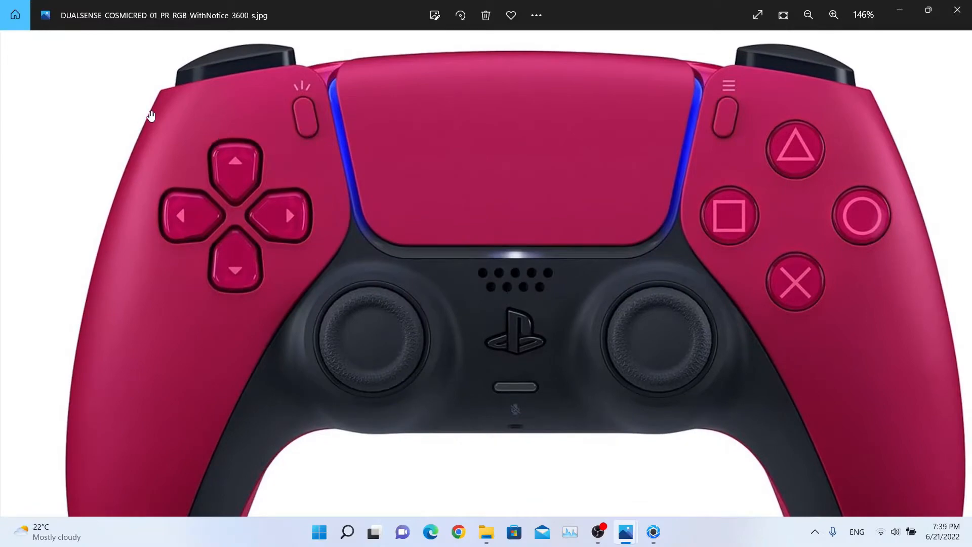
Check the red controller reference photo, return to KeyShot and set the environment brightness to 2.5.
{"action": "left_click_drag", "start_coordinate": [426, 75], "coordinate": [399, 166]}
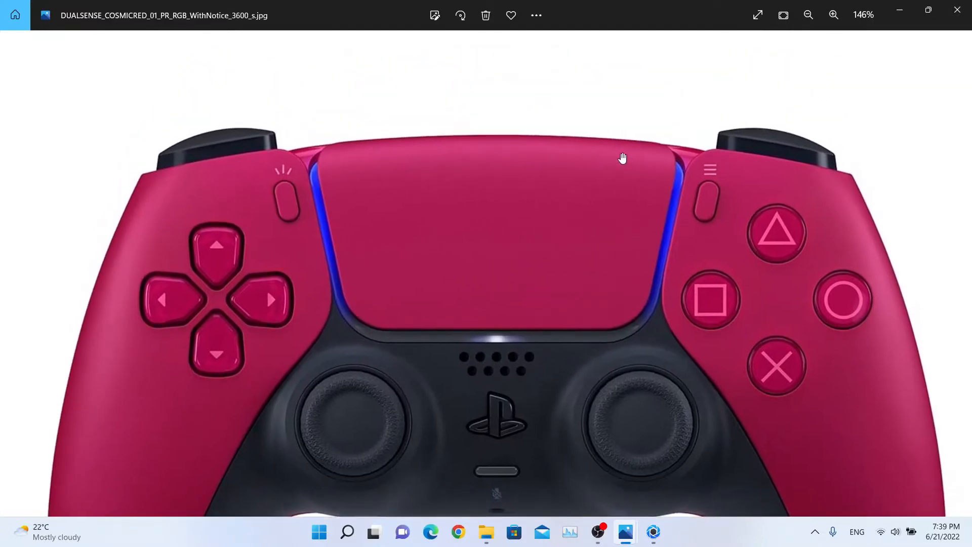
{"action": "left_click", "coordinate": [898, 11]}
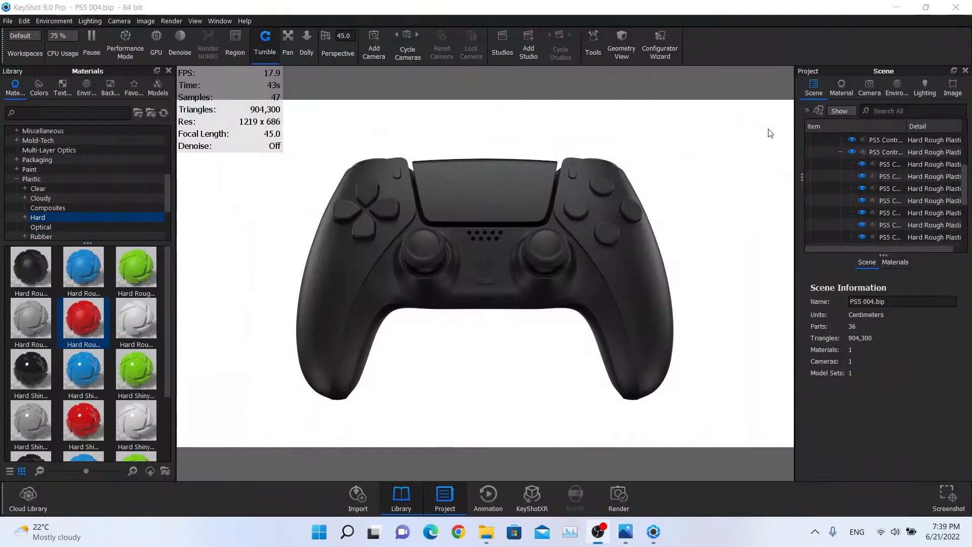
{"action": "left_click", "coordinate": [893, 90]}
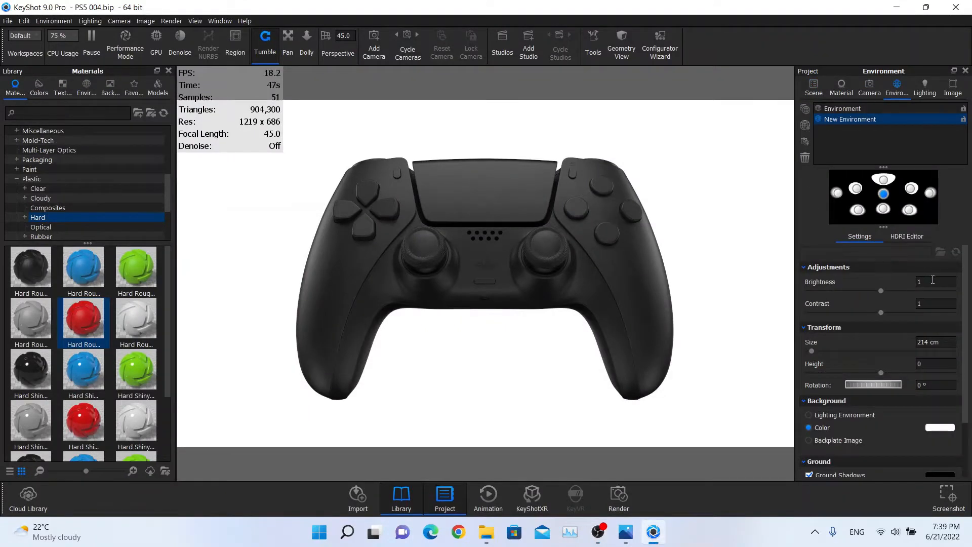
{"action": "mouse_move", "coordinate": [881, 291]}
{"action": "left_mouse_down"}
{"action": "mouse_move", "coordinate": [955, 292]}
{"action": "mouse_move", "coordinate": [876, 277]}
{"action": "left_mouse_up"}
{"action": "type", "text": "2.5"}
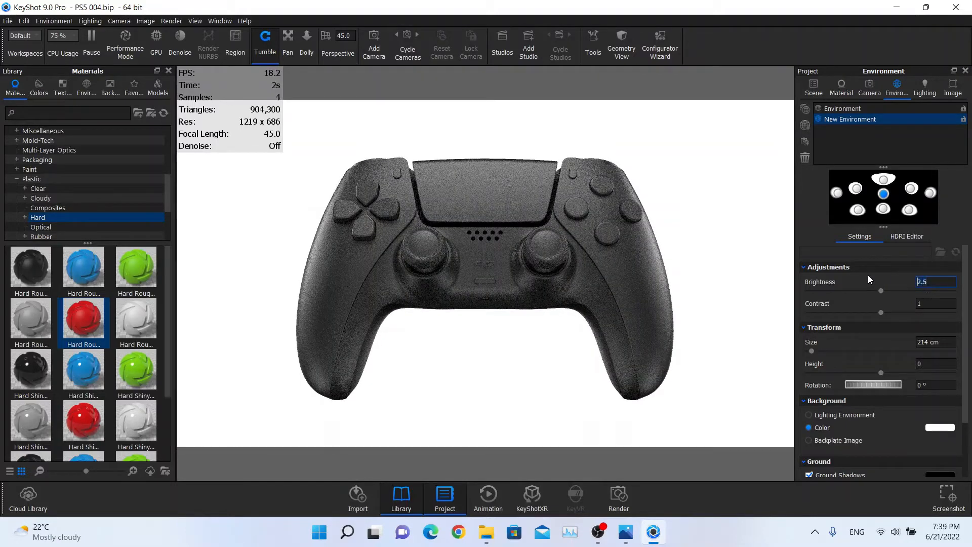
{"action": "key", "text": "Tab"}
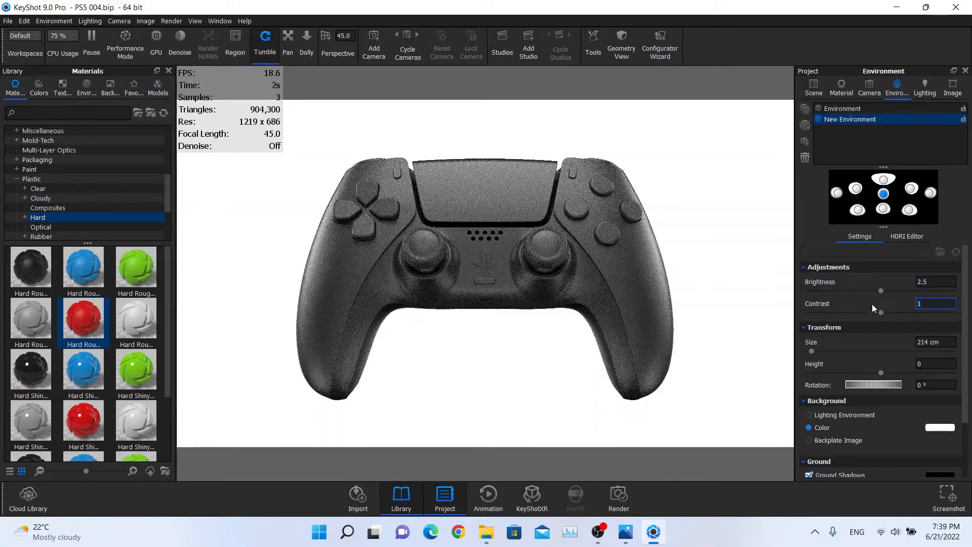
Set the environment contrast to 1.25.
{"action": "left_click", "coordinate": [880, 313]}
{"action": "left_click_drag", "start_coordinate": [879, 311], "coordinate": [910, 317]}
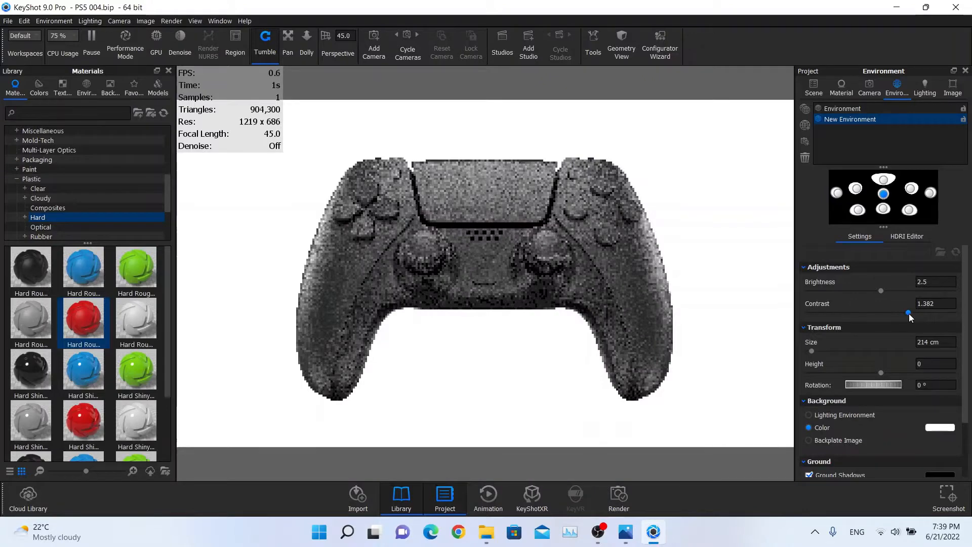
{"action": "double_click", "coordinate": [925, 304]}
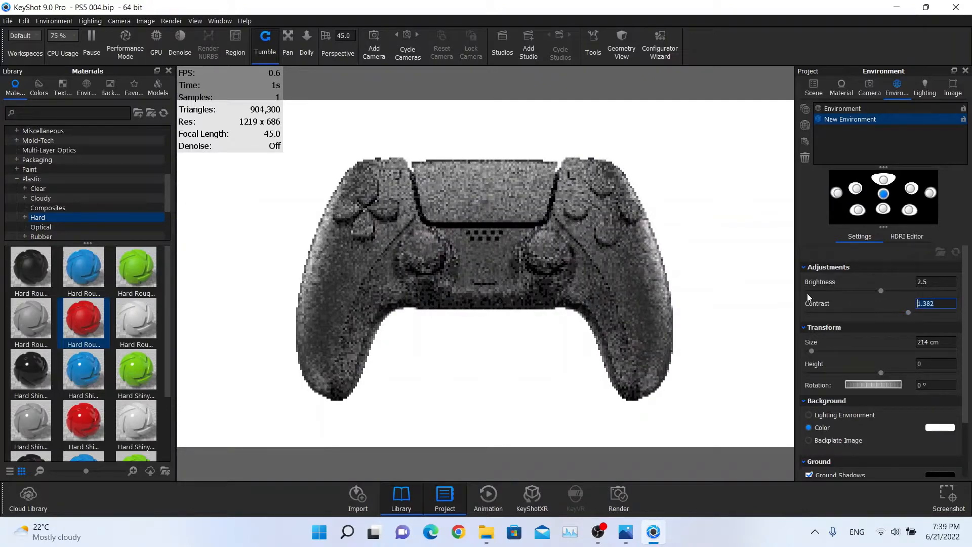
{"action": "type", "text": "1.25"}
{"action": "key", "text": "Return"}
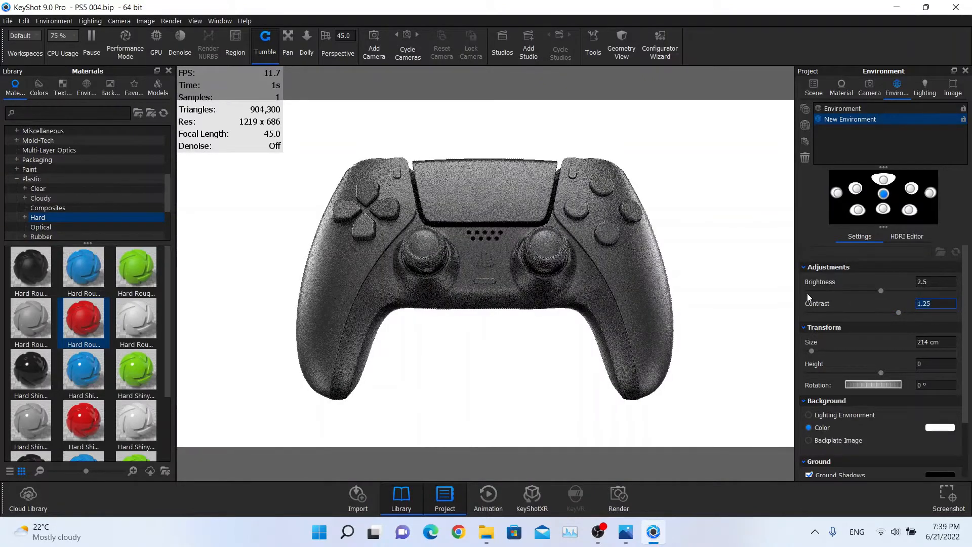
Apply the Hard Rough Plastic Red library material to the controller's outer shell and touchpad part.
{"action": "left_click", "coordinate": [814, 87]}
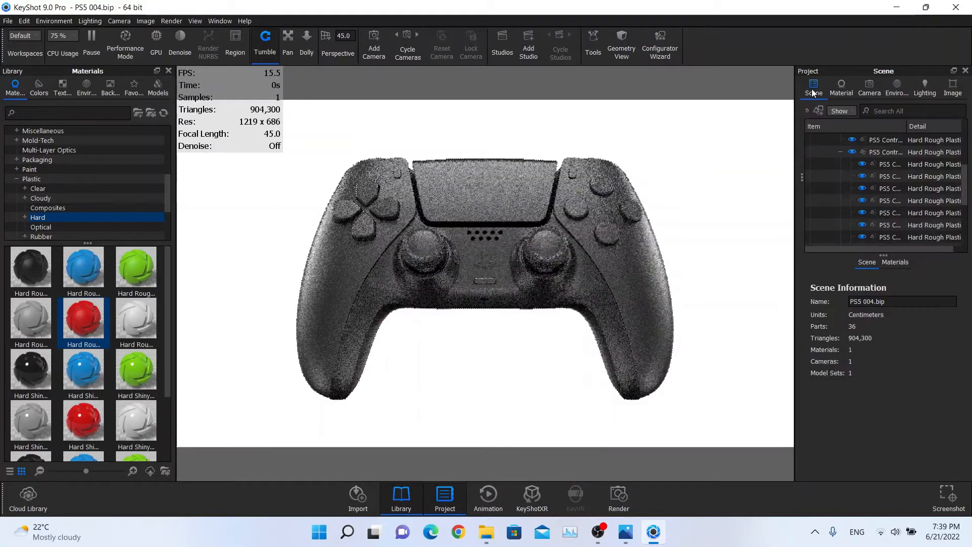
{"action": "left_click", "coordinate": [342, 261]}
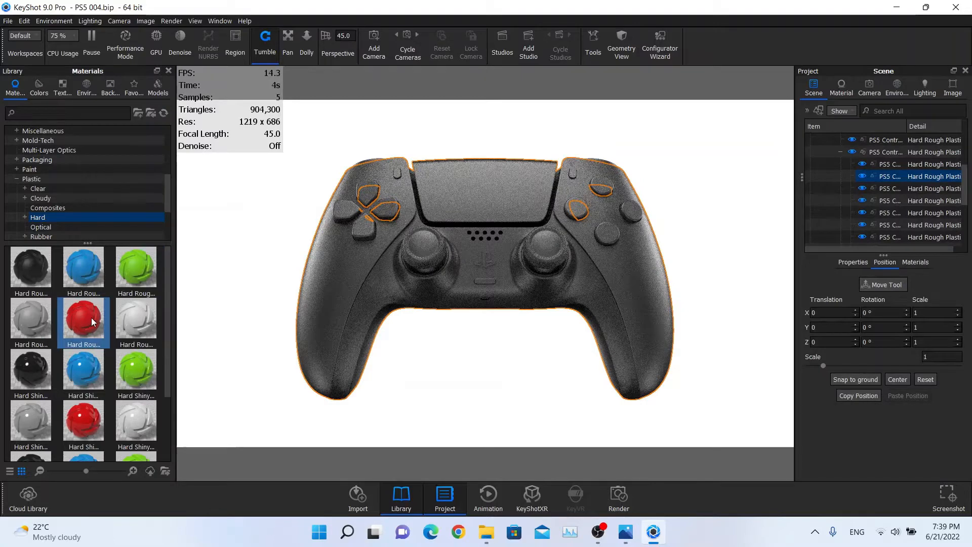
{"action": "left_click_drag", "start_coordinate": [92, 322], "coordinate": [87, 347]}
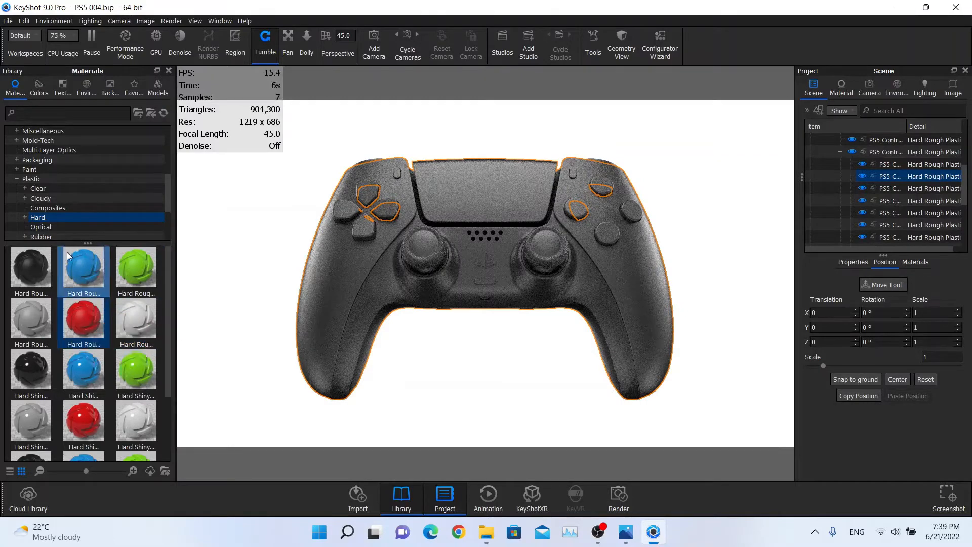
{"action": "left_click", "coordinate": [71, 217]}
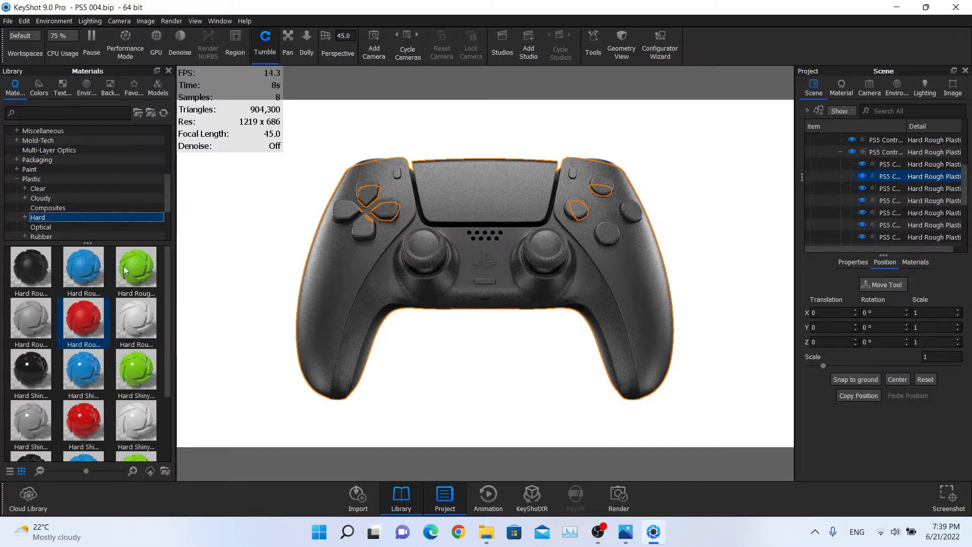
{"action": "left_click_drag", "start_coordinate": [83, 317], "coordinate": [916, 178]}
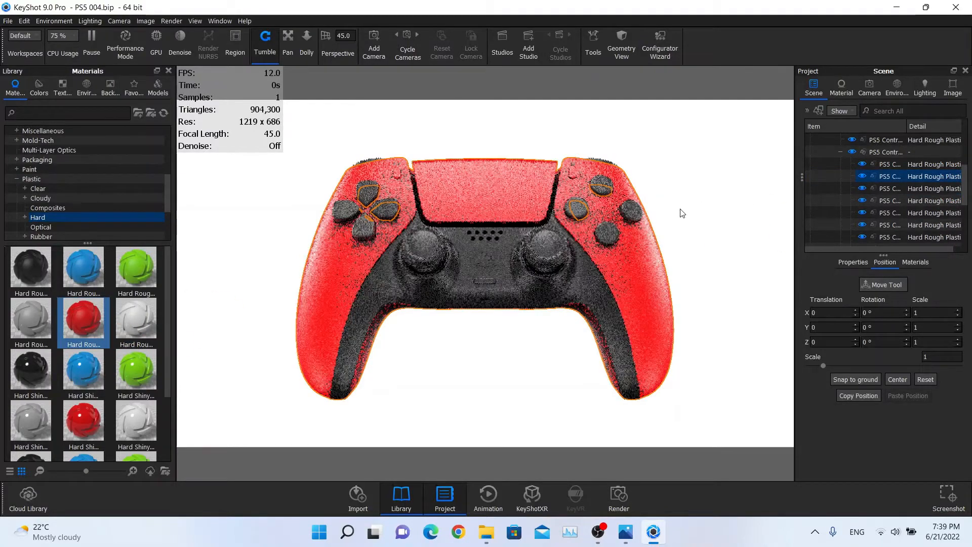
{"action": "left_click", "coordinate": [681, 210]}
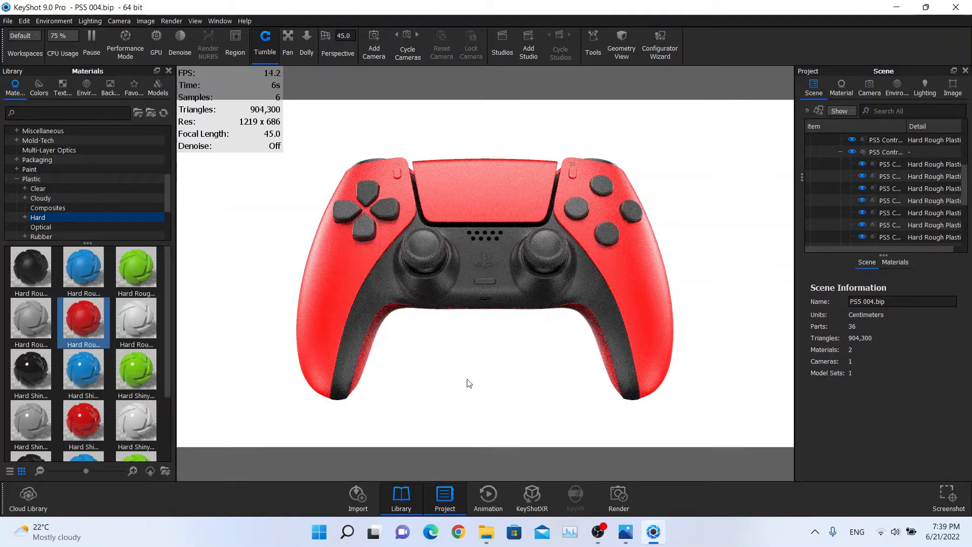
Change the diffuse colour of the shell's red plastic to dark crimson, RGB 117, 0, 50.
{"action": "double_click", "coordinate": [485, 192]}
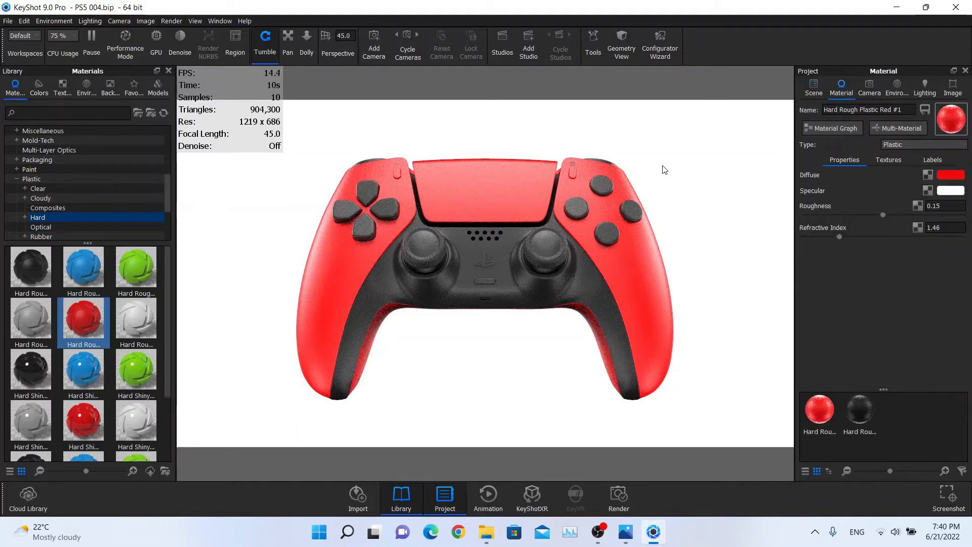
{"action": "left_click", "coordinate": [951, 174]}
{"action": "mouse_move", "coordinate": [758, 295]}
{"action": "left_mouse_down"}
{"action": "mouse_move", "coordinate": [732, 295]}
{"action": "mouse_move", "coordinate": [742, 294]}
{"action": "left_mouse_up"}
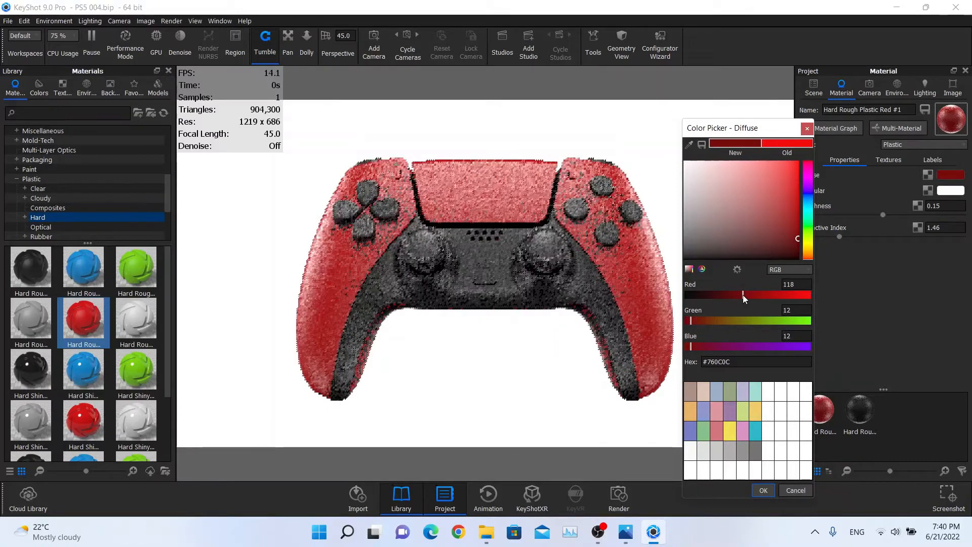
{"action": "left_click_drag", "start_coordinate": [700, 345], "coordinate": [709, 345]}
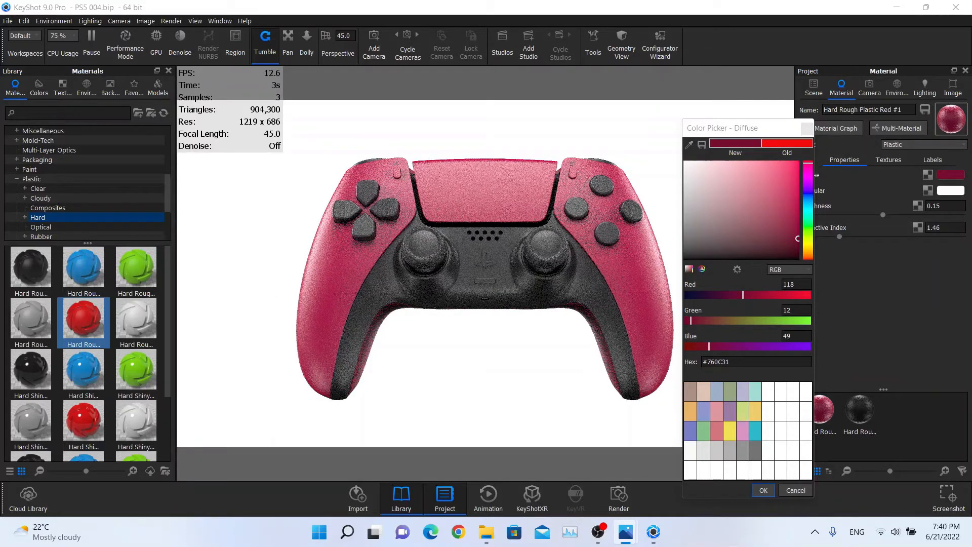
{"action": "left_click_drag", "start_coordinate": [718, 340], "coordinate": [717, 345]}
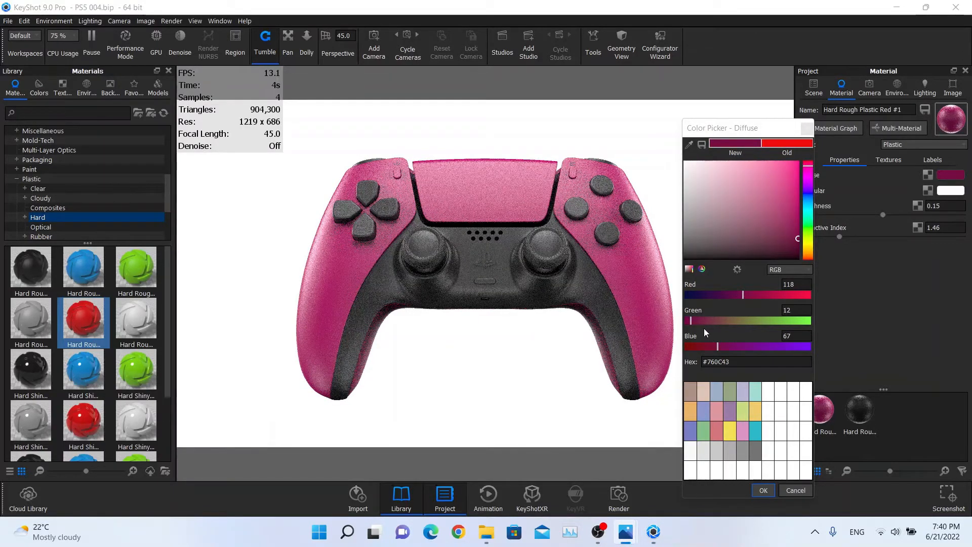
{"action": "left_click_drag", "start_coordinate": [706, 345], "coordinate": [630, 325]}
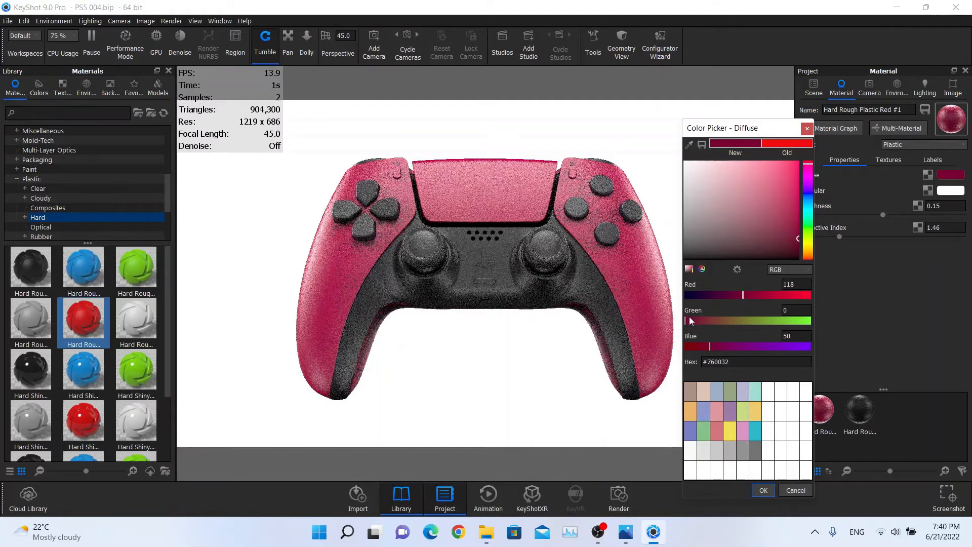
{"action": "left_click", "coordinate": [810, 284]}
{"action": "left_click_drag", "start_coordinate": [742, 293], "coordinate": [743, 293]}
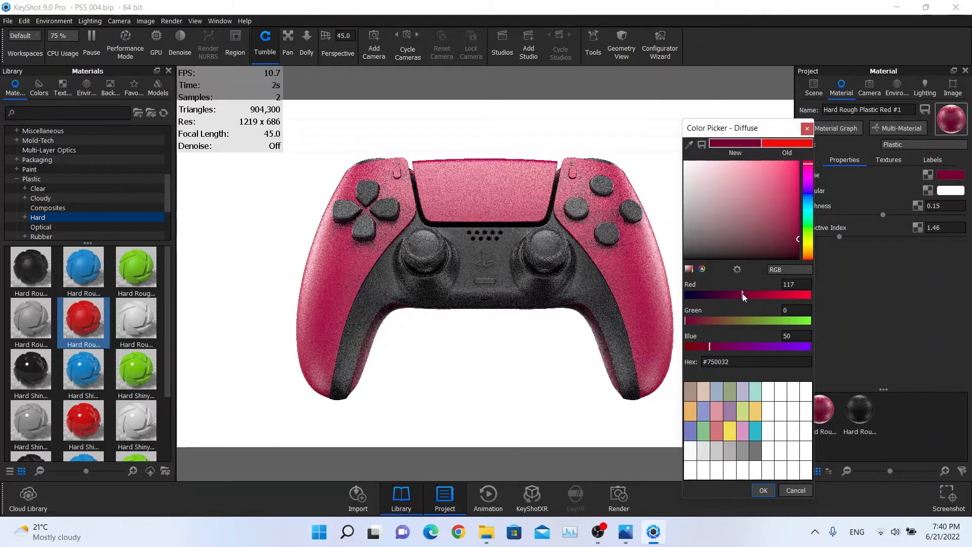
{"action": "left_click", "coordinate": [763, 490]}
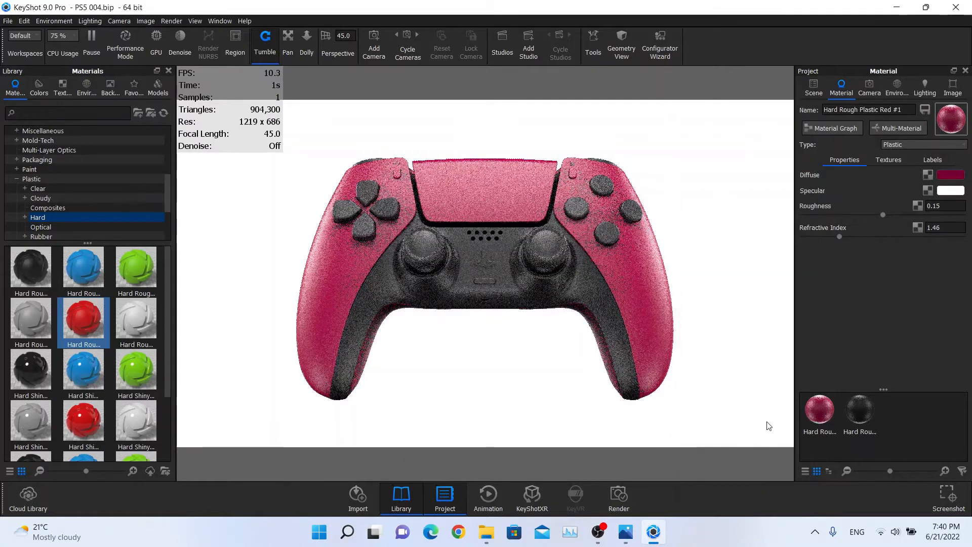
{"action": "left_click", "coordinate": [951, 190]}
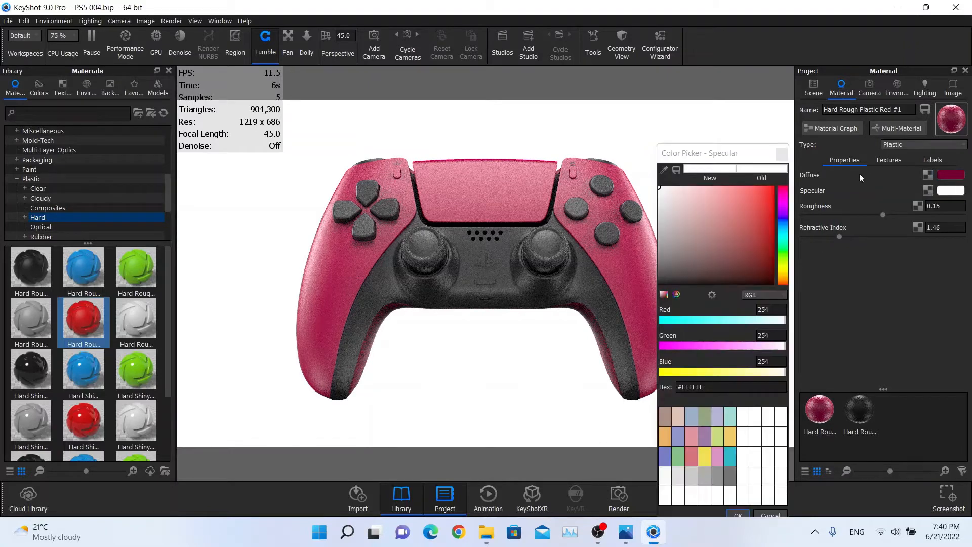
{"action": "left_click", "coordinate": [782, 253]}
{"action": "left_click_drag", "start_coordinate": [706, 248], "coordinate": [893, 85]}
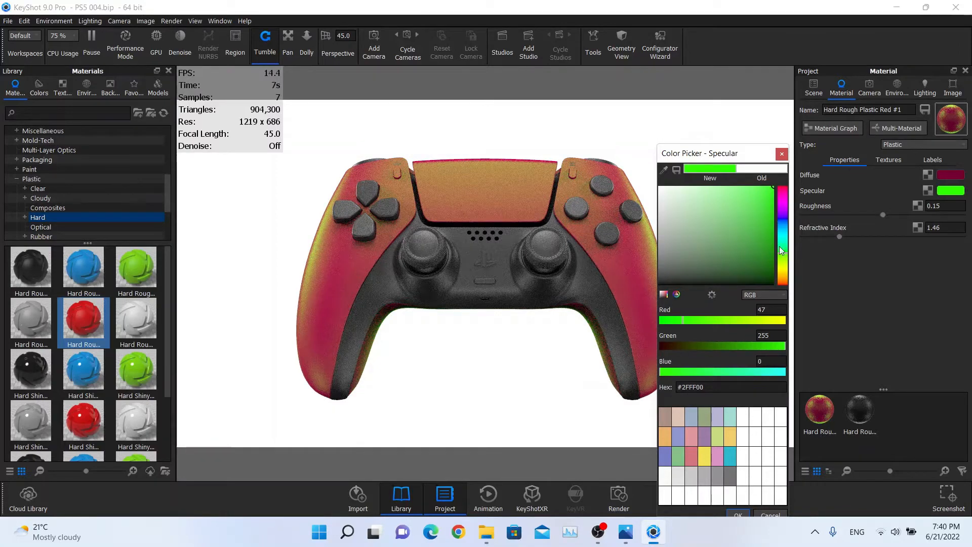
{"action": "mouse_move", "coordinate": [786, 261]}
{"action": "left_mouse_down"}
{"action": "mouse_move", "coordinate": [784, 282]}
{"action": "mouse_move", "coordinate": [784, 272]}
{"action": "left_mouse_up"}
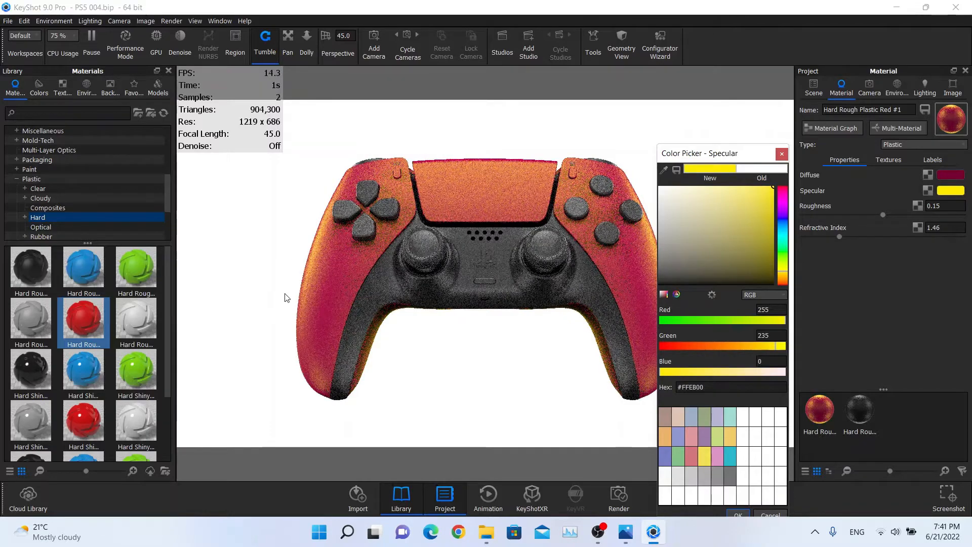
{"action": "left_click", "coordinate": [782, 154]}
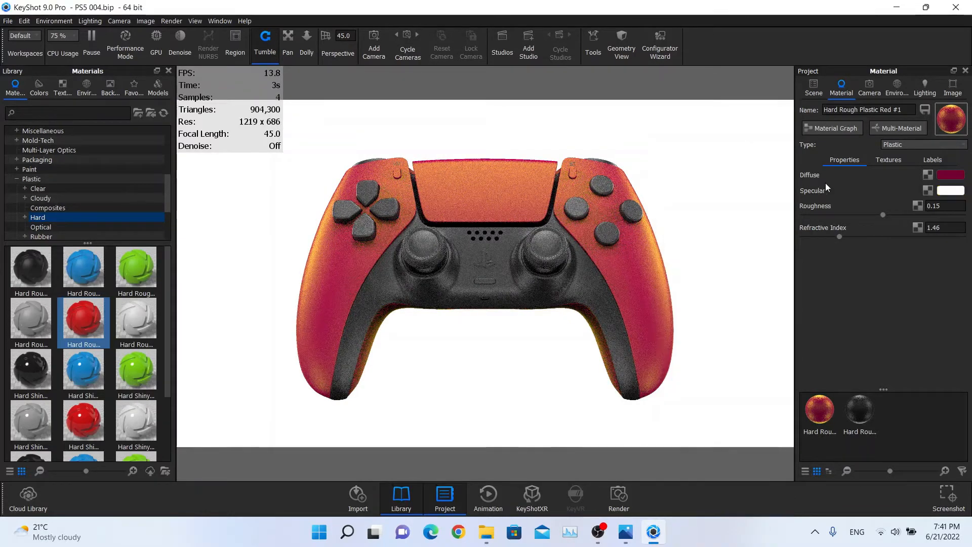
Change the specular colour of the shell's plastic to light pink, RGB 255, 182, 206.
{"action": "left_click", "coordinate": [944, 193]}
{"action": "left_click_drag", "start_coordinate": [718, 176], "coordinate": [750, 98]}
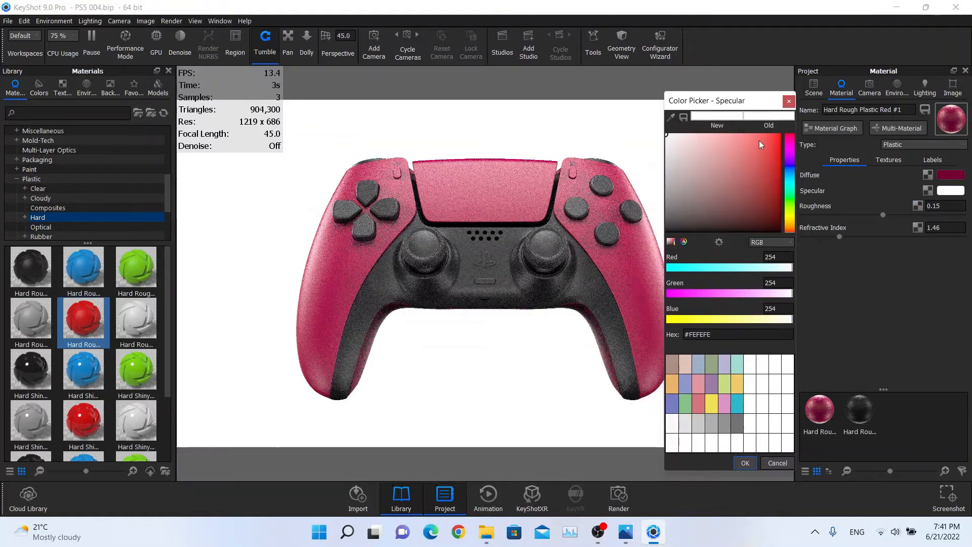
{"action": "left_click", "coordinate": [790, 143]}
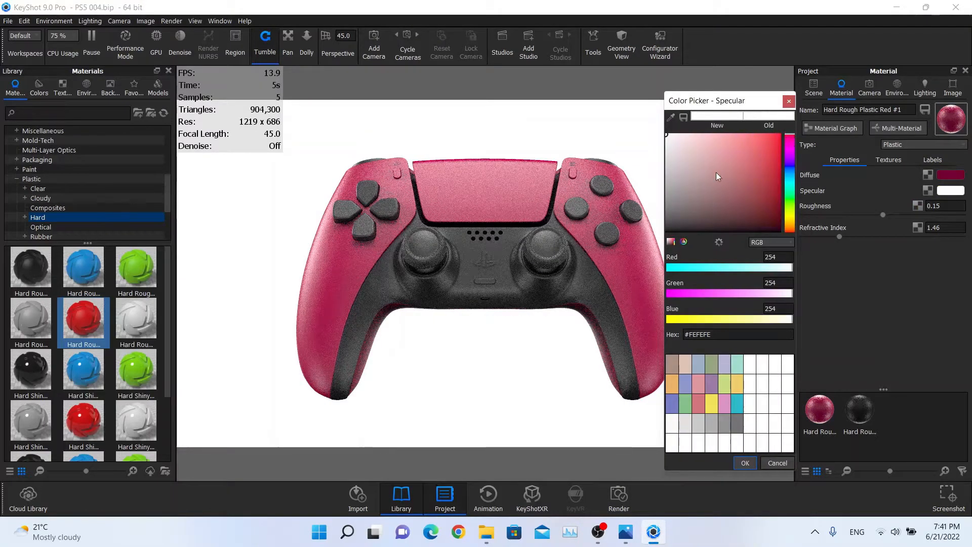
{"action": "left_click_drag", "start_coordinate": [716, 172], "coordinate": [703, 120]}
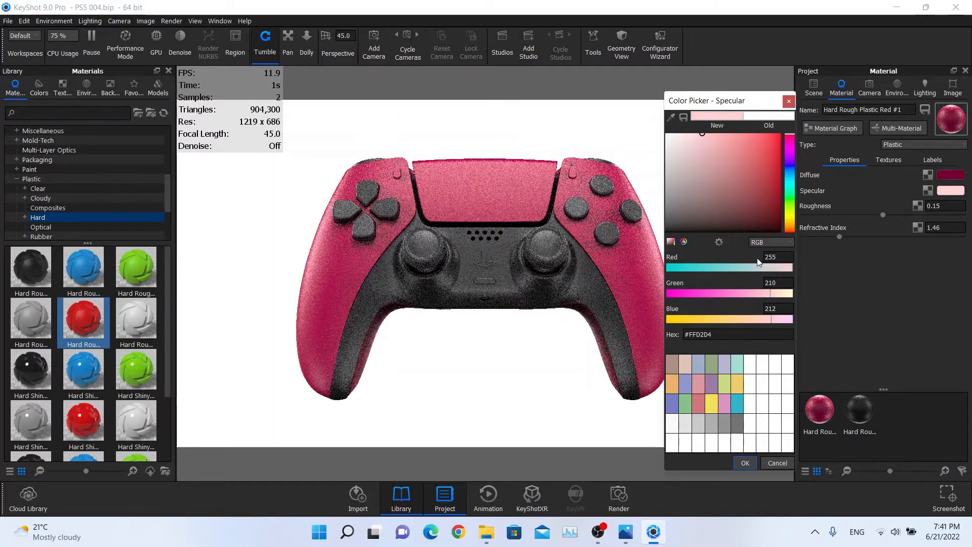
{"action": "left_click", "coordinate": [764, 293]}
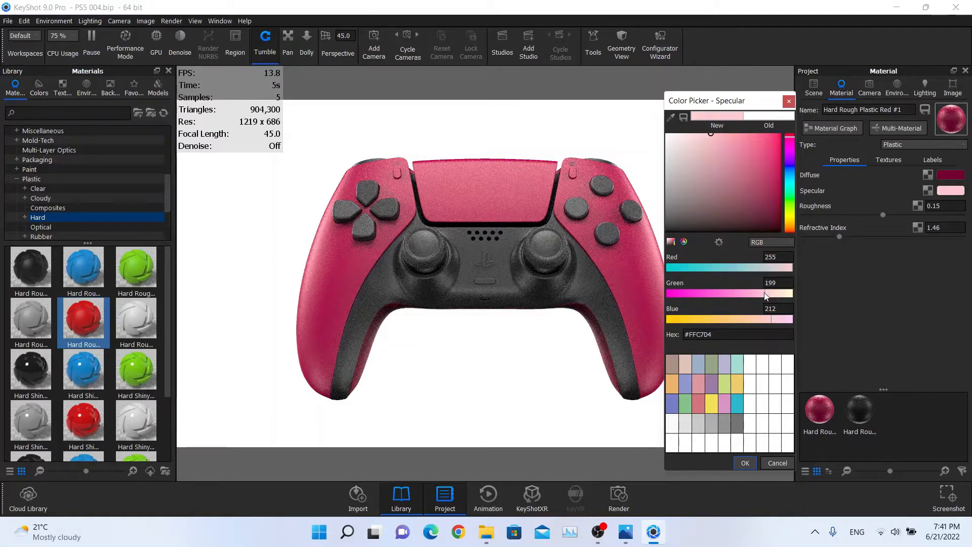
{"action": "left_click_drag", "start_coordinate": [764, 293], "coordinate": [757, 292]}
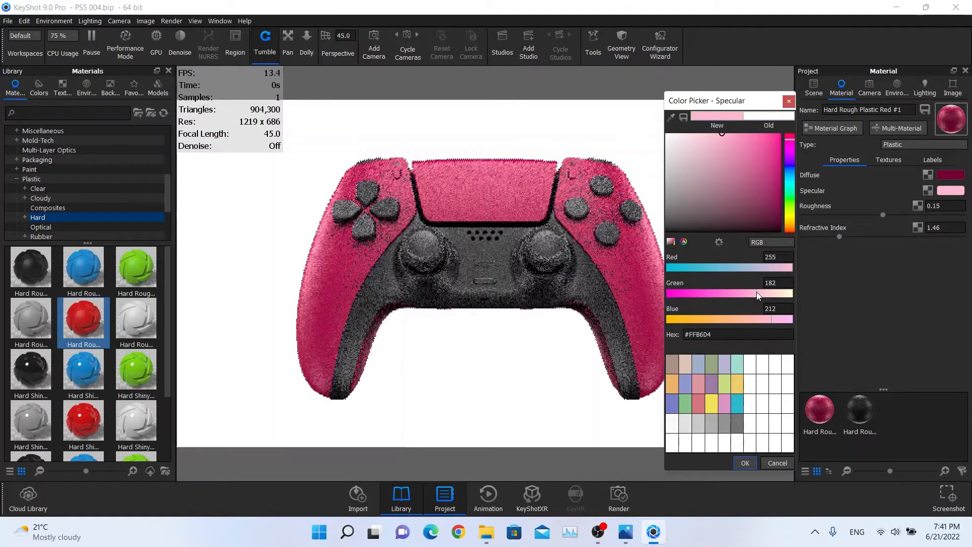
{"action": "key", "text": "alt+Tab"}
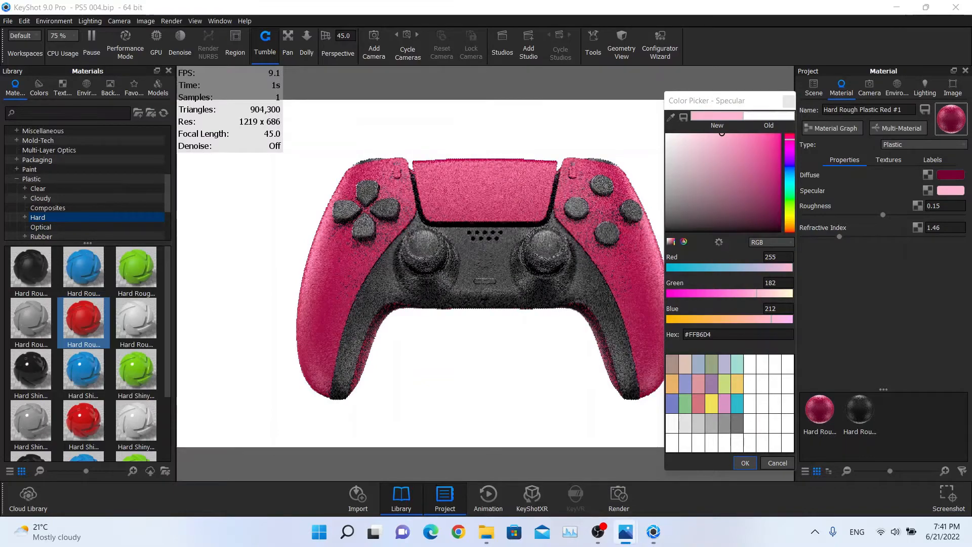
{"action": "left_click", "coordinate": [755, 318]}
{"action": "left_click_drag", "start_coordinate": [756, 318], "coordinate": [768, 319]}
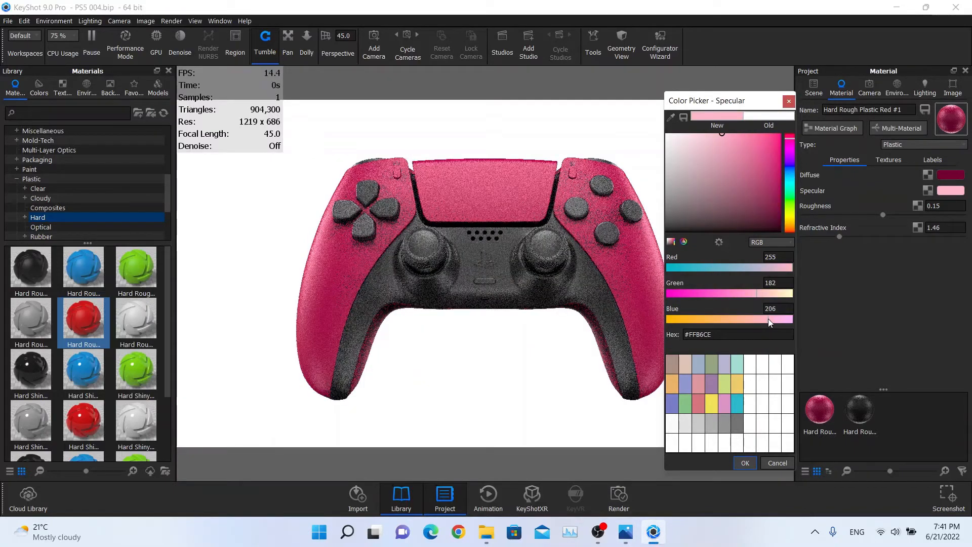
{"action": "left_click", "coordinate": [745, 462]}
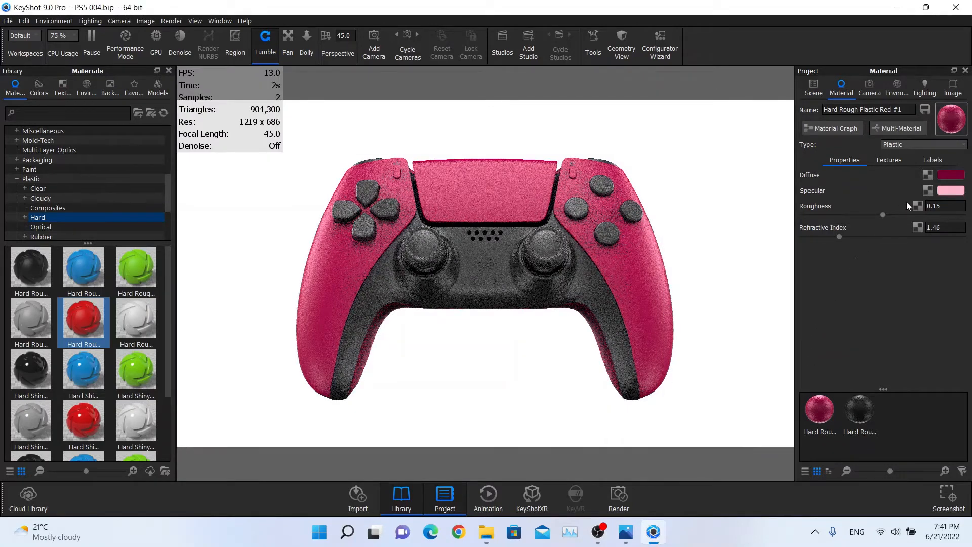
{"action": "left_click", "coordinate": [950, 190]}
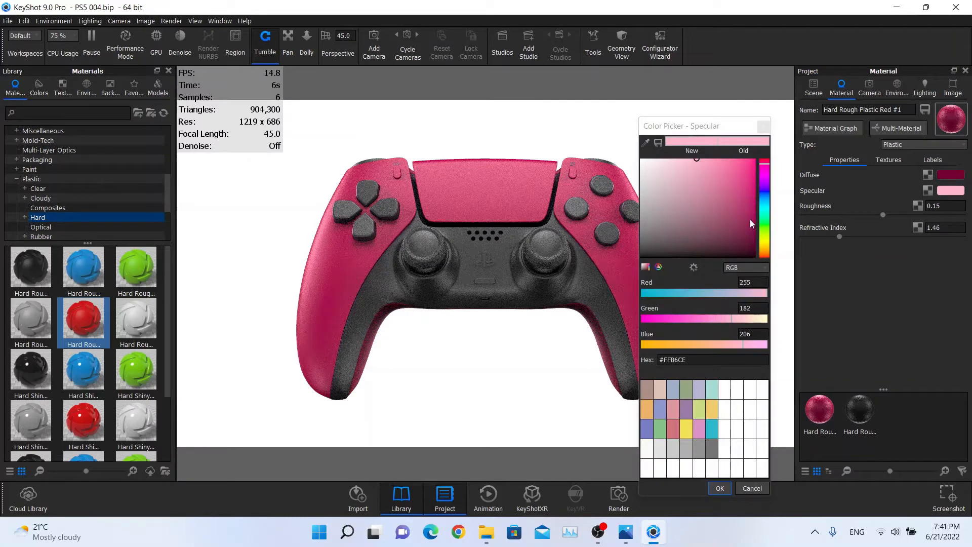
{"action": "left_click", "coordinate": [719, 488]}
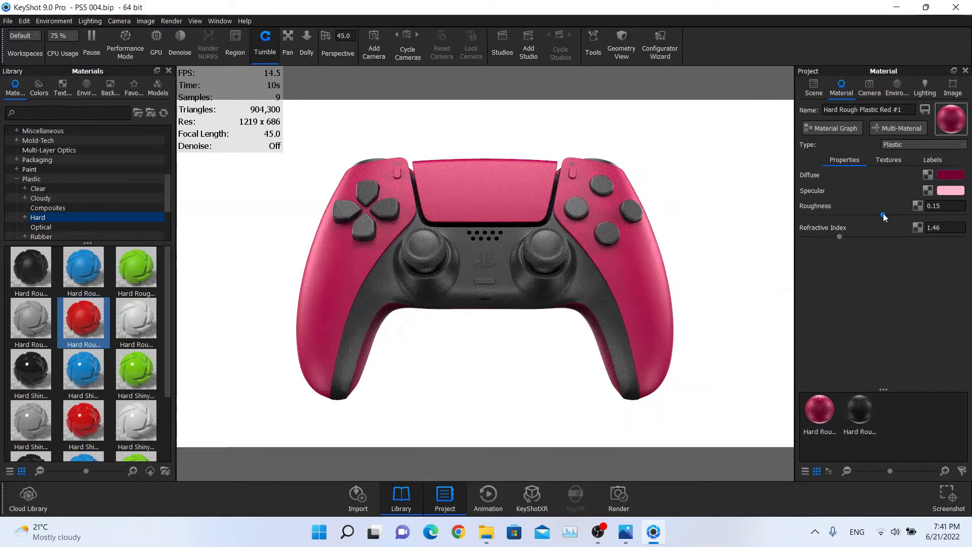
Set the roughness of the shell's red plastic to 0.125.
{"action": "left_click_drag", "start_coordinate": [883, 214], "coordinate": [787, 221]}
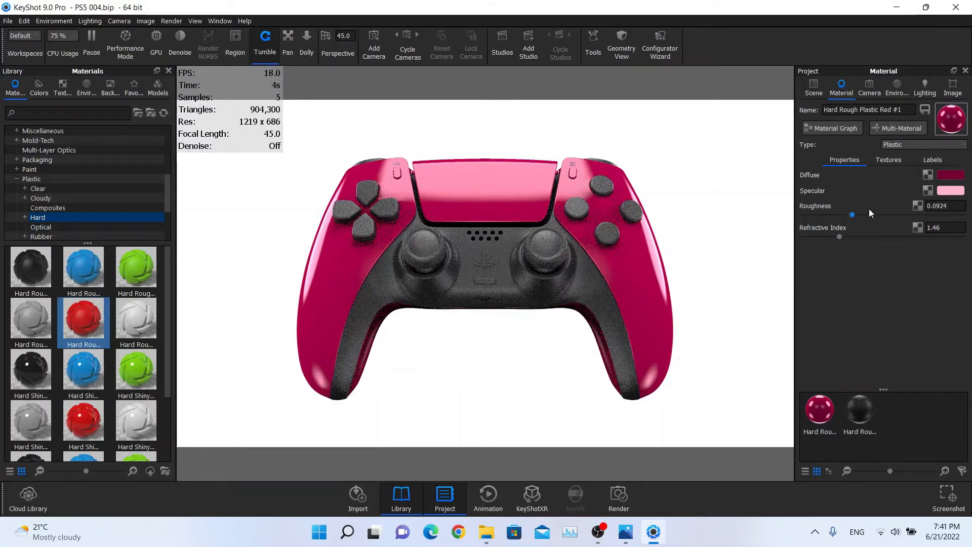
{"action": "left_click_drag", "start_coordinate": [869, 209], "coordinate": [948, 215]}
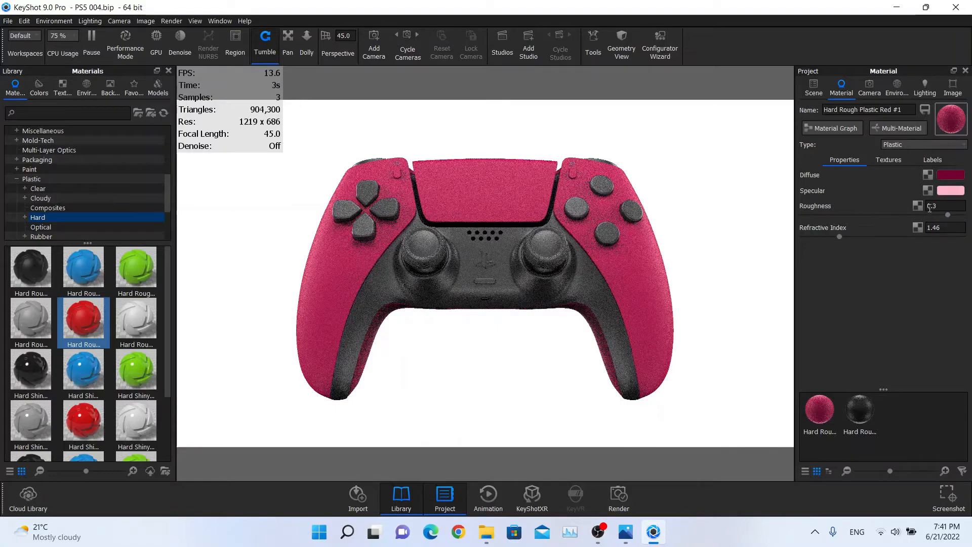
{"action": "left_click_drag", "start_coordinate": [948, 216], "coordinate": [864, 218]}
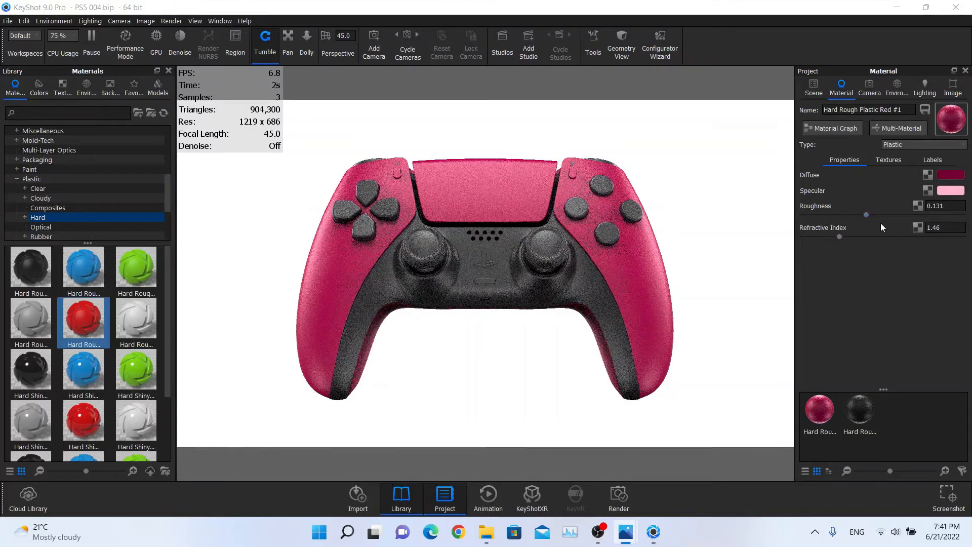
{"action": "left_click_drag", "start_coordinate": [865, 215], "coordinate": [860, 214]}
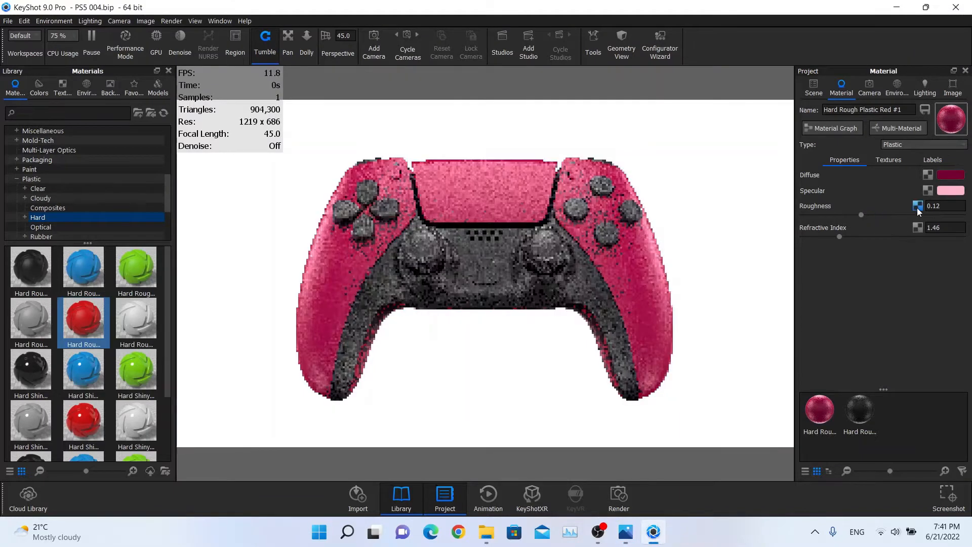
{"action": "left_click", "coordinate": [946, 206]}
{"action": "type", "text": "5"}
{"action": "key", "text": "Return"}
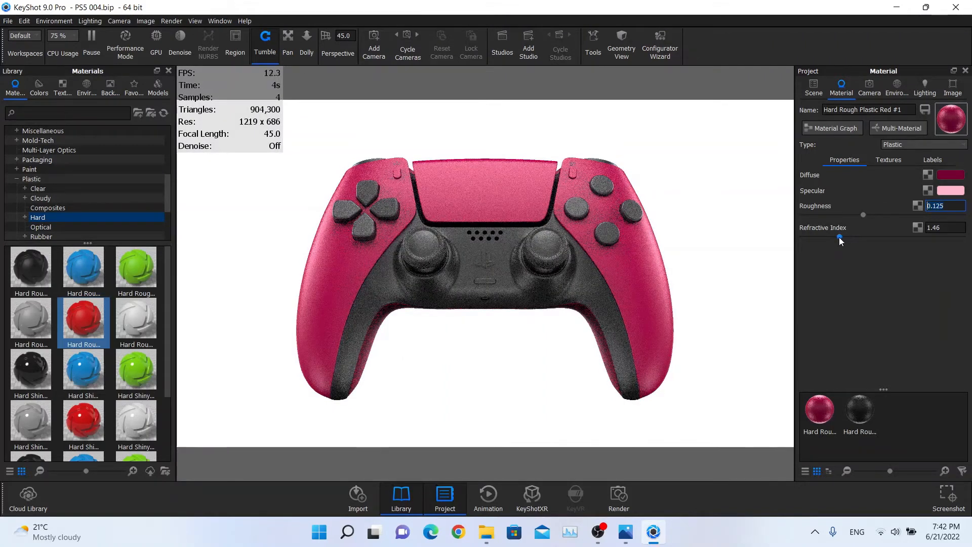
Try refractive index values of 3, 2 and about 1.18 on the shell's red plastic.
{"action": "left_click_drag", "start_coordinate": [840, 237], "coordinate": [962, 236]}
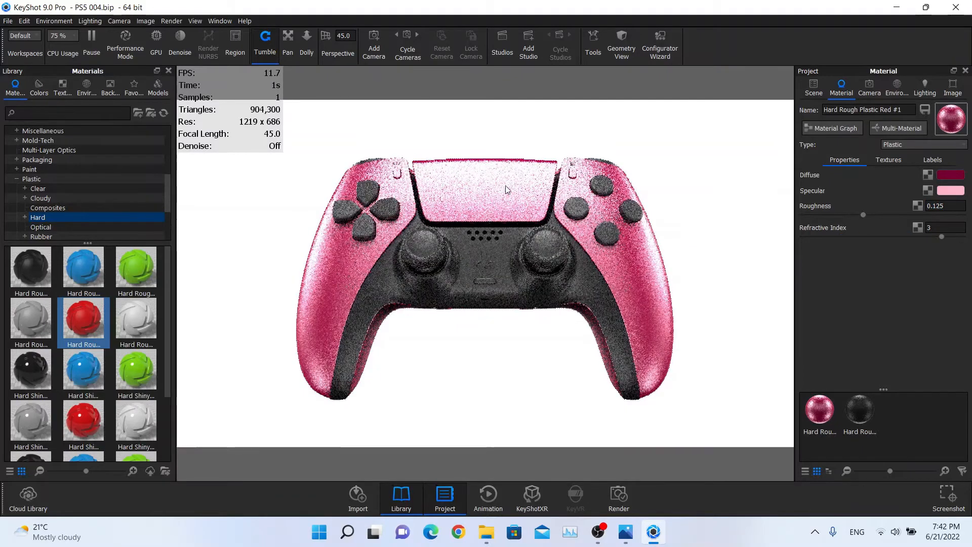
{"action": "left_click", "coordinate": [945, 228]}
{"action": "type", "text": "2"}
{"action": "key", "text": "Return"}
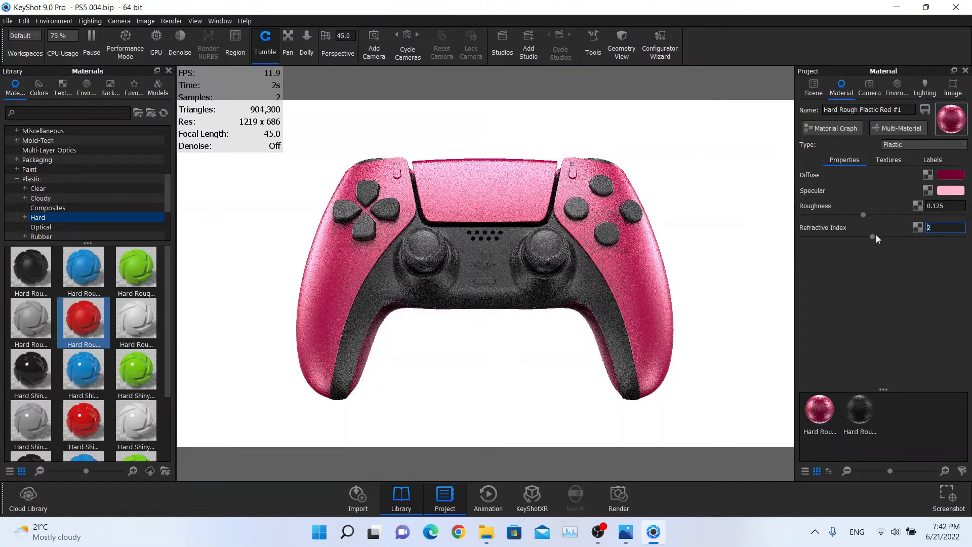
{"action": "left_click_drag", "start_coordinate": [871, 236], "coordinate": [816, 235]}
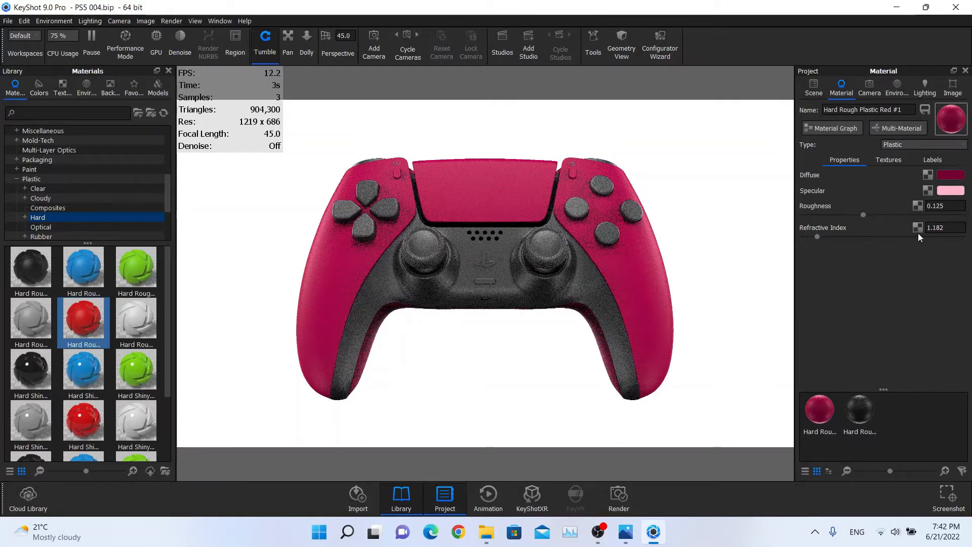
Set the refractive index of the shell's red plastic to 1.5.
{"action": "left_click", "coordinate": [934, 228]}
{"action": "type", "text": "5"}
{"action": "key", "text": "Delete"}
{"action": "key", "text": "Delete"}
{"action": "key", "text": "Delete"}
{"action": "key", "text": "BackSpace"}
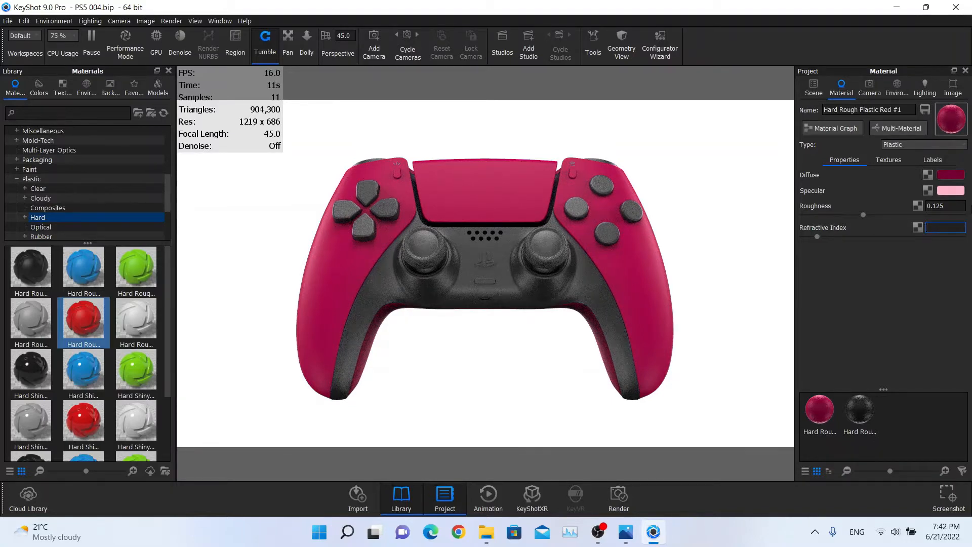
{"action": "type", "text": "1.5"}
{"action": "key", "text": "Return"}
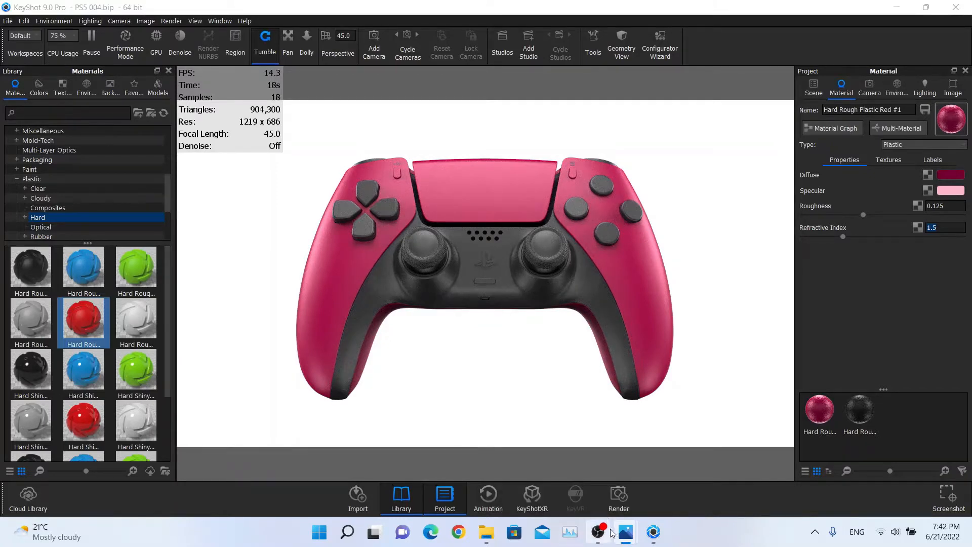
Check the Cosmic Red reference photo, then apply the Hard Rough Plastic Black library material to the controller's black centre body.
{"action": "mouse_move", "coordinate": [626, 532]}
{"action": "left_click", "coordinate": [747, 485]}
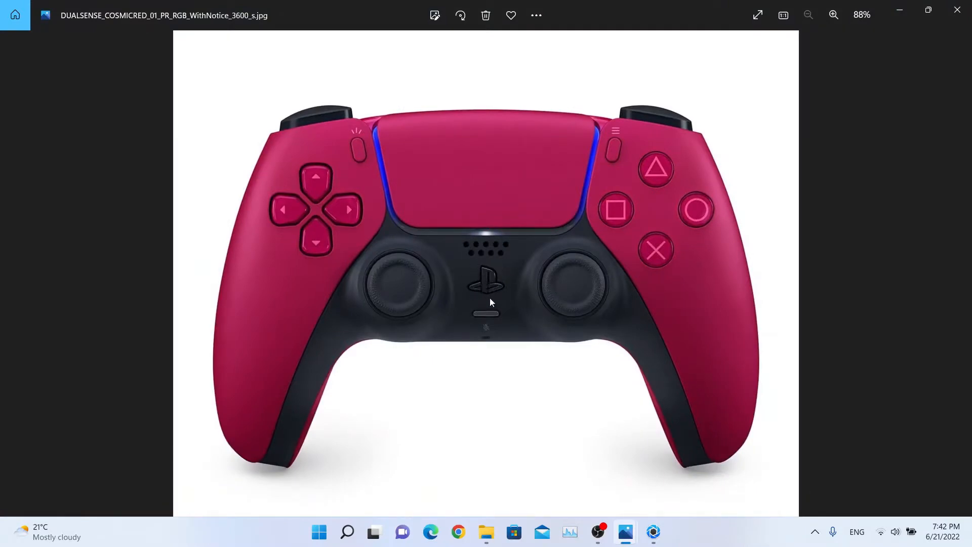
{"action": "left_click", "coordinate": [899, 10]}
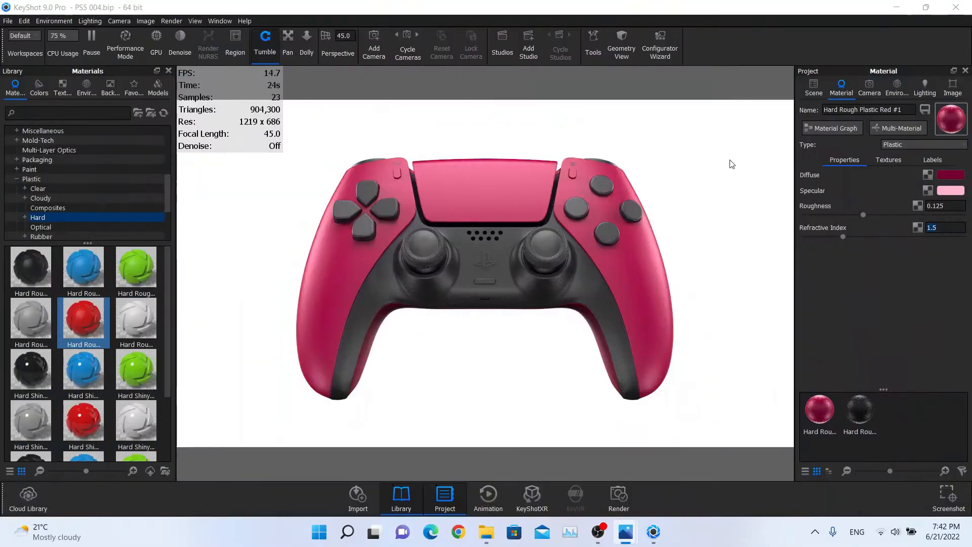
{"action": "left_click", "coordinate": [814, 89]}
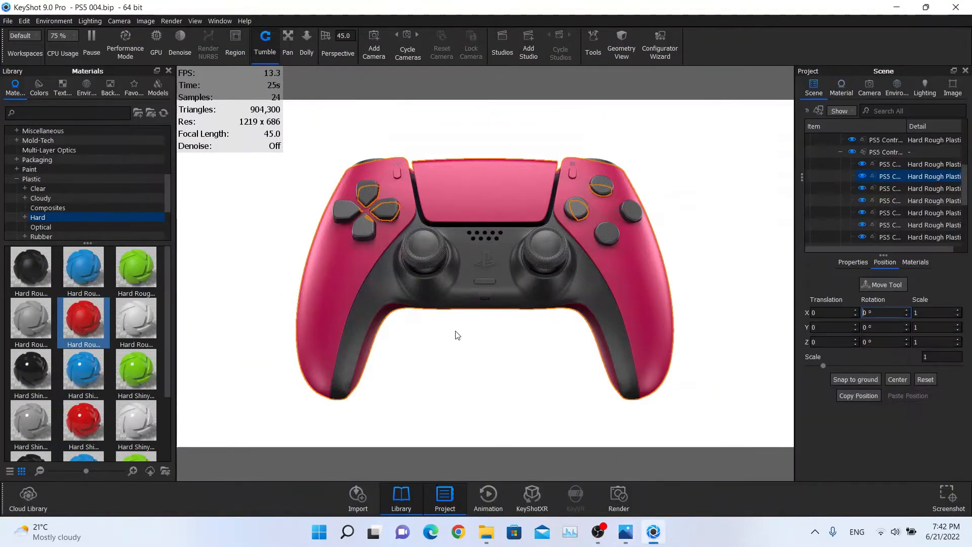
{"action": "left_click", "coordinate": [501, 278]}
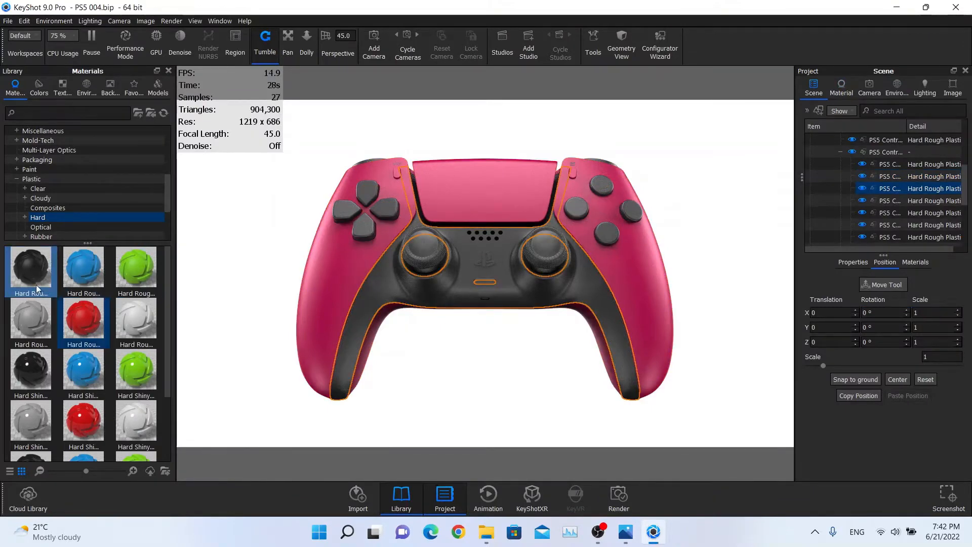
{"action": "left_click_drag", "start_coordinate": [20, 275], "coordinate": [885, 190]}
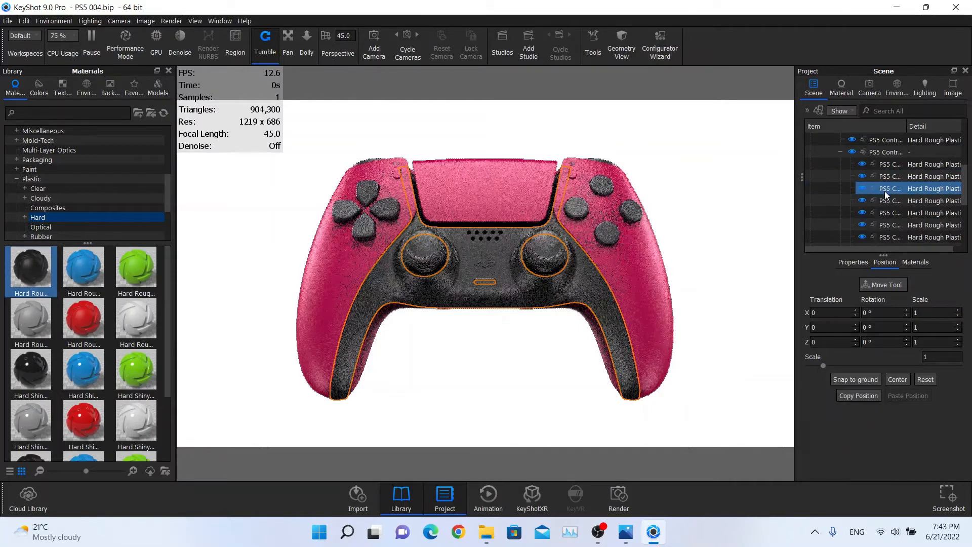
Change the diffuse colour of the centre body's black plastic to very dark blue, RGB 0, 0, 15.
{"action": "double_click", "coordinate": [885, 191]}
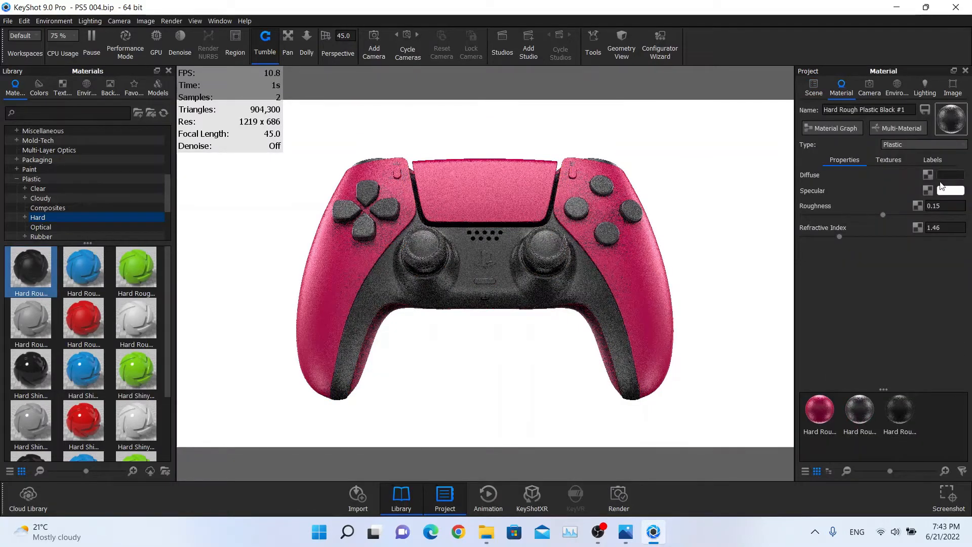
{"action": "key", "text": "alt+Tab"}
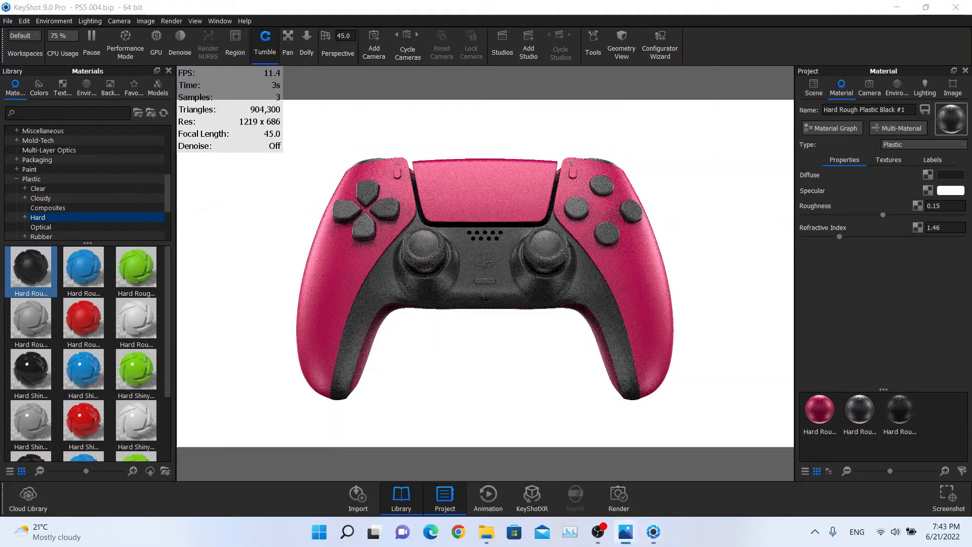
{"action": "left_click", "coordinate": [950, 176]}
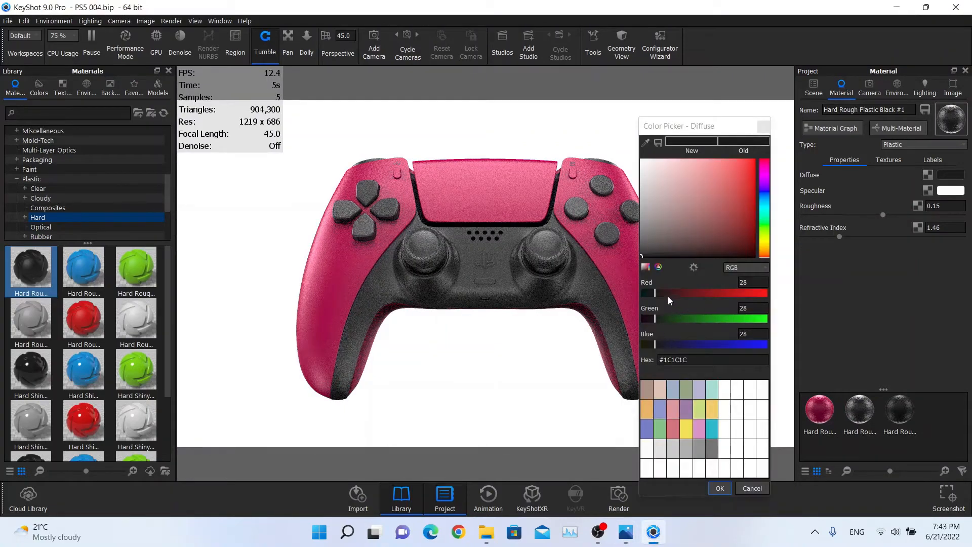
{"action": "left_click_drag", "start_coordinate": [667, 292], "coordinate": [649, 344]}
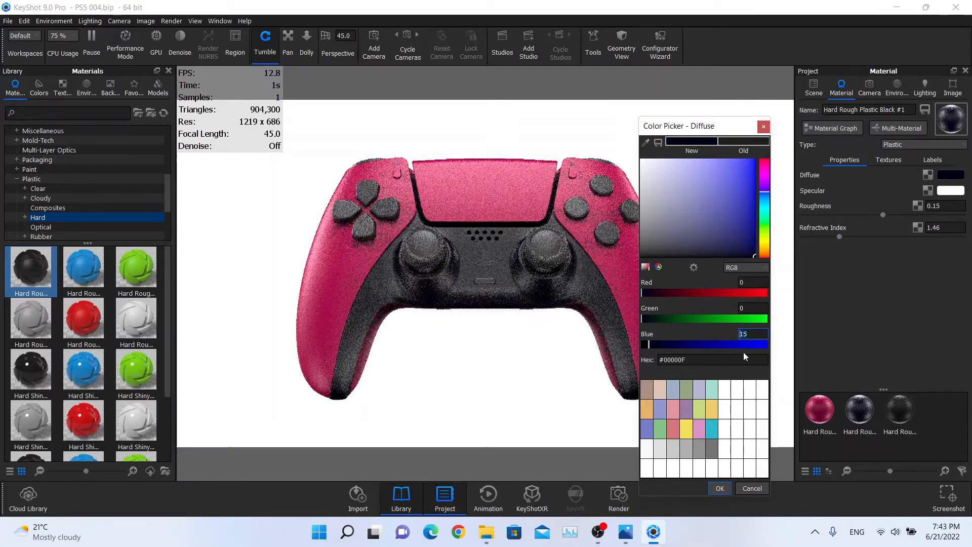
{"action": "left_click", "coordinate": [750, 333]}
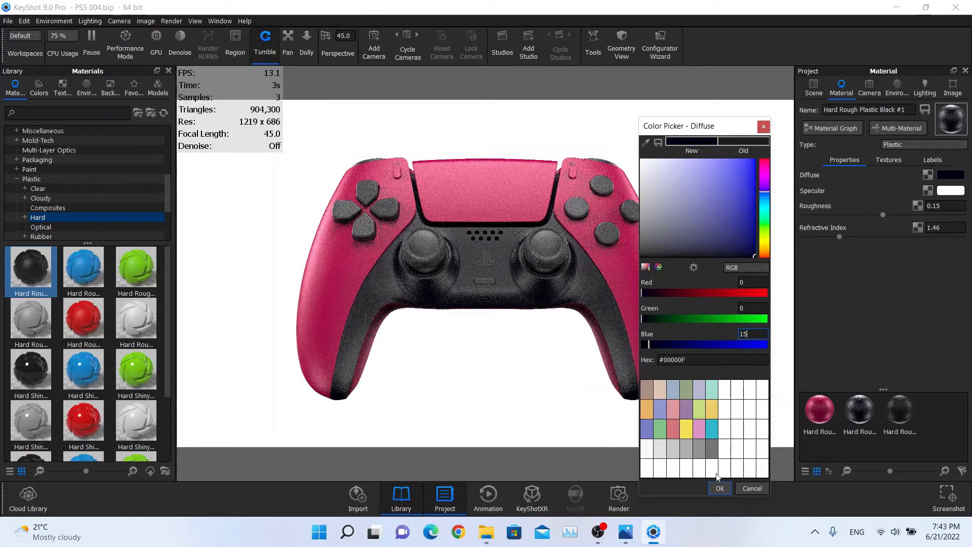
{"action": "left_click", "coordinate": [720, 489]}
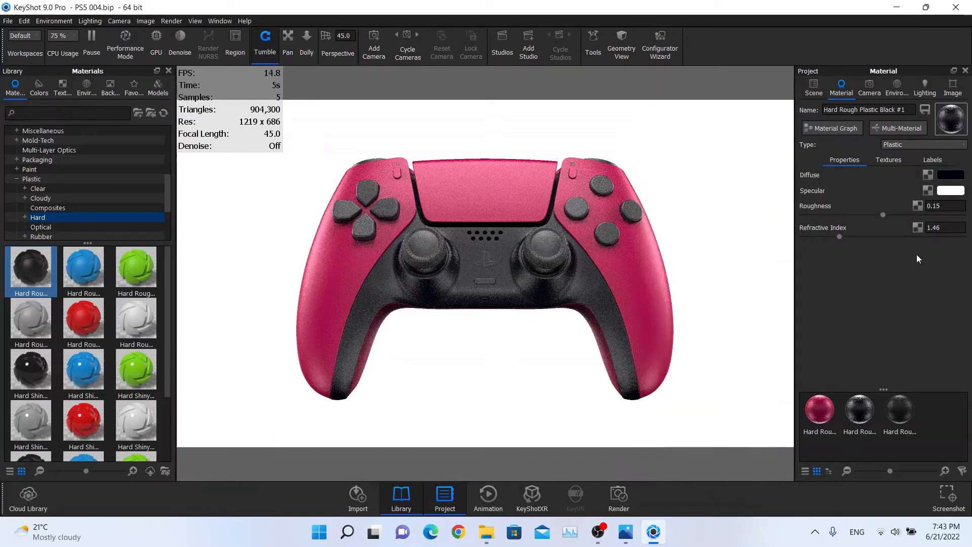
Change the specular colour of the centre body's black plastic to pale blue, RGB 224, 239, 255.
{"action": "left_click", "coordinate": [951, 190]}
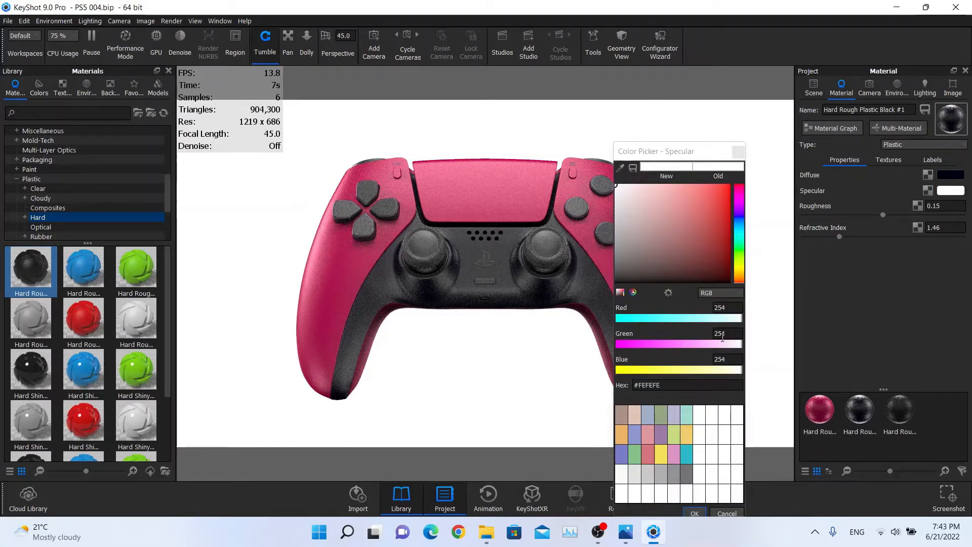
{"action": "left_click_drag", "start_coordinate": [714, 320], "coordinate": [730, 320]}
{"action": "left_click_drag", "start_coordinate": [737, 231], "coordinate": [742, 219]}
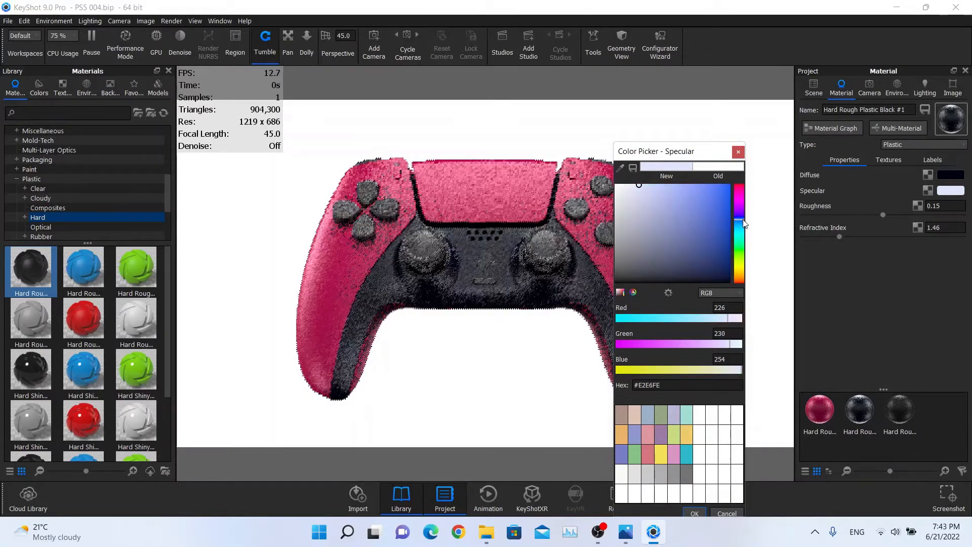
{"action": "mouse_move", "coordinate": [695, 190]}
{"action": "left_mouse_down"}
{"action": "mouse_move", "coordinate": [668, 160]}
{"action": "mouse_move", "coordinate": [699, 190]}
{"action": "mouse_move", "coordinate": [678, 172]}
{"action": "mouse_move", "coordinate": [670, 178]}
{"action": "left_mouse_up"}
{"action": "left_click", "coordinate": [738, 223]}
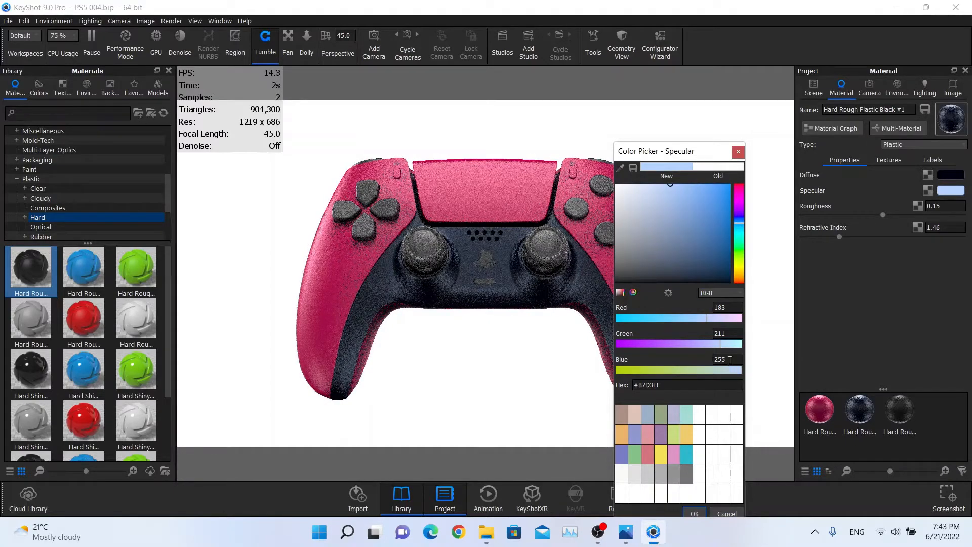
{"action": "left_click", "coordinate": [733, 344]}
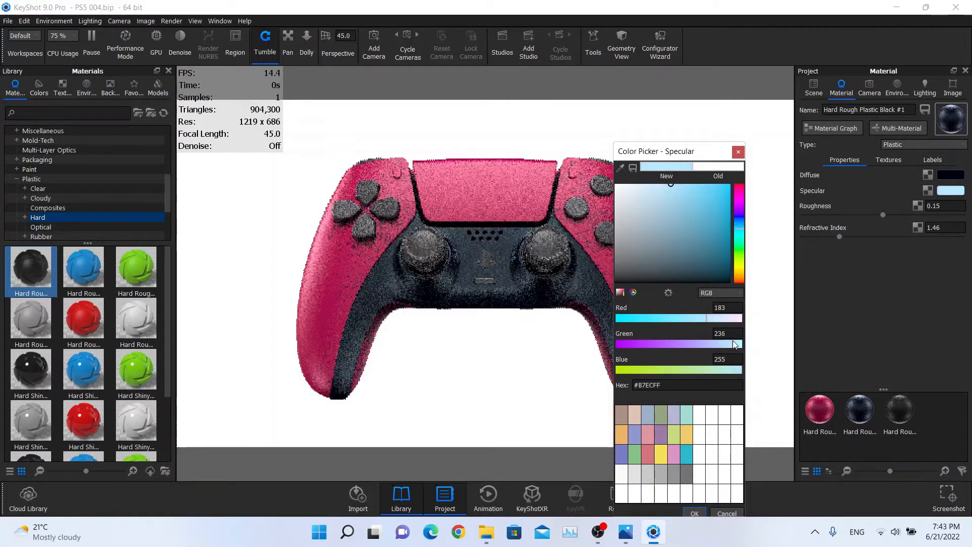
{"action": "left_click", "coordinate": [736, 344]}
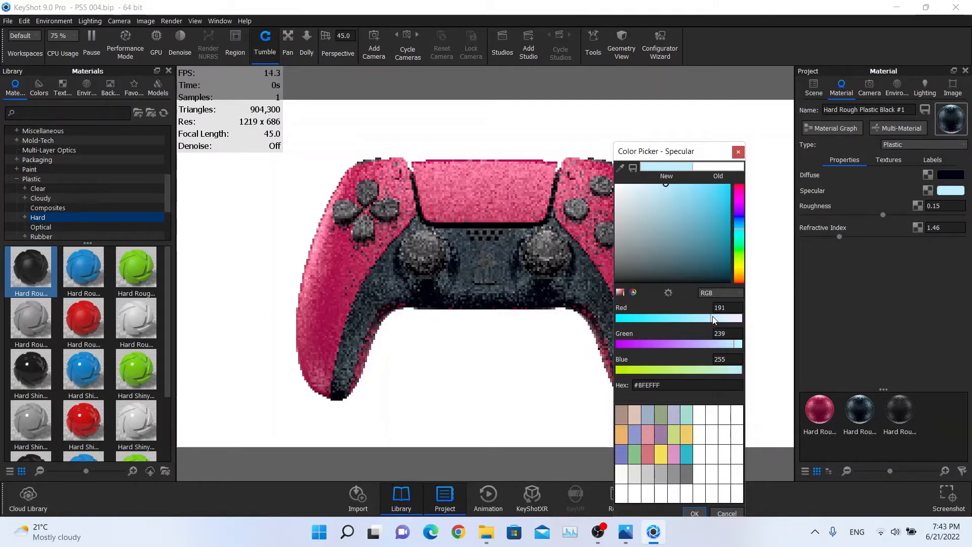
{"action": "left_click", "coordinate": [721, 318]}
{"action": "left_click_drag", "start_coordinate": [721, 317], "coordinate": [728, 320]}
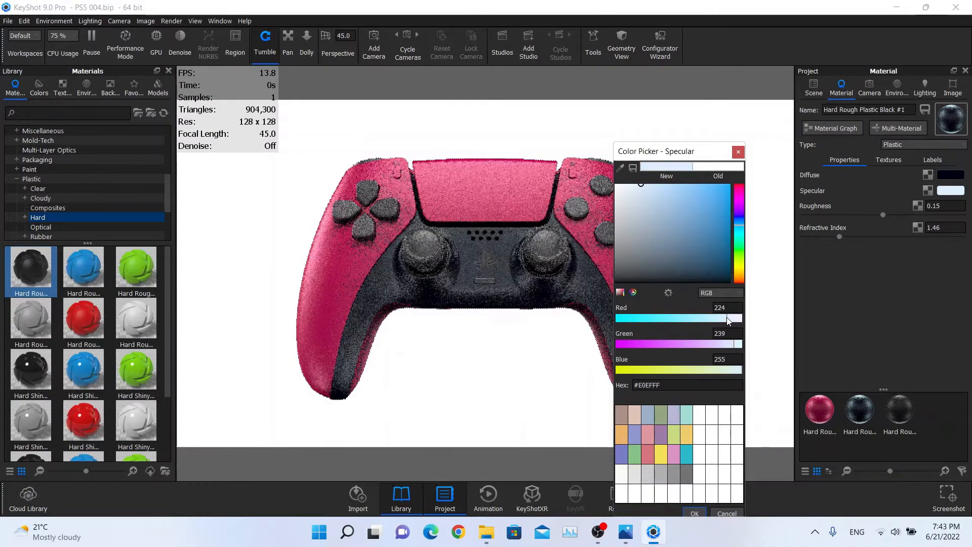
{"action": "left_click_drag", "start_coordinate": [690, 159], "coordinate": [702, 118]}
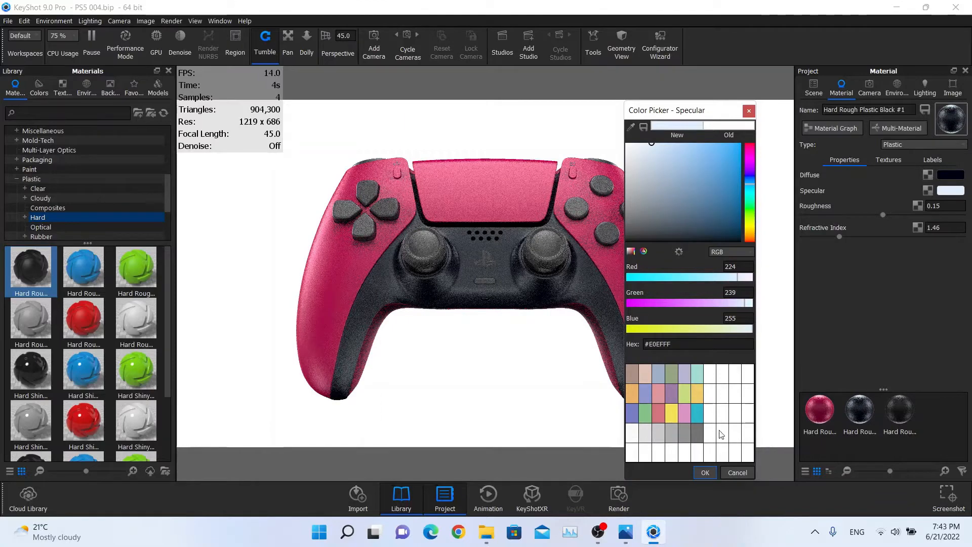
{"action": "left_click", "coordinate": [705, 472]}
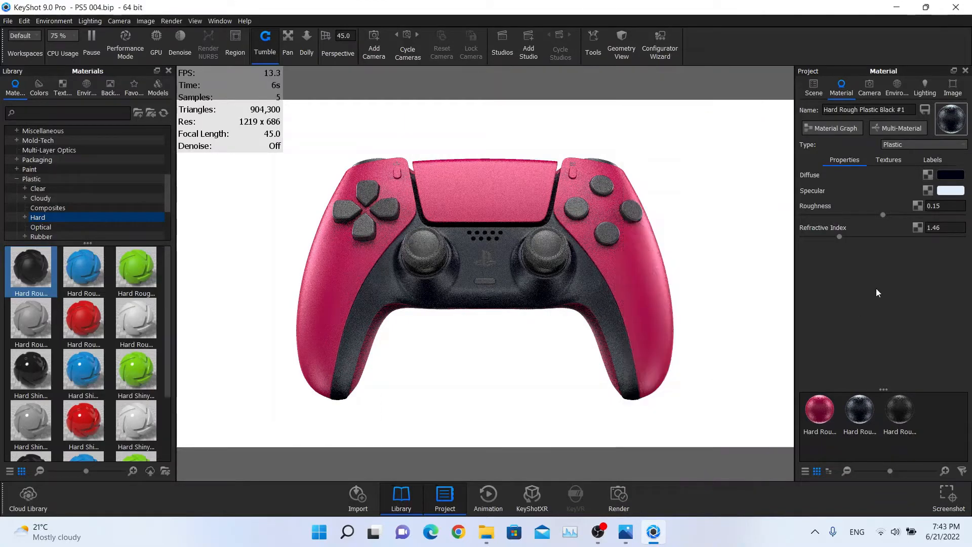
Set the centre body plastic's refractive index to 1.65 and its roughness to 0.12.
{"action": "key", "text": "BackSpace"}
{"action": "key", "text": "BackSpace"}
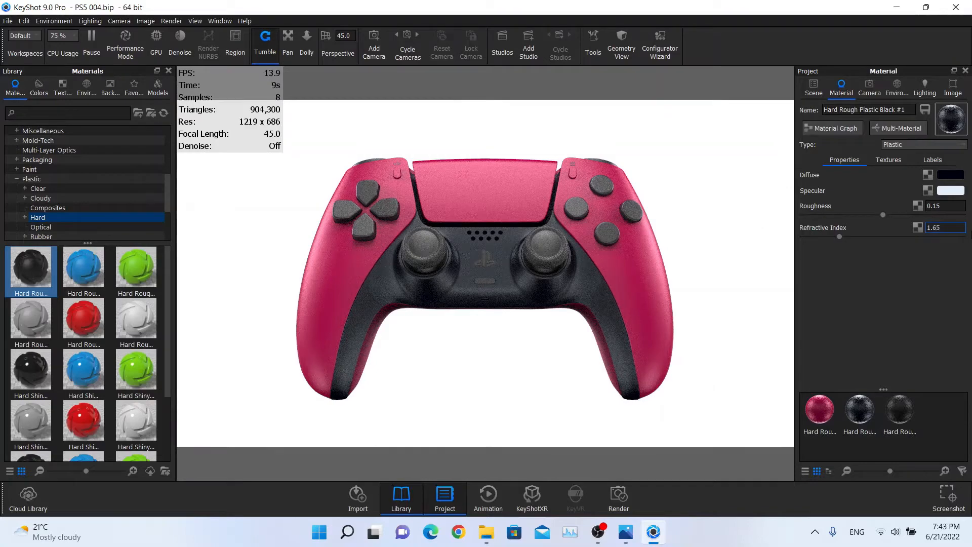
{"action": "key", "text": "Return"}
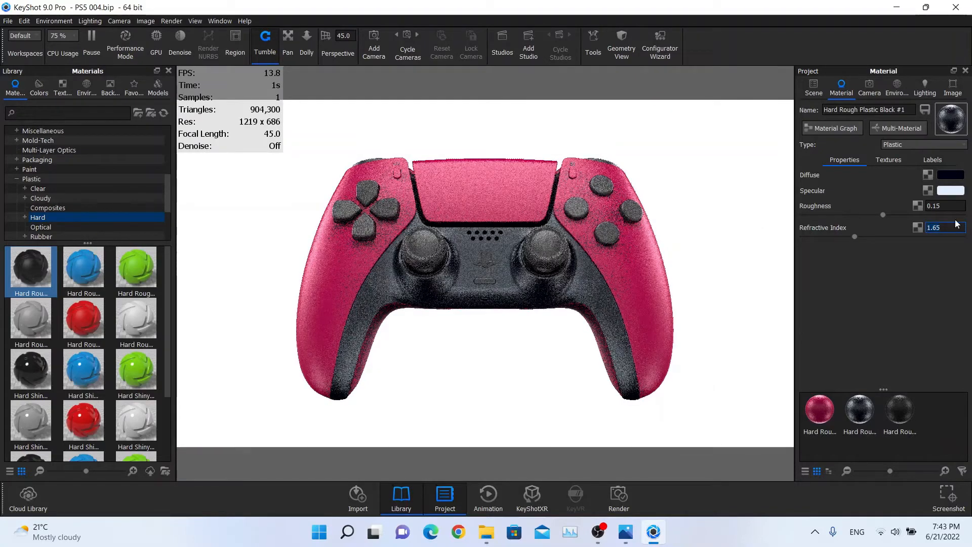
{"action": "left_click", "coordinate": [935, 205]}
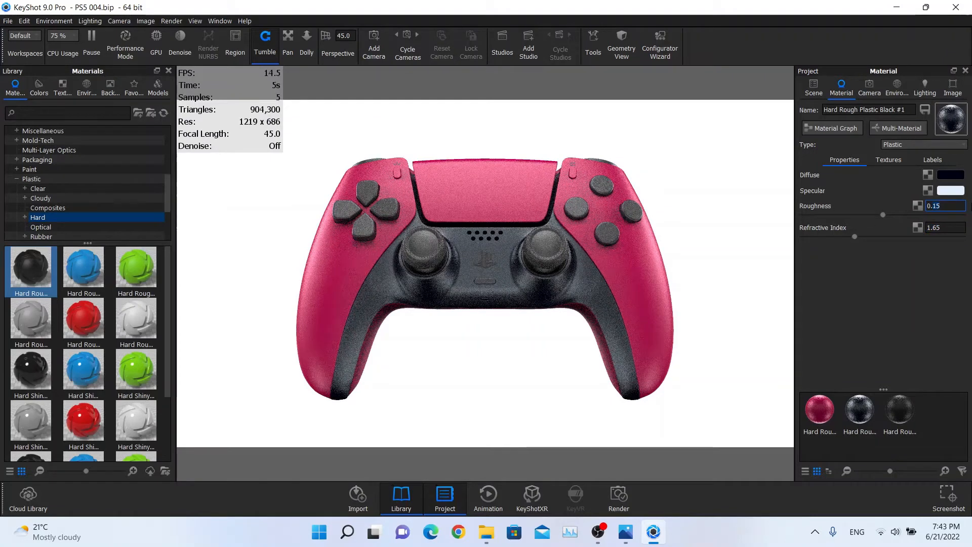
{"action": "key", "text": "BackSpace"}
{"action": "type", "text": "2"}
{"action": "key", "text": "Return"}
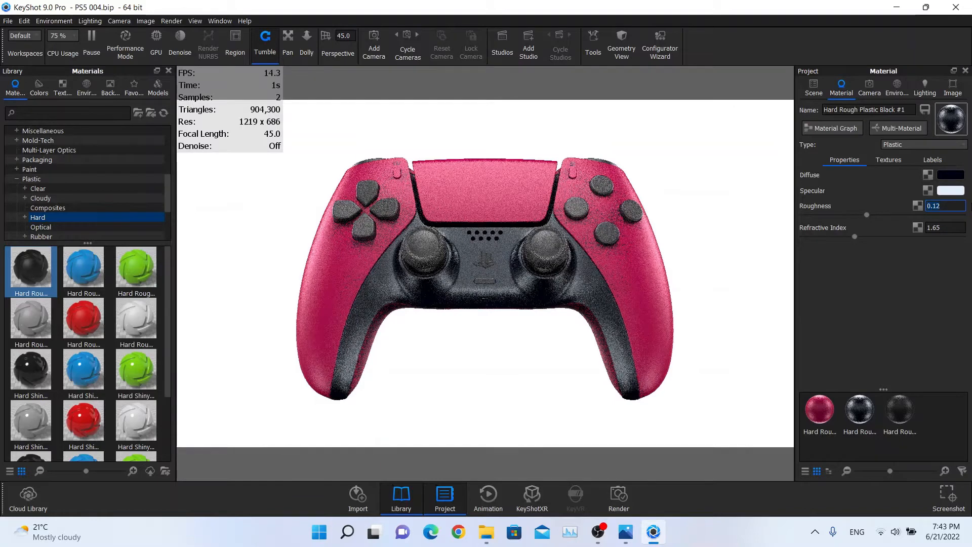
Set the diffuse colour of the centre body's plastic to RGB 0, 0, 12 and compare the render with the reference photo.
{"action": "left_click", "coordinate": [951, 175]}
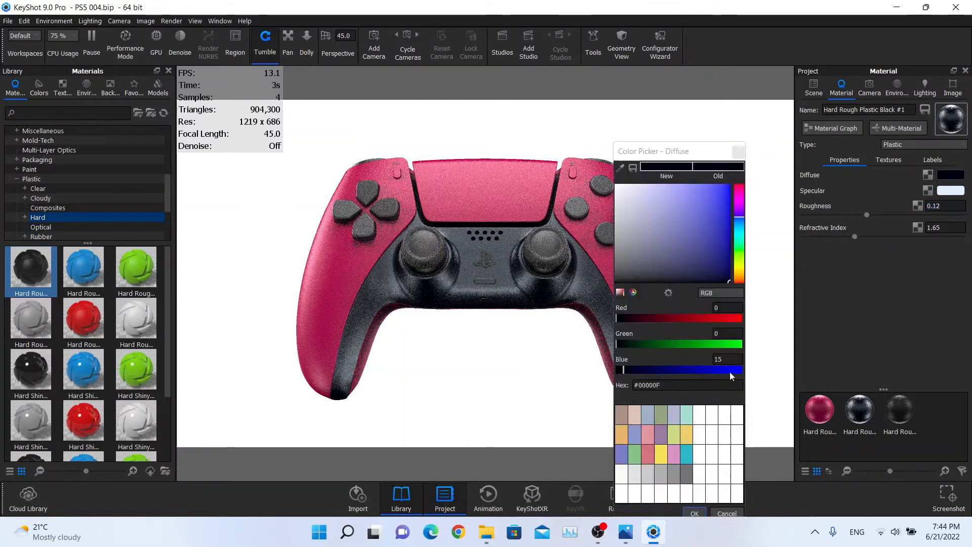
{"action": "left_click_drag", "start_coordinate": [729, 359], "coordinate": [691, 356]}
{"action": "type", "text": "12"}
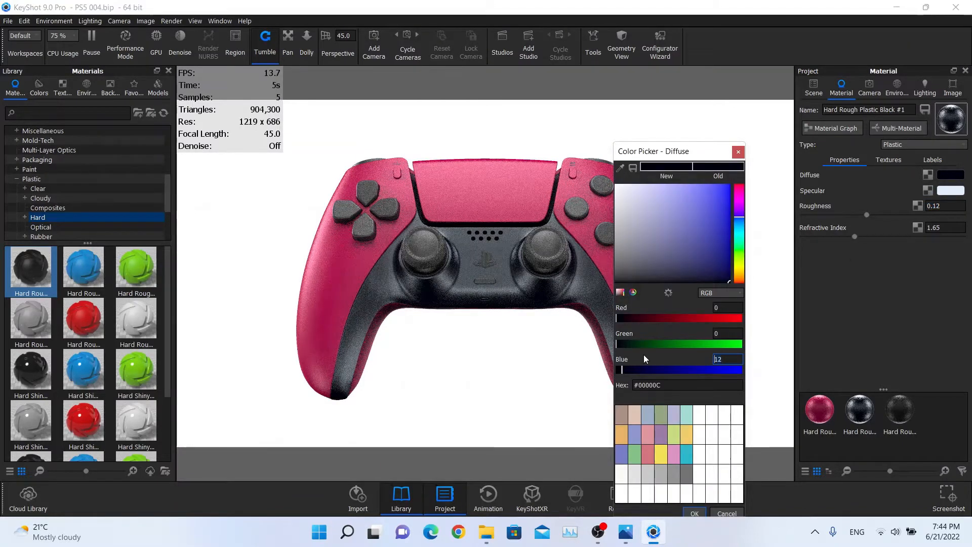
{"action": "key", "text": "Return"}
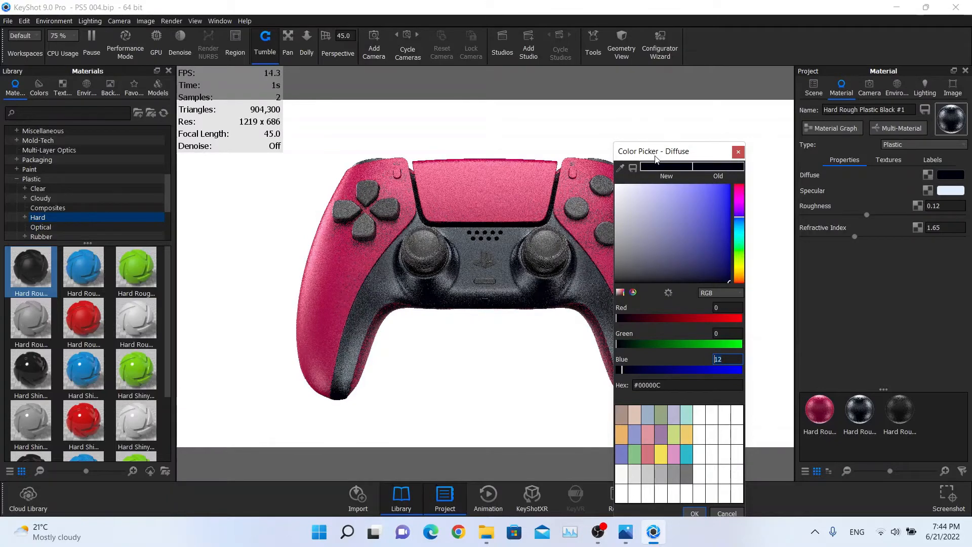
{"action": "left_click_drag", "start_coordinate": [655, 159], "coordinate": [656, 118]}
{"action": "left_click", "coordinate": [691, 472]}
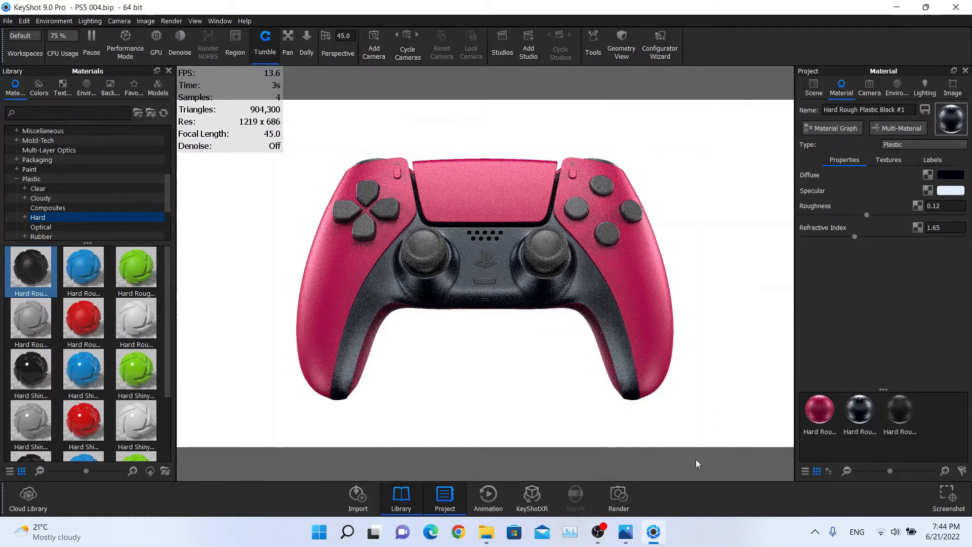
{"action": "left_click", "coordinate": [625, 532]}
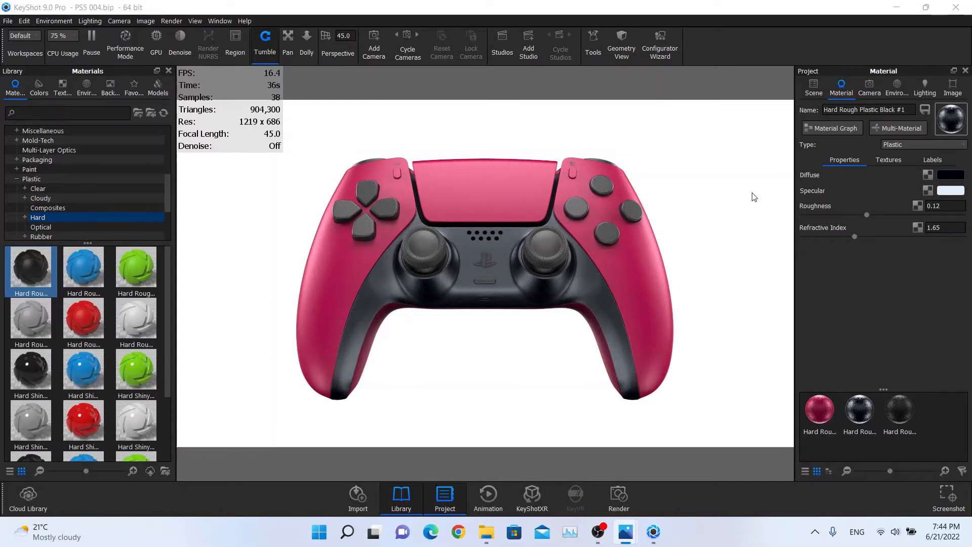
Select the outer caps of all four D-pad buttons and all four action buttons together.
{"action": "left_click", "coordinate": [813, 88]}
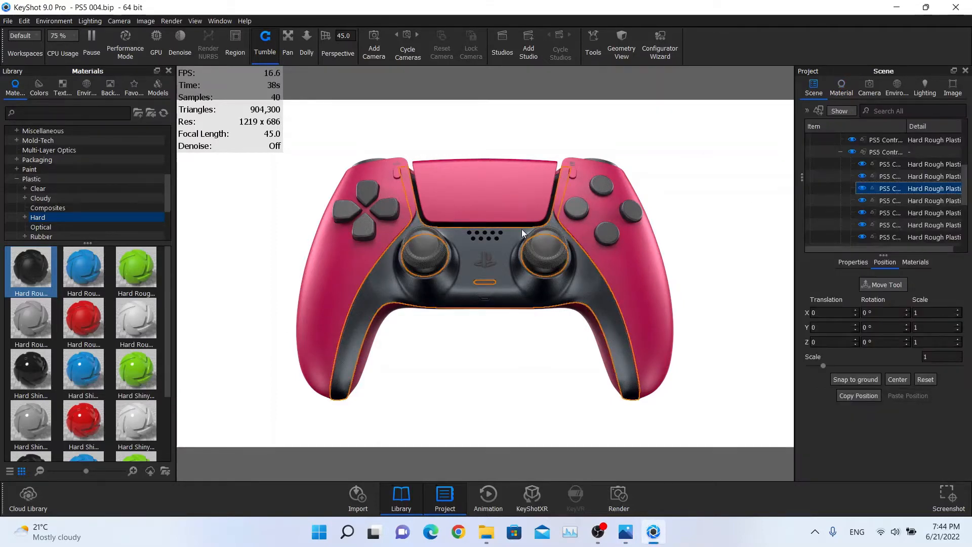
{"action": "left_click", "coordinate": [602, 149]}
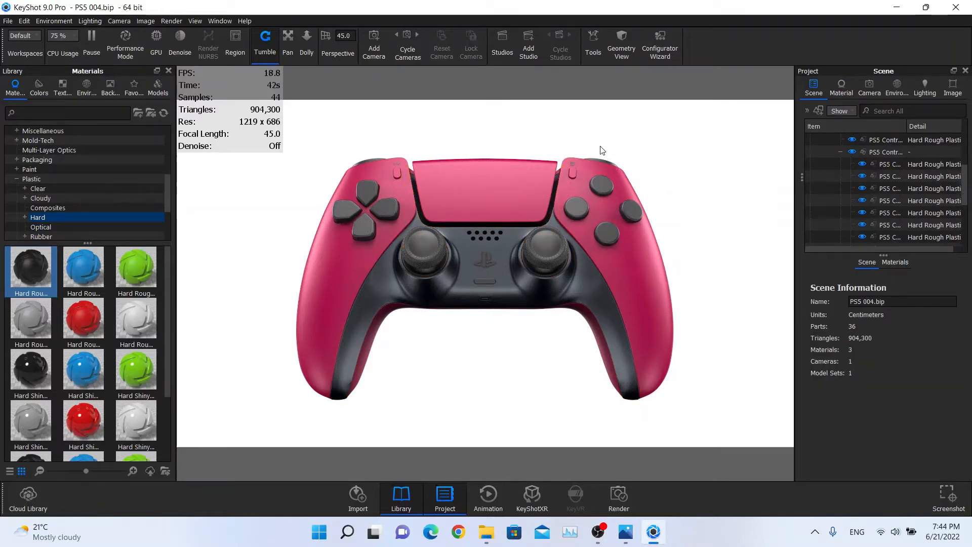
{"action": "left_click", "coordinate": [501, 245]}
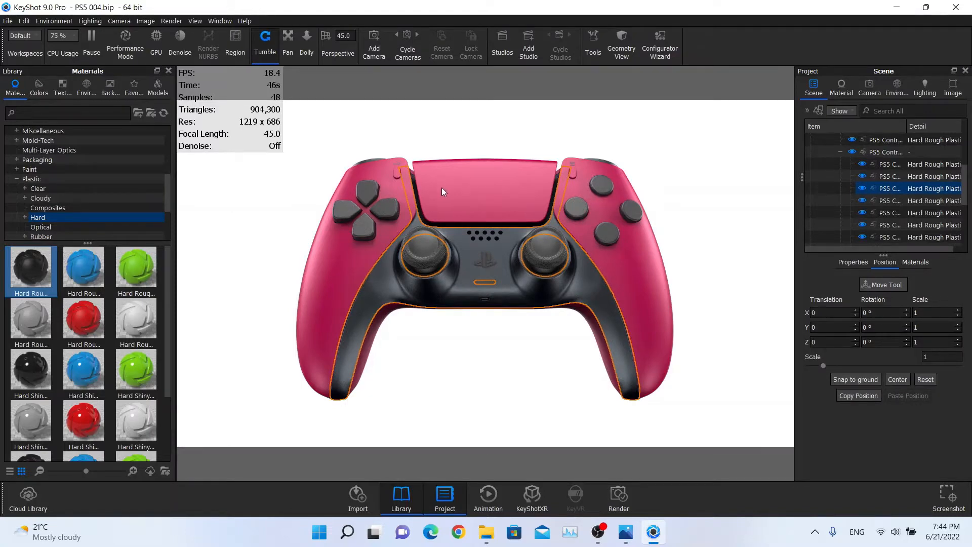
{"action": "left_click", "coordinate": [383, 204]}
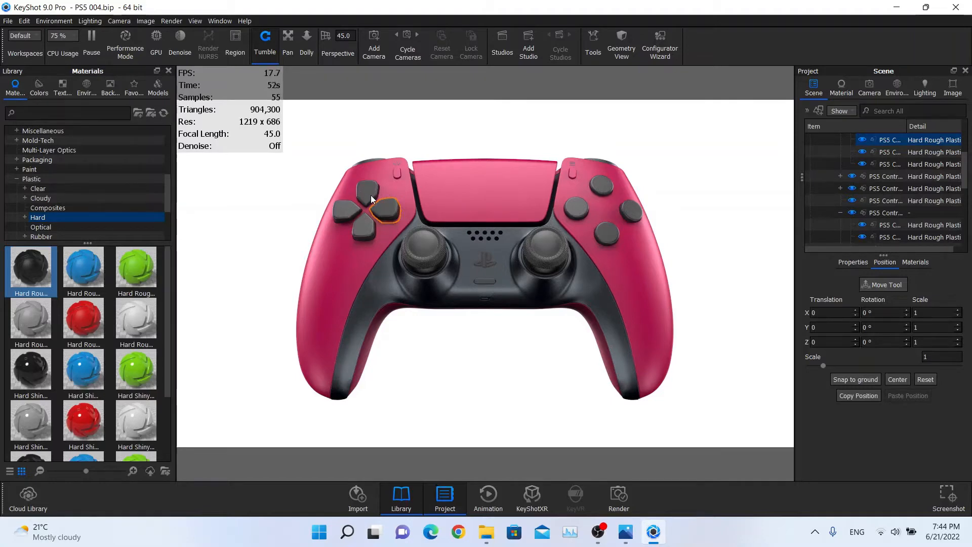
{"action": "left_click", "coordinate": [371, 196], "text": "shift"}
{"action": "left_click", "coordinate": [351, 209], "text": "shift"}
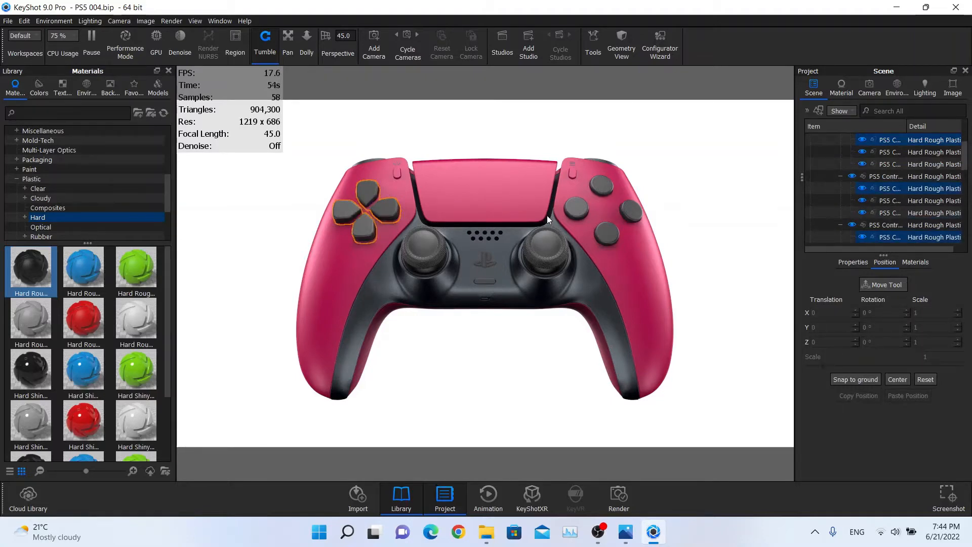
{"action": "left_click", "coordinate": [568, 209], "text": "shift"}
{"action": "left_click", "coordinate": [600, 188], "text": "shift"}
{"action": "left_click", "coordinate": [628, 208], "text": "shift"}
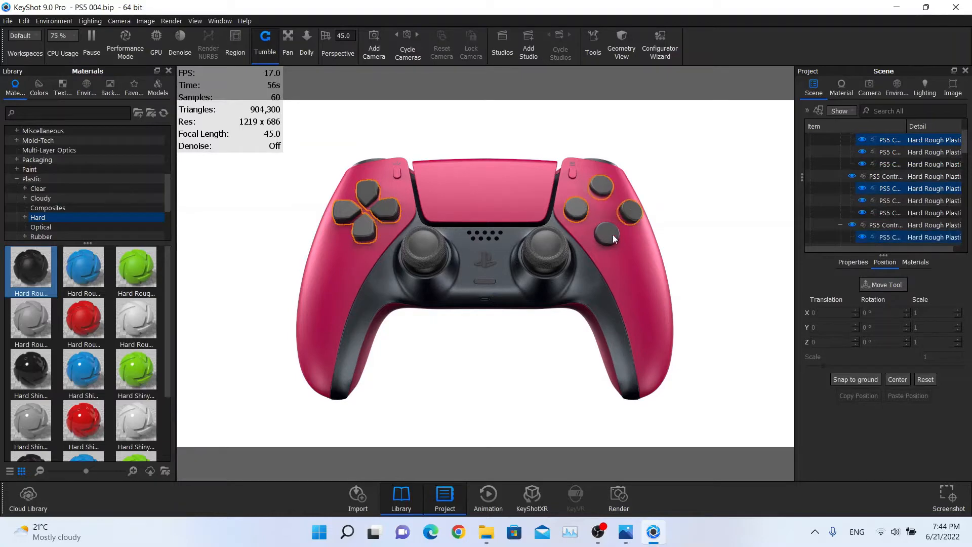
{"action": "left_click", "coordinate": [611, 239], "text": "shift"}
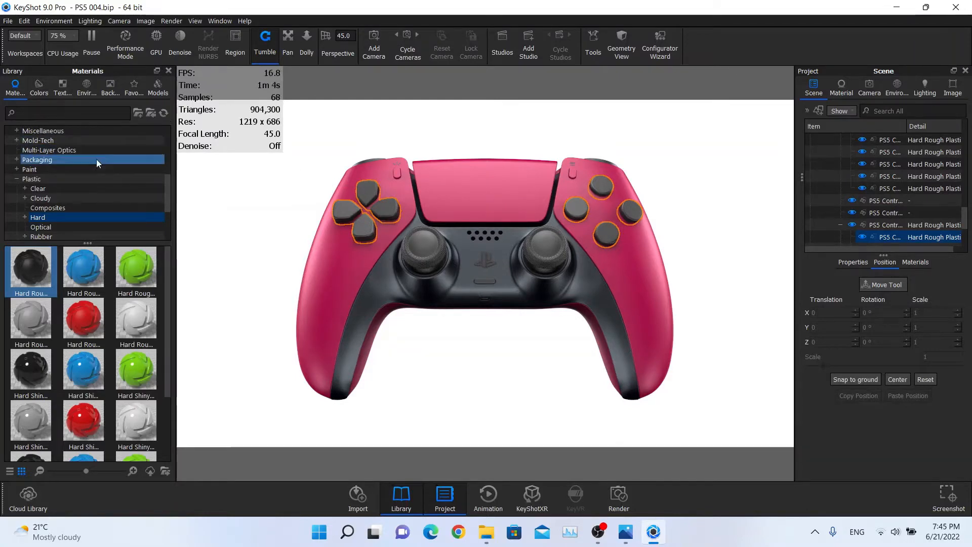
Apply the Glass Basic White library material to the selected button caps and open its properties.
{"action": "scroll", "coordinate": [63, 173], "scroll_direction": "up", "scroll_amount": 1}
{"action": "scroll", "coordinate": [55, 198], "scroll_direction": "up", "scroll_amount": 2}
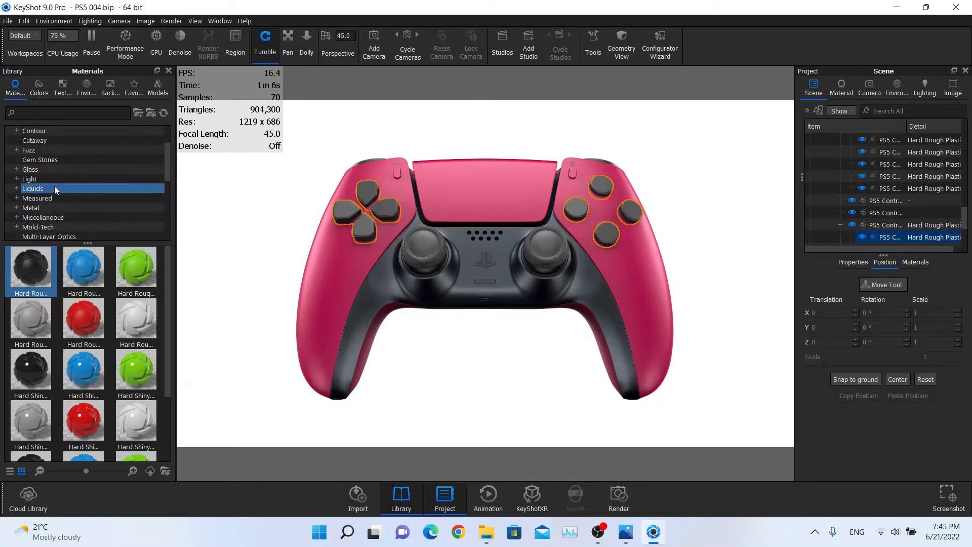
{"action": "left_click", "coordinate": [40, 170]}
{"action": "left_click", "coordinate": [49, 181]}
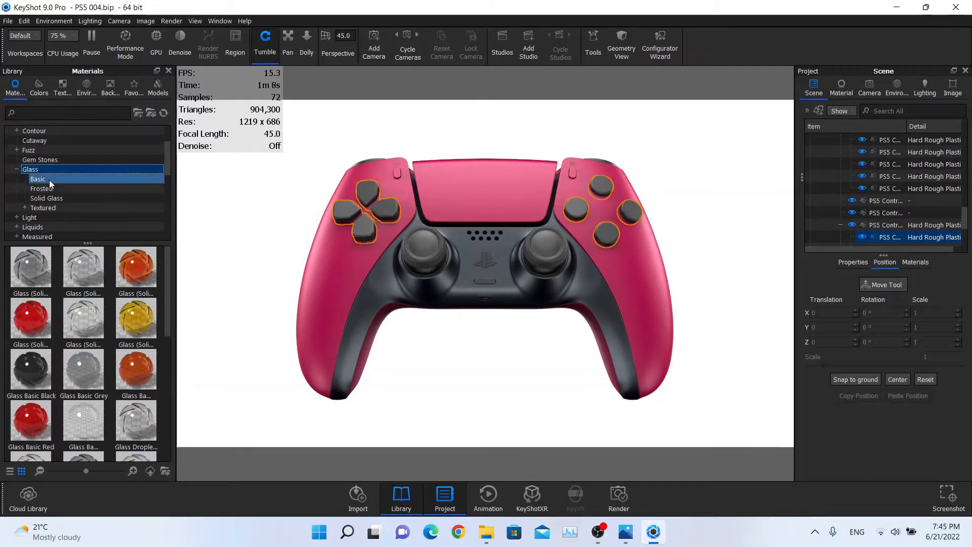
{"action": "left_click_drag", "start_coordinate": [83, 320], "coordinate": [900, 235]}
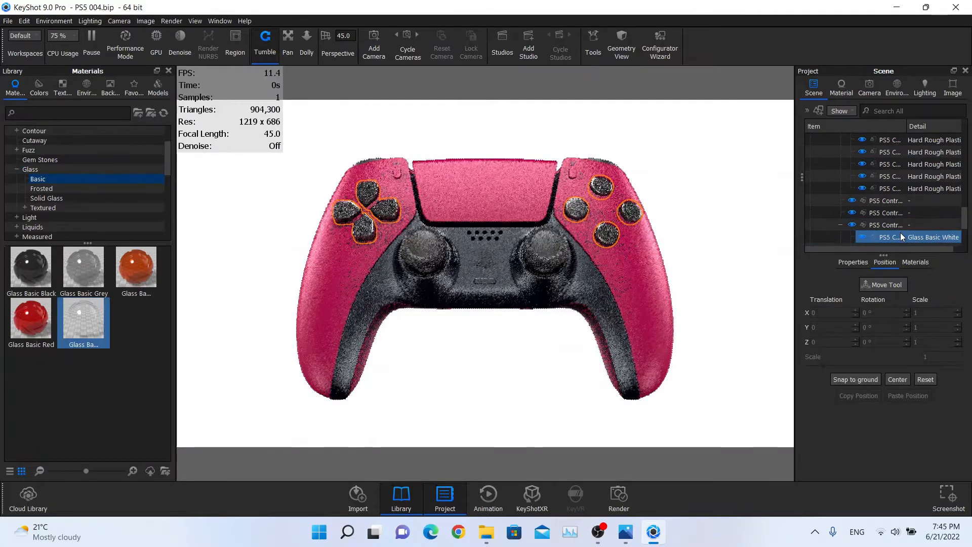
{"action": "double_click", "coordinate": [900, 235]}
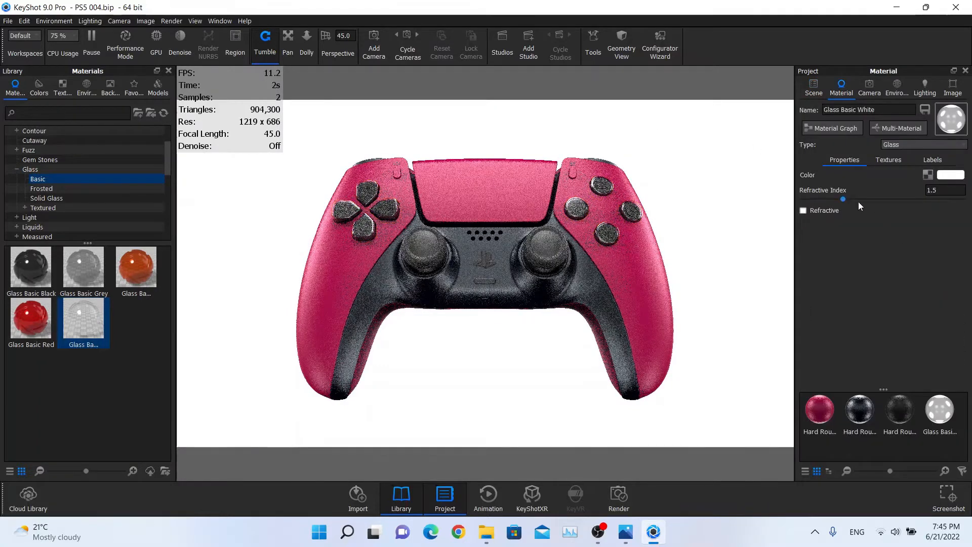
Set the button caps' glass colour to near-white, RGB 254, 254, 254.
{"action": "left_click", "coordinate": [946, 177]}
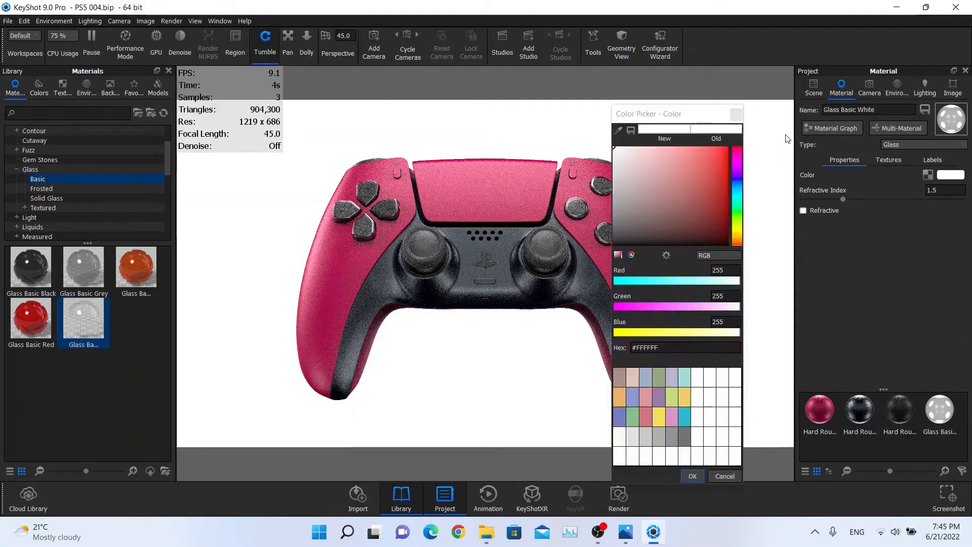
{"action": "left_click_drag", "start_coordinate": [592, 147], "coordinate": [586, 148]}
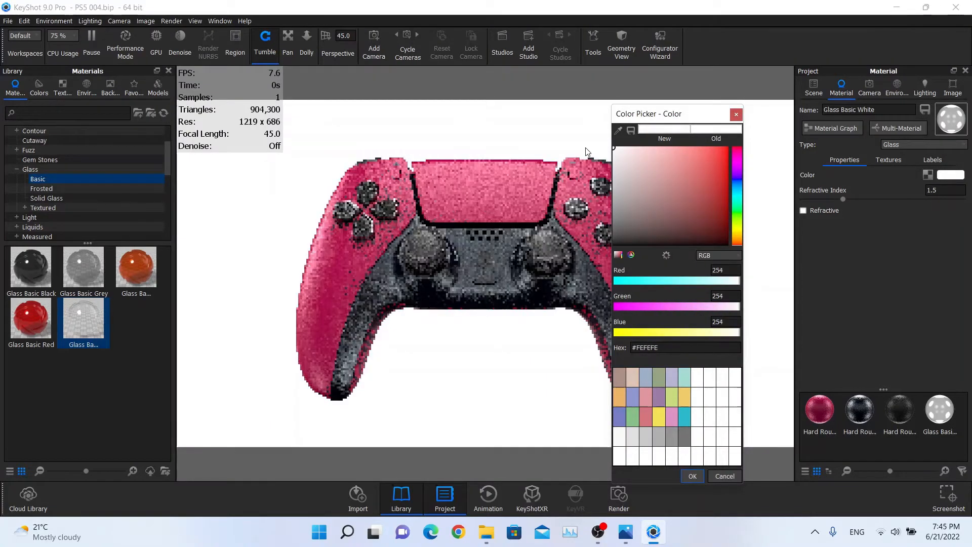
{"action": "left_click", "coordinate": [698, 476]}
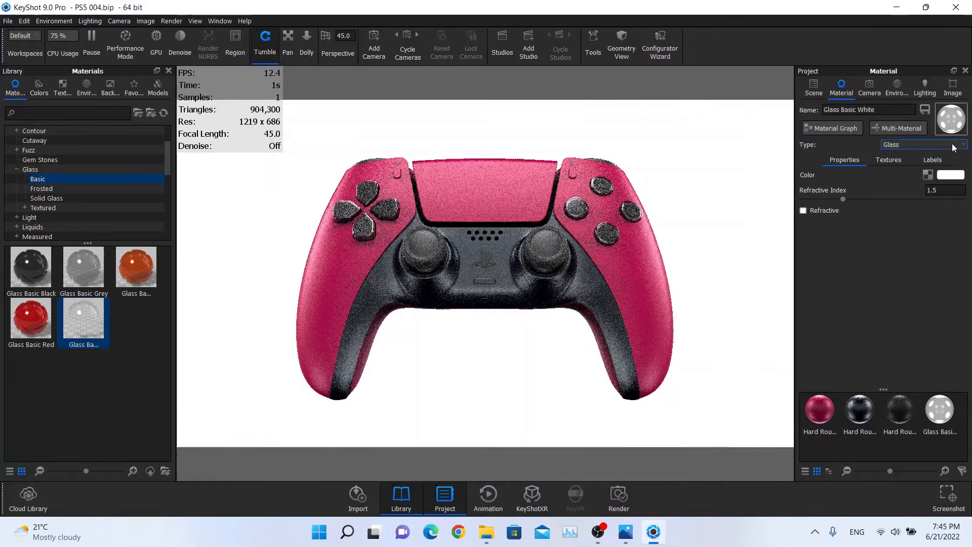
Set the button cap glass's refractive index to 1.1 and make the material refractive.
{"action": "double_click", "coordinate": [936, 188]}
{"action": "type", "text": "1.1"}
{"action": "key", "text": "Return"}
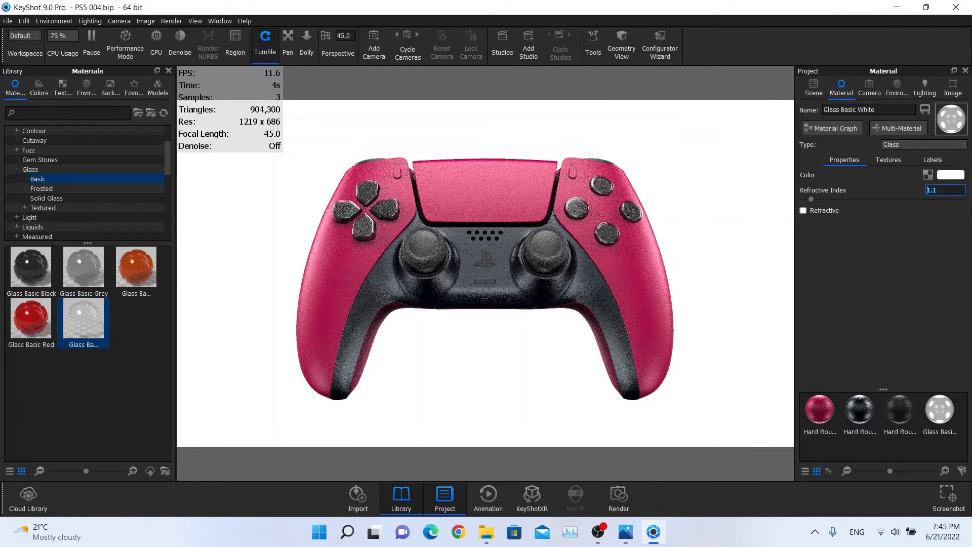
{"action": "left_click", "coordinate": [821, 212]}
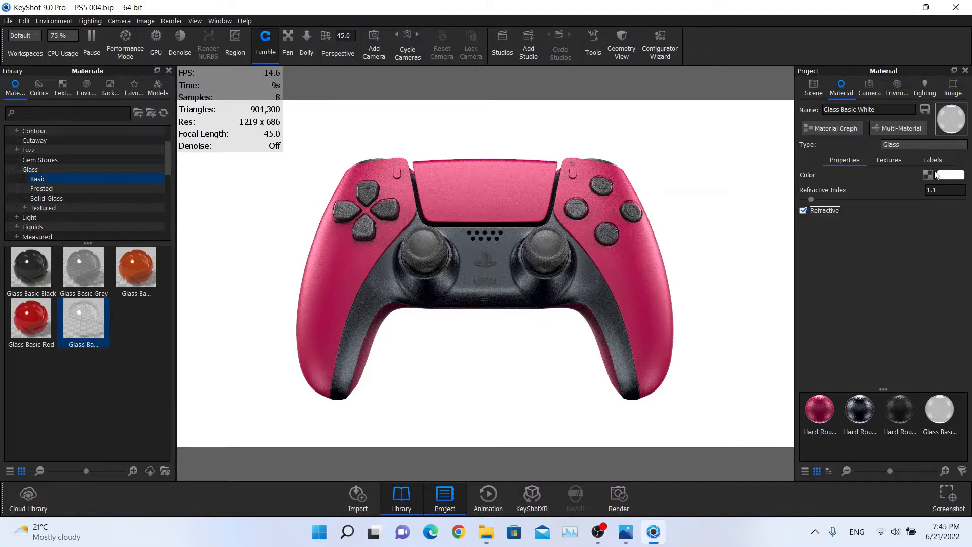
Set the button caps' glass colour to RGB 253, 253, 253.
{"action": "left_click", "coordinate": [947, 174]}
{"action": "left_click_drag", "start_coordinate": [673, 172], "coordinate": [598, 148]}
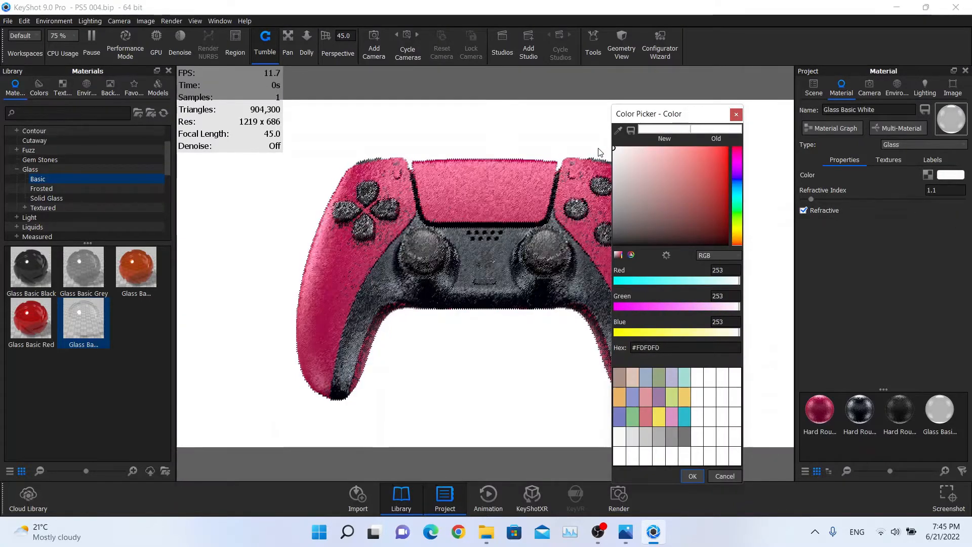
{"action": "left_click", "coordinate": [693, 476]}
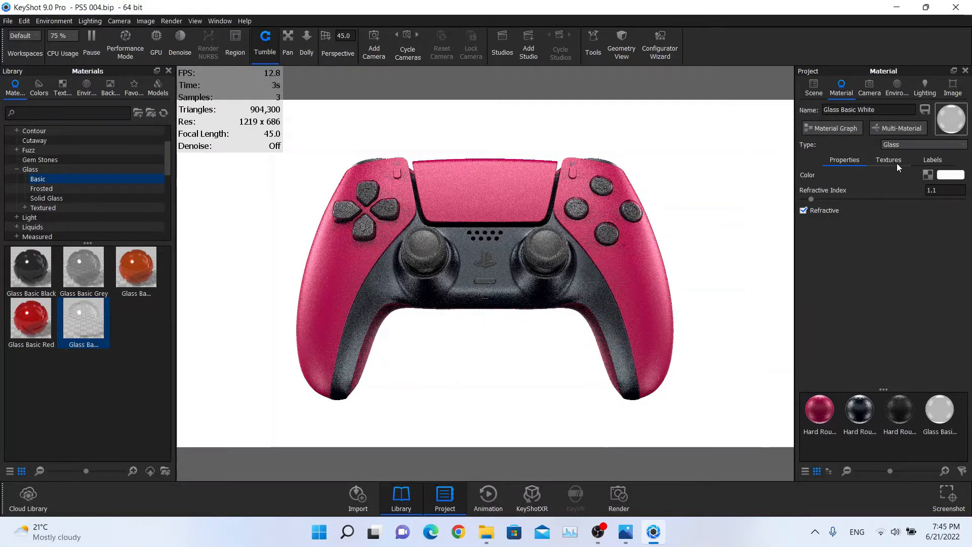
Select every part that uses the D-pad caps' Glass Basic White material and hide the whole selection.
{"action": "left_click", "coordinate": [814, 88]}
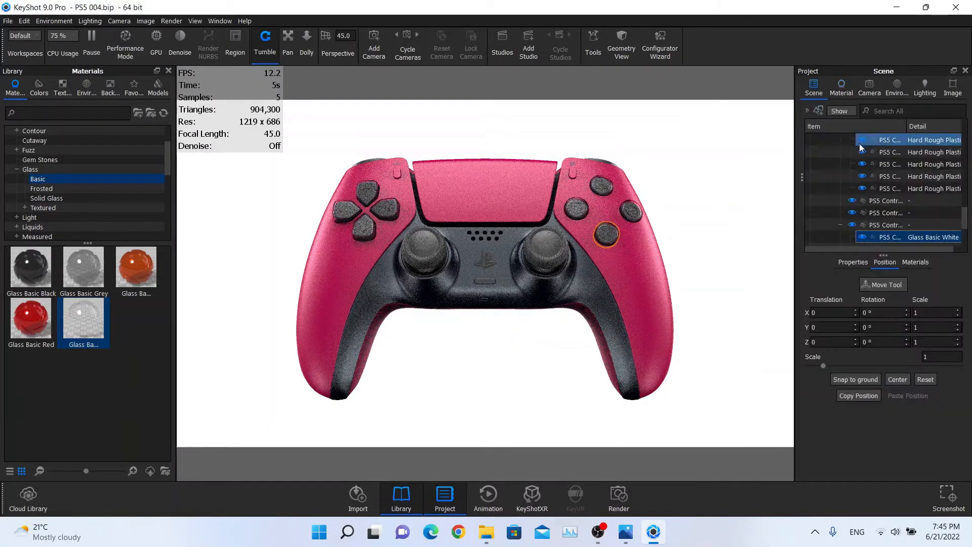
{"action": "left_click", "coordinate": [870, 87]}
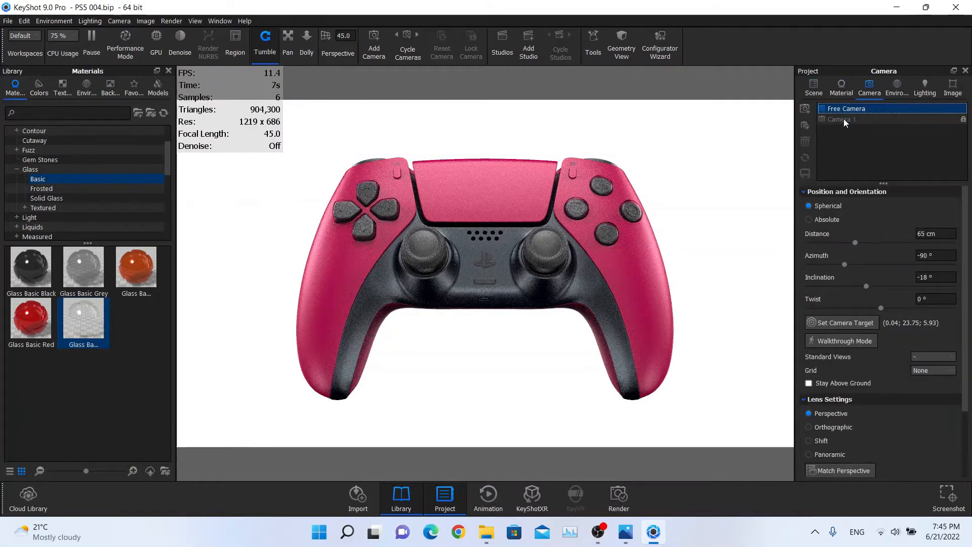
{"action": "scroll", "coordinate": [597, 188], "scroll_direction": "up", "scroll_amount": 5}
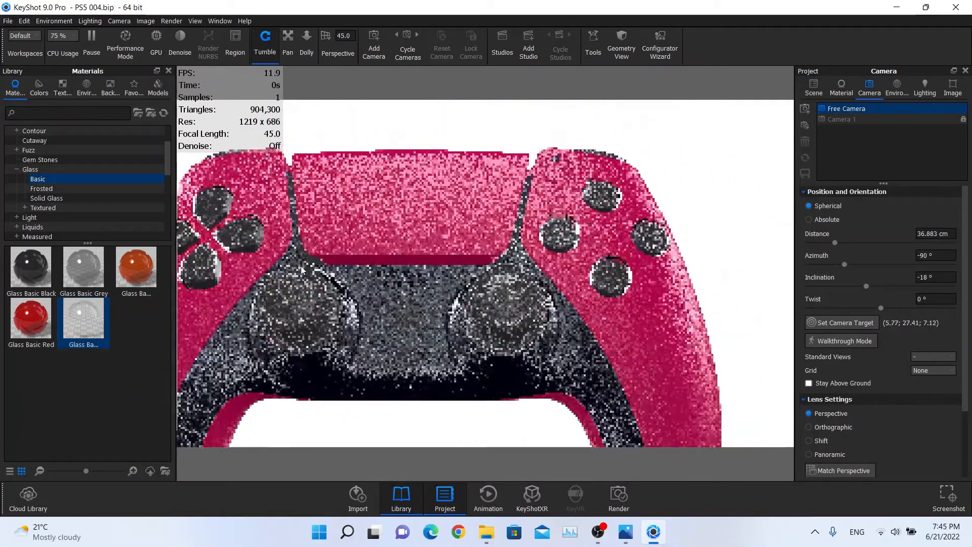
{"action": "middle_click_drag", "start_coordinate": [322, 249], "coordinate": [563, 216]}
{"action": "scroll", "coordinate": [259, 212], "scroll_direction": "up", "scroll_amount": 10}
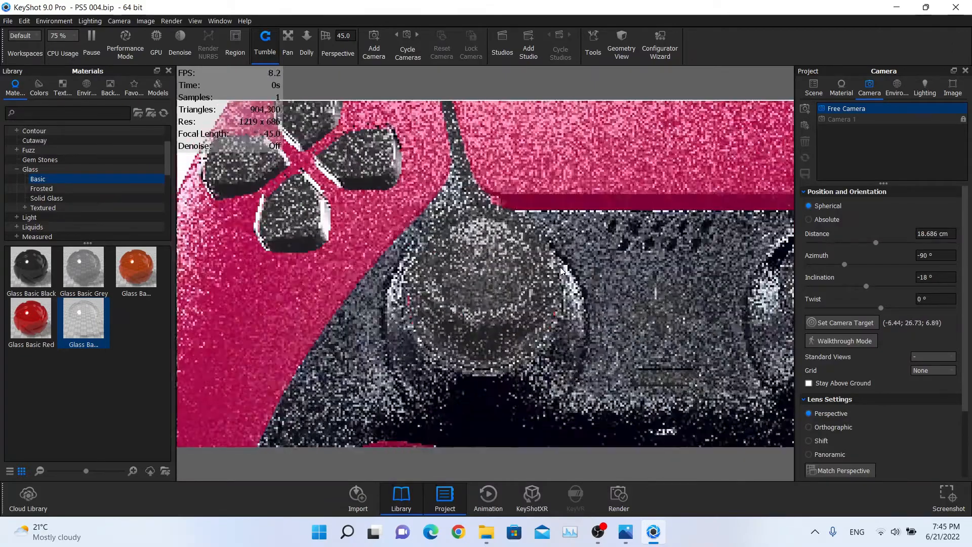
{"action": "scroll", "coordinate": [660, 298], "scroll_direction": "down", "scroll_amount": 3}
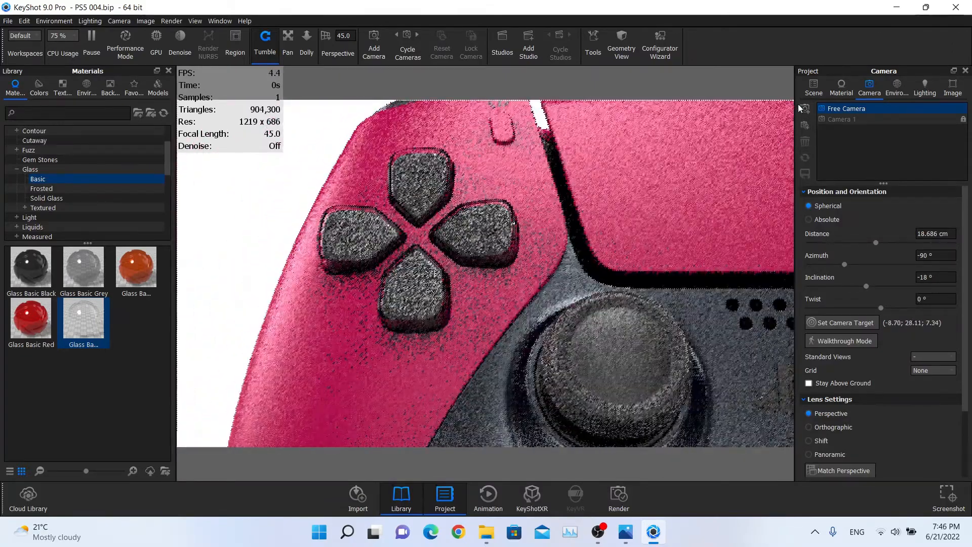
{"action": "left_click", "coordinate": [814, 87]}
{"action": "left_click", "coordinate": [413, 198]}
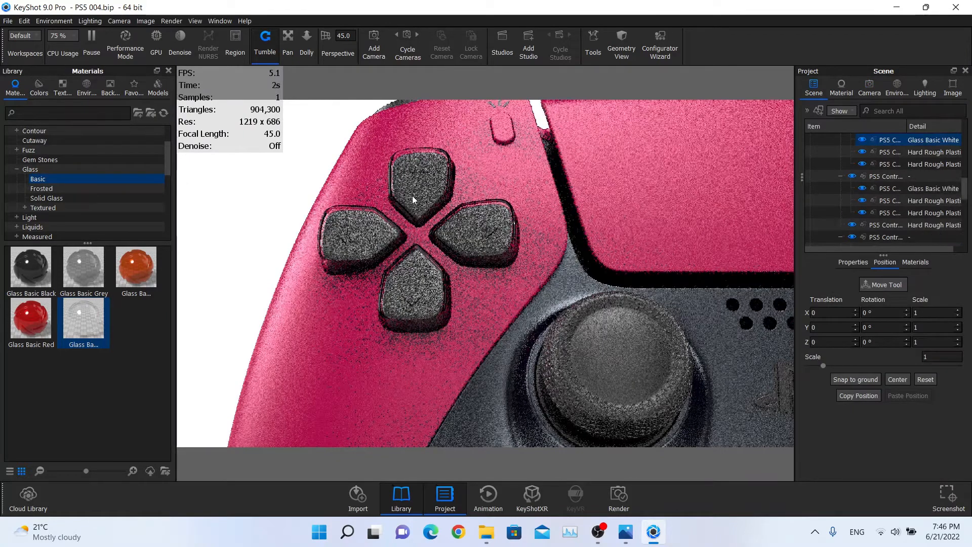
{"action": "right_click", "coordinate": [409, 187]}
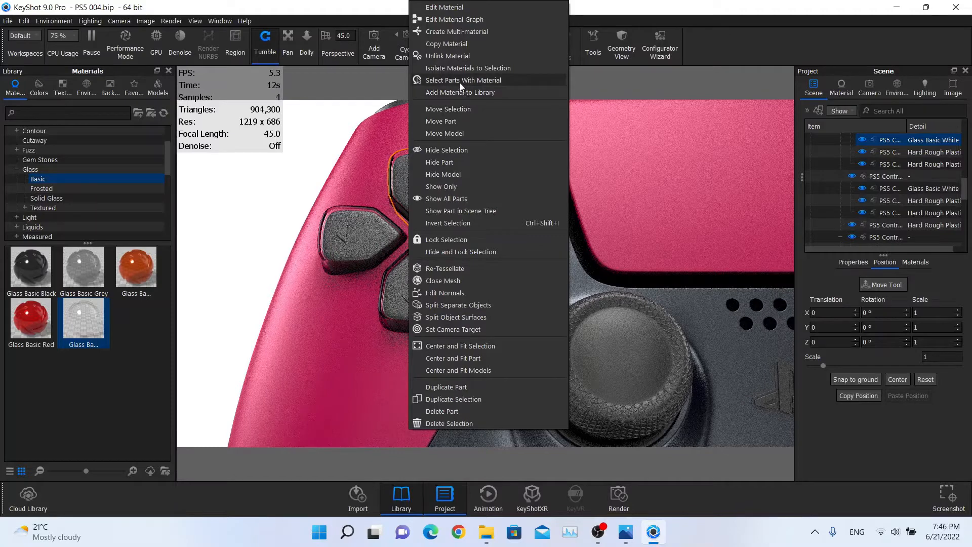
{"action": "left_click", "coordinate": [476, 81]}
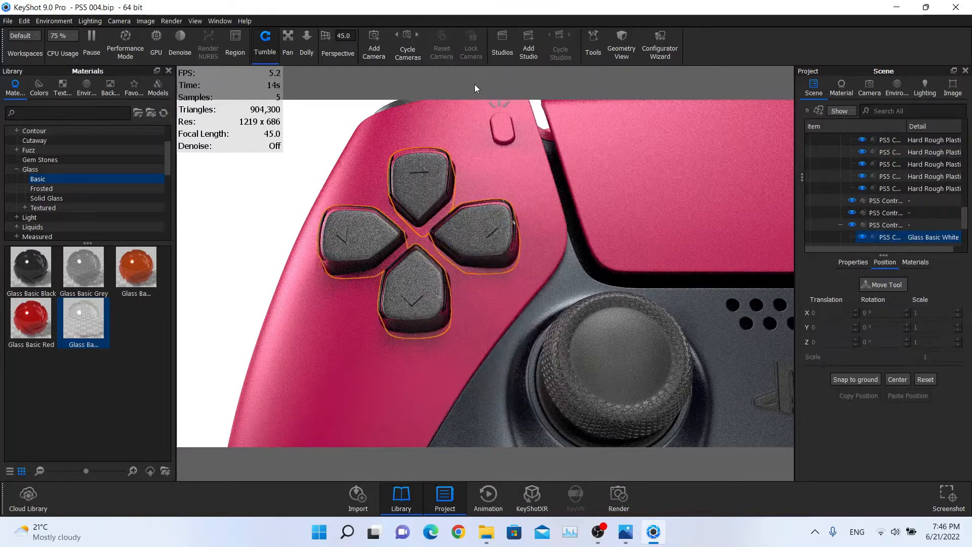
{"action": "right_click", "coordinate": [405, 181]}
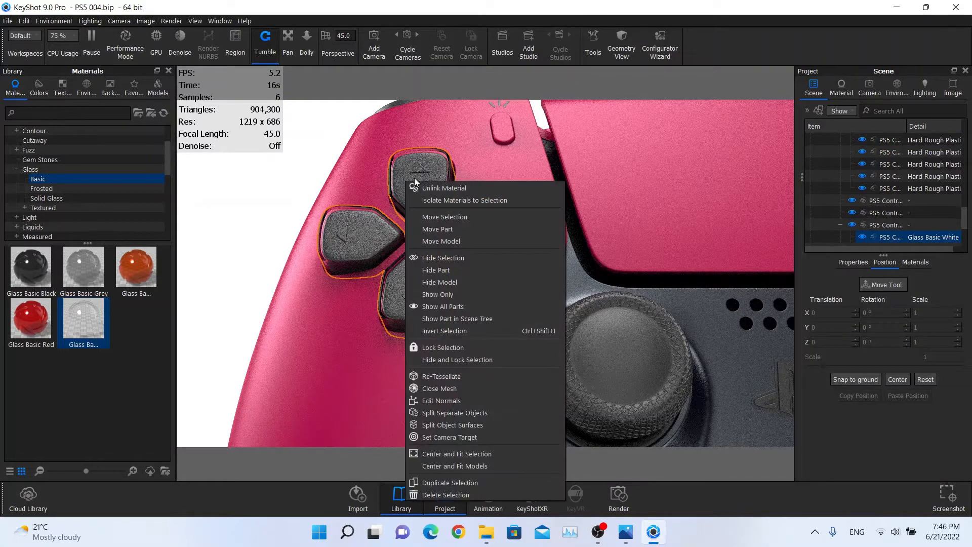
{"action": "left_click", "coordinate": [449, 258]}
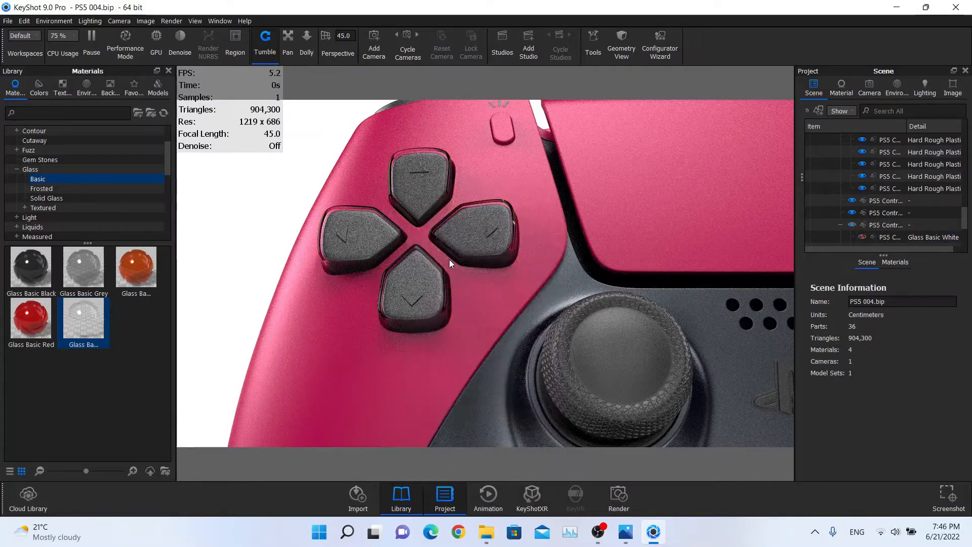
{"action": "left_click", "coordinate": [424, 190]}
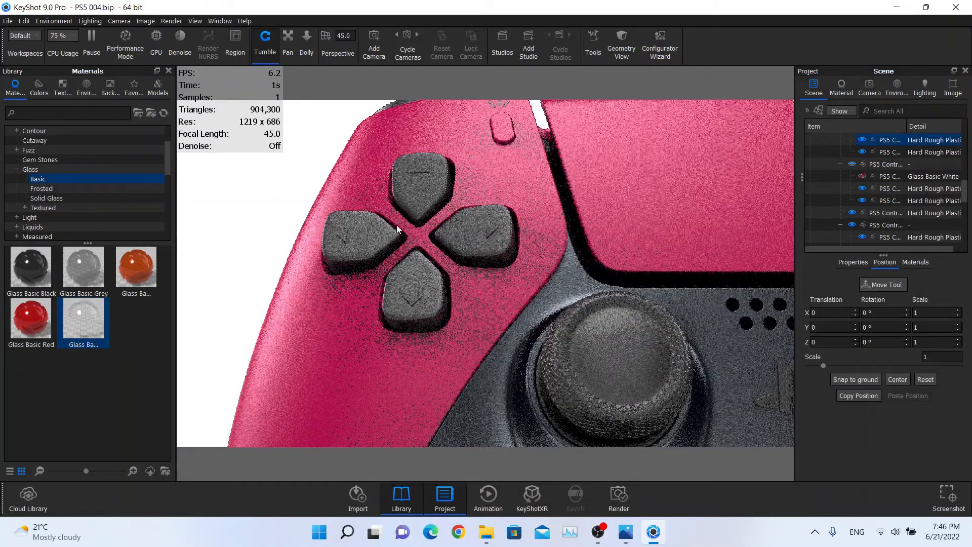
{"action": "left_click", "coordinate": [383, 236], "text": "ctrl"}
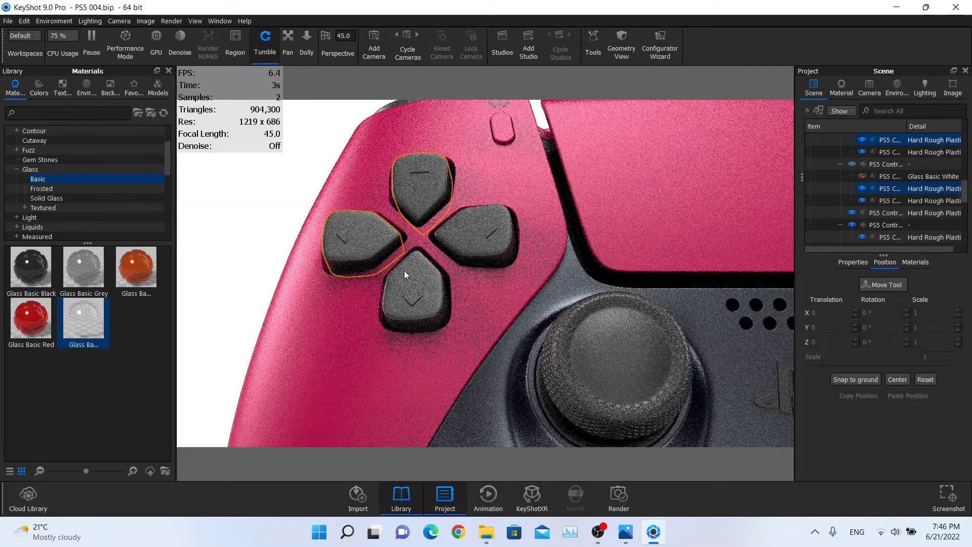
{"action": "left_click", "coordinate": [404, 270], "text": "ctrl"}
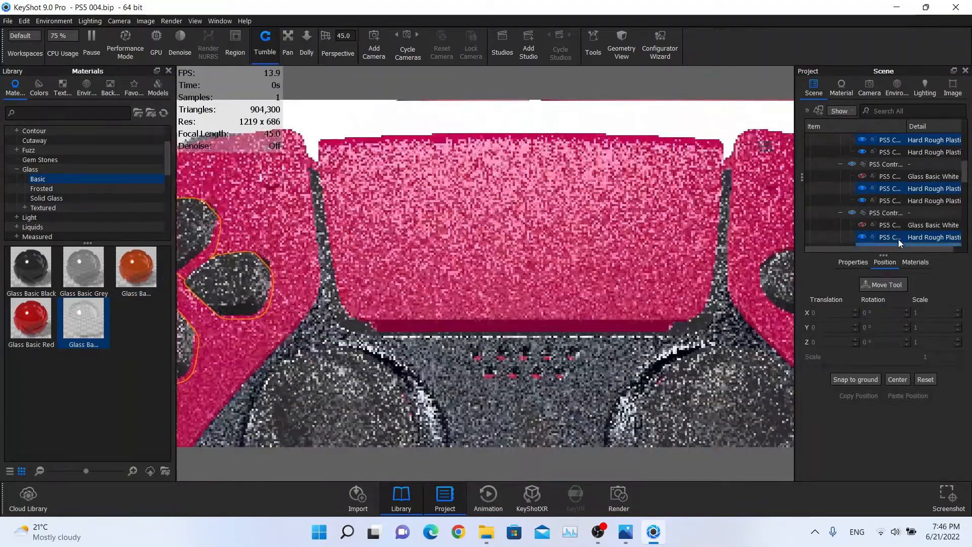
{"action": "mouse_move", "coordinate": [890, 225]}
{"action": "left_mouse_down"}
{"action": "mouse_move", "coordinate": [302, 217]}
{"action": "mouse_move", "coordinate": [957, 222]}
{"action": "mouse_move", "coordinate": [891, 225]}
{"action": "left_mouse_up"}
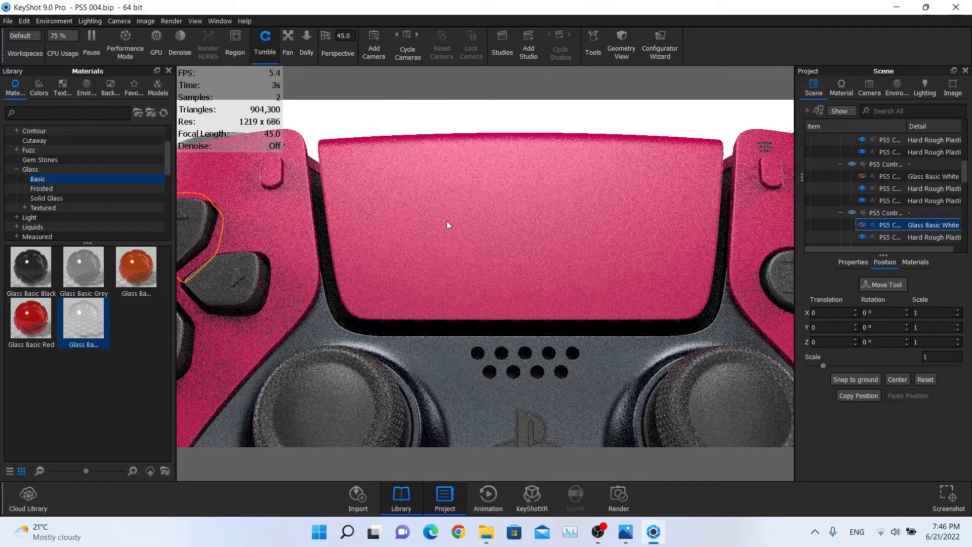
Select the plastic bodies of all four D-pad buttons together, leaving out their arrow symbols.
{"action": "scroll", "coordinate": [380, 190], "scroll_direction": "up", "scroll_amount": 5}
{"action": "scroll", "coordinate": [350, 243], "scroll_direction": "down", "scroll_amount": 3}
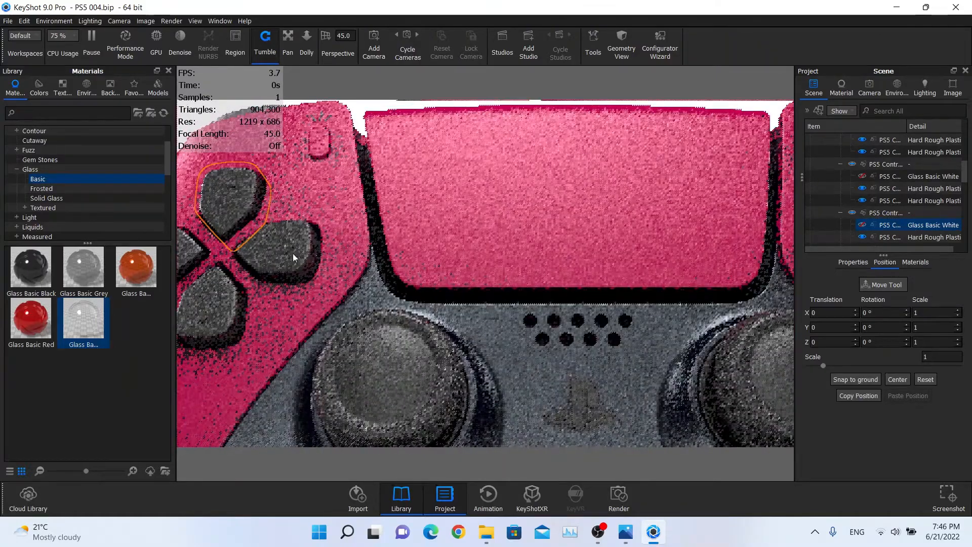
{"action": "scroll", "coordinate": [470, 243], "scroll_direction": "up", "scroll_amount": 1}
{"action": "left_click_drag", "start_coordinate": [470, 243], "coordinate": [366, 257]}
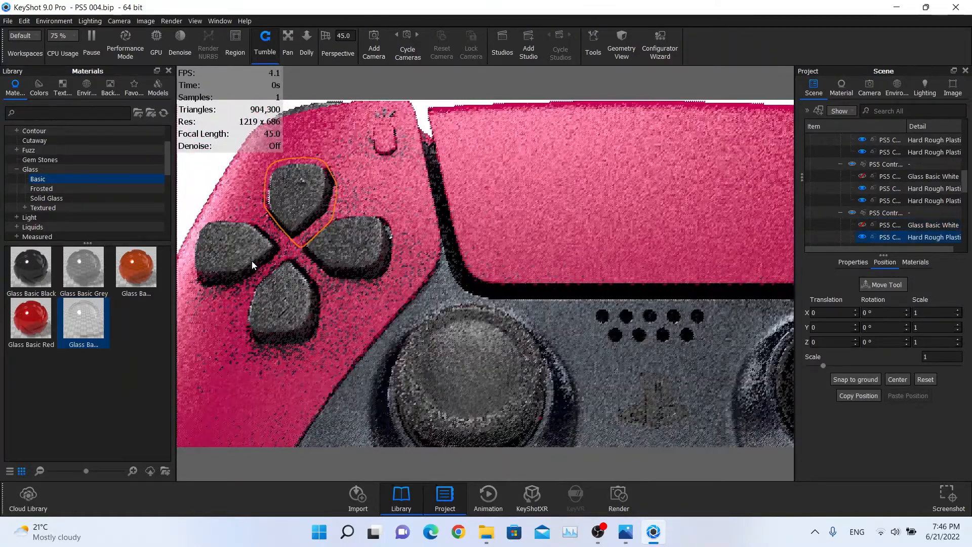
{"action": "left_click", "coordinate": [252, 260]}
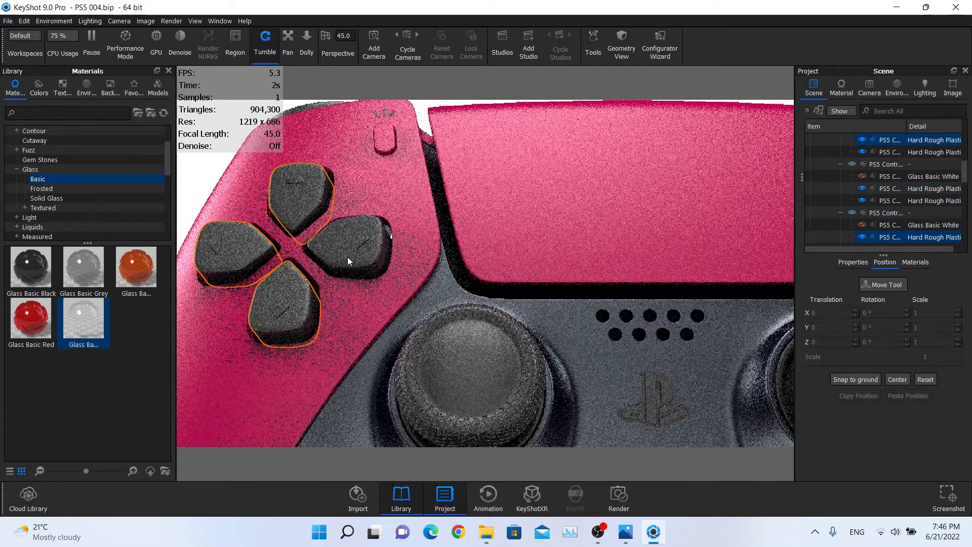
Add the plastic bodies of the square, triangle, circle and cross buttons to the D-pad selection.
{"action": "left_click_drag", "start_coordinate": [517, 231], "coordinate": [362, 227]}
{"action": "left_click", "coordinate": [592, 226], "text": "ctrl"}
{"action": "left_click", "coordinate": [629, 191], "text": "ctrl"}
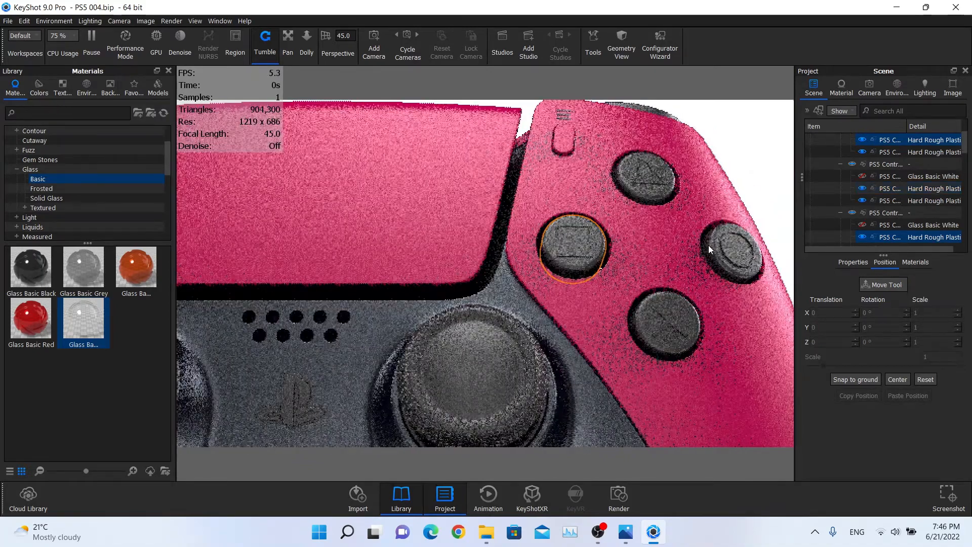
{"action": "left_click", "coordinate": [708, 245], "text": "ctrl"}
{"action": "left_click", "coordinate": [666, 297], "text": "ctrl"}
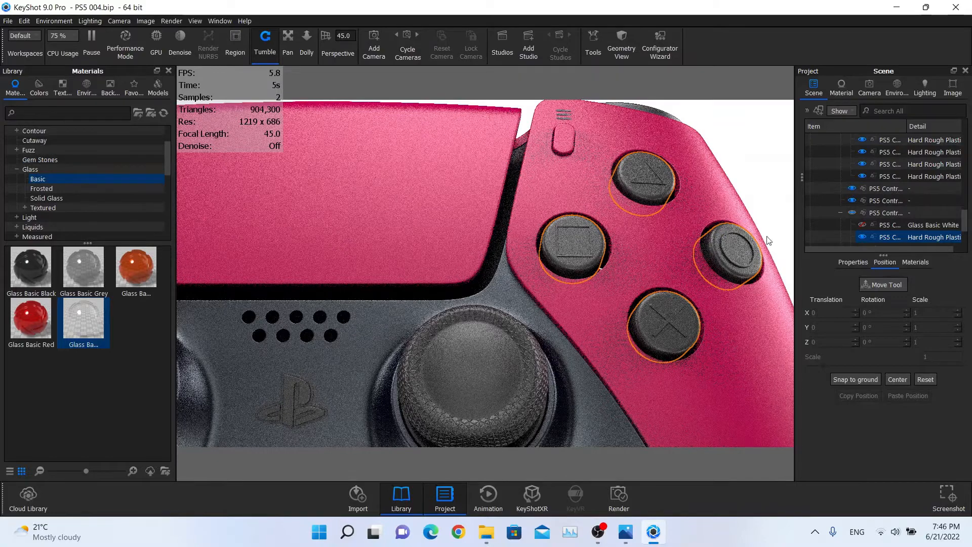
Apply the Hard Rough Plastic Red material from the hard plastics library to the selected D-pad and face button bodies.
{"action": "scroll", "coordinate": [41, 171], "scroll_direction": "down", "scroll_amount": 5}
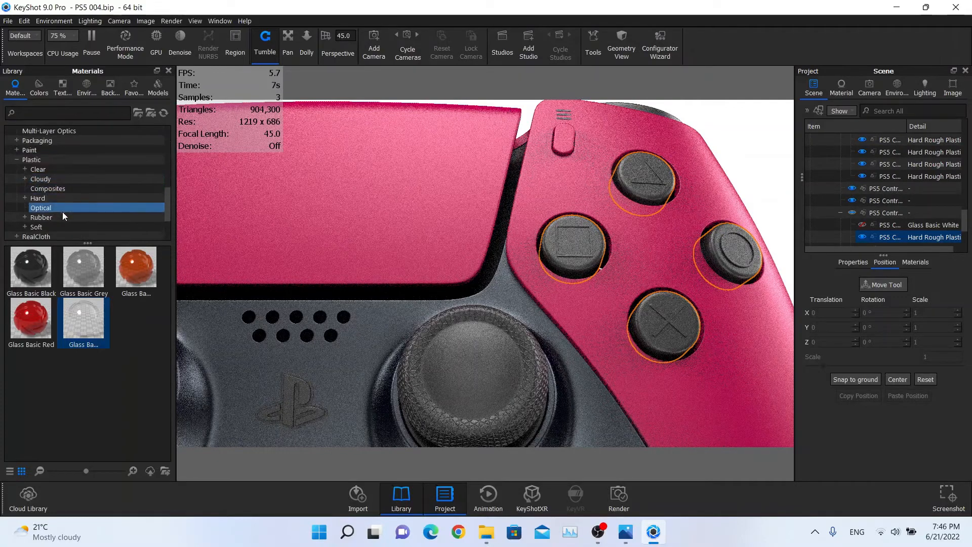
{"action": "scroll", "coordinate": [62, 211], "scroll_direction": "down", "scroll_amount": 2}
{"action": "left_click", "coordinate": [60, 217]}
{"action": "scroll", "coordinate": [53, 182], "scroll_direction": "up", "scroll_amount": 2}
{"action": "left_click", "coordinate": [53, 161]}
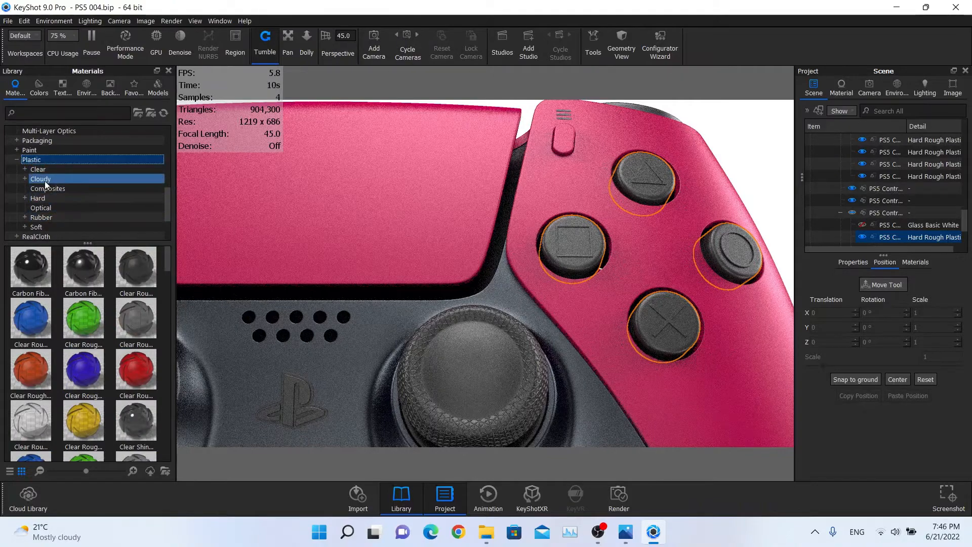
{"action": "left_click", "coordinate": [51, 198]}
{"action": "left_click_drag", "start_coordinate": [84, 318], "coordinate": [877, 232]}
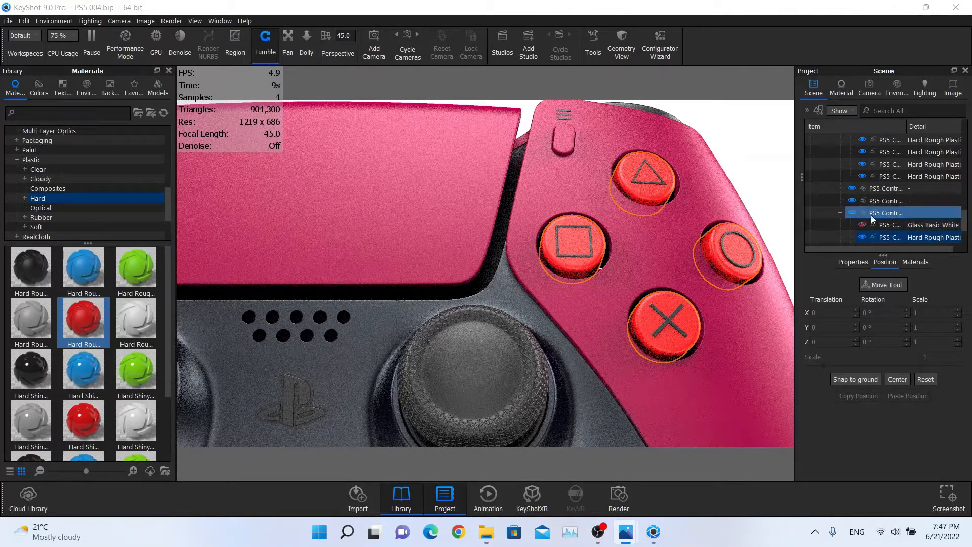
Set the diffuse colour of the buttons' Hard Rough Plastic Red material to RGB 153, 12, 62.
{"action": "double_click", "coordinate": [627, 169]}
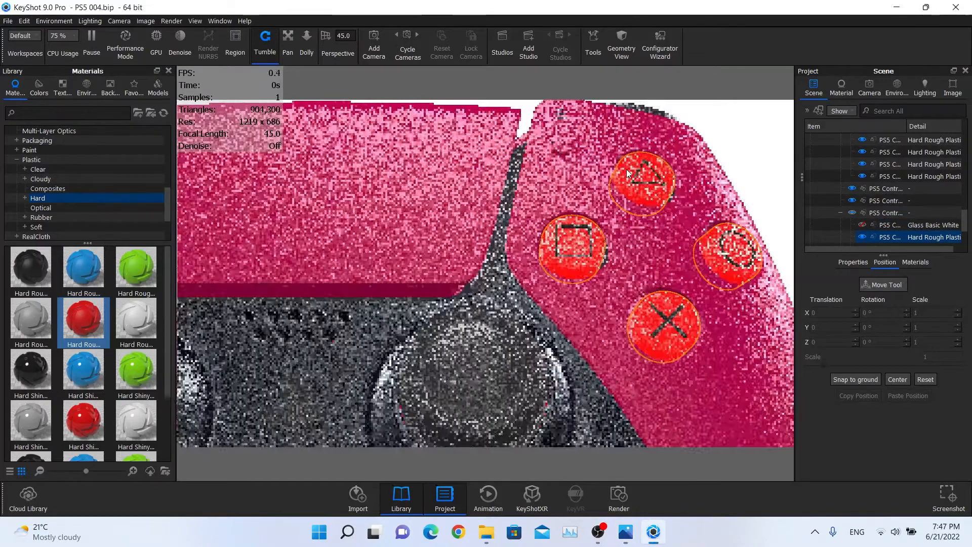
{"action": "left_click", "coordinate": [941, 176]}
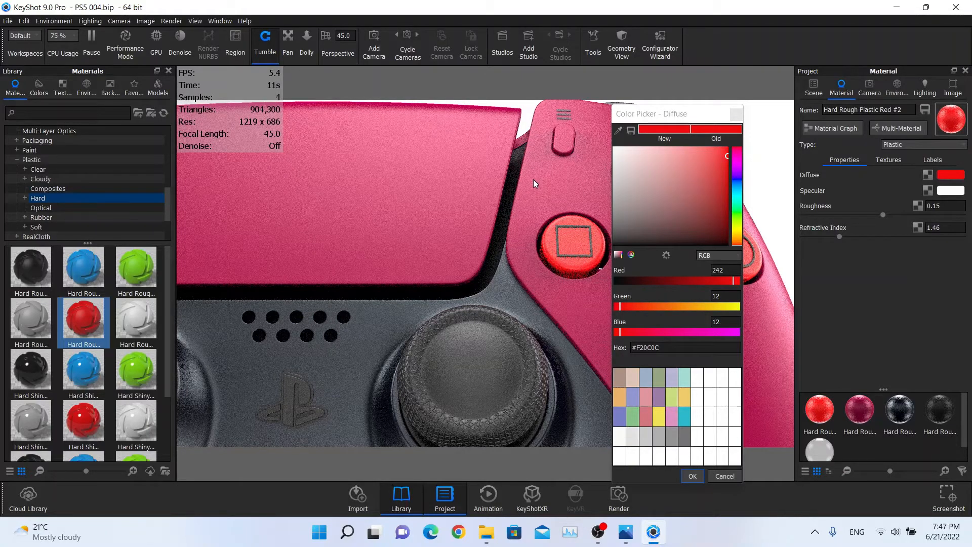
{"action": "left_click", "coordinate": [696, 280]}
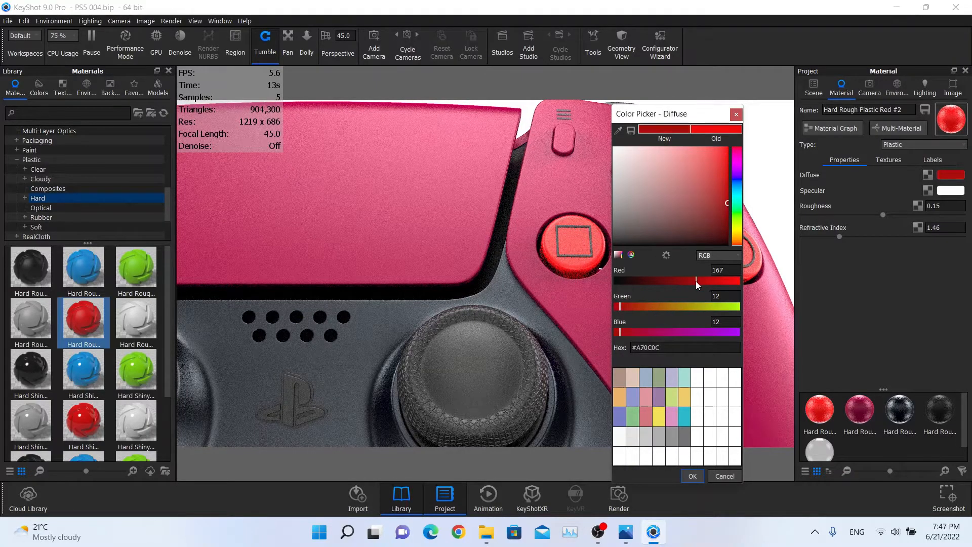
{"action": "left_click", "coordinate": [655, 332]}
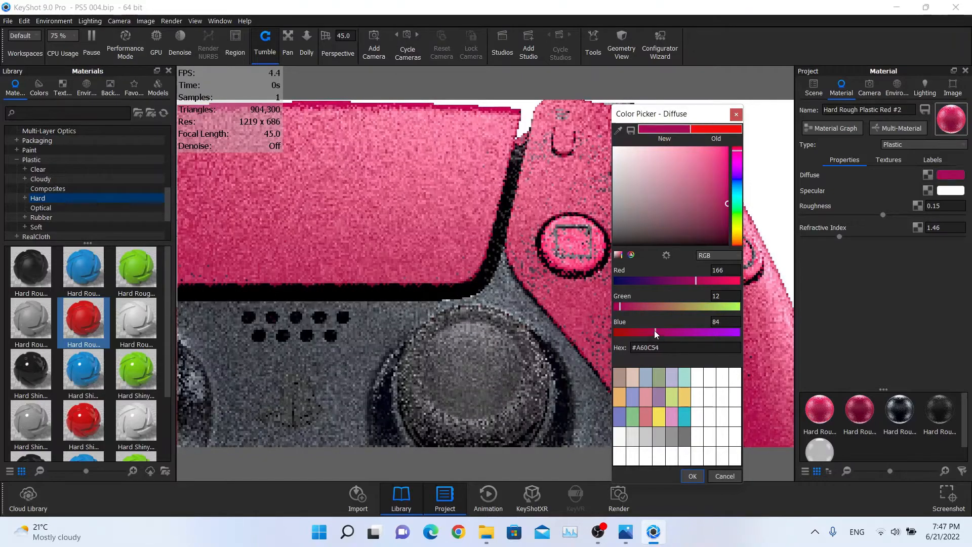
{"action": "left_click", "coordinate": [682, 281]}
{"action": "left_click_drag", "start_coordinate": [682, 281], "coordinate": [688, 280]}
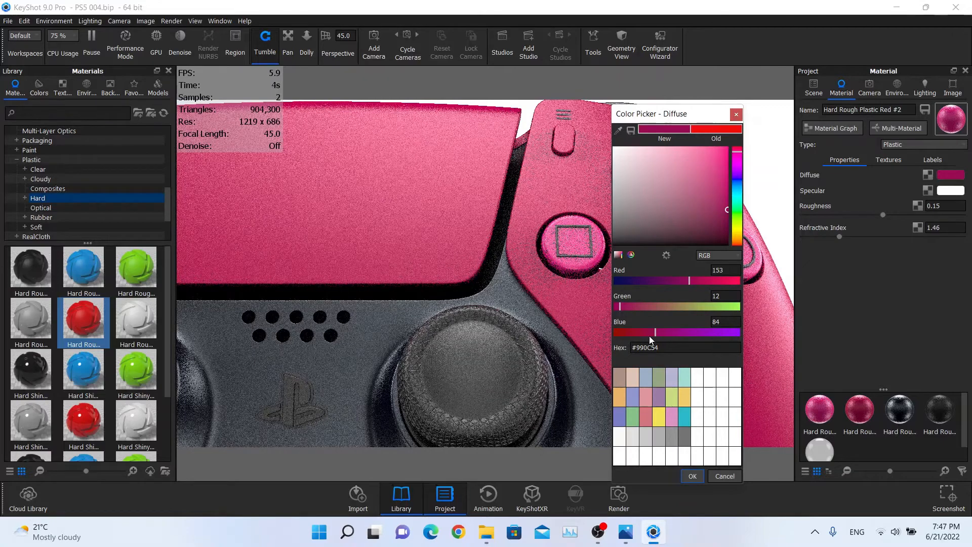
{"action": "mouse_move", "coordinate": [652, 336]}
{"action": "left_mouse_down"}
{"action": "mouse_move", "coordinate": [706, 335]}
{"action": "mouse_move", "coordinate": [606, 336]}
{"action": "mouse_move", "coordinate": [645, 336]}
{"action": "left_mouse_up"}
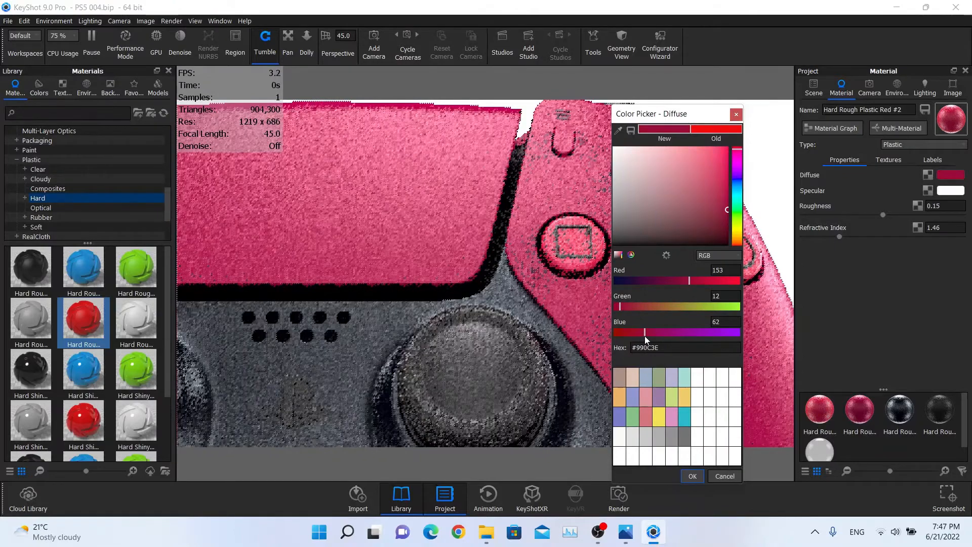
{"action": "left_click", "coordinate": [692, 476]}
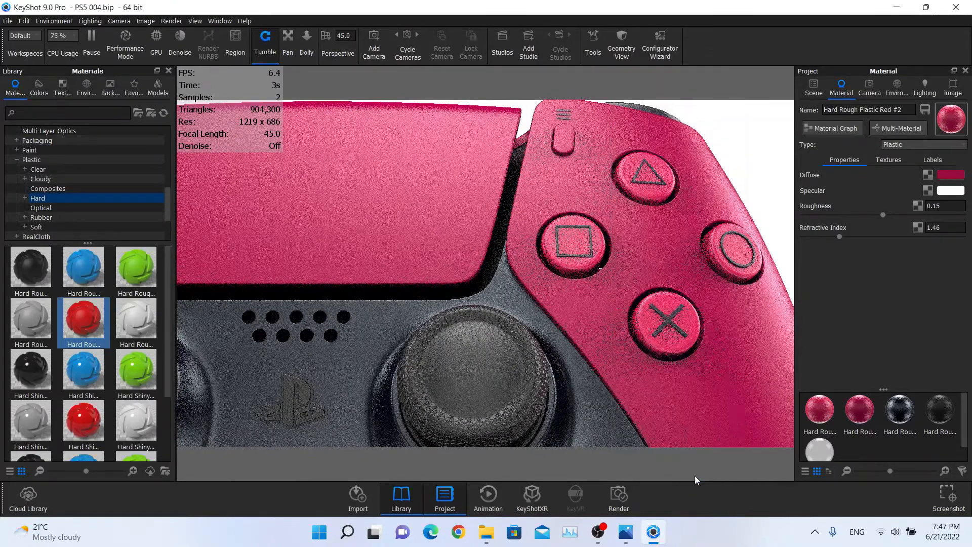
{"action": "left_click", "coordinate": [948, 197]}
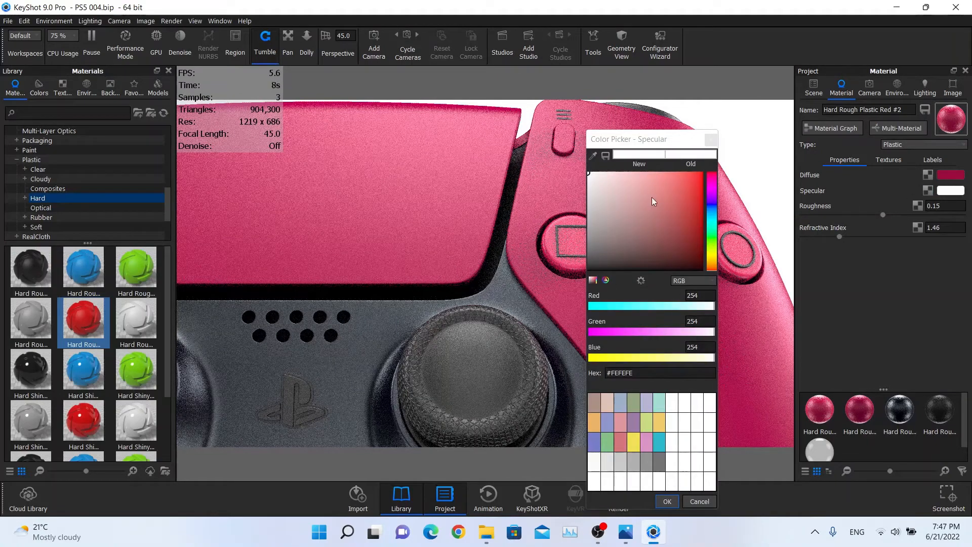
{"action": "left_click", "coordinate": [649, 176]}
{"action": "mouse_move", "coordinate": [648, 175]}
{"action": "left_mouse_down"}
{"action": "mouse_move", "coordinate": [615, 181]}
{"action": "mouse_move", "coordinate": [587, 169]}
{"action": "left_mouse_up"}
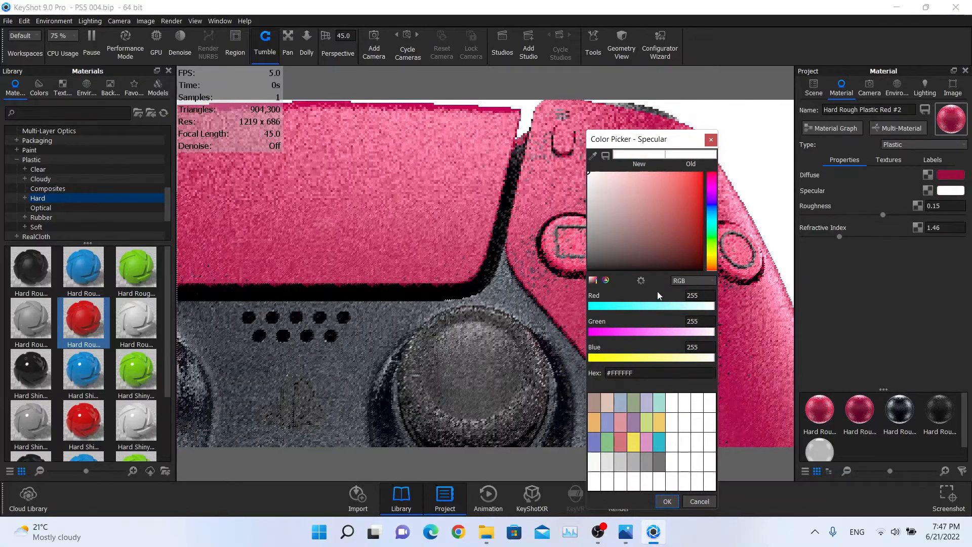
{"action": "left_click", "coordinate": [699, 501]}
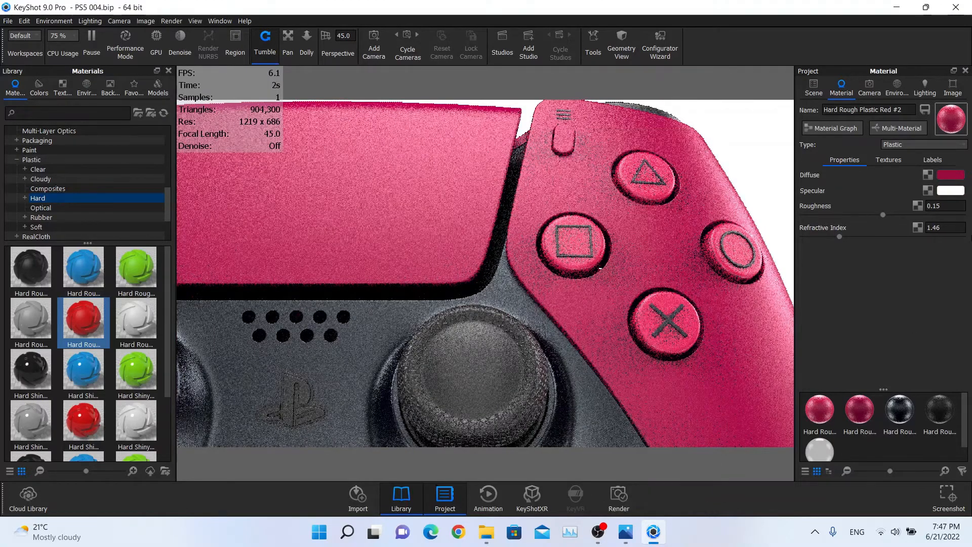
{"action": "left_click", "coordinate": [951, 190]}
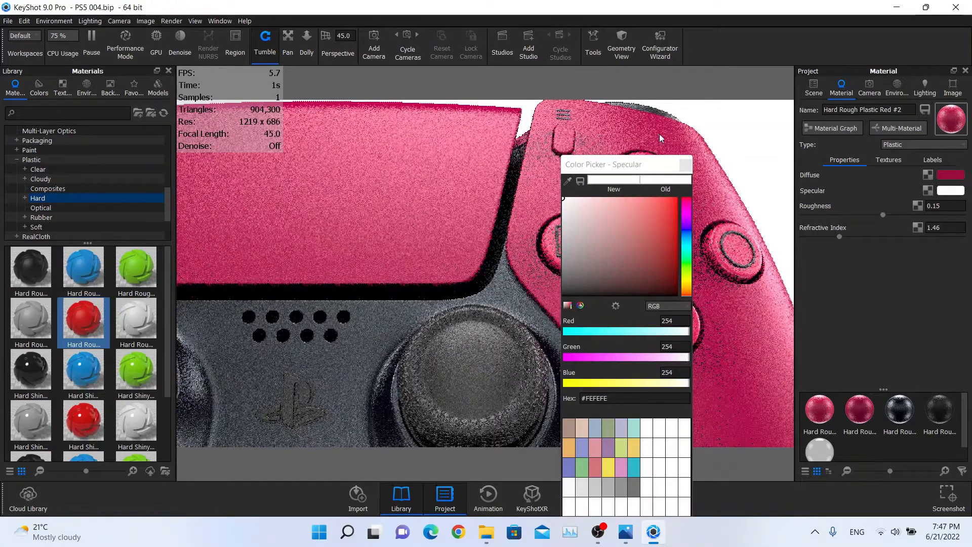
{"action": "left_click_drag", "start_coordinate": [634, 164], "coordinate": [625, 84]}
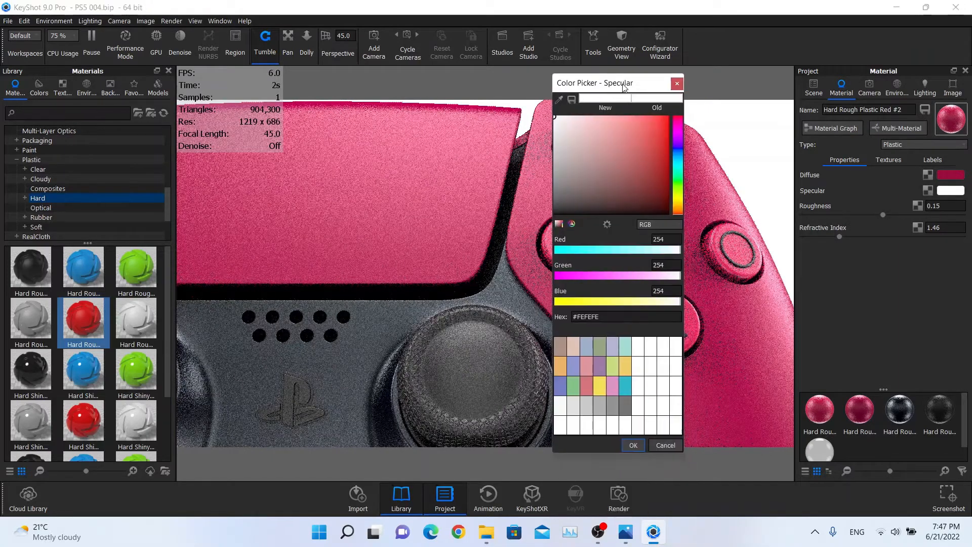
{"action": "left_click", "coordinate": [633, 445]}
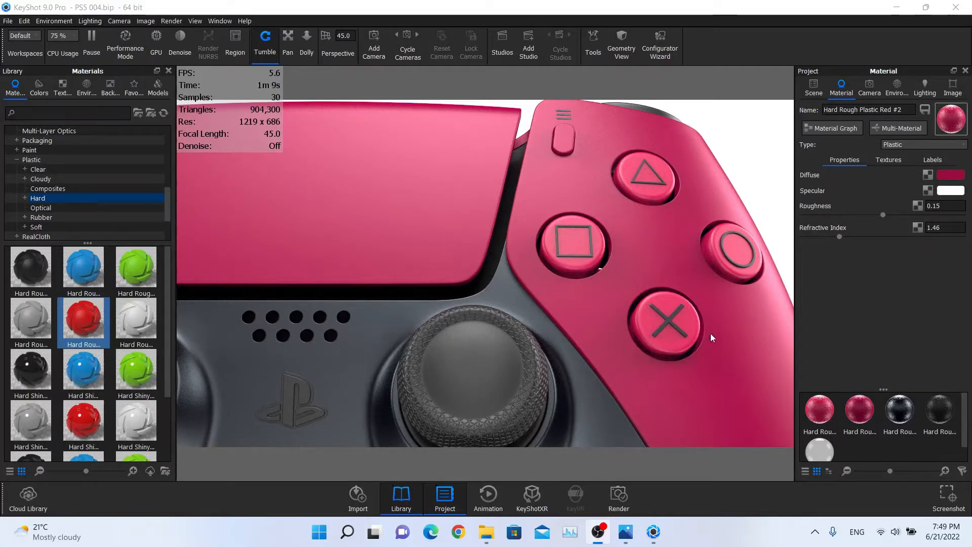
Select the square, triangle, circle and cross symbols on the face buttons together.
{"action": "left_click", "coordinate": [814, 88]}
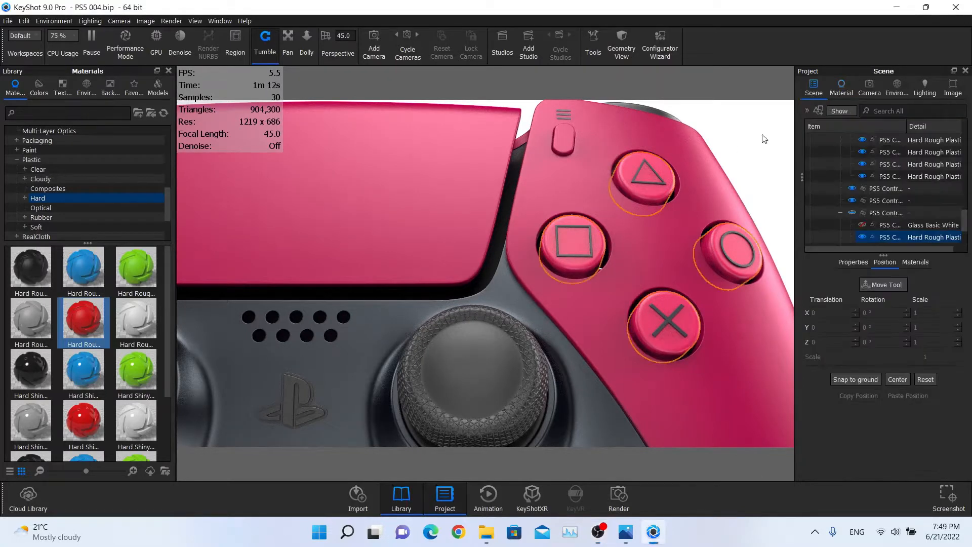
{"action": "left_click", "coordinate": [600, 270]}
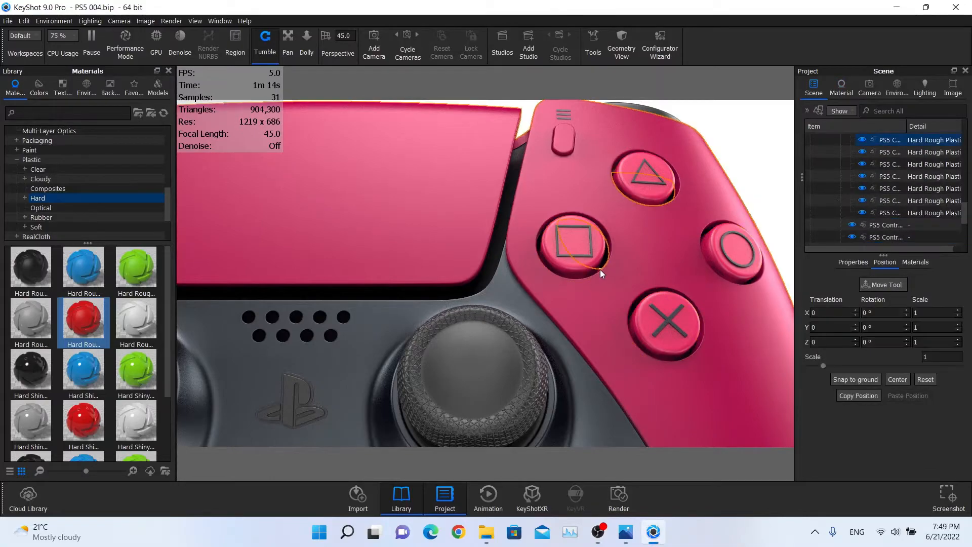
{"action": "scroll", "coordinate": [630, 286], "scroll_direction": "up", "scroll_amount": 5}
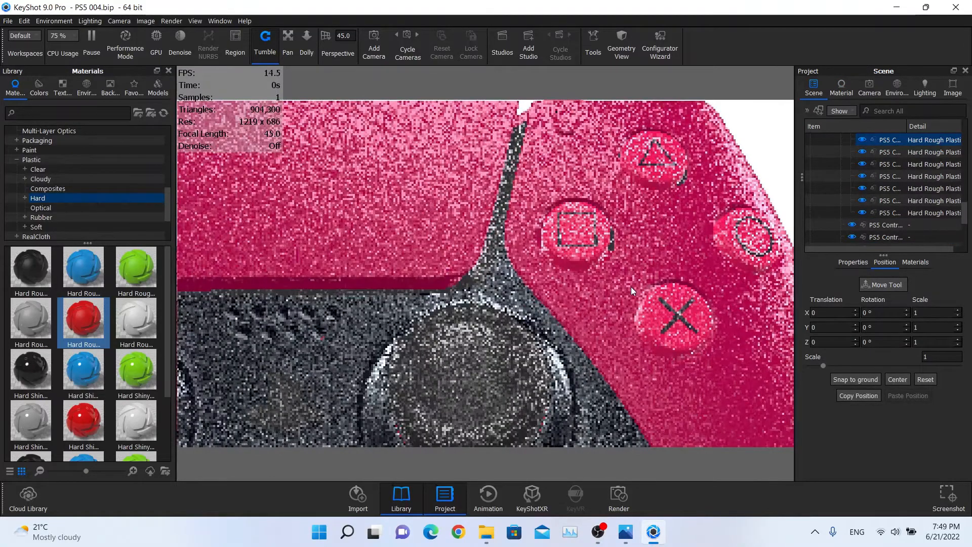
{"action": "scroll", "coordinate": [647, 240], "scroll_direction": "down", "scroll_amount": 3}
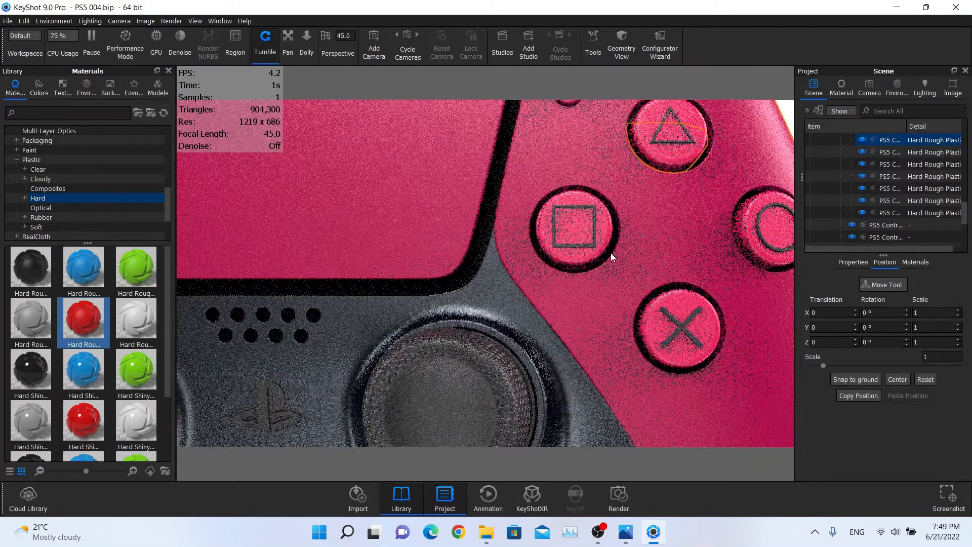
{"action": "left_click", "coordinate": [599, 239]}
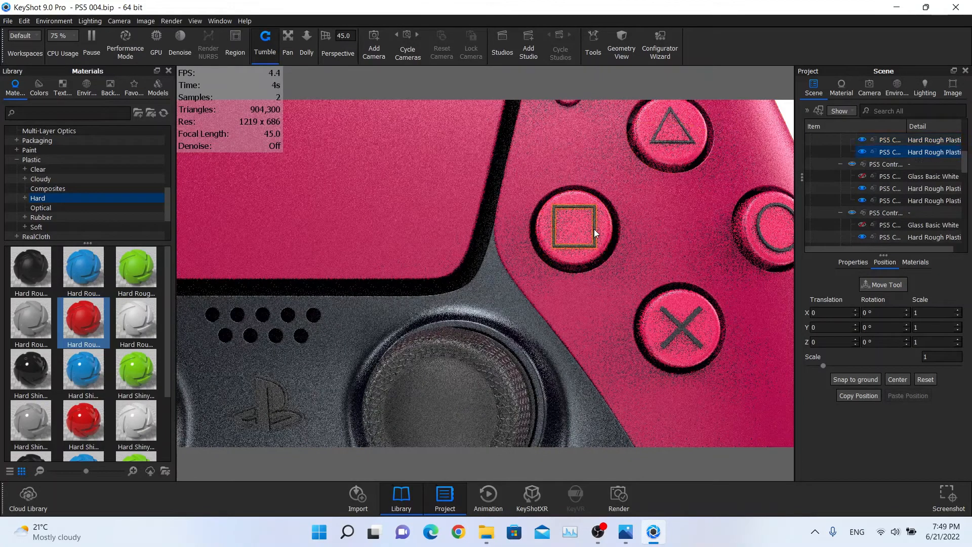
{"action": "left_click", "coordinate": [655, 132], "text": "shift"}
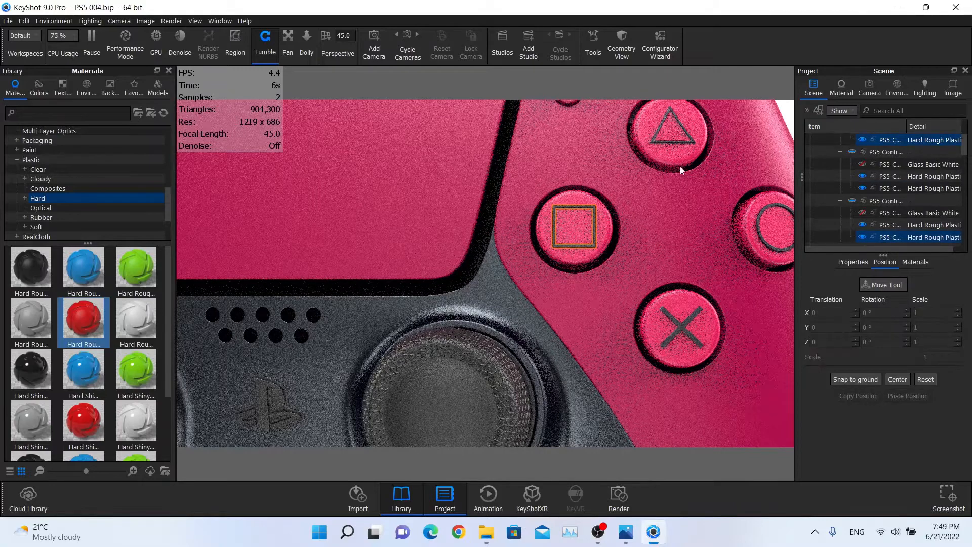
{"action": "left_click", "coordinate": [760, 217], "text": "shift"}
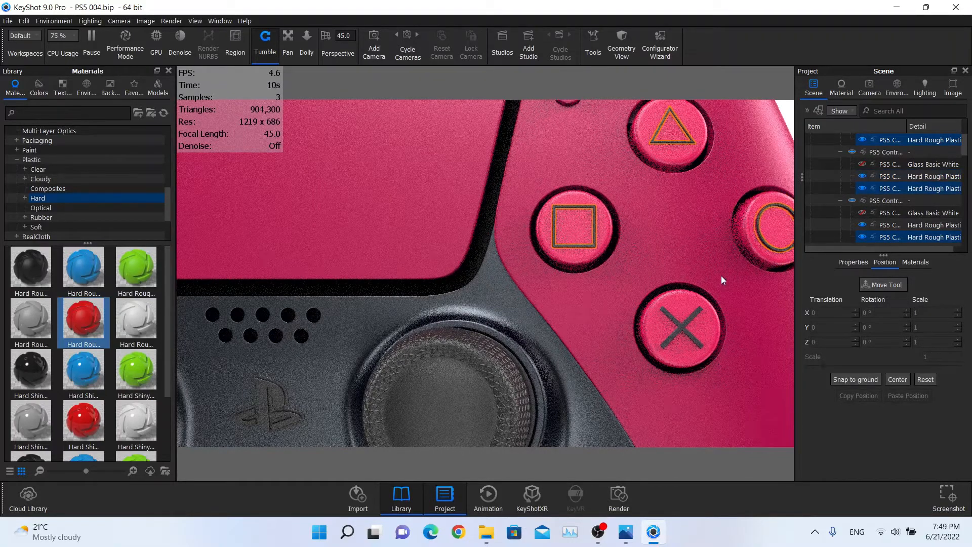
{"action": "left_click", "coordinate": [676, 321]}
Add the four D-pad arrow symbols to the current selection of face button symbols.
{"action": "left_click_drag", "start_coordinate": [383, 256], "coordinate": [558, 232]}
{"action": "scroll", "coordinate": [326, 183], "scroll_direction": "up", "scroll_amount": 5}
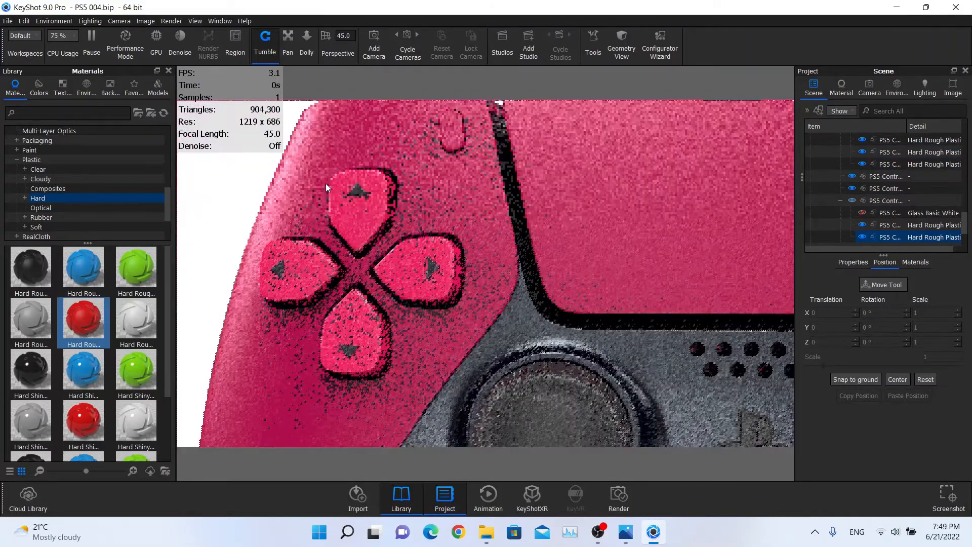
{"action": "left_click", "coordinate": [356, 190]}
{"action": "left_click", "coordinate": [281, 265], "text": "ctrl"}
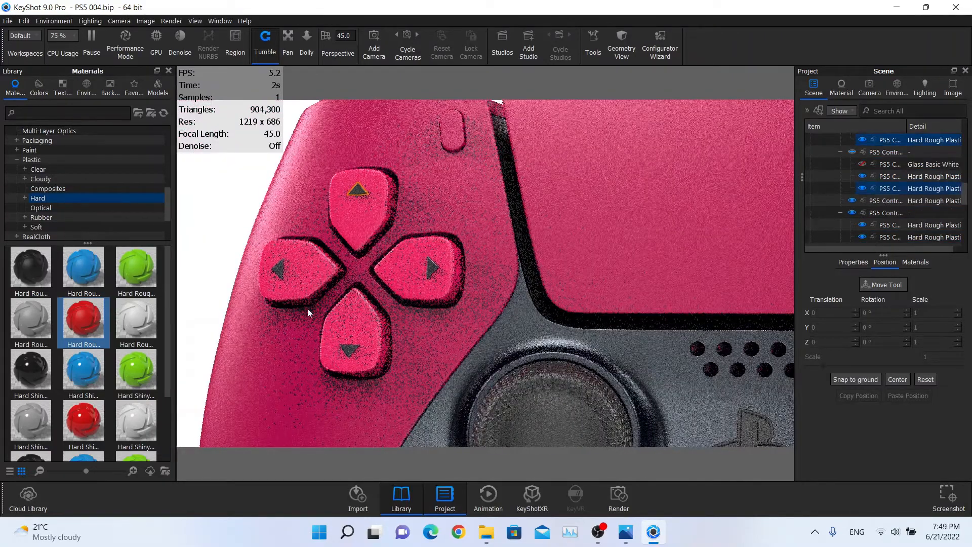
{"action": "left_click", "coordinate": [345, 346], "text": "ctrl"}
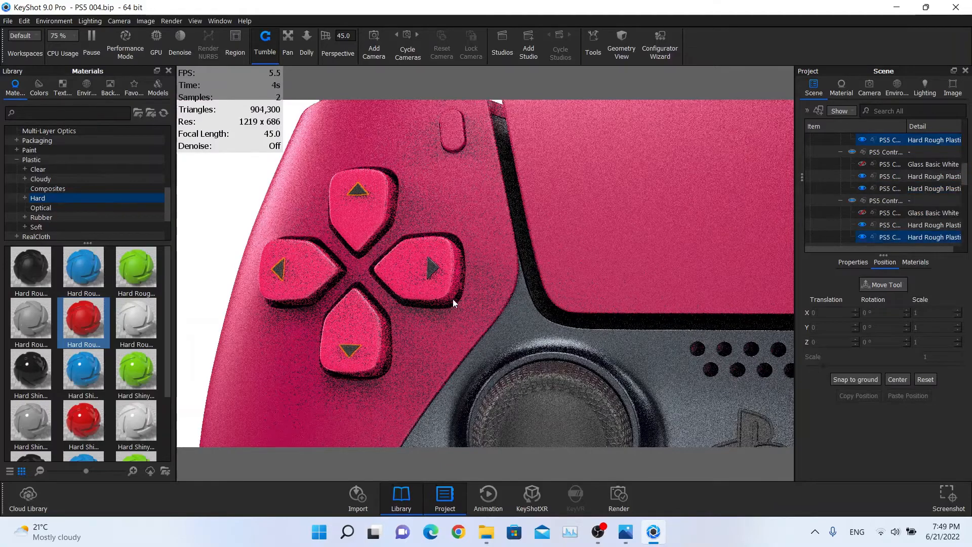
{"action": "left_click", "coordinate": [434, 272], "text": "ctrl"}
Add the part containing the create and options symbols above the small side buttons to the symbol selection.
{"action": "left_click_drag", "start_coordinate": [502, 157], "coordinate": [464, 224]}
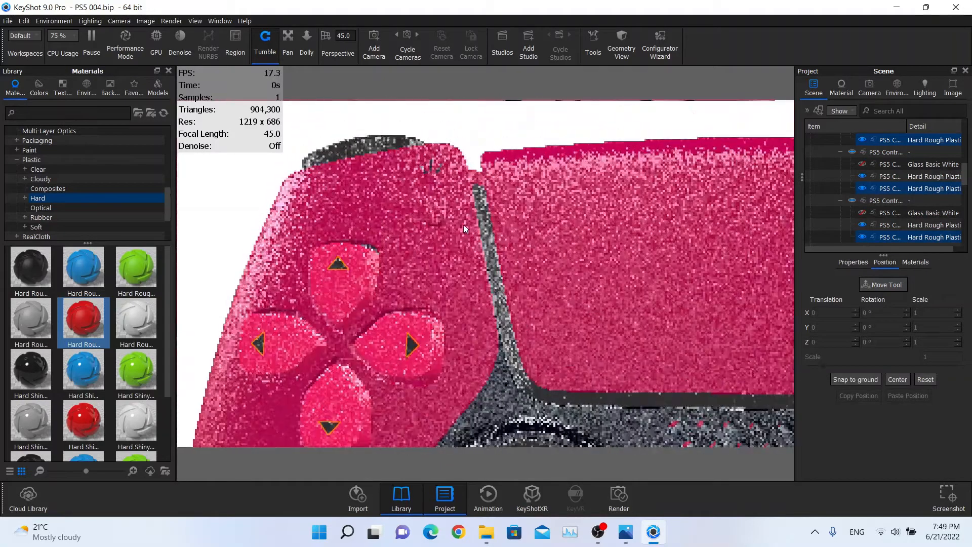
{"action": "left_click", "coordinate": [432, 167], "text": "ctrl"}
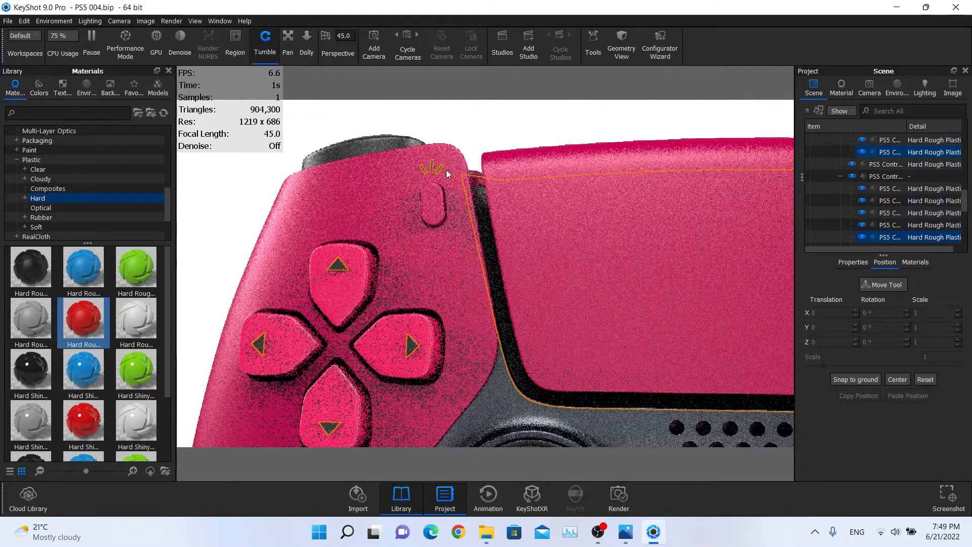
{"action": "left_click_drag", "start_coordinate": [538, 139], "coordinate": [157, 142]}
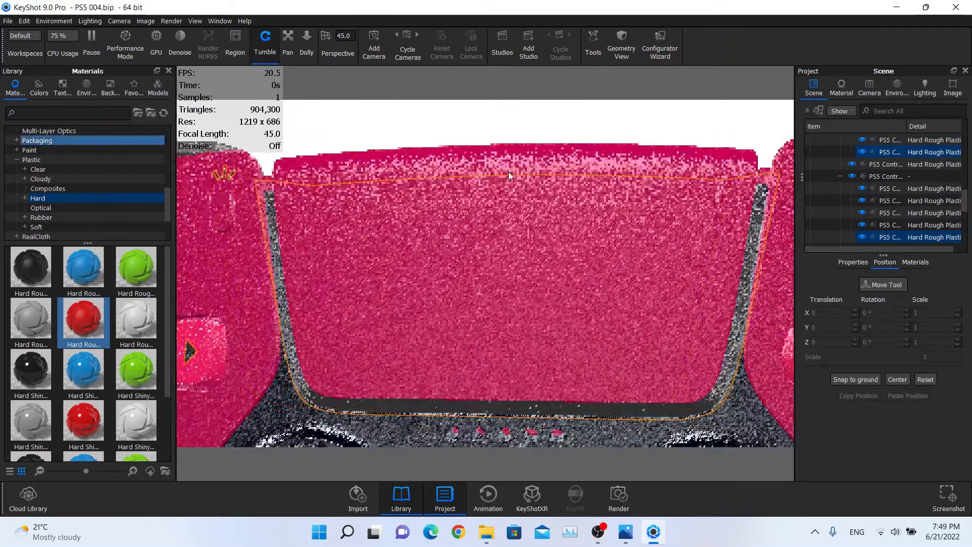
{"action": "left_click_drag", "start_coordinate": [508, 171], "coordinate": [658, 177]}
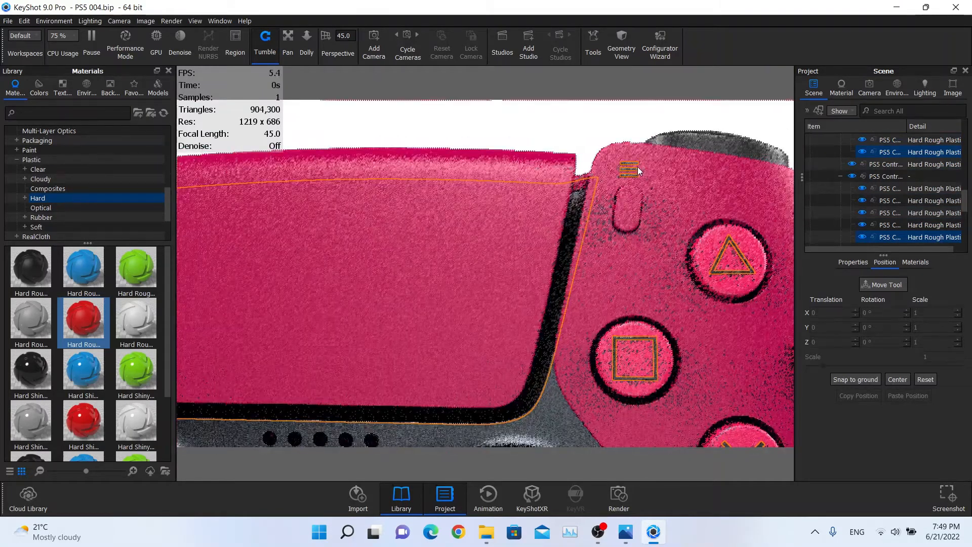
{"action": "left_click", "coordinate": [581, 202], "text": "ctrl"}
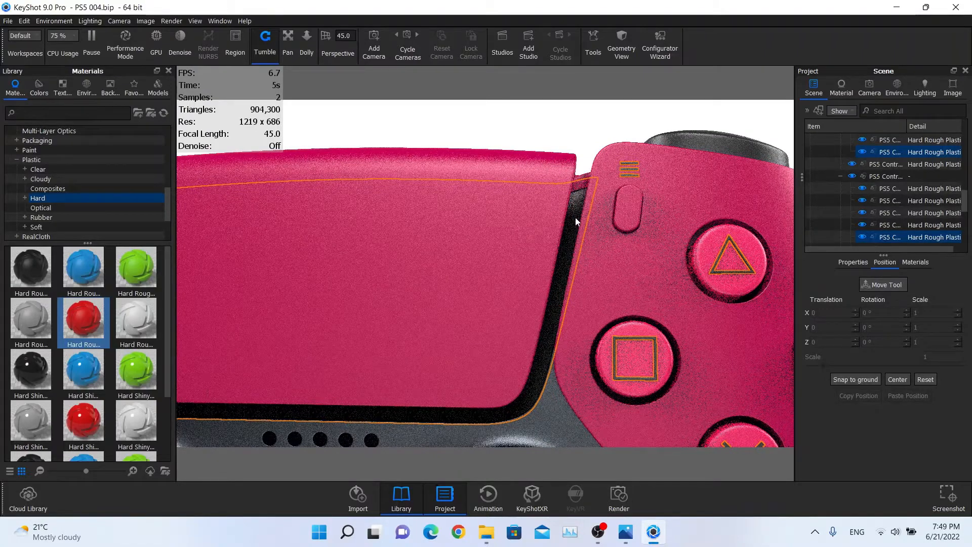
Split the touchpad surround from the create, options and SONY symbols using Split Separate Objects, and check it by selecting the surround.
{"action": "left_click", "coordinate": [575, 215]}
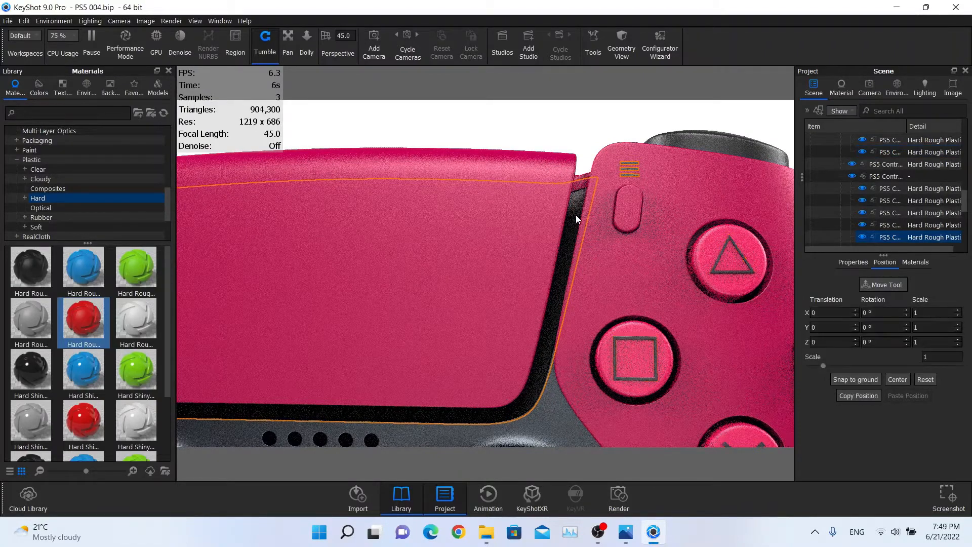
{"action": "left_click", "coordinate": [592, 56]}
{"action": "left_click", "coordinate": [582, 149]}
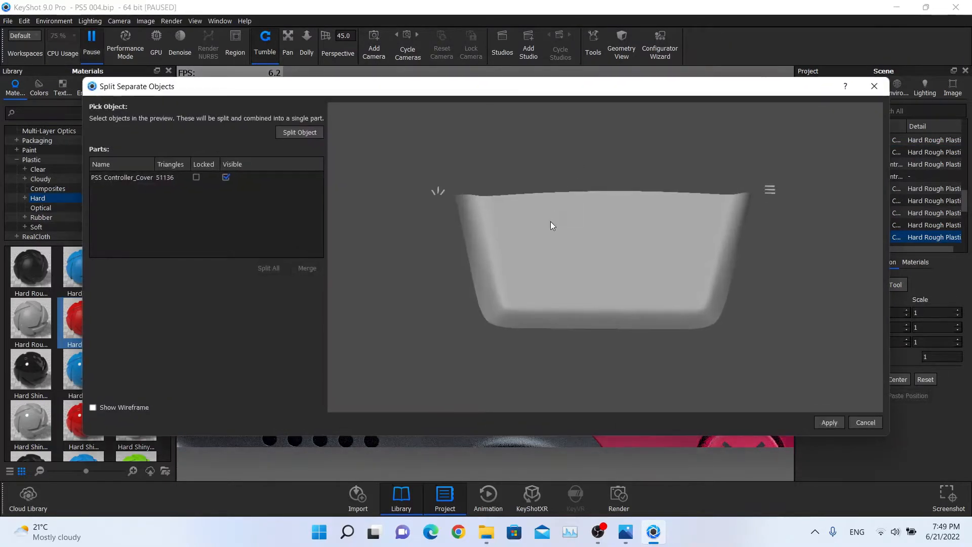
{"action": "left_click", "coordinate": [551, 222]}
{"action": "left_click", "coordinate": [287, 134]}
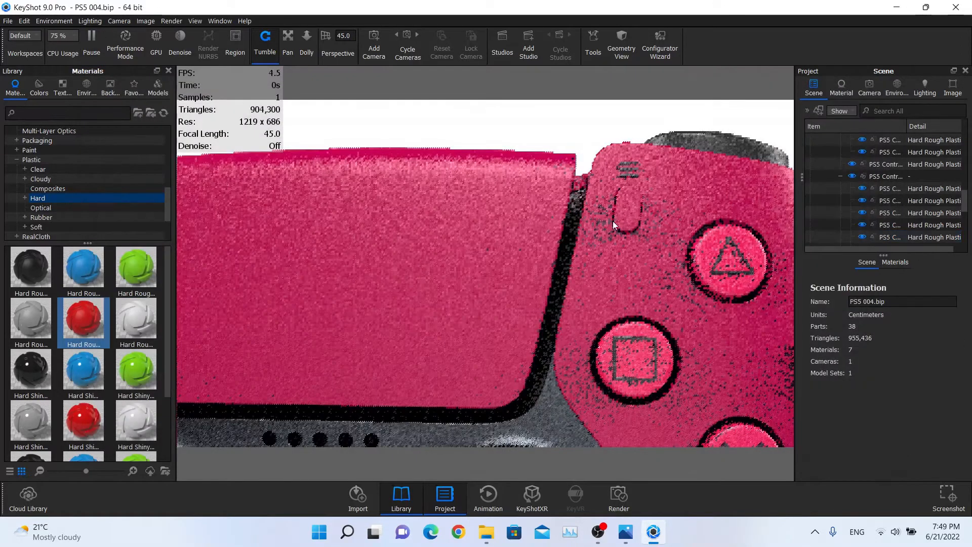
{"action": "left_click", "coordinate": [581, 197]}
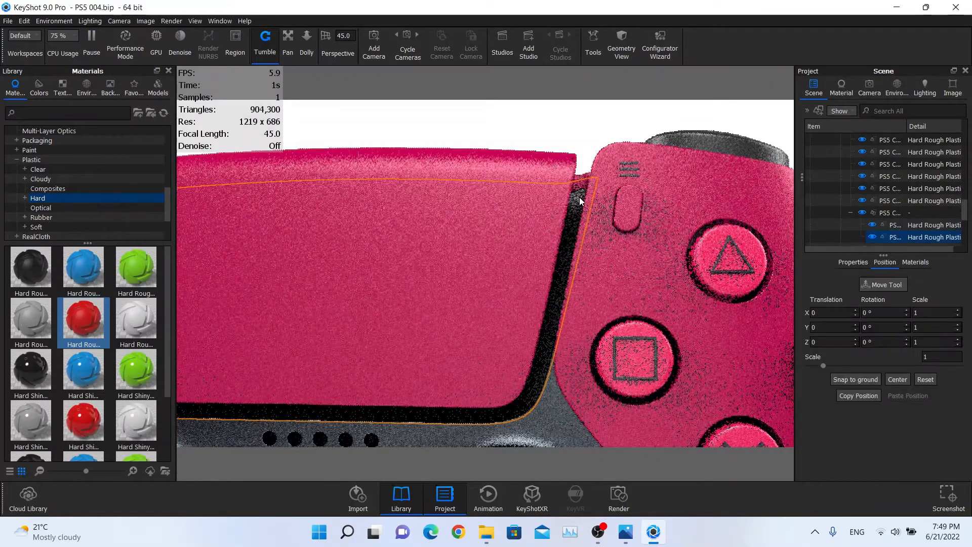
Select the separated create, options and SONY symbols together with the triangle, square, cross and circle symbols.
{"action": "left_click", "coordinate": [637, 168]}
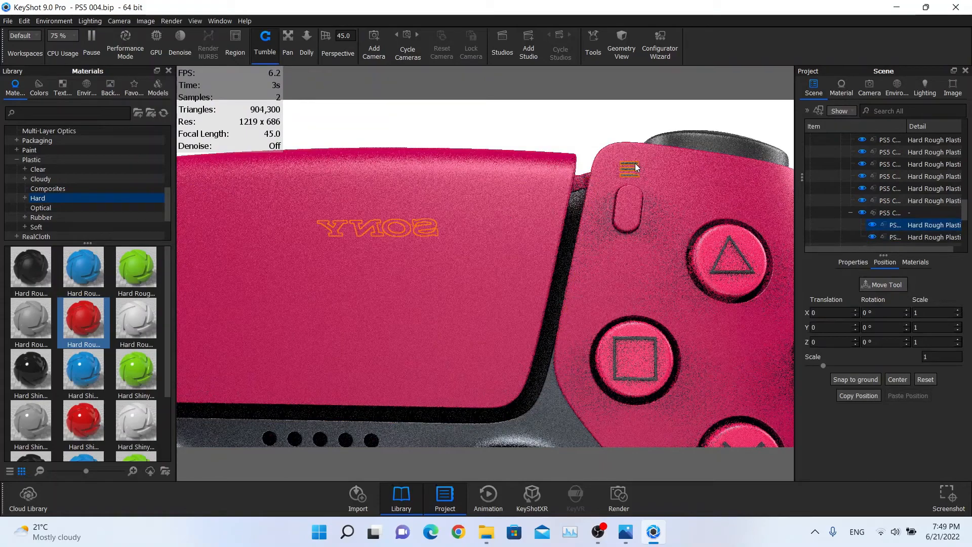
{"action": "left_click", "coordinate": [722, 252], "text": "shift"}
{"action": "left_click", "coordinate": [650, 339], "text": "shift"}
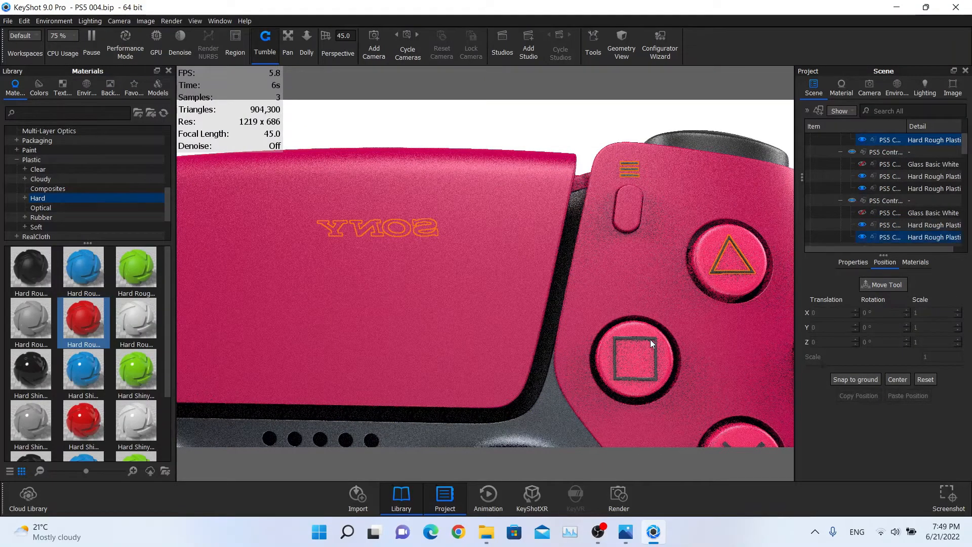
{"action": "left_click_drag", "start_coordinate": [445, 194], "coordinate": [564, 271]}
{"action": "left_click", "coordinate": [566, 274], "text": "shift"}
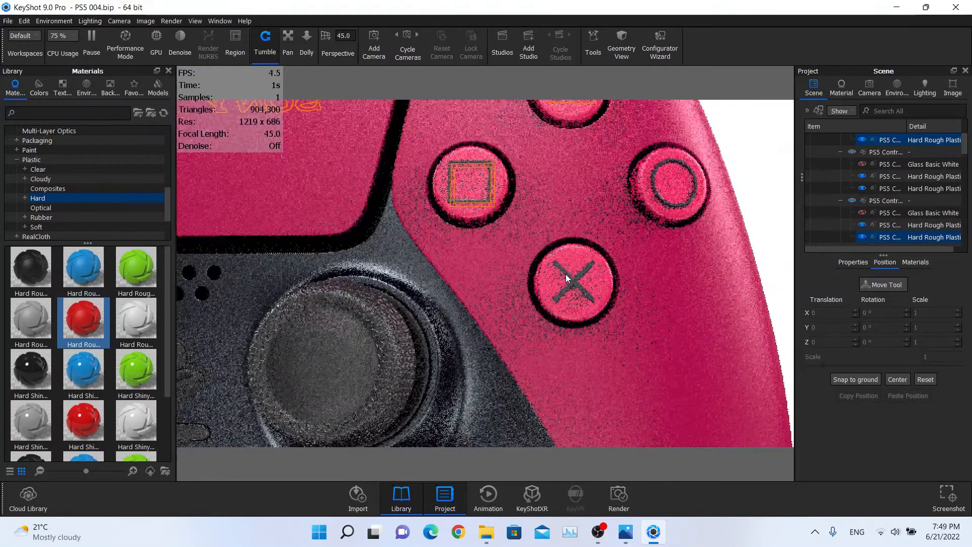
{"action": "left_click", "coordinate": [656, 186], "text": "shift"}
Add the up, left, down and right D-pad arrows to the selected symbols.
{"action": "left_click_drag", "start_coordinate": [405, 202], "coordinate": [376, 211]}
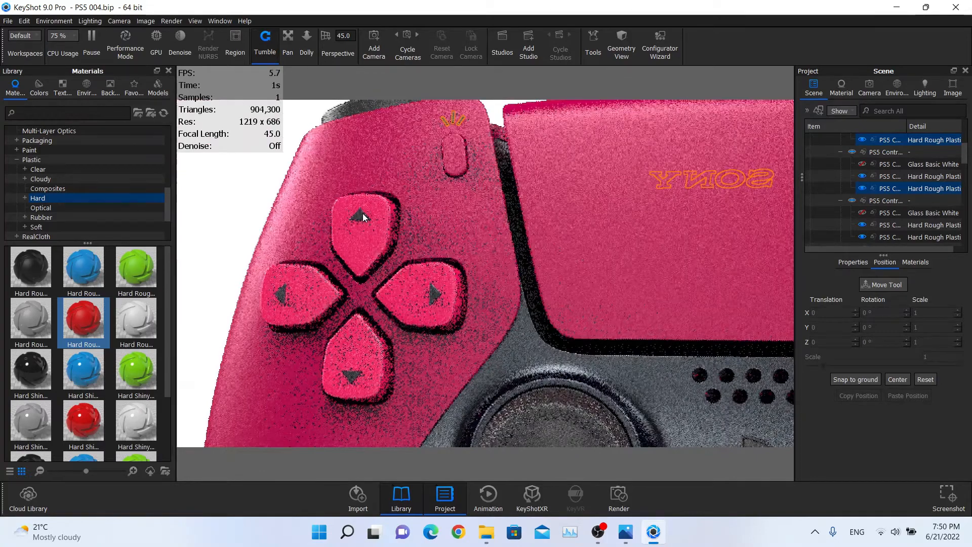
{"action": "left_click", "coordinate": [363, 214]}
{"action": "left_click", "coordinate": [281, 292], "text": "shift"}
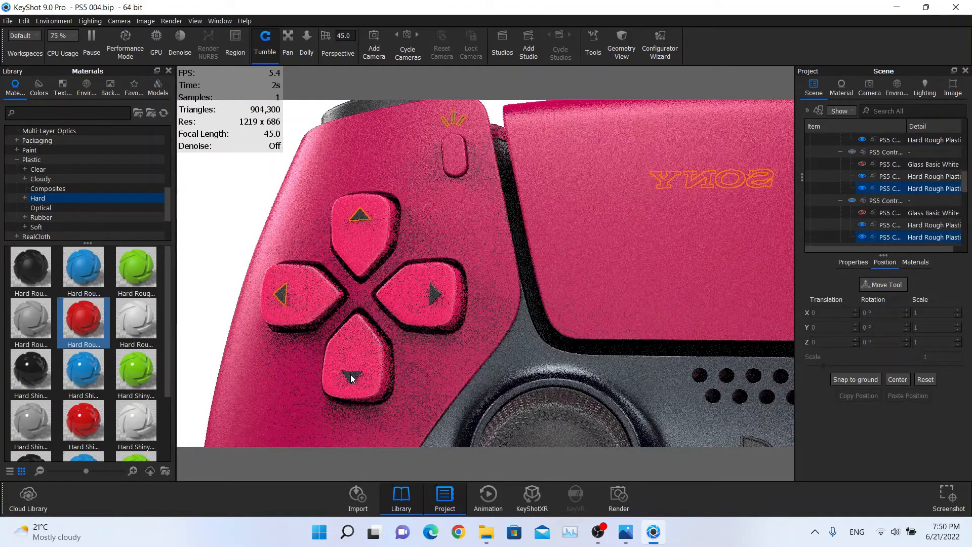
{"action": "left_click", "coordinate": [343, 359], "text": "shift"}
{"action": "left_click", "coordinate": [435, 296], "text": "shift"}
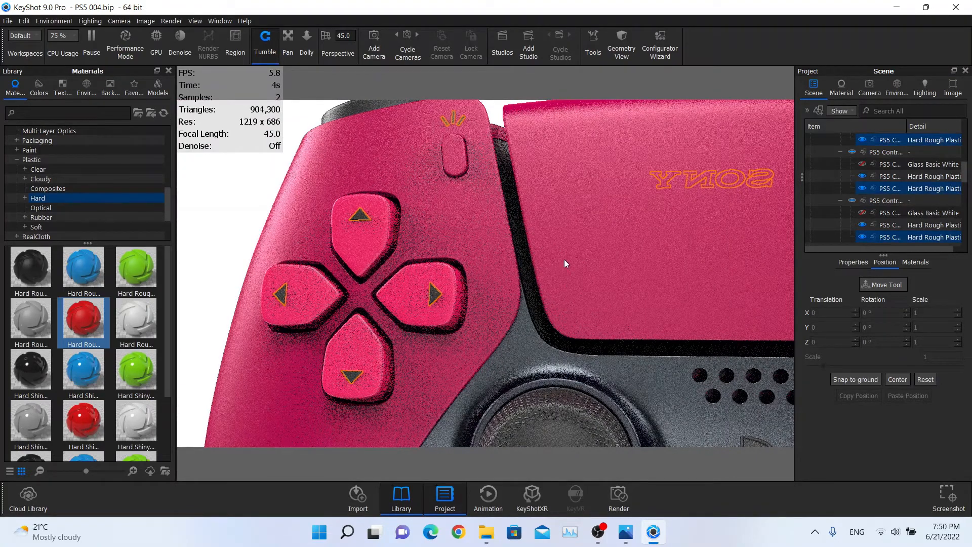
Apply the Hard Rough Plastic Red library material to all selected symbols.
{"action": "middle_click_drag", "start_coordinate": [565, 260], "coordinate": [473, 237]}
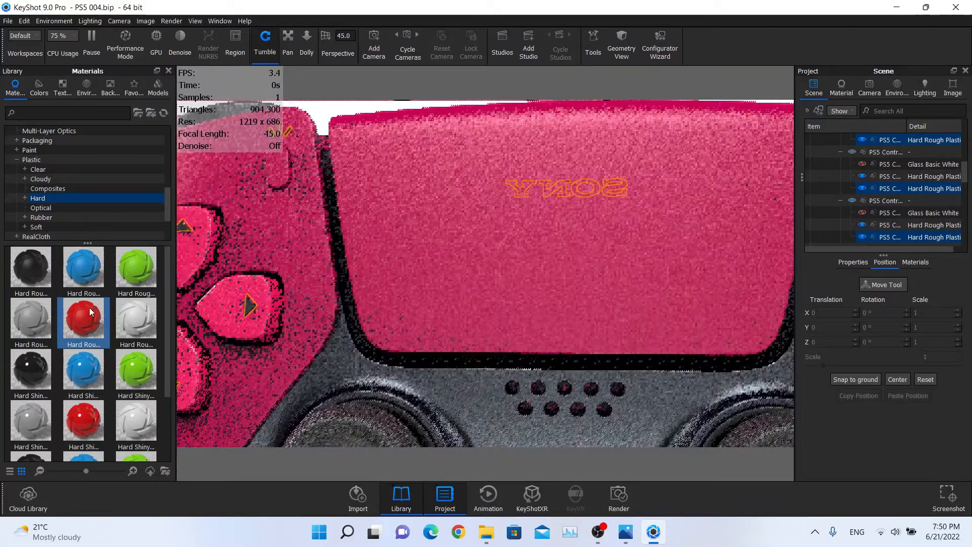
{"action": "left_click_drag", "start_coordinate": [89, 308], "coordinate": [897, 189]}
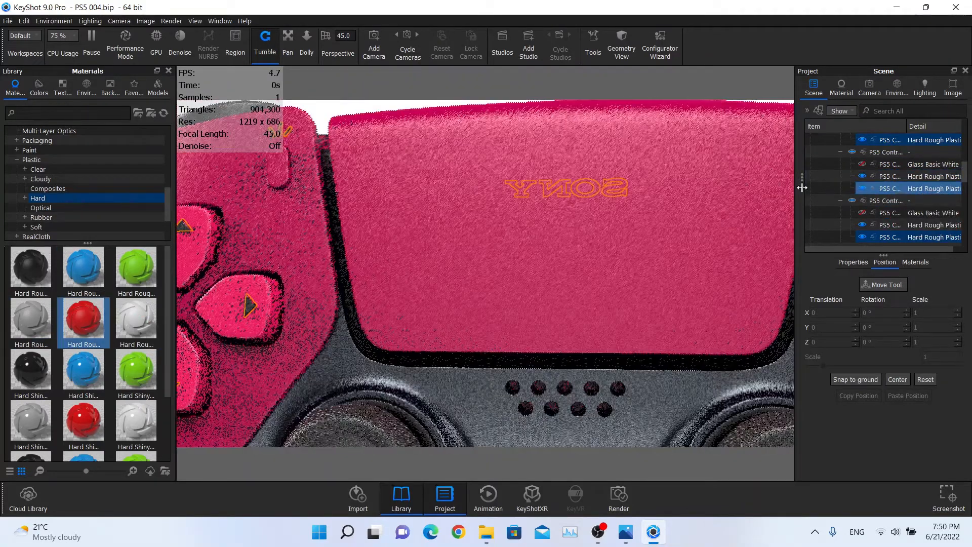
{"action": "left_click", "coordinate": [247, 306]}
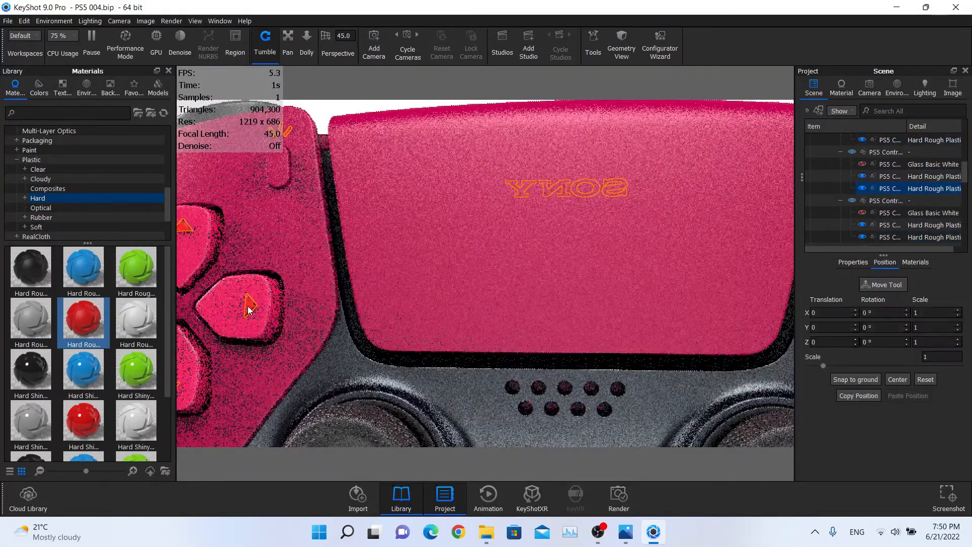
Set the diffuse colour of the symbols' Hard Rough Plastic Red #3 material to RGB 255, 130, 158, consulting the reference photo.
{"action": "double_click", "coordinate": [248, 306]}
{"action": "middle_click_drag", "start_coordinate": [565, 285], "coordinate": [731, 226]}
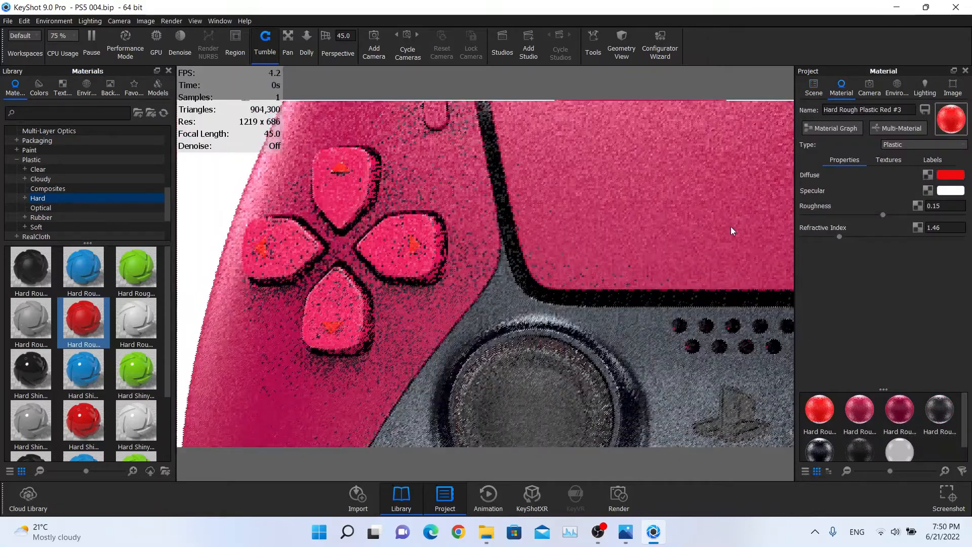
{"action": "key", "text": "alt+Tab"}
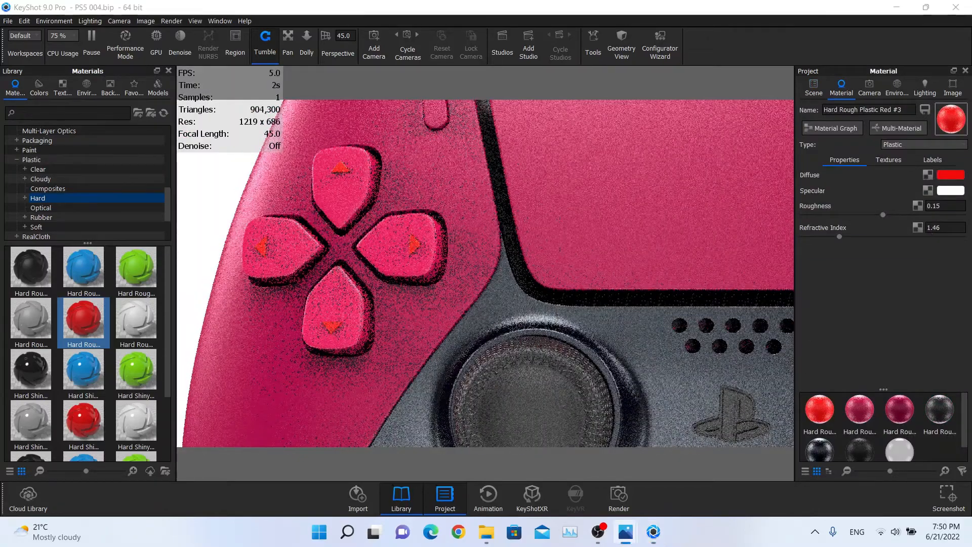
{"action": "left_click", "coordinate": [951, 177]}
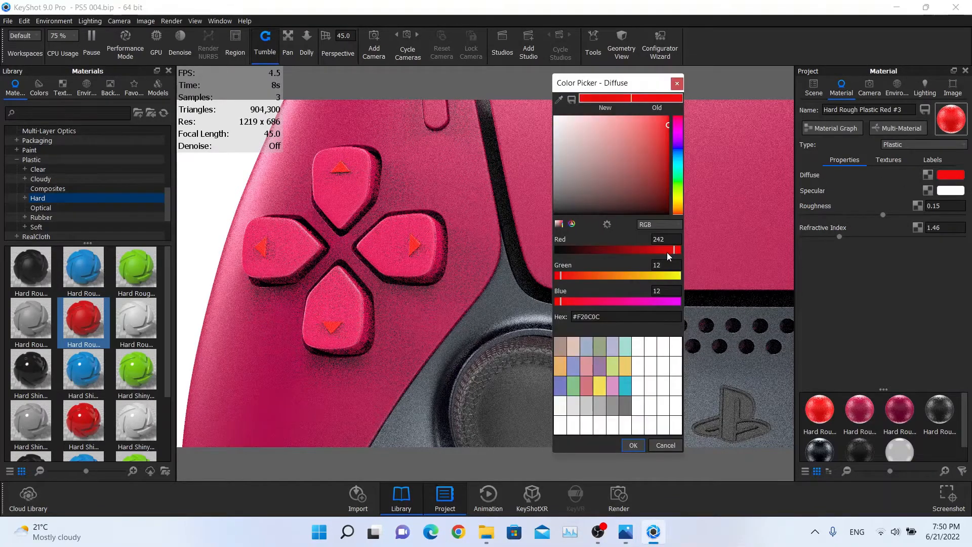
{"action": "mouse_move", "coordinate": [667, 251]}
{"action": "left_mouse_down"}
{"action": "mouse_move", "coordinate": [646, 254]}
{"action": "mouse_move", "coordinate": [697, 245]}
{"action": "mouse_move", "coordinate": [674, 249]}
{"action": "left_mouse_up"}
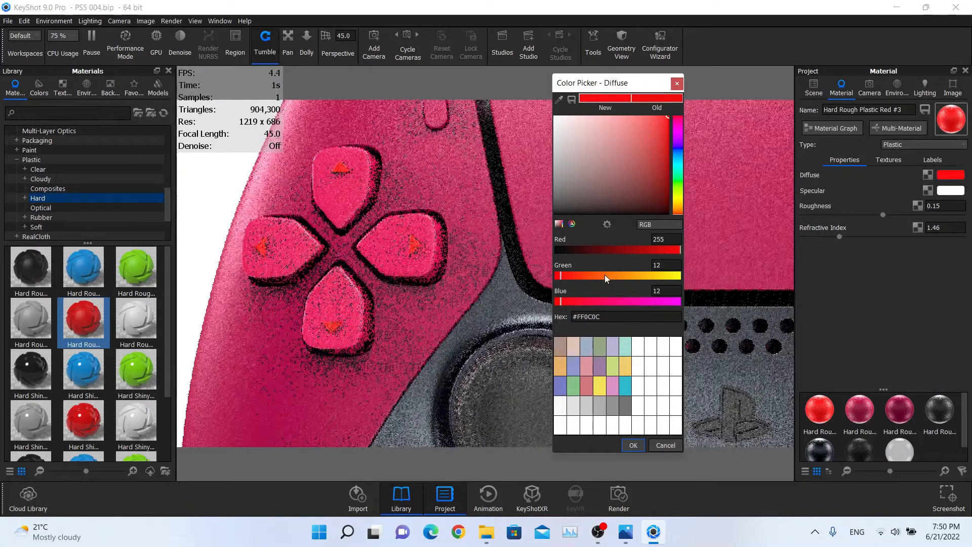
{"action": "left_click_drag", "start_coordinate": [604, 275], "coordinate": [643, 277]}
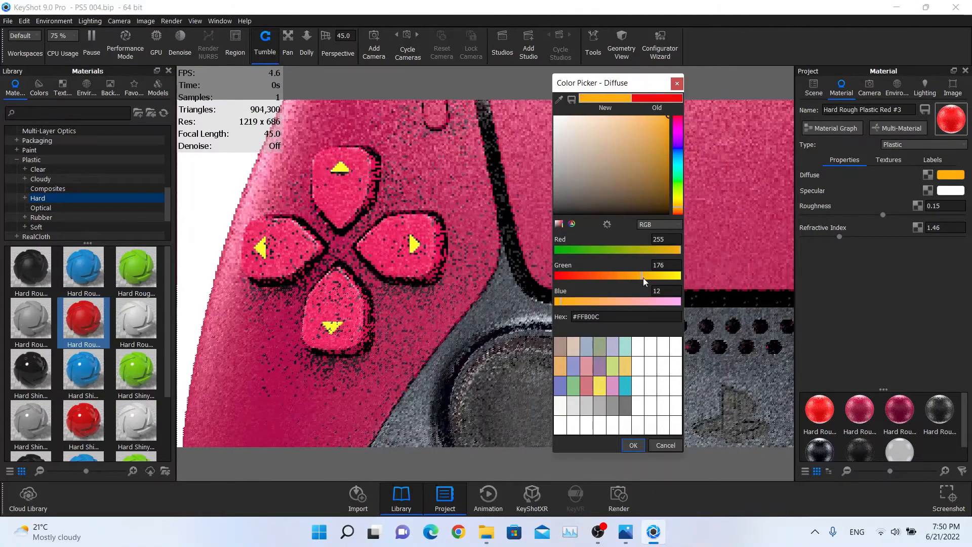
{"action": "left_click", "coordinate": [611, 276]}
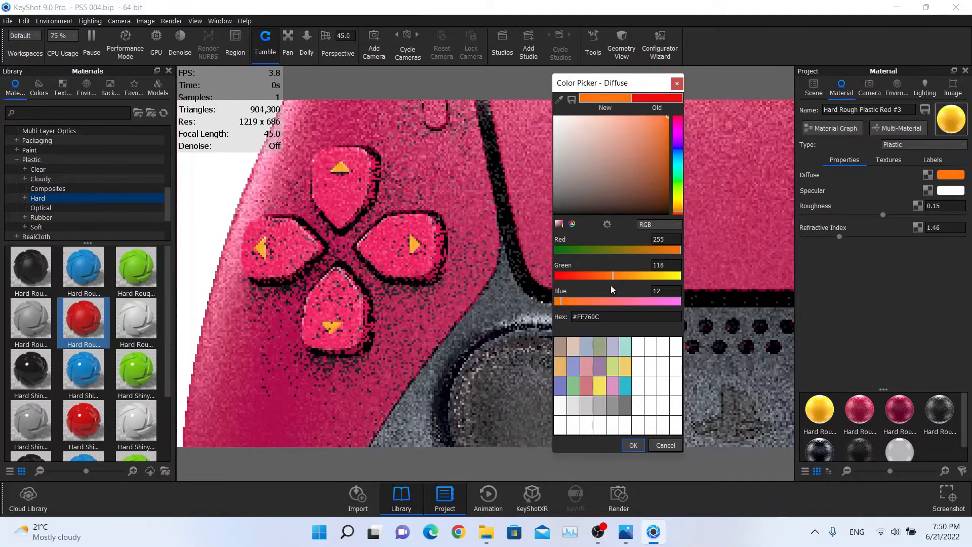
{"action": "left_click", "coordinate": [613, 301]}
{"action": "left_click", "coordinate": [625, 303]}
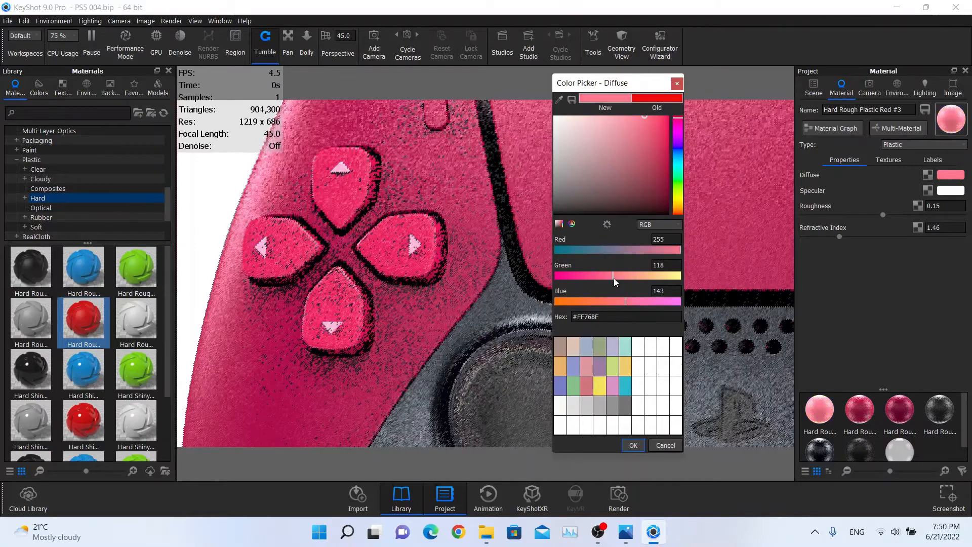
{"action": "left_click", "coordinate": [611, 275]}
{"action": "left_click_drag", "start_coordinate": [612, 274], "coordinate": [634, 300]}
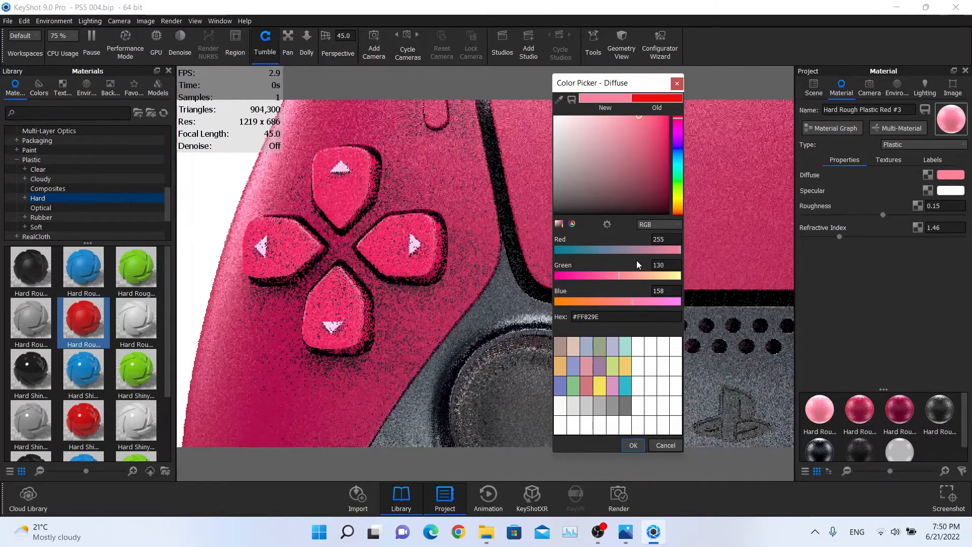
{"action": "left_click", "coordinate": [633, 445]}
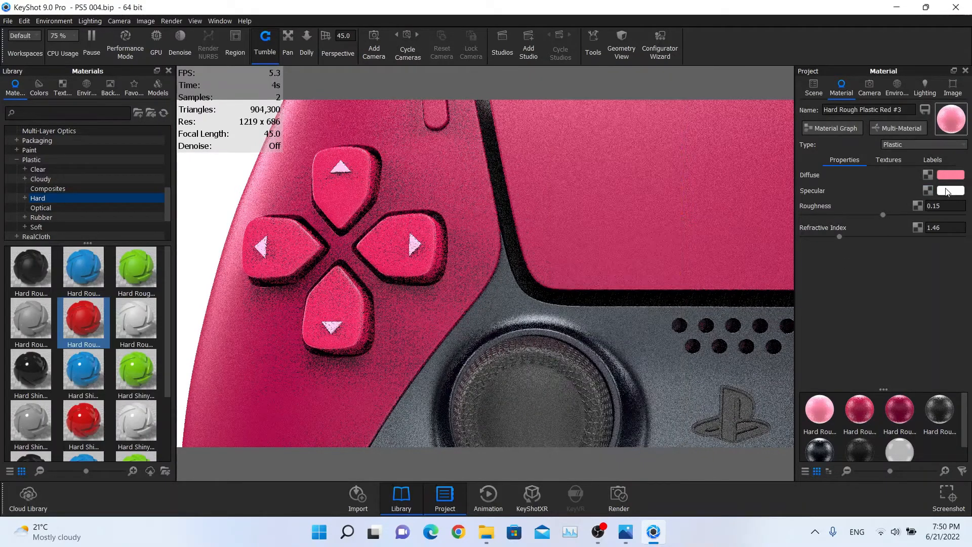
{"action": "left_click", "coordinate": [949, 191]}
{"action": "left_click_drag", "start_coordinate": [640, 191], "coordinate": [624, 131]}
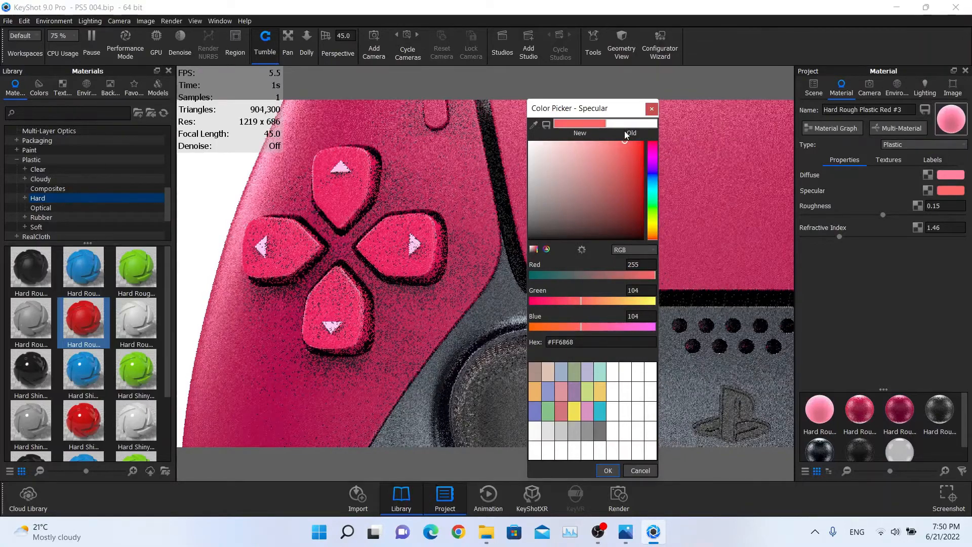
{"action": "left_click", "coordinate": [640, 470]}
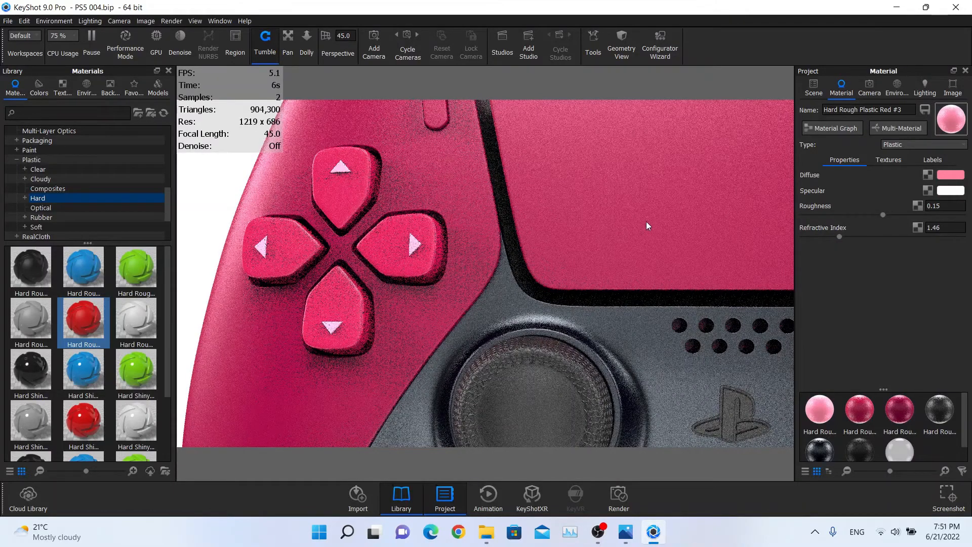
Show all hidden parts of the controller again.
{"action": "scroll", "coordinate": [611, 213], "scroll_direction": "down", "scroll_amount": 6}
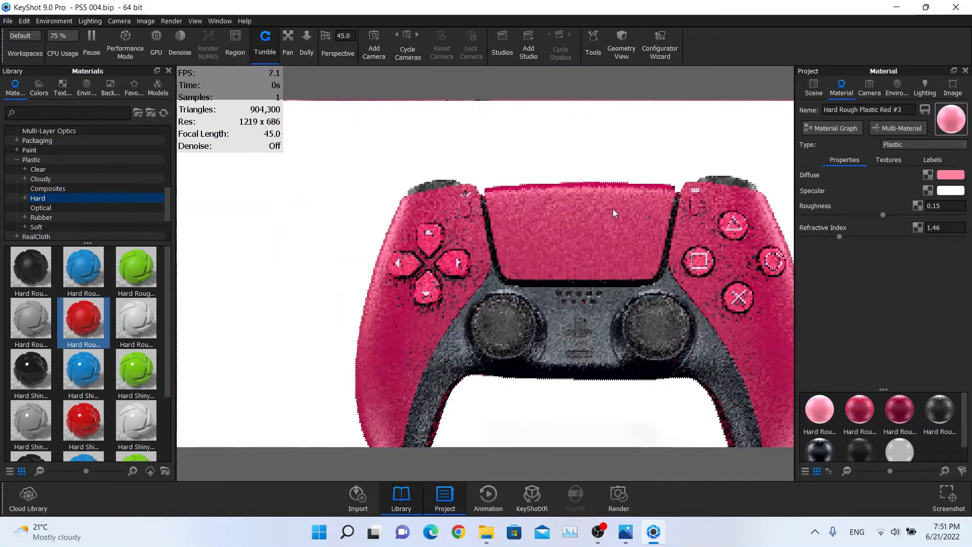
{"action": "left_click_drag", "start_coordinate": [613, 209], "coordinate": [552, 223]}
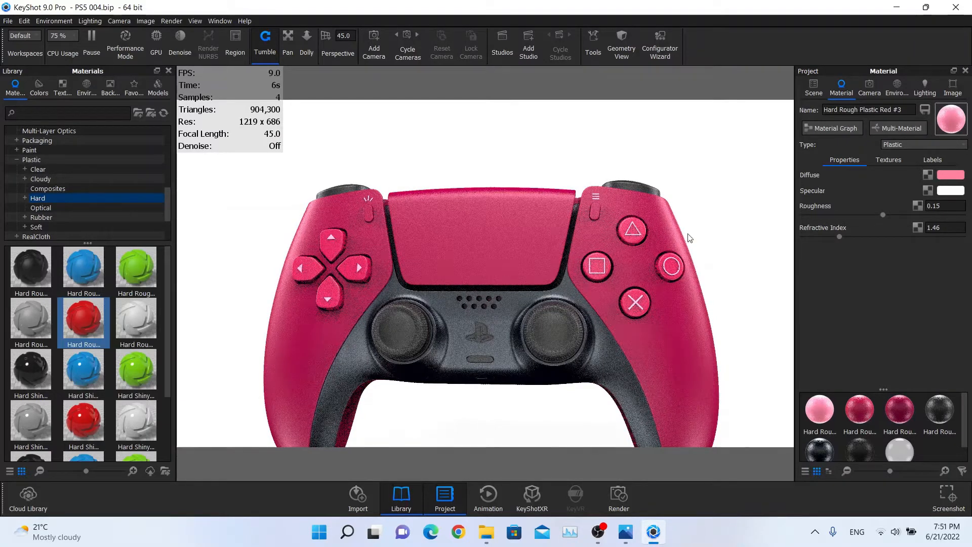
{"action": "left_click", "coordinate": [941, 176]}
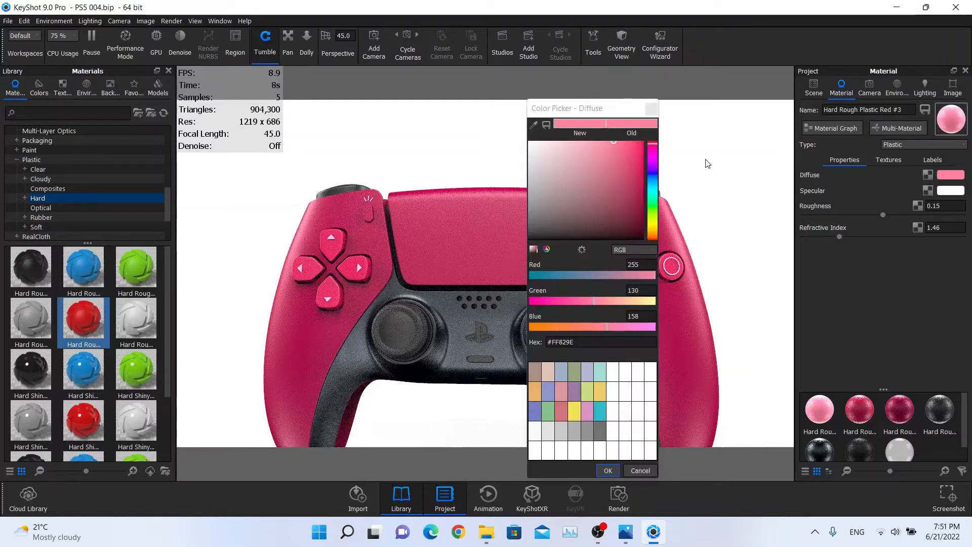
{"action": "left_click", "coordinate": [651, 109]}
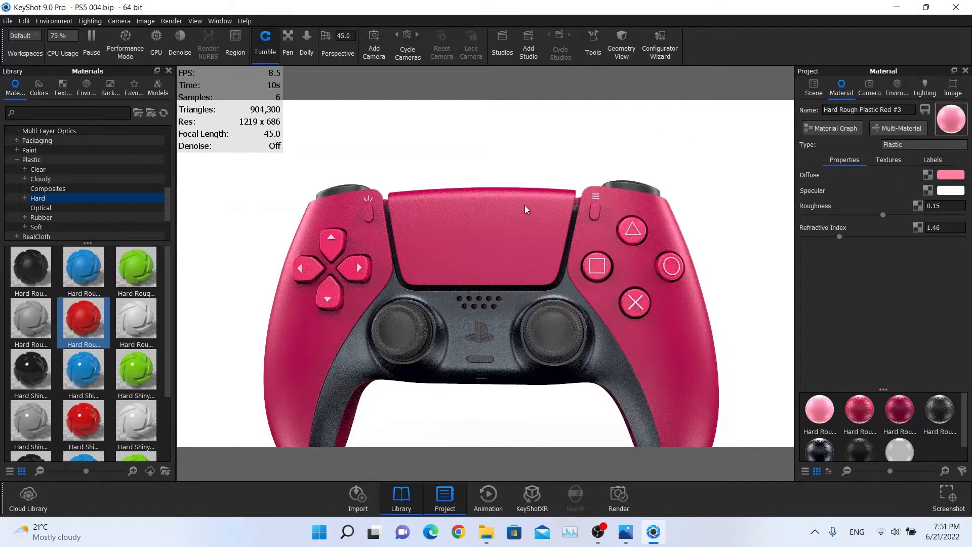
{"action": "right_click", "coordinate": [483, 224]}
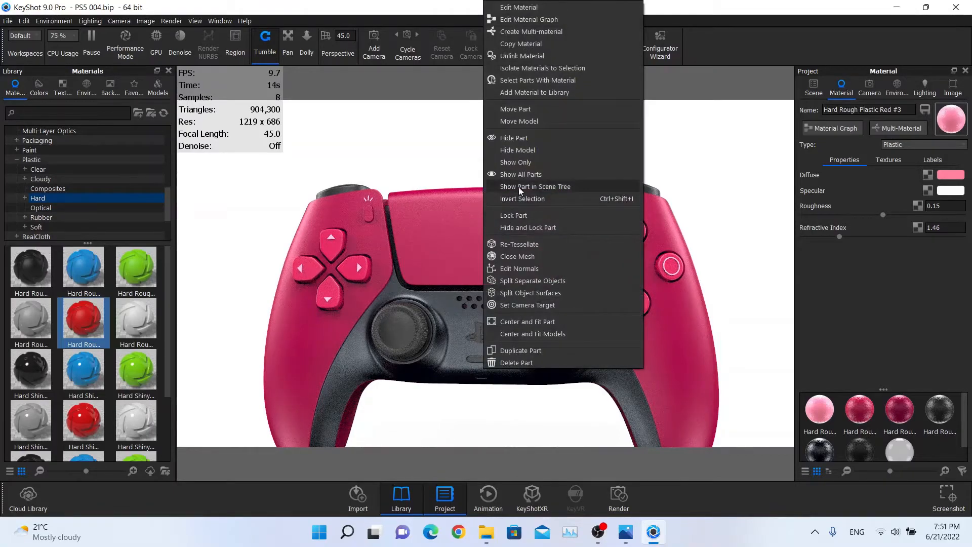
{"action": "left_click", "coordinate": [521, 174]}
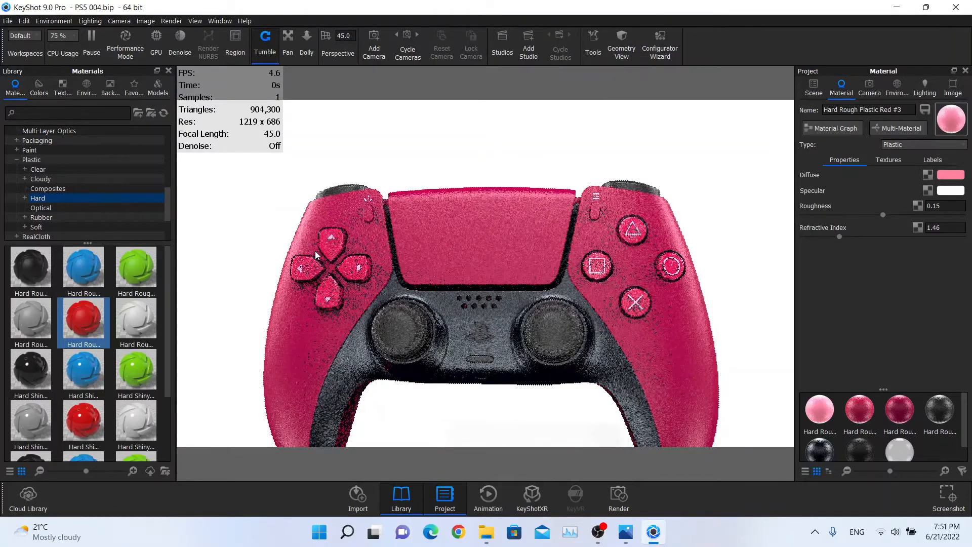
Examine the D-pad buttons up close with their glass caps and open the caps' glass material.
{"action": "scroll", "coordinate": [448, 242], "scroll_direction": "up", "scroll_amount": 5}
{"action": "left_click_drag", "start_coordinate": [584, 222], "coordinate": [332, 215]}
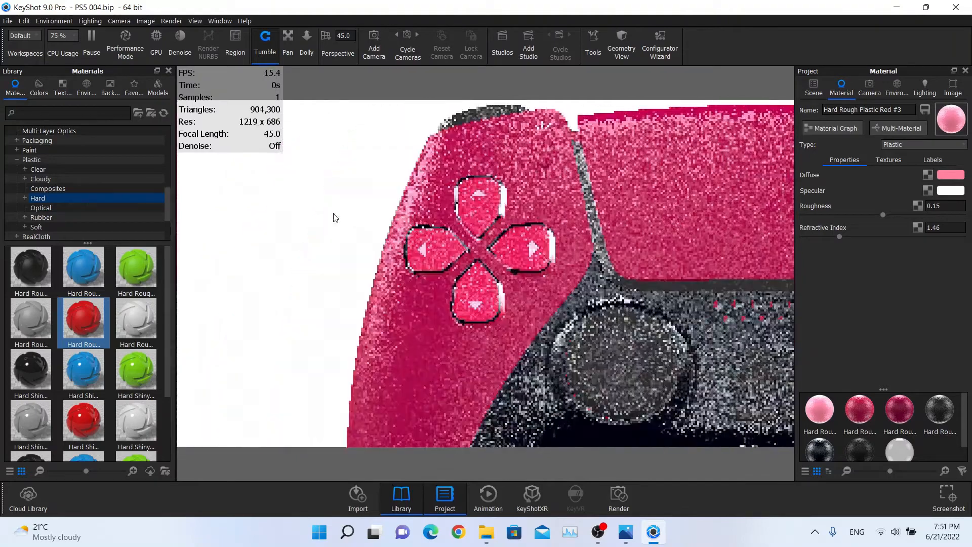
{"action": "scroll", "coordinate": [434, 200], "scroll_direction": "up", "scroll_amount": 3}
{"action": "scroll", "coordinate": [389, 195], "scroll_direction": "down", "scroll_amount": 3}
{"action": "left_click_drag", "start_coordinate": [389, 194], "coordinate": [468, 199]}
{"action": "scroll", "coordinate": [468, 200], "scroll_direction": "up", "scroll_amount": 4}
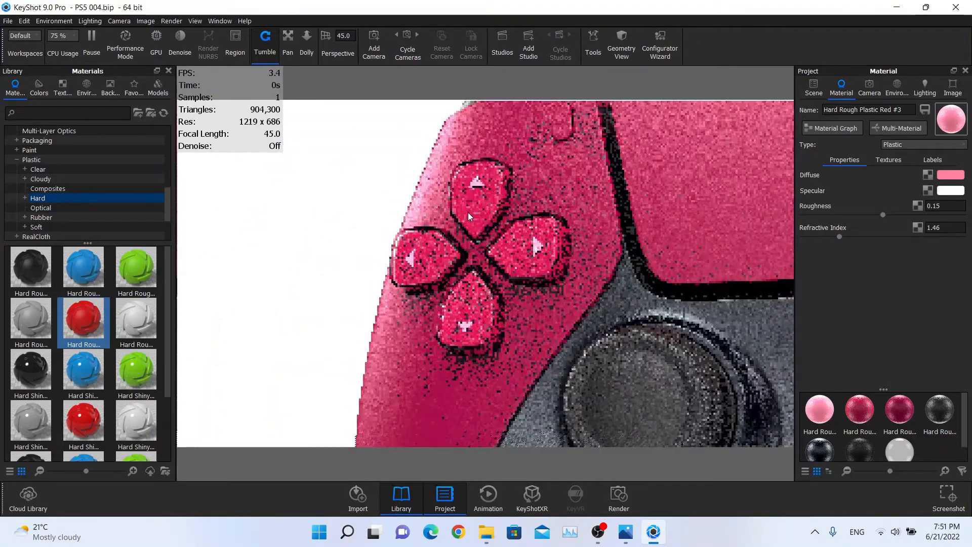
{"action": "scroll", "coordinate": [456, 185], "scroll_direction": "up", "scroll_amount": 2}
{"action": "double_click", "coordinate": [456, 185]}
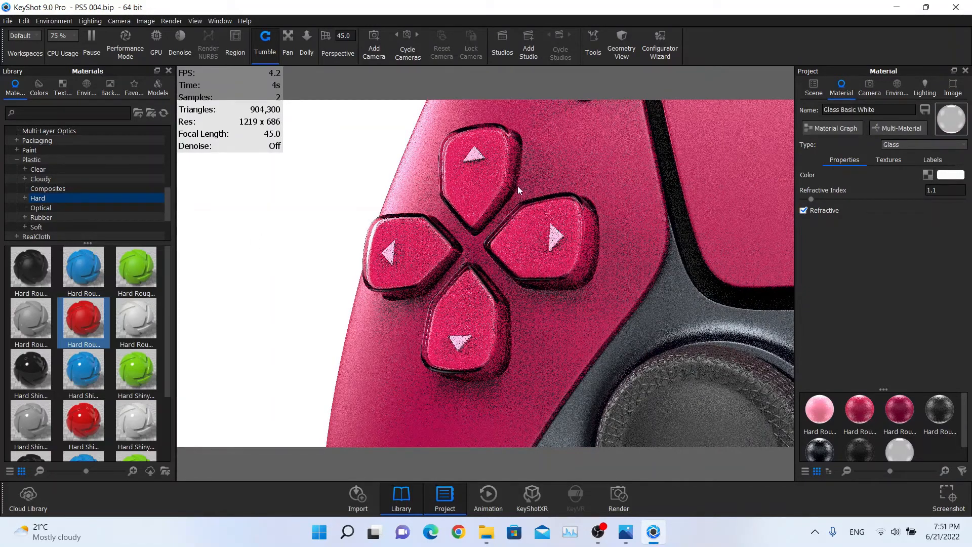
Restore the Camera 1 viewpoint of the whole controller and switch back to the Free Camera.
{"action": "left_click", "coordinate": [871, 91]}
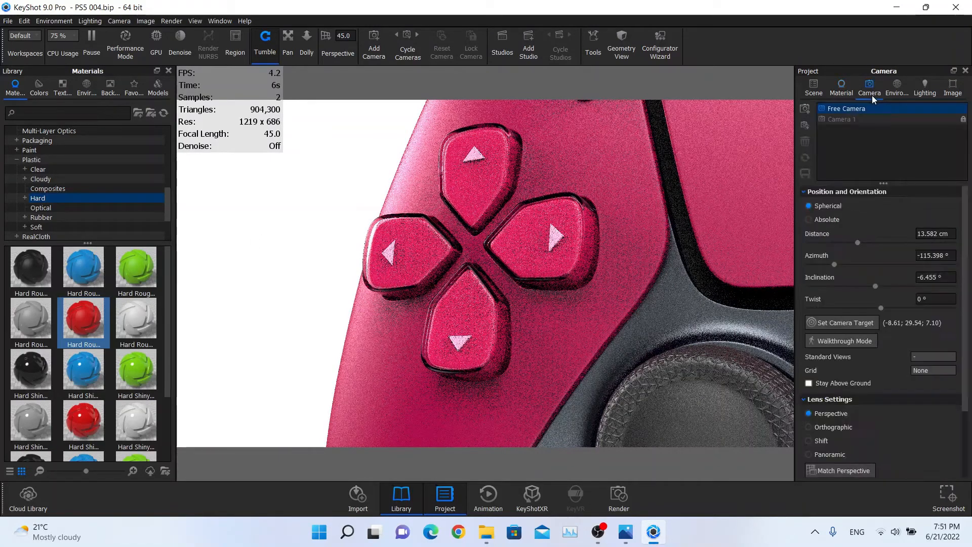
{"action": "left_click", "coordinate": [859, 121]}
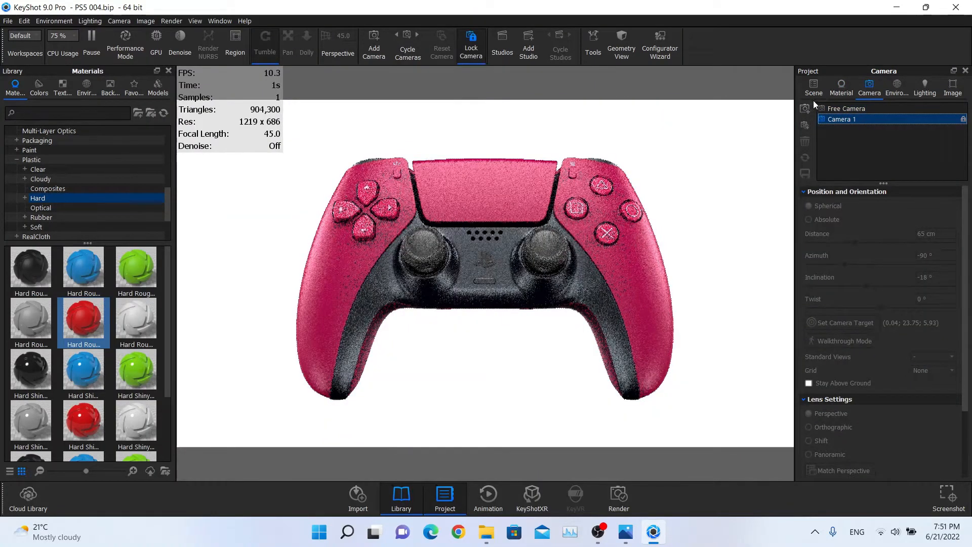
{"action": "left_click", "coordinate": [812, 94]}
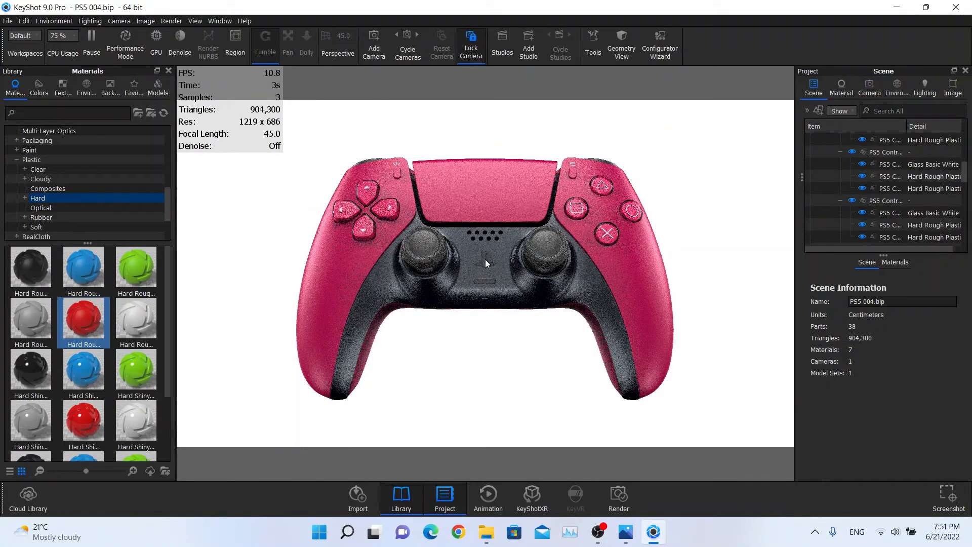
{"action": "left_click", "coordinate": [870, 91]}
{"action": "left_click", "coordinate": [867, 108]}
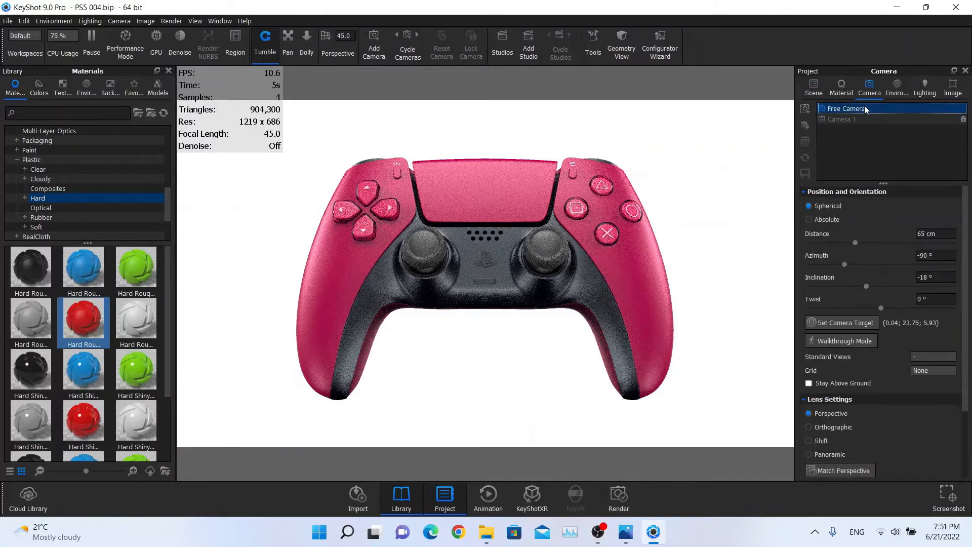
Select the part that forms the inner PlayStation logo and the bar-shaped button below it, consulting the reference photo.
{"action": "left_click", "coordinate": [825, 96]}
{"action": "scroll", "coordinate": [469, 278], "scroll_direction": "up", "scroll_amount": 5}
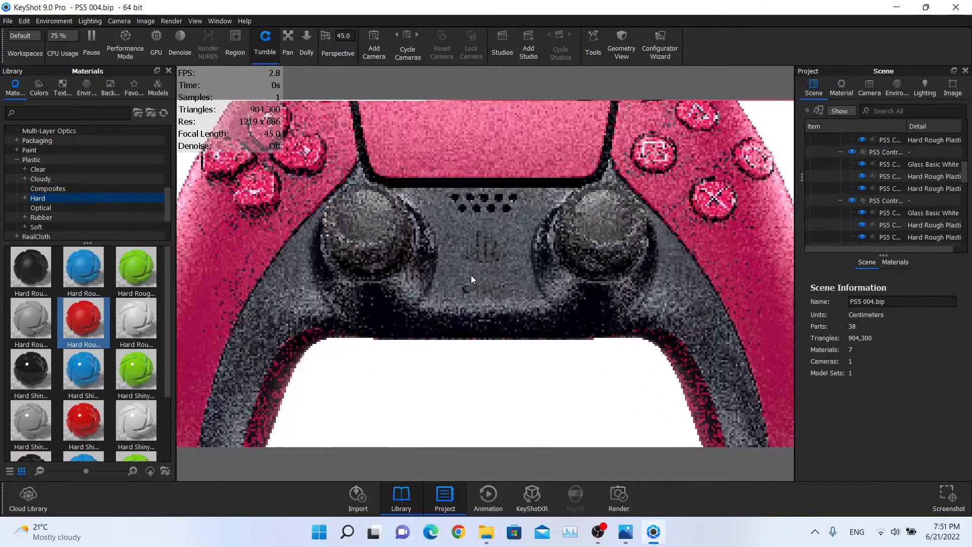
{"action": "left_click_drag", "start_coordinate": [473, 268], "coordinate": [553, 218]}
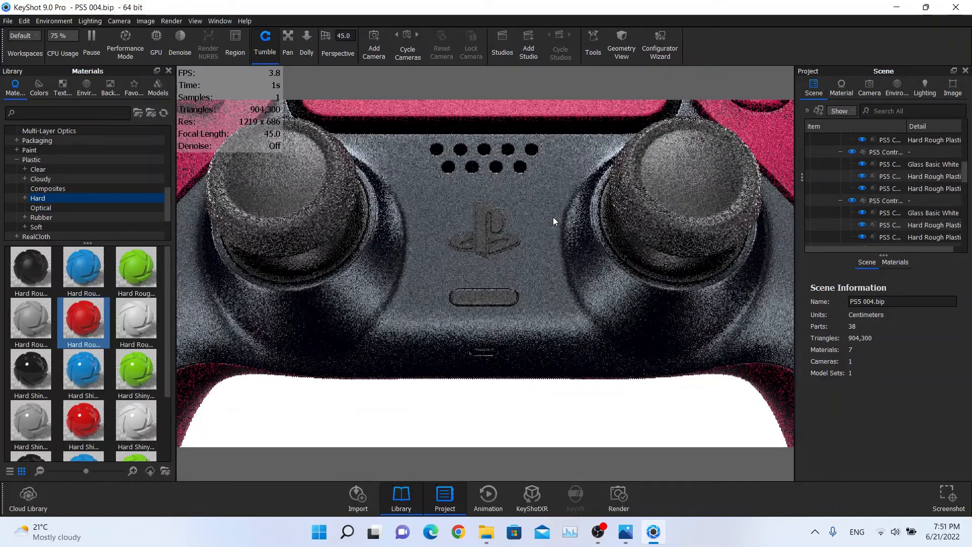
{"action": "left_click", "coordinate": [484, 233]}
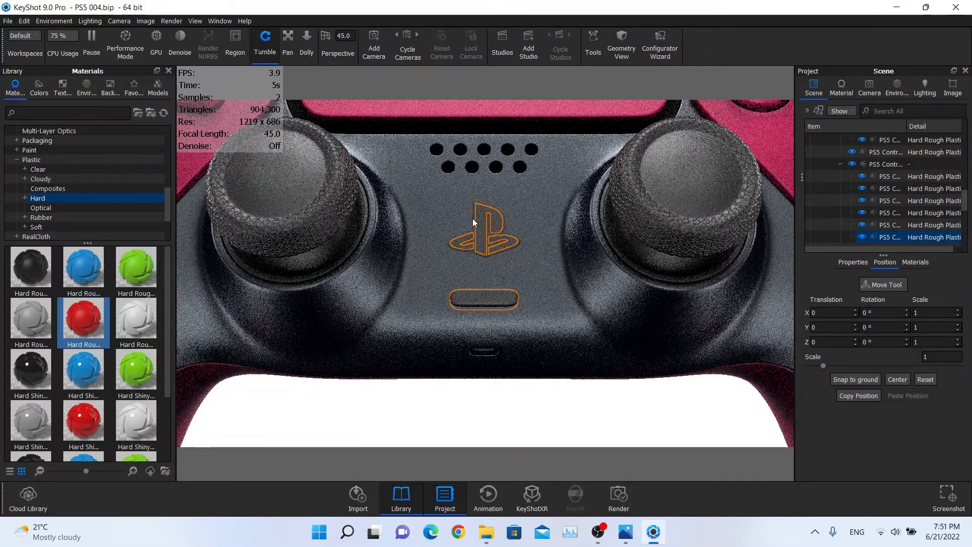
{"action": "left_click", "coordinate": [472, 219]}
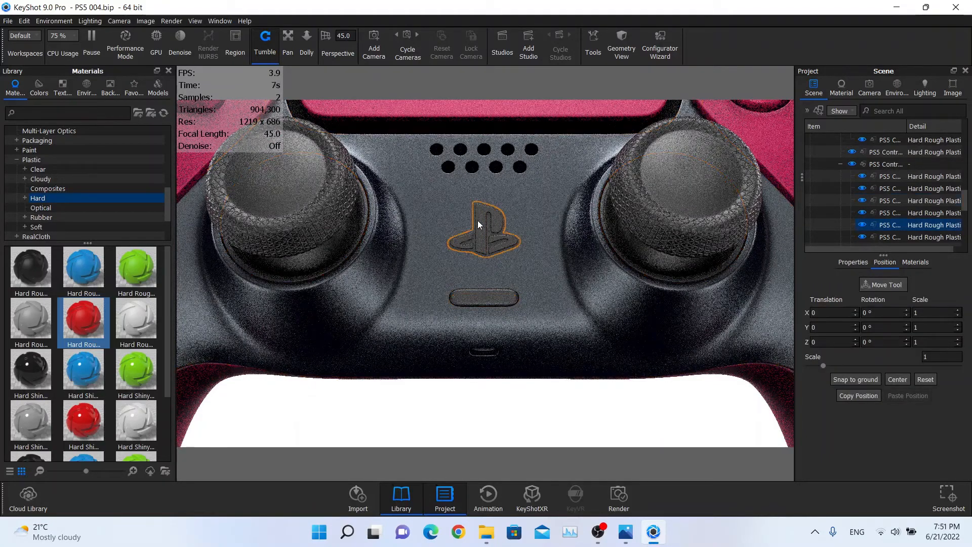
{"action": "left_click", "coordinate": [480, 222]}
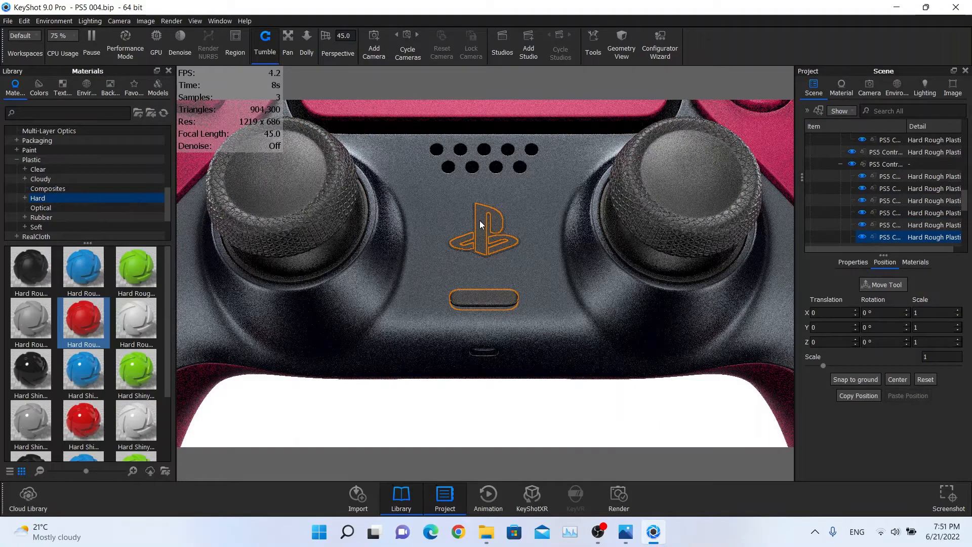
{"action": "key", "text": "alt+Tab"}
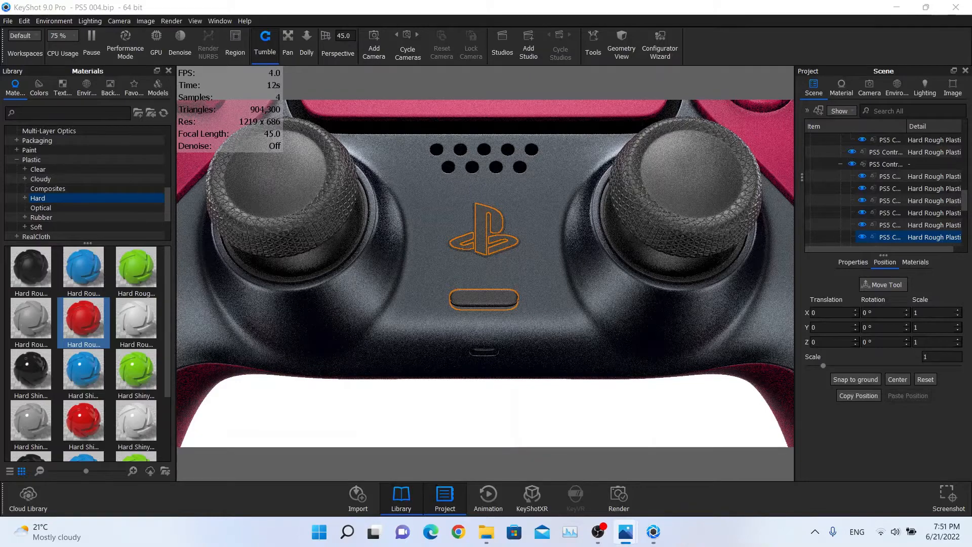
{"action": "left_click", "coordinate": [473, 219]}
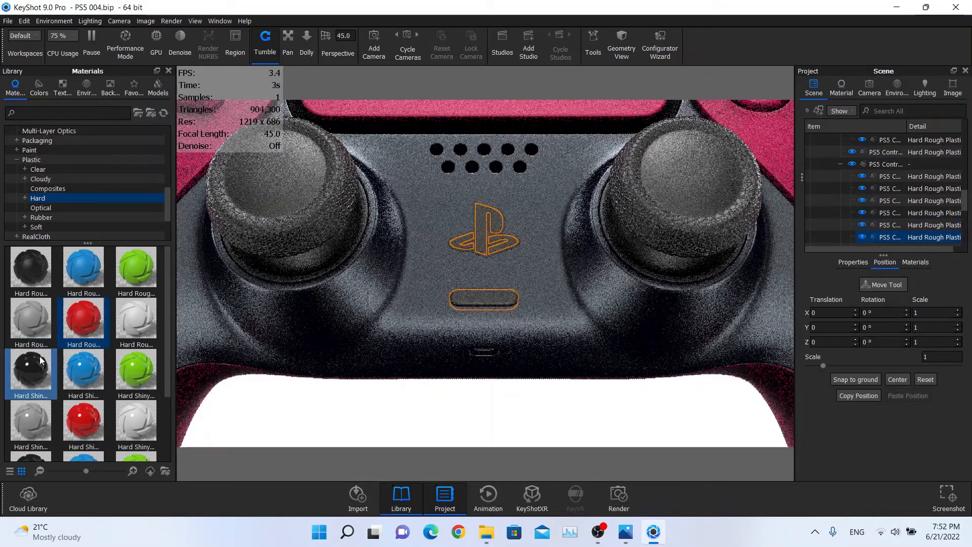
Apply the Hard Shiny Plastic Black library material to the selected logo and button part and open that material for editing.
{"action": "left_click_drag", "start_coordinate": [31, 368], "coordinate": [916, 234]}
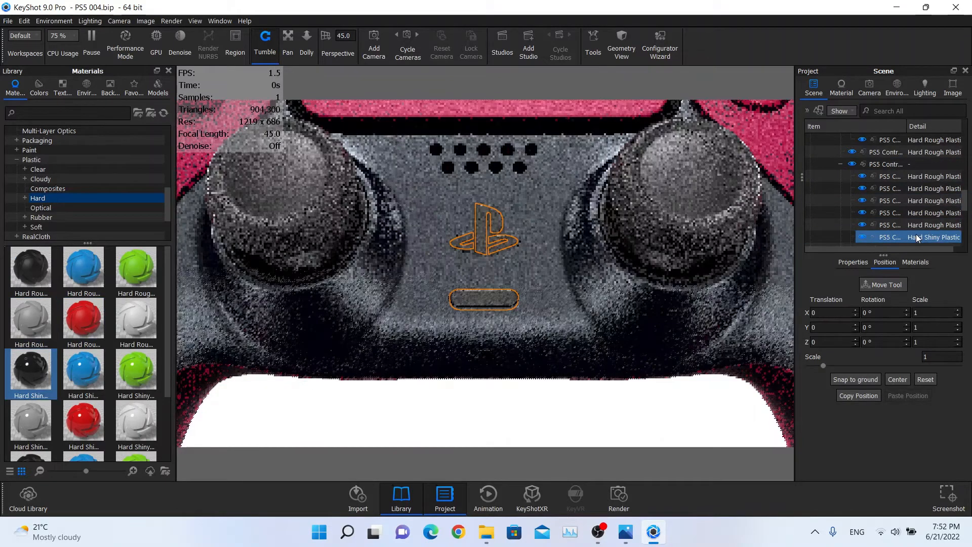
{"action": "double_click", "coordinate": [915, 234]}
{"action": "left_click", "coordinate": [872, 214]}
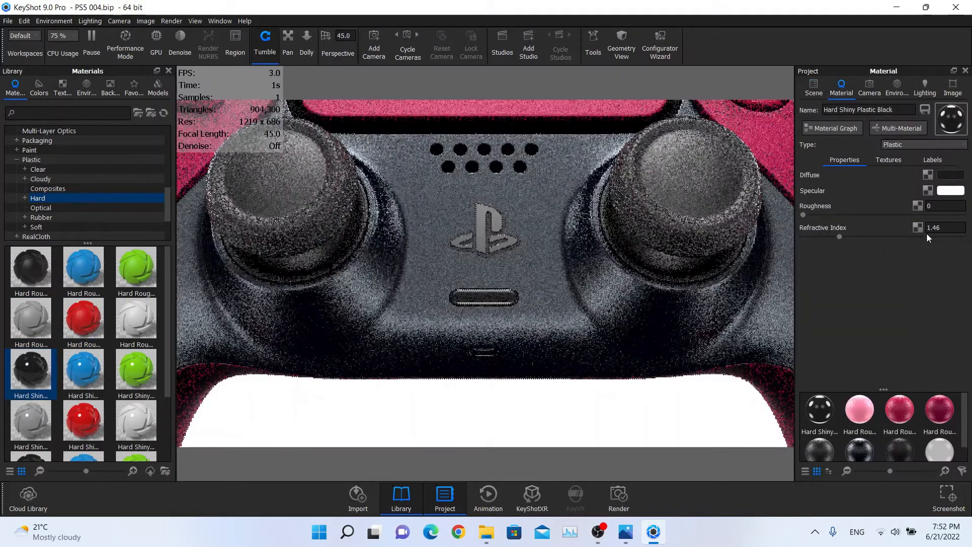
Set the Hard Shiny Plastic Black material's roughness to 0.025 and refractive index to 1.65, keeping its diffuse colour.
{"action": "left_click", "coordinate": [940, 206]}
{"action": "key", "text": "BackSpace"}
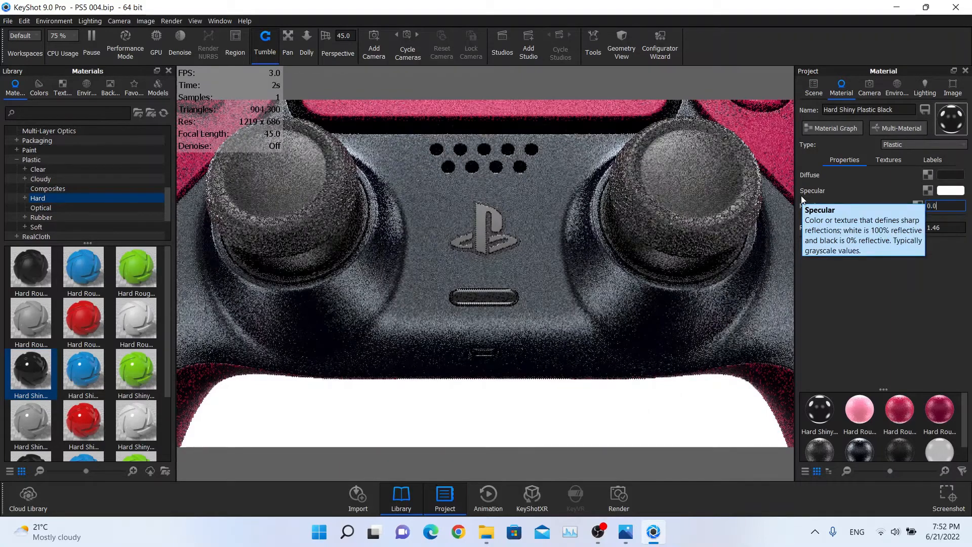
{"action": "type", "text": "0.025"}
{"action": "key", "text": "Return"}
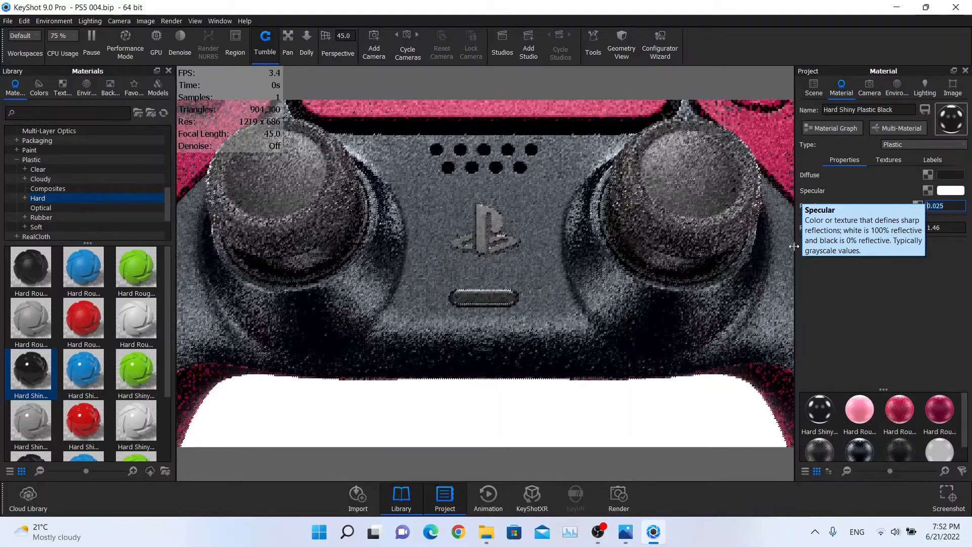
{"action": "key", "text": "Tab"}
{"action": "type", "text": "1"}
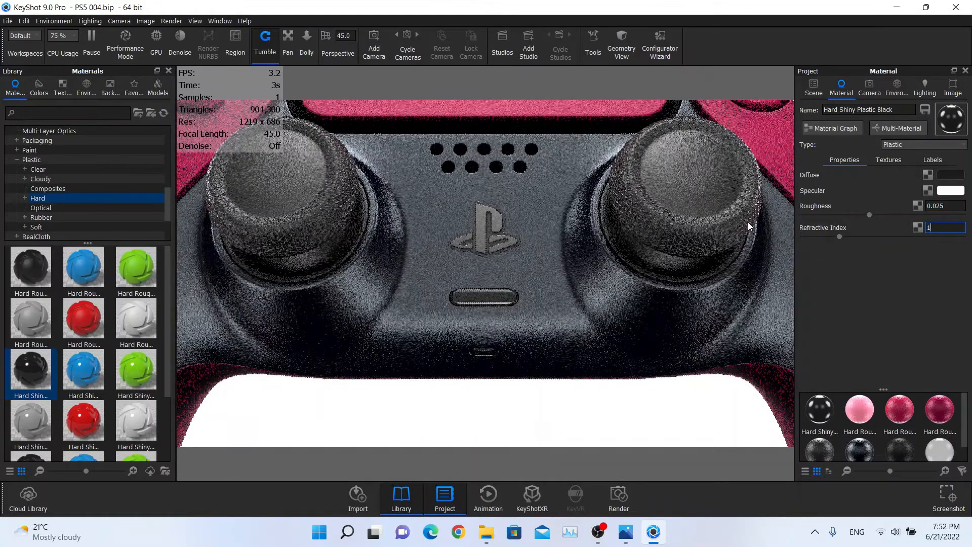
{"action": "type", "text": ".65"}
{"action": "key", "text": "Return"}
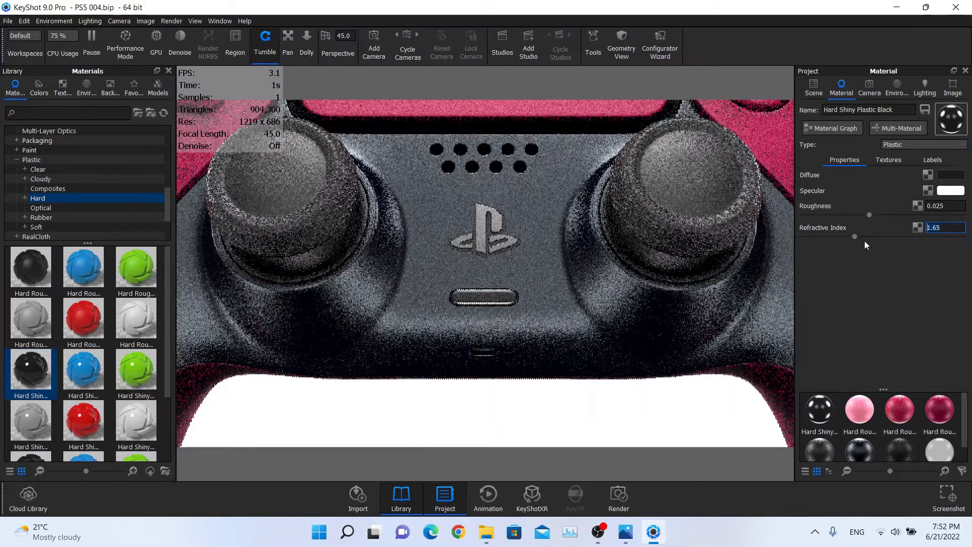
{"action": "left_click", "coordinate": [948, 181]}
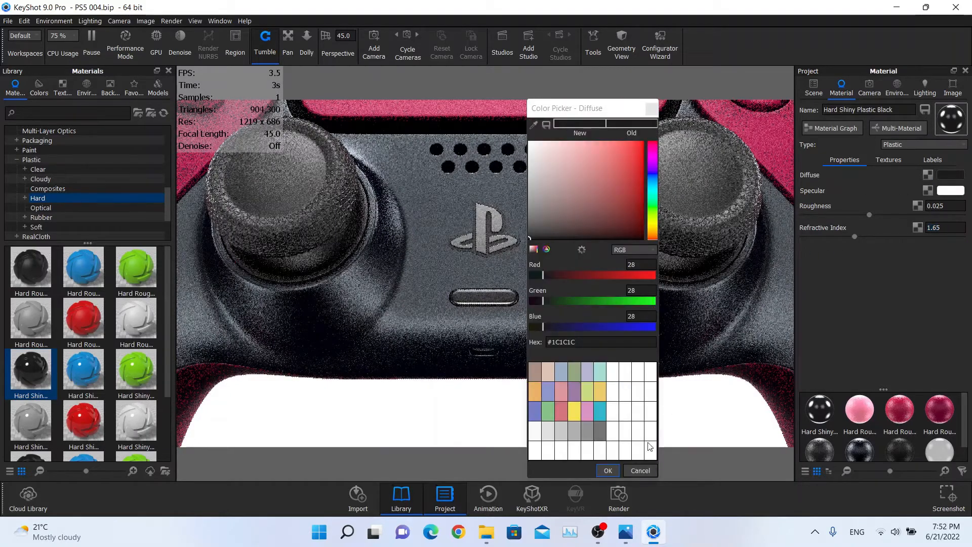
{"action": "left_click", "coordinate": [609, 470]}
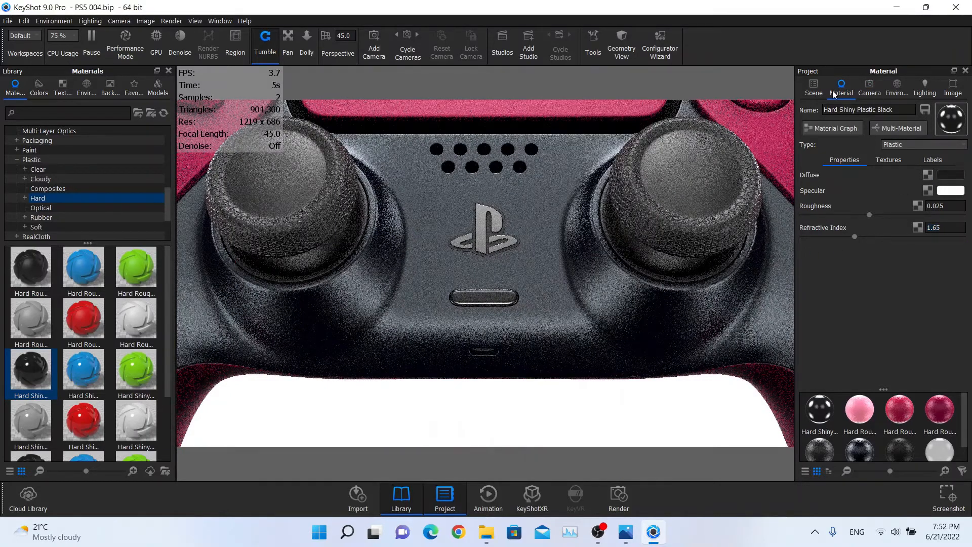
Apply the Hard Rough Plastic Black library material to the outer part of the PlayStation logo and open it for editing.
{"action": "left_click", "coordinate": [813, 88]}
{"action": "left_click", "coordinate": [476, 234]}
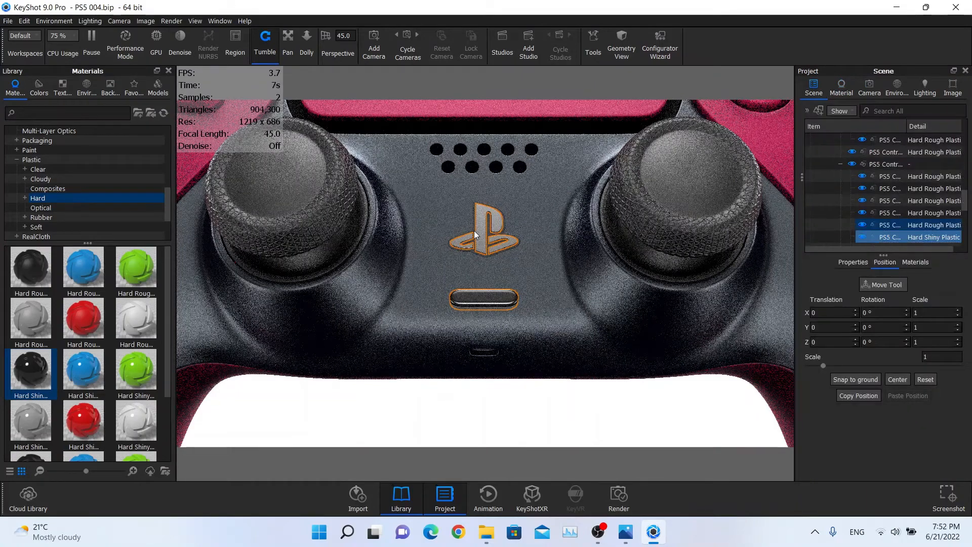
{"action": "key", "text": "alt+Tab"}
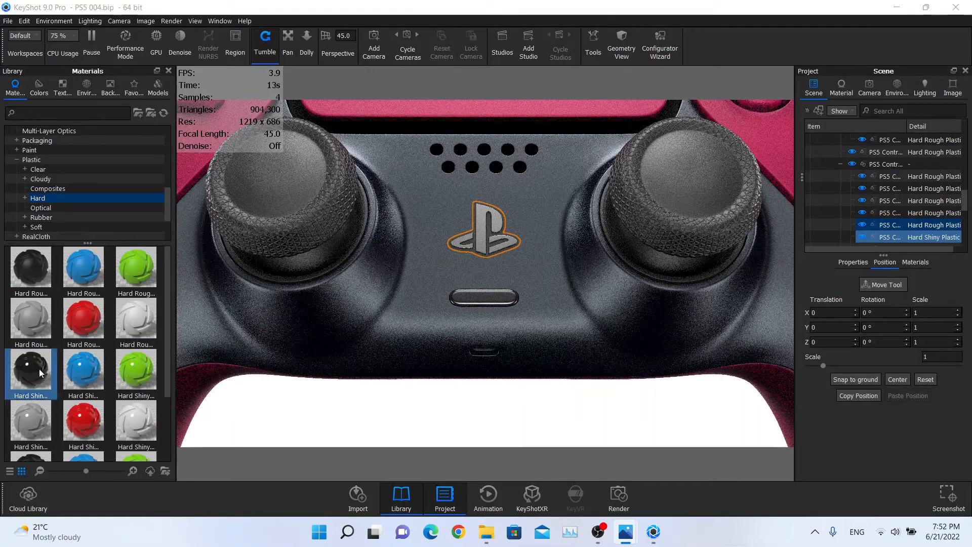
{"action": "left_click_drag", "start_coordinate": [31, 266], "coordinate": [904, 225]}
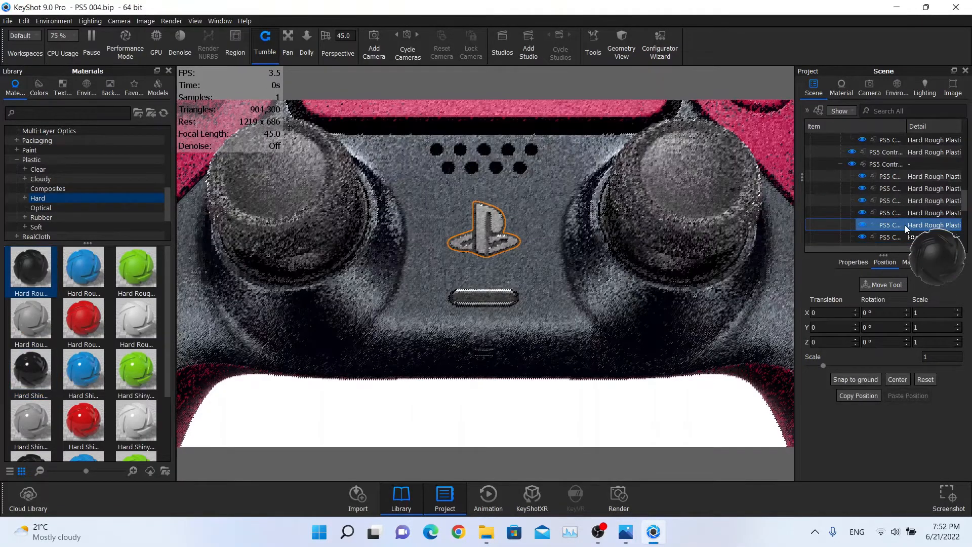
{"action": "double_click", "coordinate": [904, 225]}
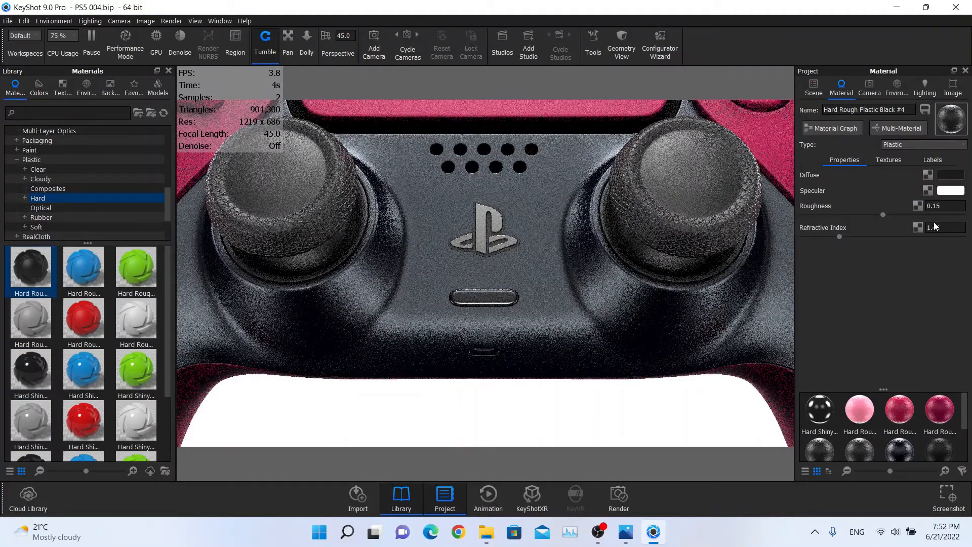
Set the diffuse colour of the outer logo's Hard Rough Plastic Black material to pure black (#000000), consulting the reference photo.
{"action": "left_click", "coordinate": [952, 207]}
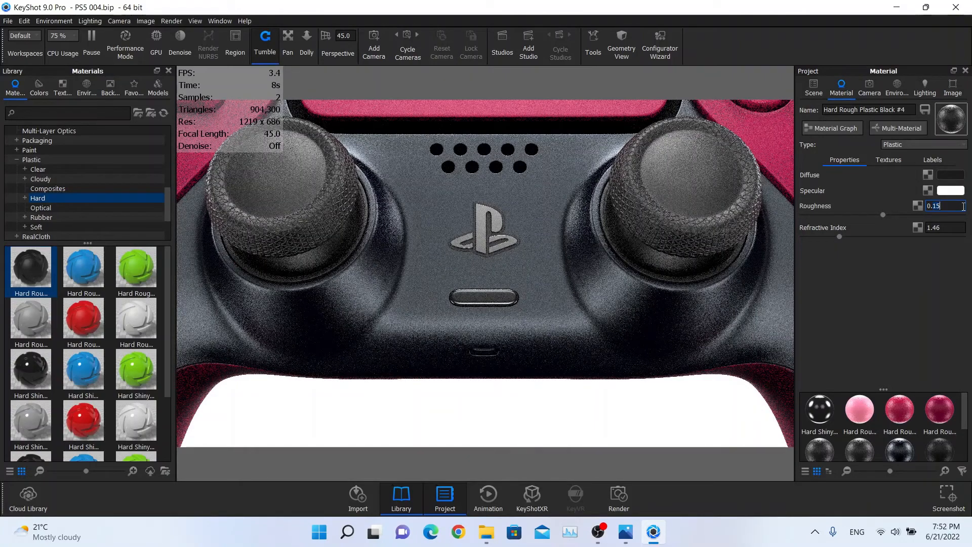
{"action": "key", "text": "alt+Tab"}
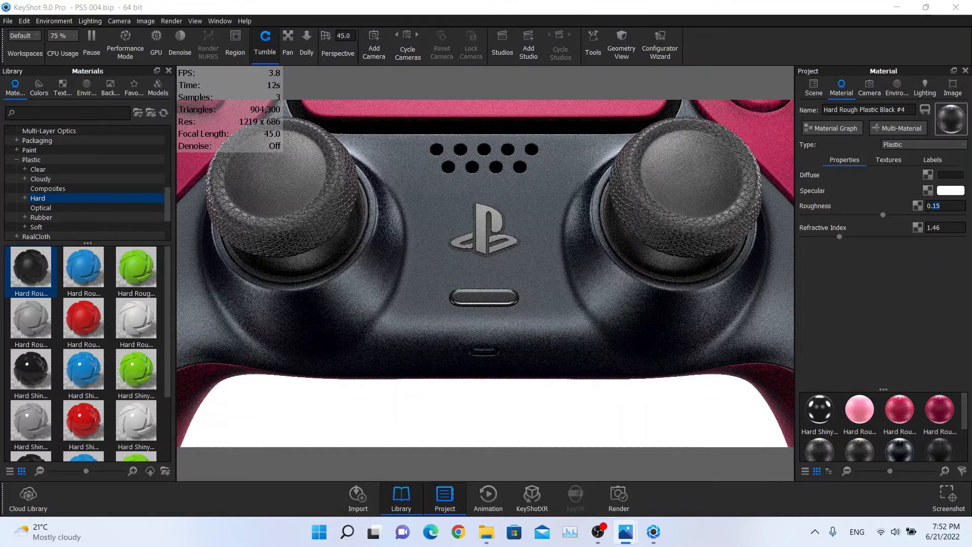
{"action": "left_click", "coordinate": [946, 172]}
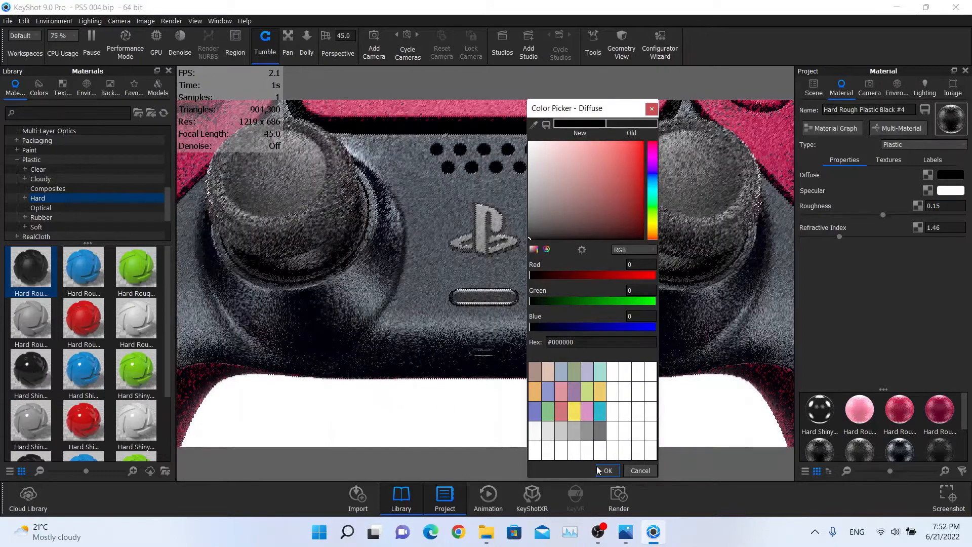
{"action": "left_click", "coordinate": [608, 470]}
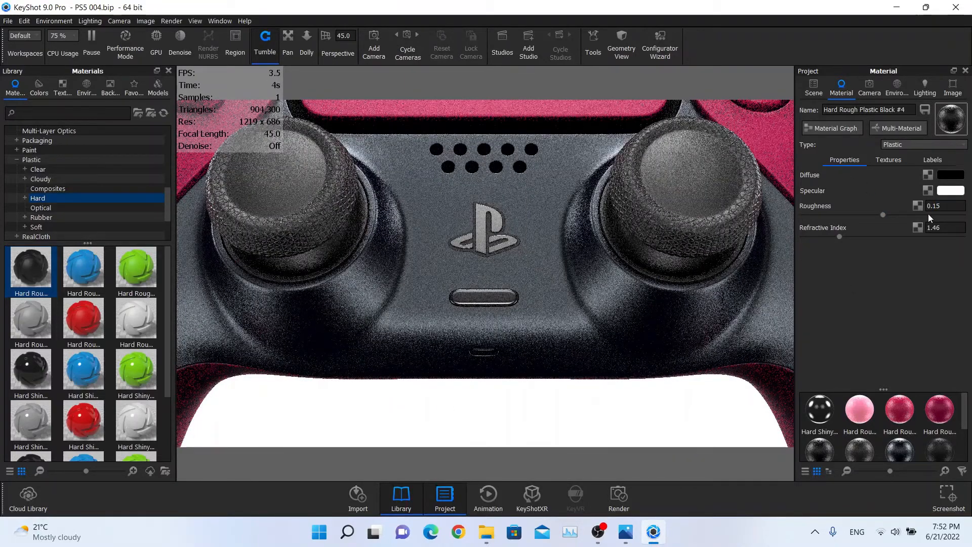
Set the outer logo material's roughness to 0.1 and refractive index to 1.4, and check the logo from an angled view.
{"action": "left_click", "coordinate": [947, 206]}
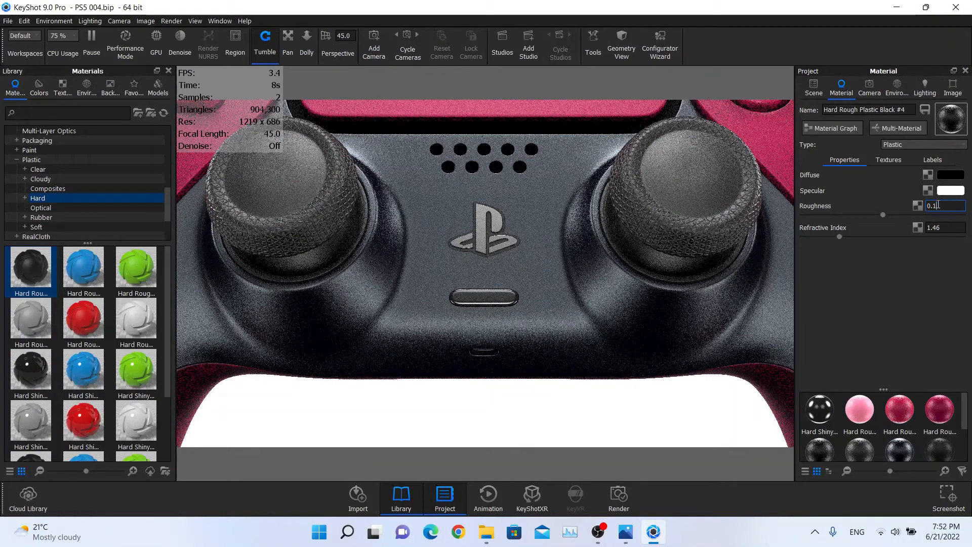
{"action": "key", "text": "Return"}
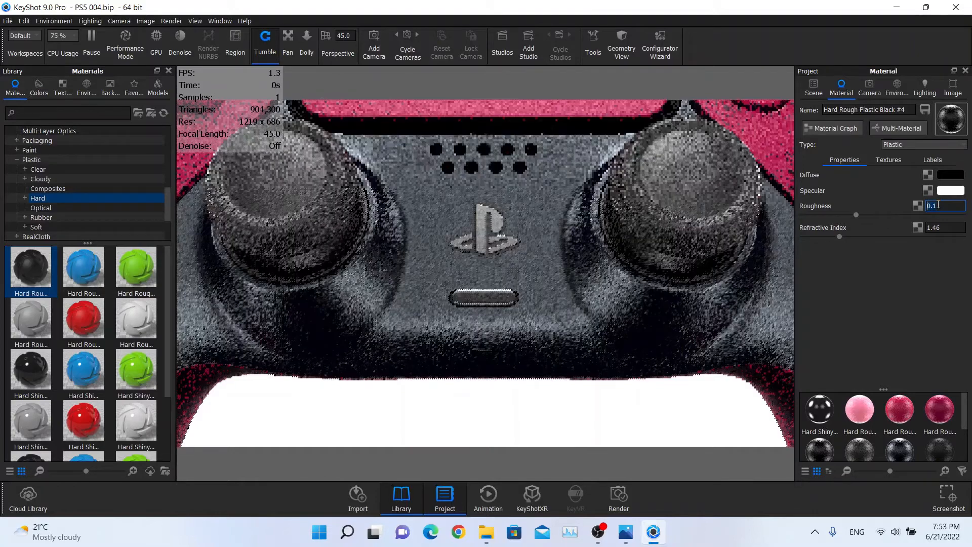
{"action": "left_click", "coordinate": [944, 226]}
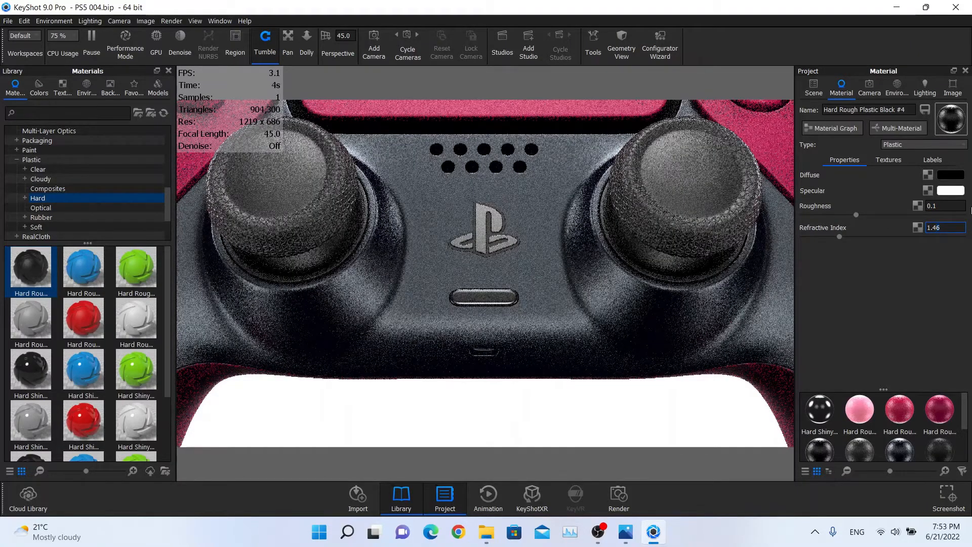
{"action": "key", "text": "Return"}
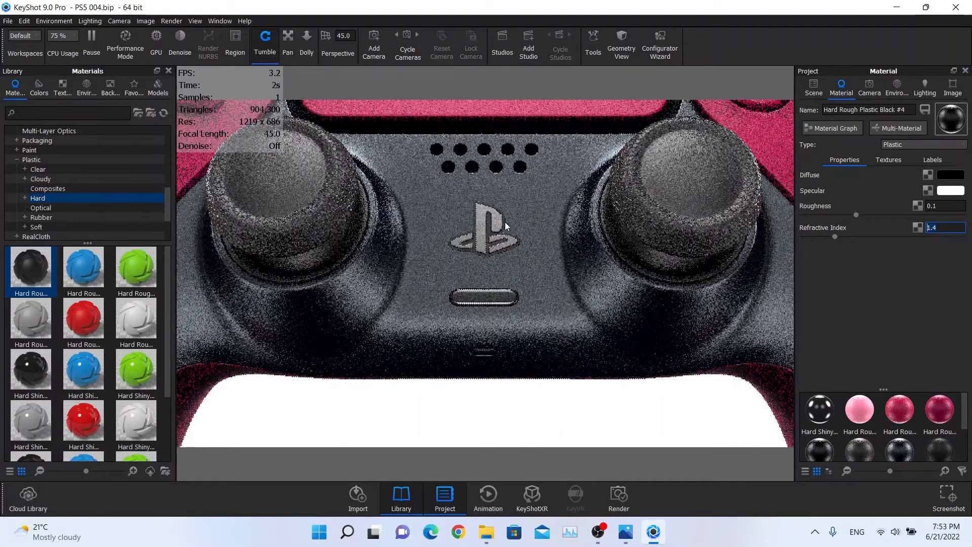
{"action": "scroll", "coordinate": [505, 222], "scroll_direction": "down", "scroll_amount": 5}
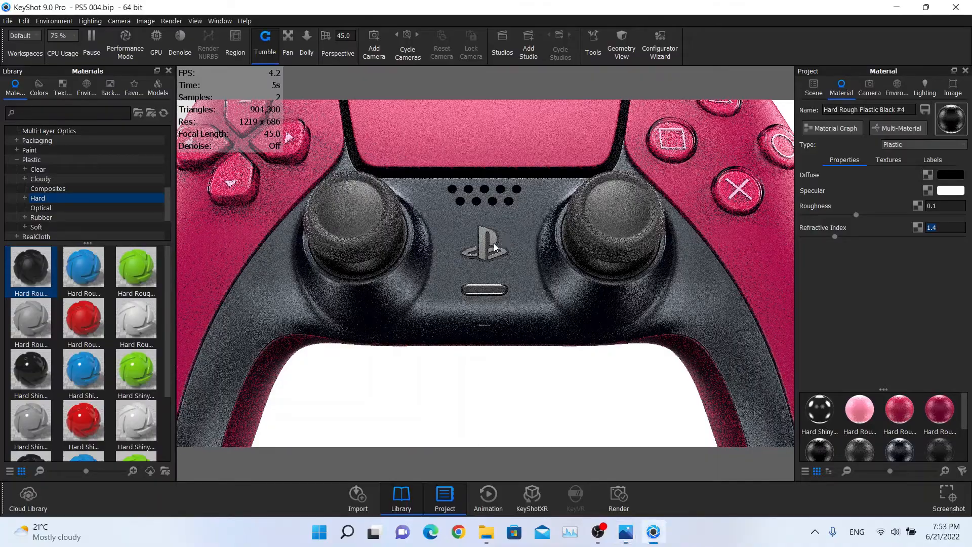
{"action": "left_click_drag", "start_coordinate": [514, 237], "coordinate": [411, 272]}
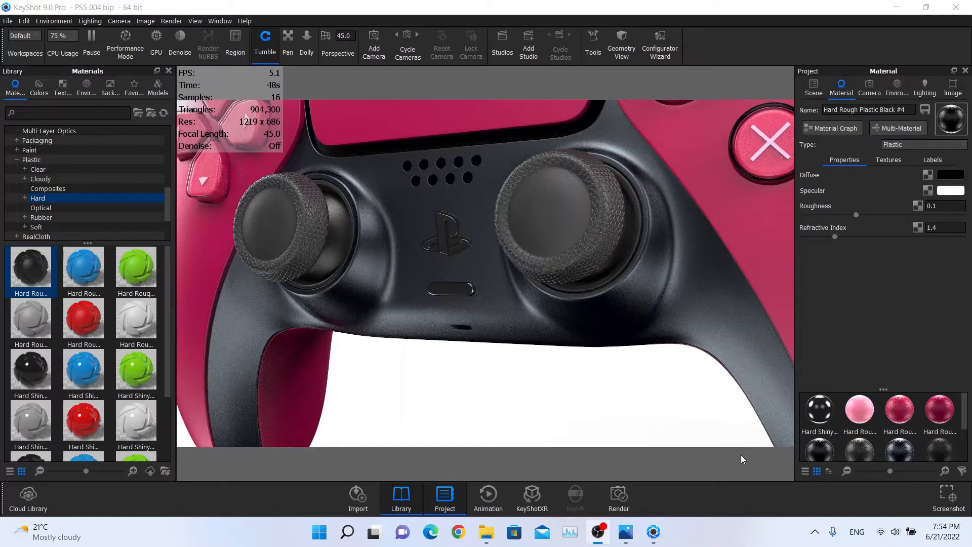
Set the outer logo material's specular colour to mid grey (#818181).
{"action": "left_click", "coordinate": [950, 191]}
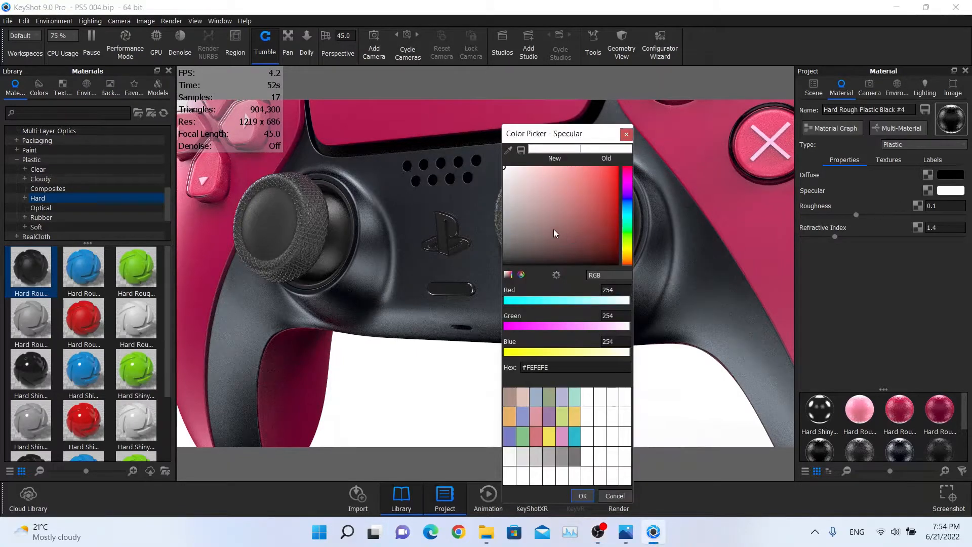
{"action": "mouse_move", "coordinate": [554, 229]}
{"action": "left_mouse_down"}
{"action": "mouse_move", "coordinate": [460, 220]}
{"action": "mouse_move", "coordinate": [457, 211]}
{"action": "mouse_move", "coordinate": [454, 224]}
{"action": "mouse_move", "coordinate": [450, 202]}
{"action": "mouse_move", "coordinate": [446, 239]}
{"action": "left_mouse_up"}
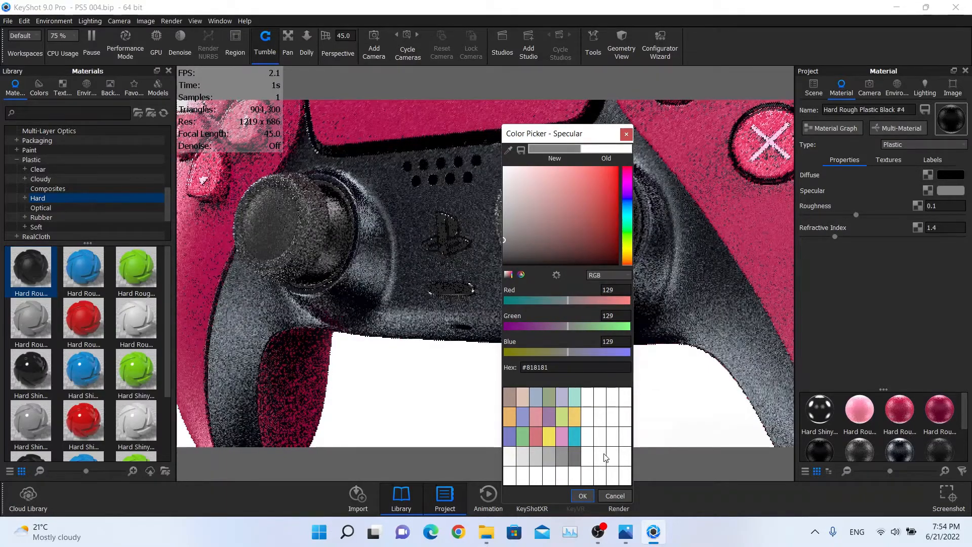
{"action": "left_click", "coordinate": [578, 498]}
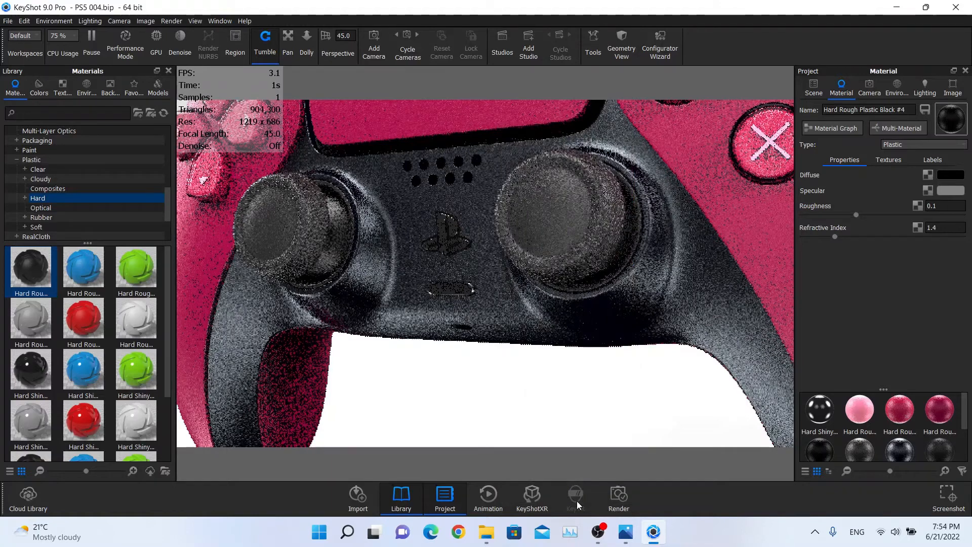
Select the ring-shaped part around the bases of both thumbsticks and apply the Hard Rough Plastic Black library material to it.
{"action": "left_click", "coordinate": [819, 89]}
{"action": "left_click", "coordinate": [310, 281]}
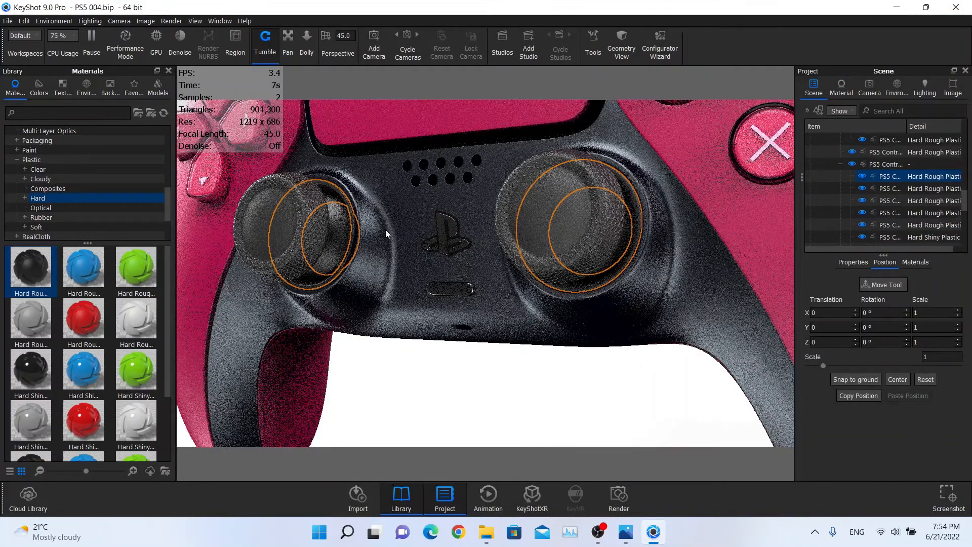
{"action": "left_click_drag", "start_coordinate": [31, 268], "coordinate": [915, 178]}
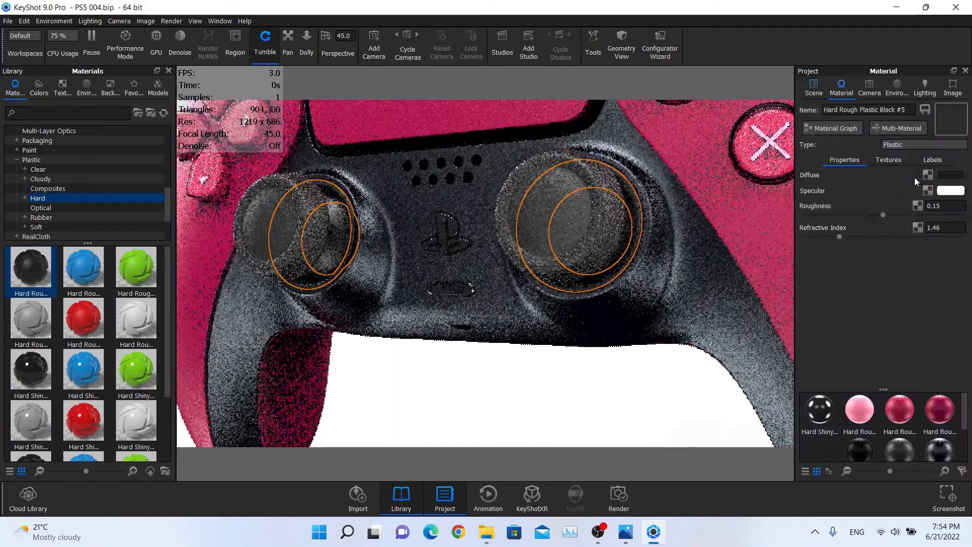
Set the diffuse colour of the thumbstick base's Hard Rough Plastic Black #5 material to black, #000000.
{"action": "double_click", "coordinate": [914, 177]}
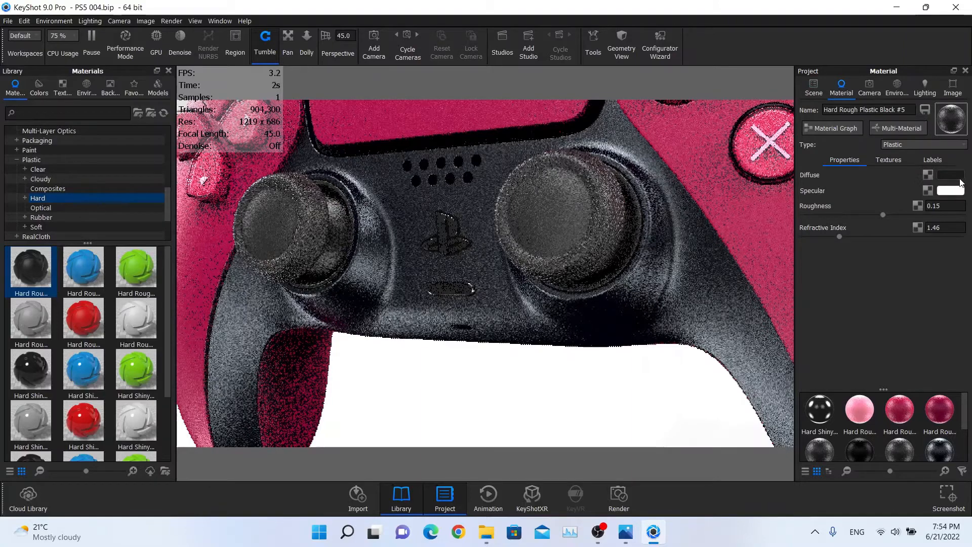
{"action": "key", "text": "alt+Tab"}
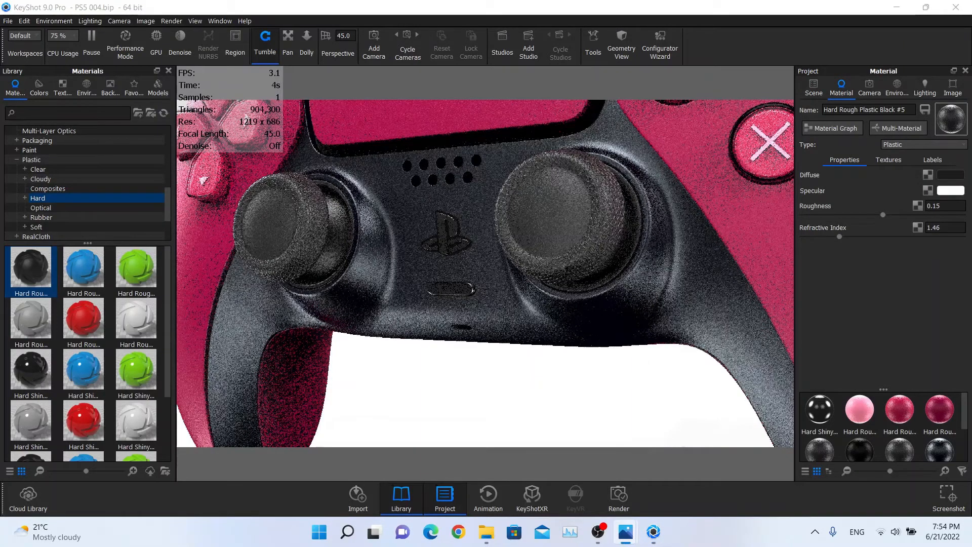
{"action": "left_click", "coordinate": [951, 174]}
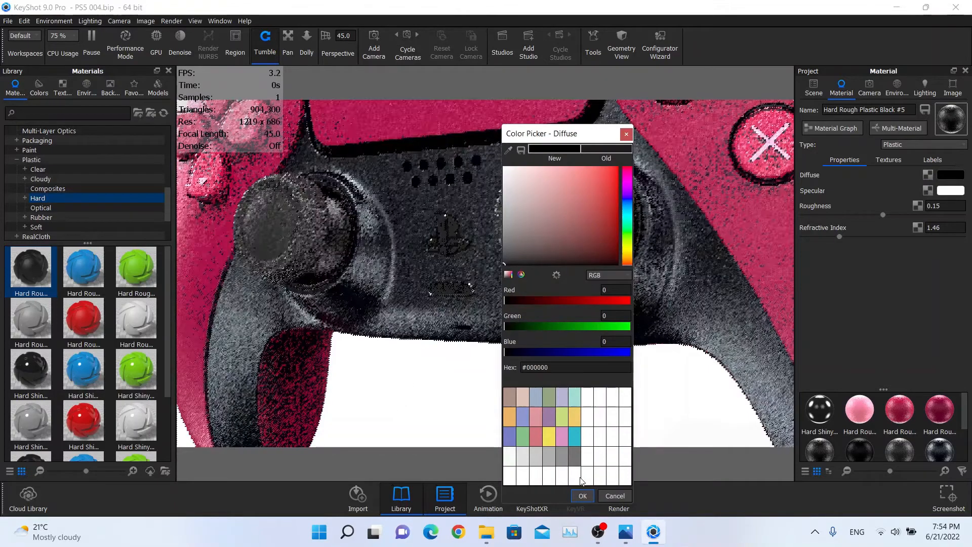
{"action": "left_click", "coordinate": [582, 496]}
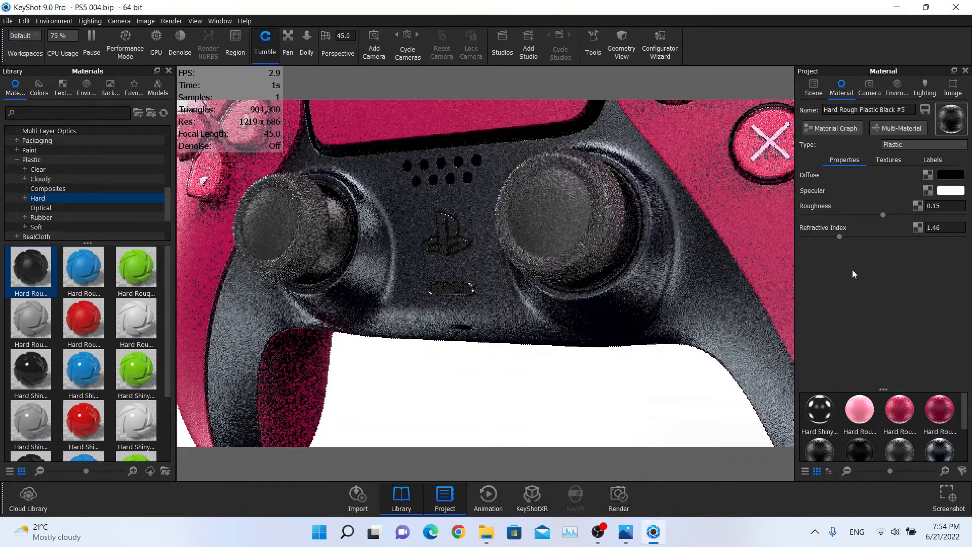
Open the material's specular colour, compare the thumbstick finish with the reference controller photos, and accept the colour as it is.
{"action": "left_click", "coordinate": [950, 191]}
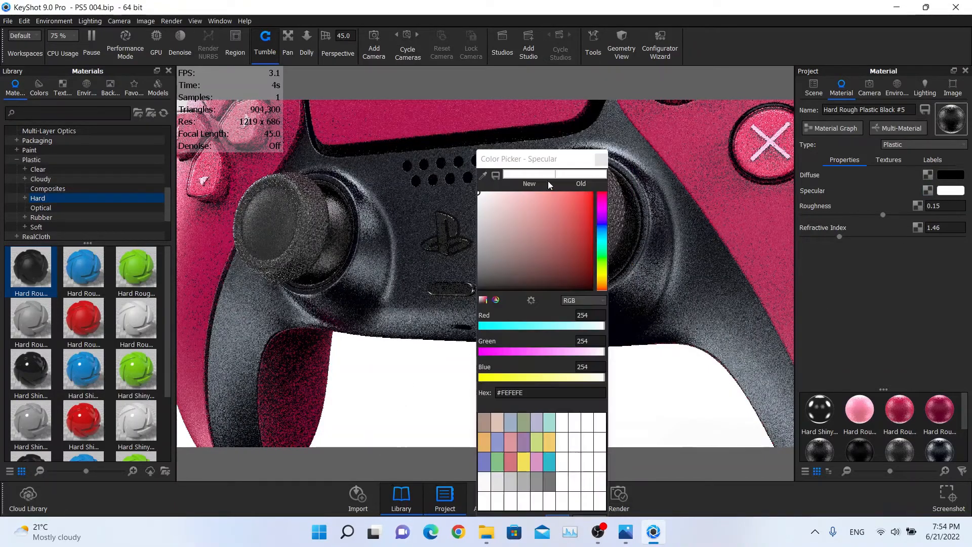
{"action": "left_click_drag", "start_coordinate": [550, 158], "coordinate": [786, 83]}
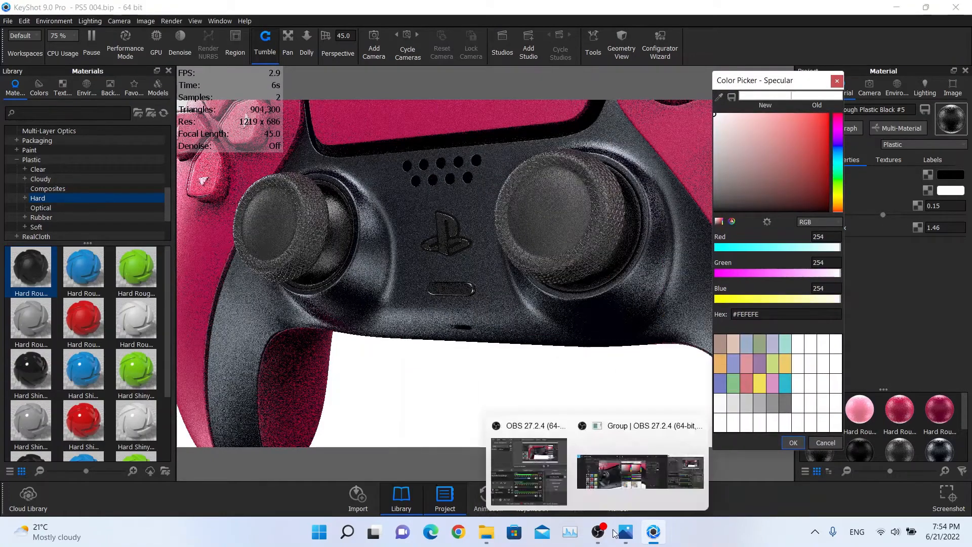
{"action": "mouse_move", "coordinate": [625, 532]}
{"action": "left_click", "coordinate": [759, 473]}
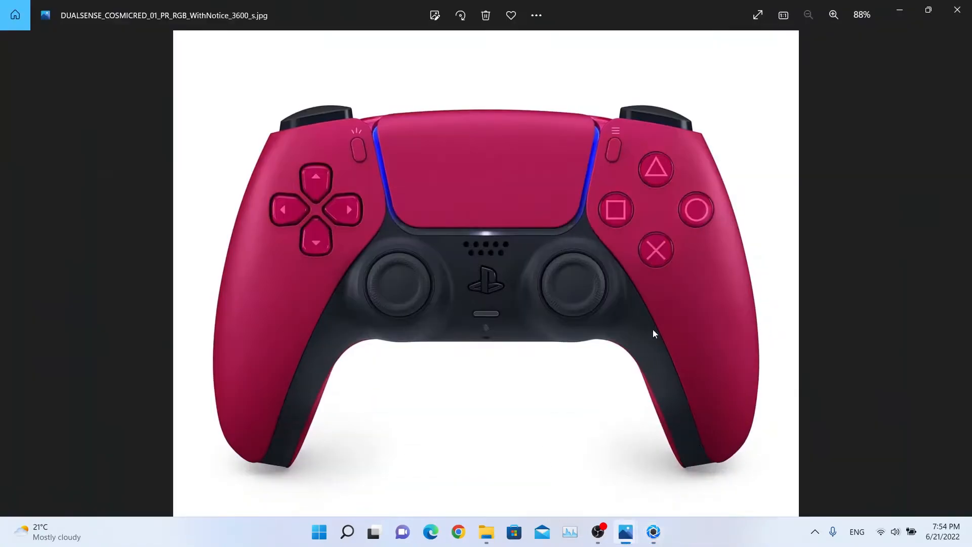
{"action": "scroll", "coordinate": [605, 314], "scroll_direction": "up", "scroll_amount": 3}
{"action": "scroll", "coordinate": [534, 304], "scroll_direction": "down", "scroll_amount": 3}
{"action": "scroll", "coordinate": [594, 317], "scroll_direction": "up", "scroll_amount": 3}
{"action": "scroll", "coordinate": [594, 317], "scroll_direction": "down", "scroll_amount": 3}
{"action": "key", "text": "Right"}
{"action": "scroll", "coordinate": [444, 257], "scroll_direction": "up", "scroll_amount": 3}
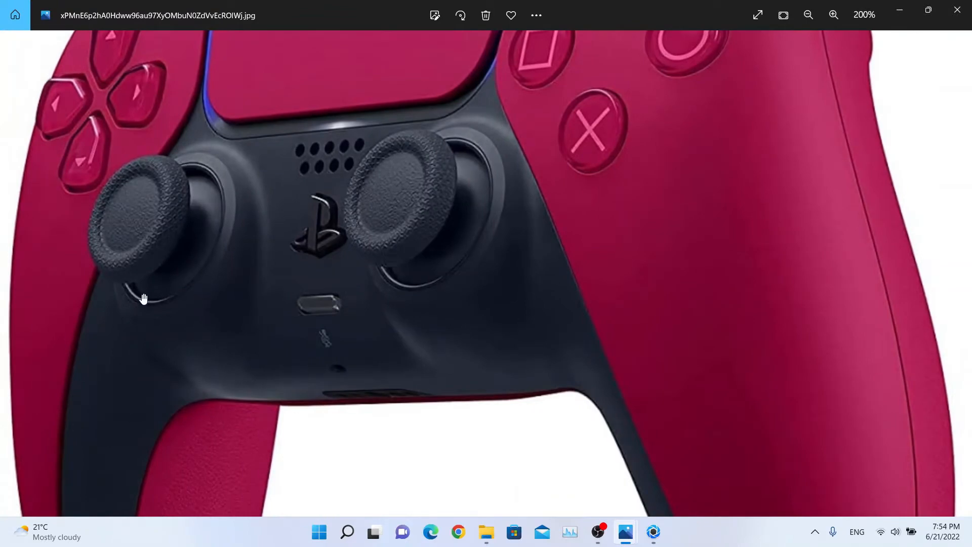
{"action": "left_click", "coordinate": [899, 10]}
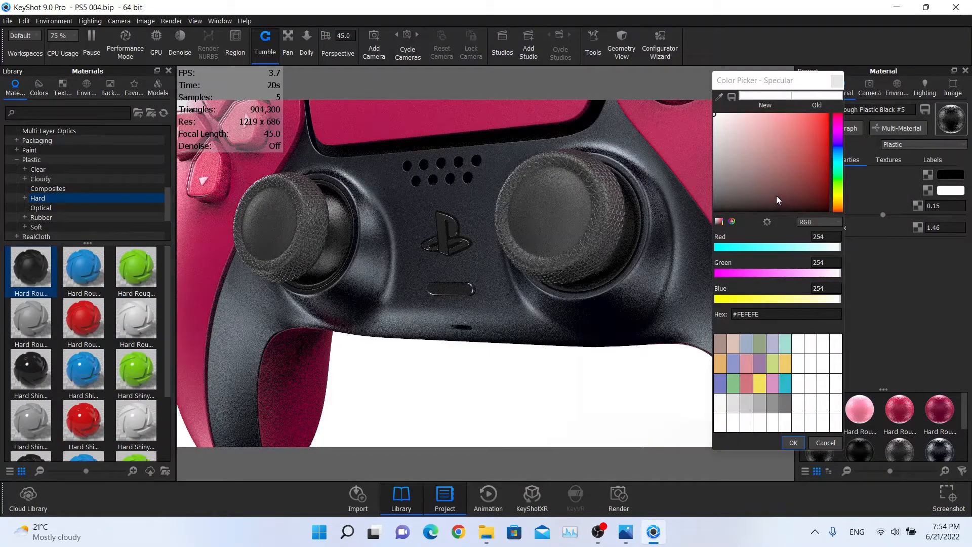
{"action": "left_click", "coordinate": [793, 443]}
Set the Hard Rough Plastic Black #5 material's roughness to 0.1 and its refractive index to 1.55.
{"action": "left_click", "coordinate": [936, 205]}
{"action": "key", "text": "BackSpace"}
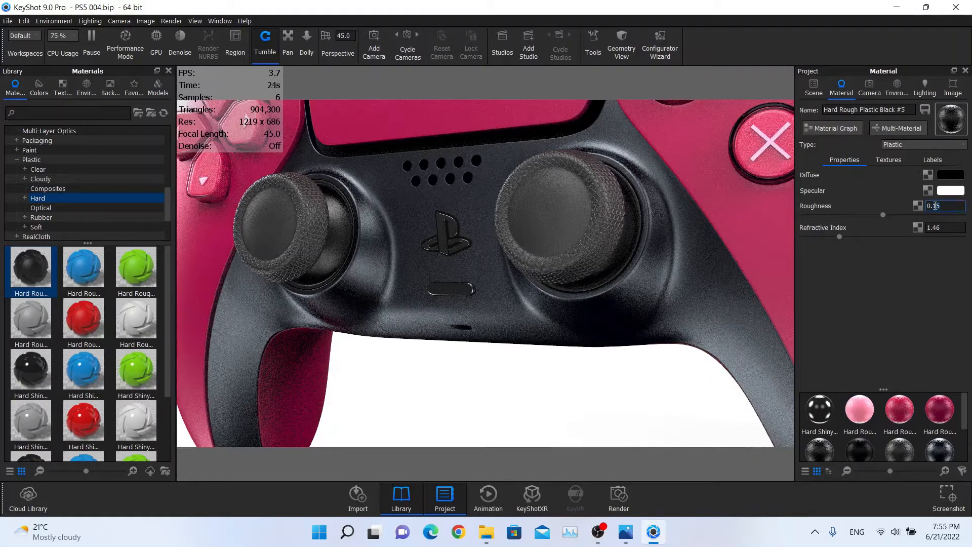
{"action": "type", "text": "0.15"}
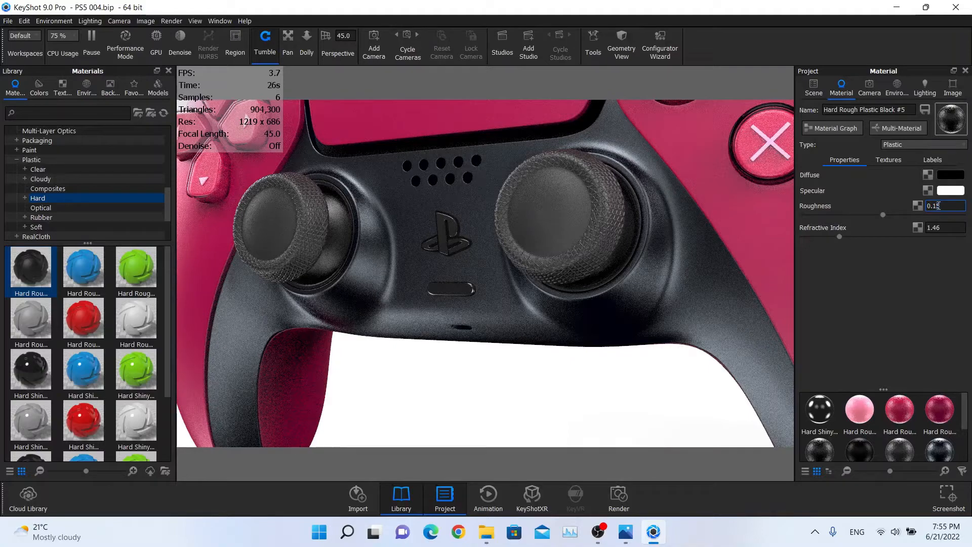
{"action": "key", "text": "BackSpace"}
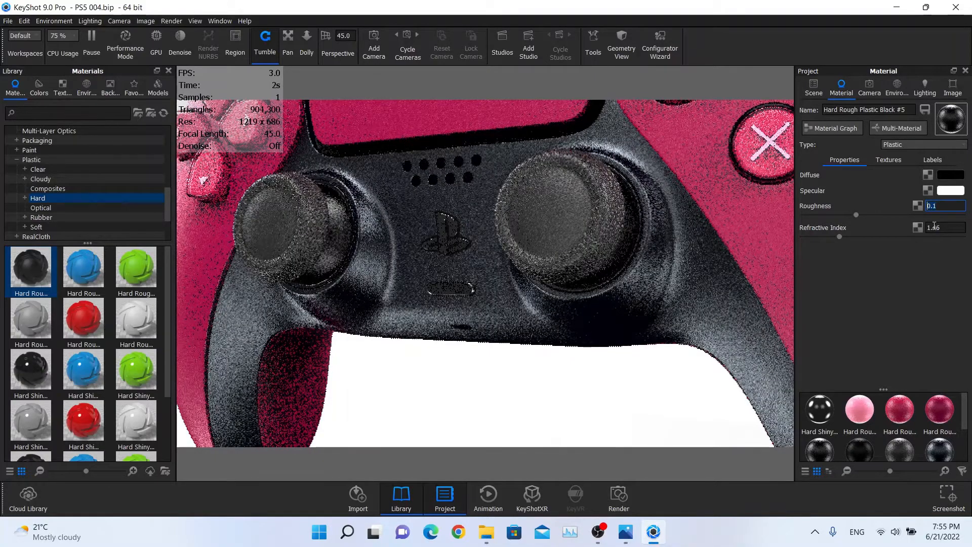
{"action": "left_click", "coordinate": [934, 226]}
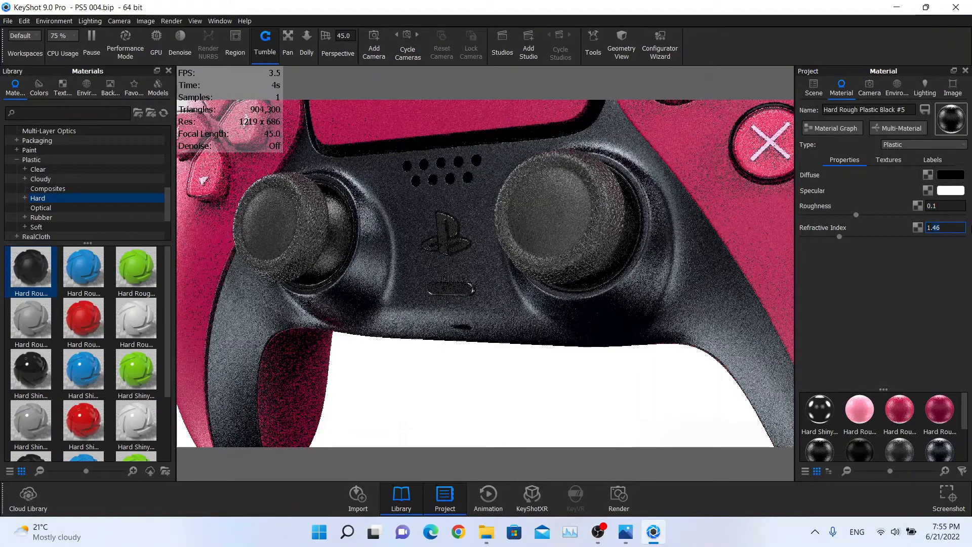
{"action": "type", "text": "55"}
{"action": "left_click_drag", "start_coordinate": [945, 228], "coordinate": [815, 228]}
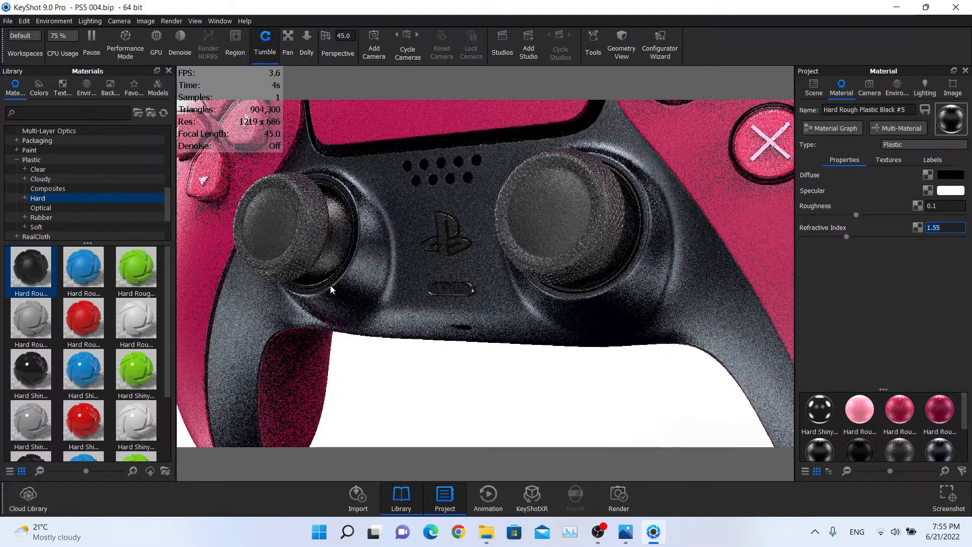
{"action": "key", "text": "alt+Tab"}
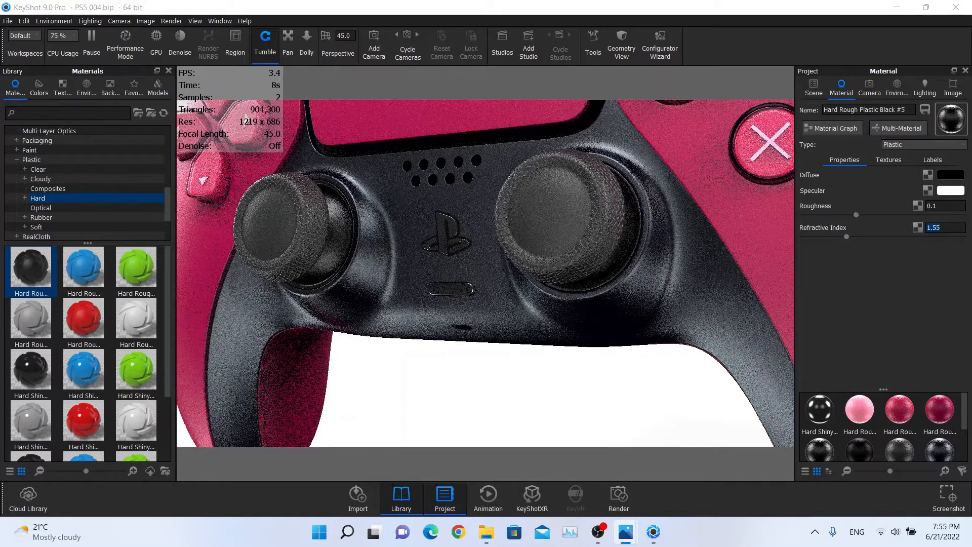
Try to isolate the part with the thumbsticks' textured rings and ball bases, and show all parts again.
{"action": "left_click", "coordinate": [814, 89]}
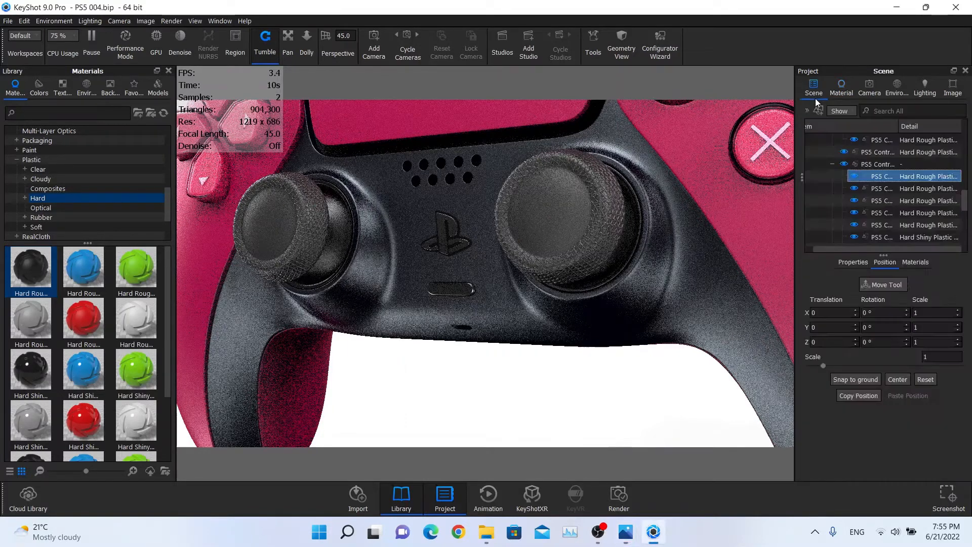
{"action": "left_click", "coordinate": [509, 201]}
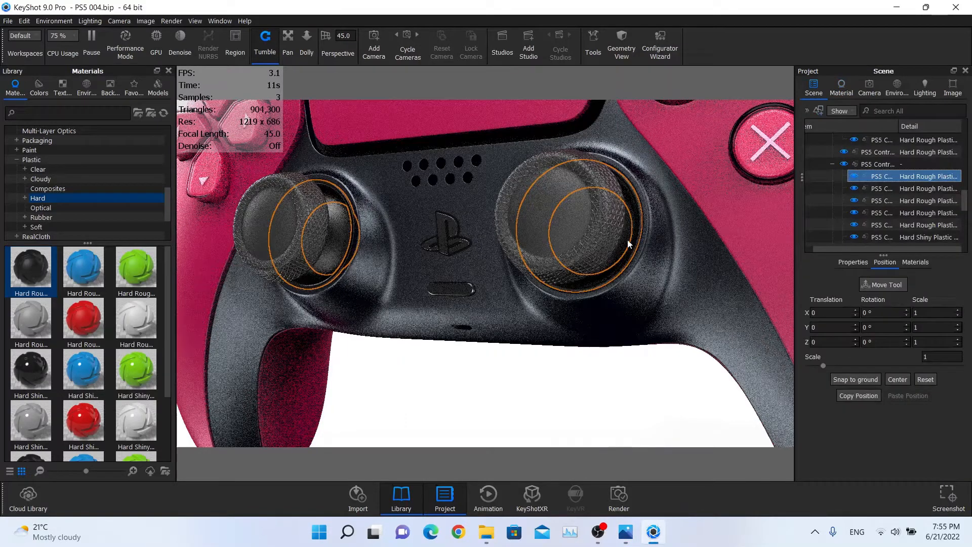
{"action": "left_click", "coordinate": [341, 216]}
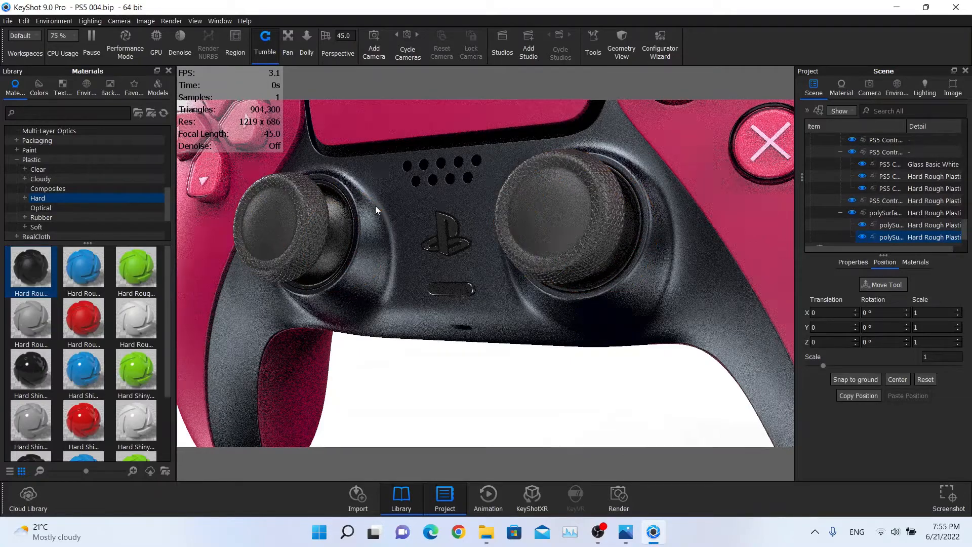
{"action": "left_click_drag", "start_coordinate": [375, 206], "coordinate": [524, 206]}
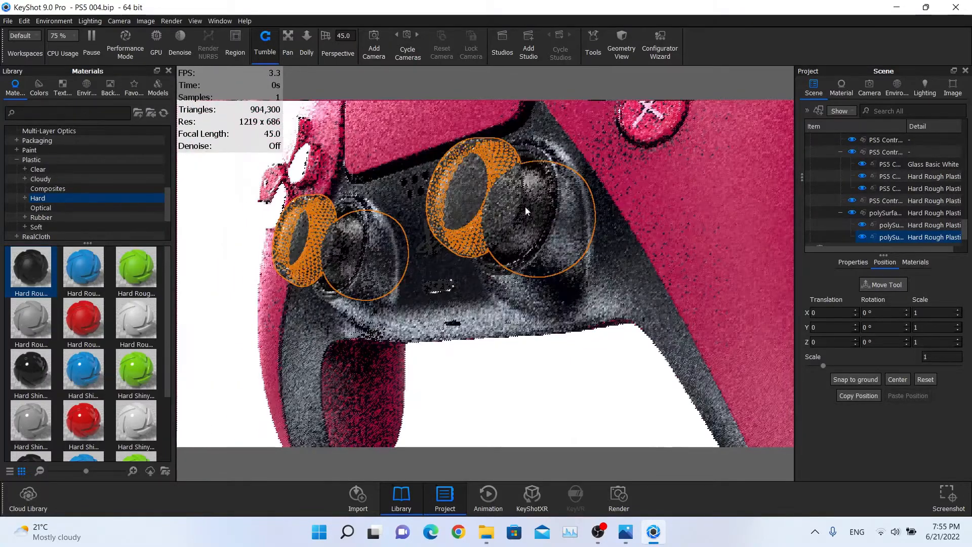
{"action": "right_click", "coordinate": [526, 205]}
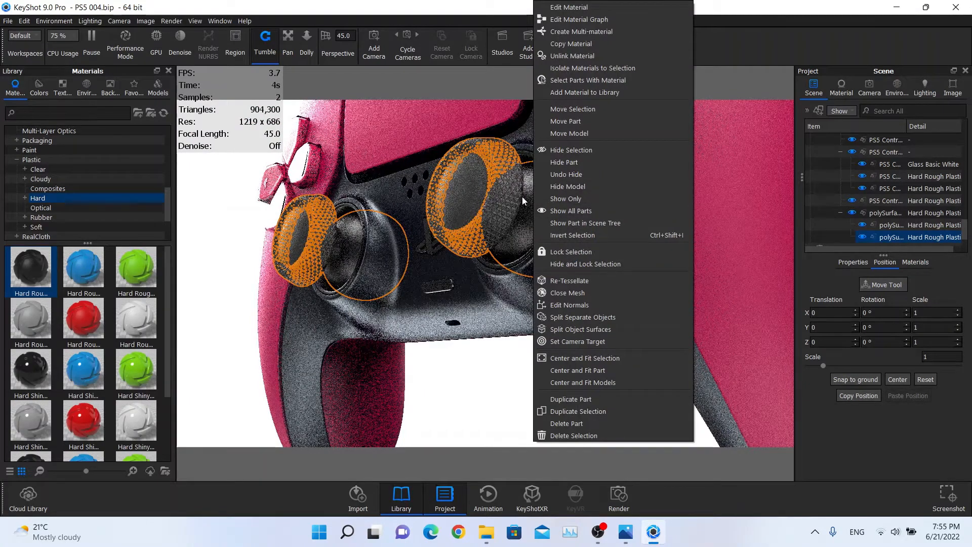
{"action": "left_click", "coordinate": [569, 197]}
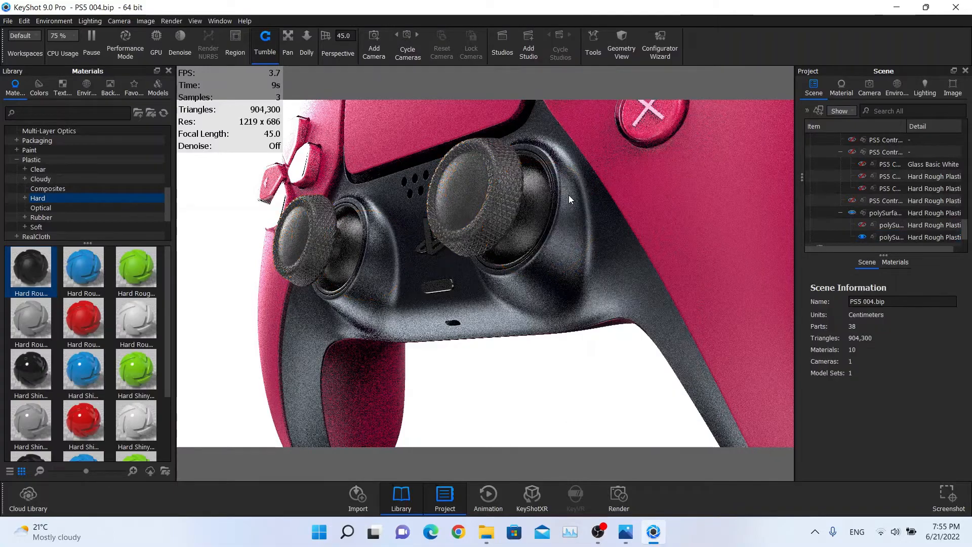
{"action": "left_click_drag", "start_coordinate": [569, 196], "coordinate": [474, 262]}
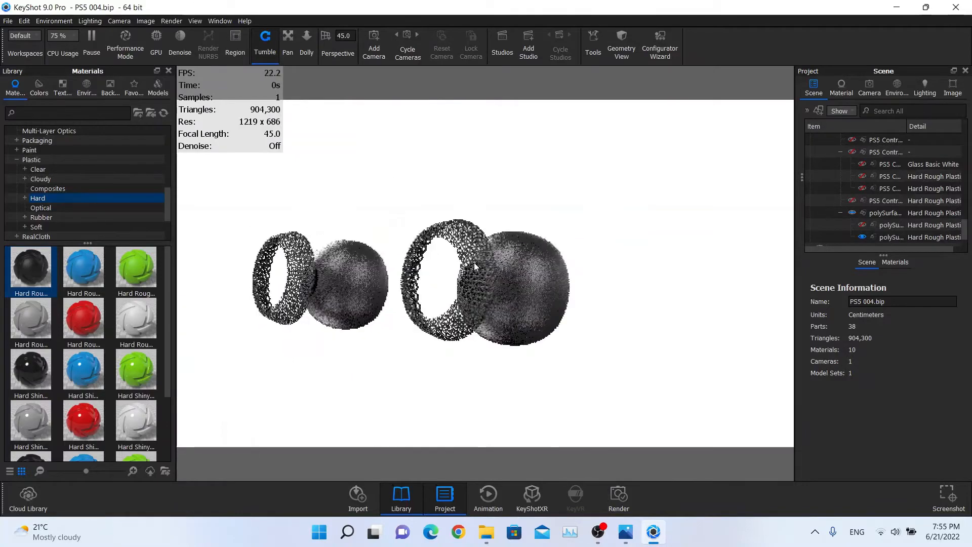
{"action": "right_click", "coordinate": [474, 263]}
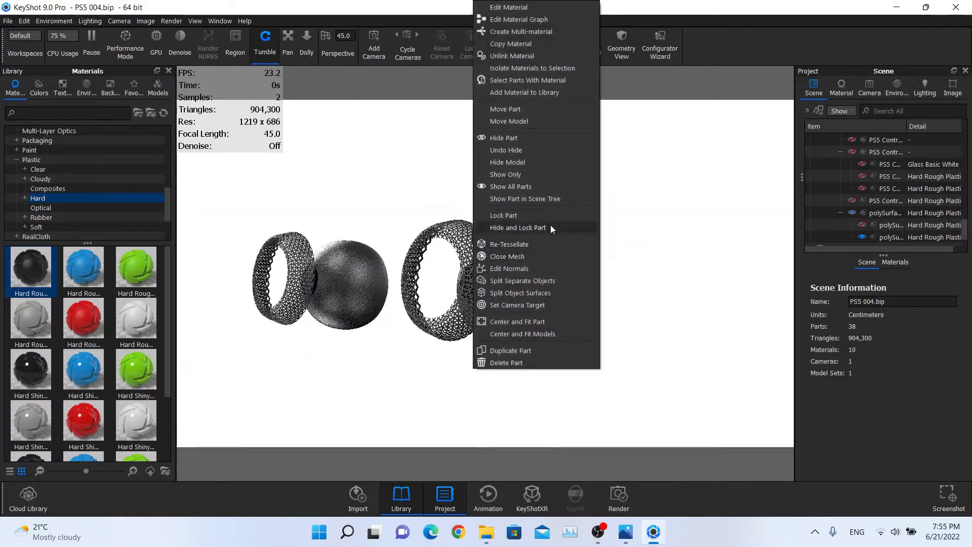
{"action": "left_click", "coordinate": [527, 187]}
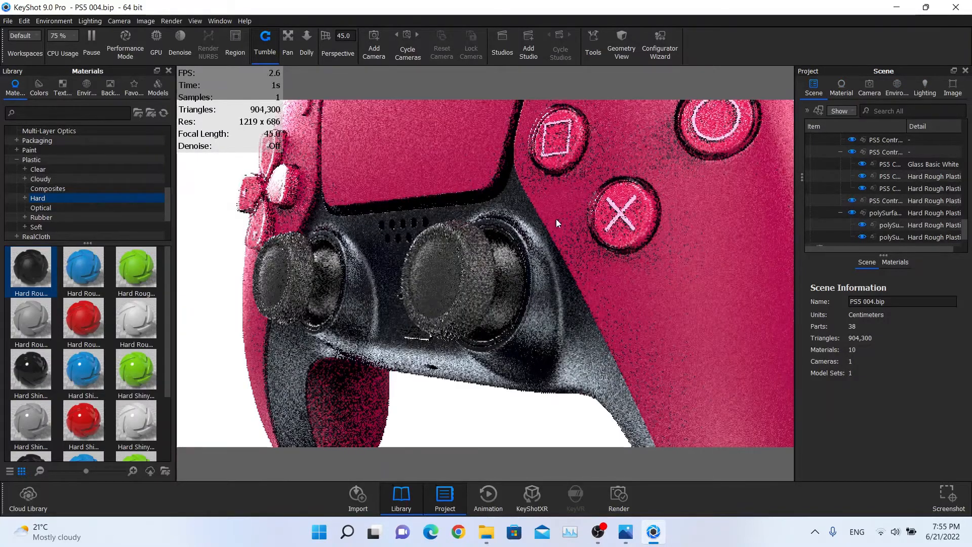
Isolate both thumbstick parts, the caps and the textured rings with ball bases, using Show Only.
{"action": "double_click", "coordinate": [426, 264]}
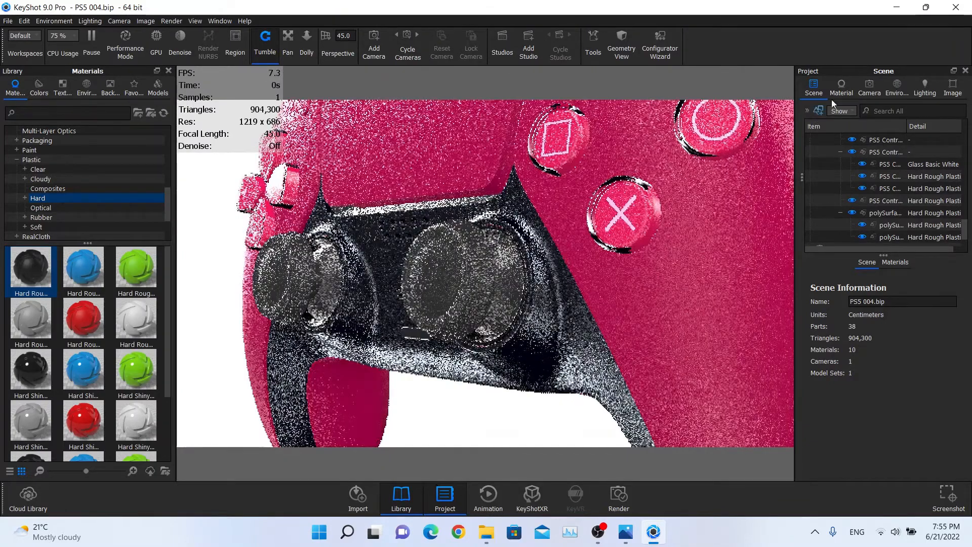
{"action": "left_click", "coordinate": [451, 278]}
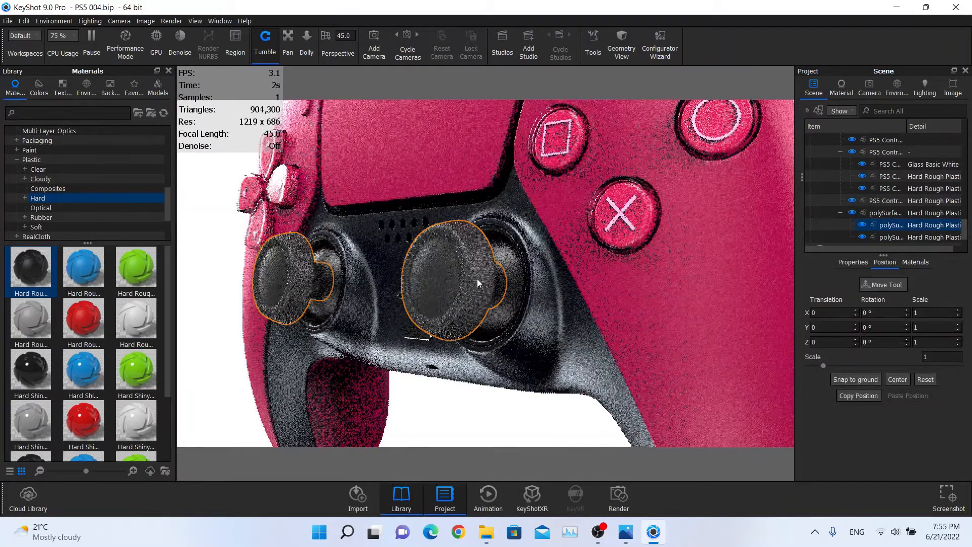
{"action": "left_click", "coordinate": [511, 268], "text": "shift"}
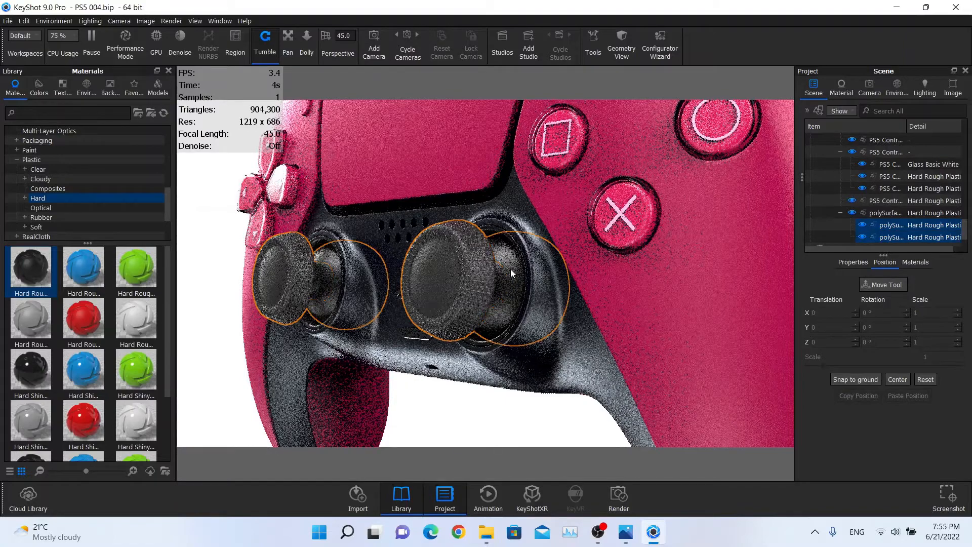
{"action": "right_click", "coordinate": [510, 269]}
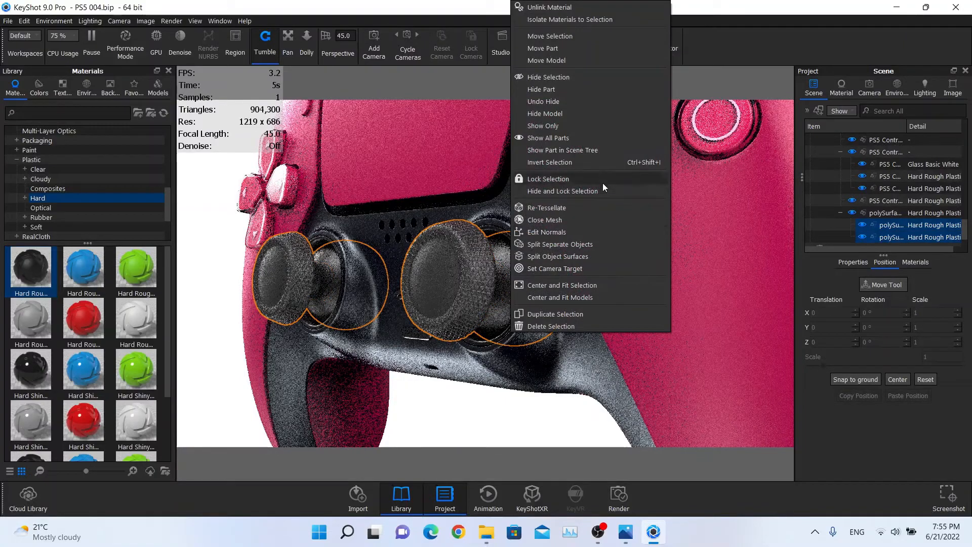
{"action": "left_click", "coordinate": [582, 127]}
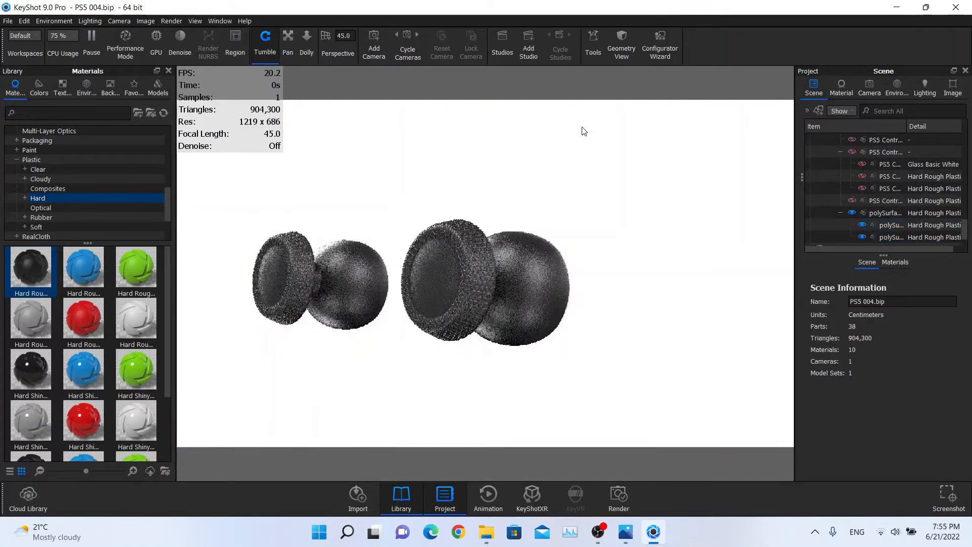
Select both thumbstick parts, the caps and the textured rings with ball bases, and apply the library's Hard Rough Plastic Black material.
{"action": "scroll", "coordinate": [512, 251], "scroll_direction": "up", "scroll_amount": 5}
{"action": "middle_click_drag", "start_coordinate": [513, 251], "coordinate": [497, 231]}
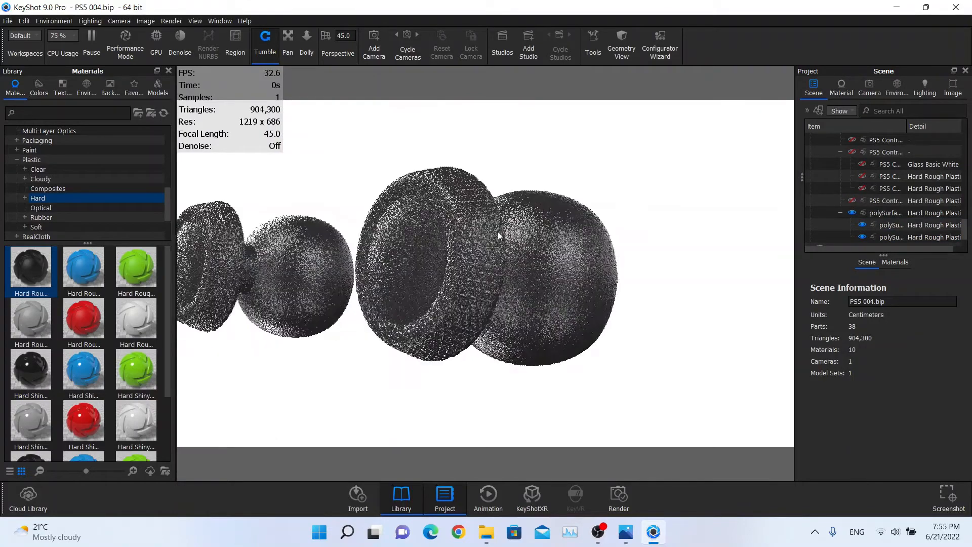
{"action": "scroll", "coordinate": [519, 251], "scroll_direction": "up", "scroll_amount": 2}
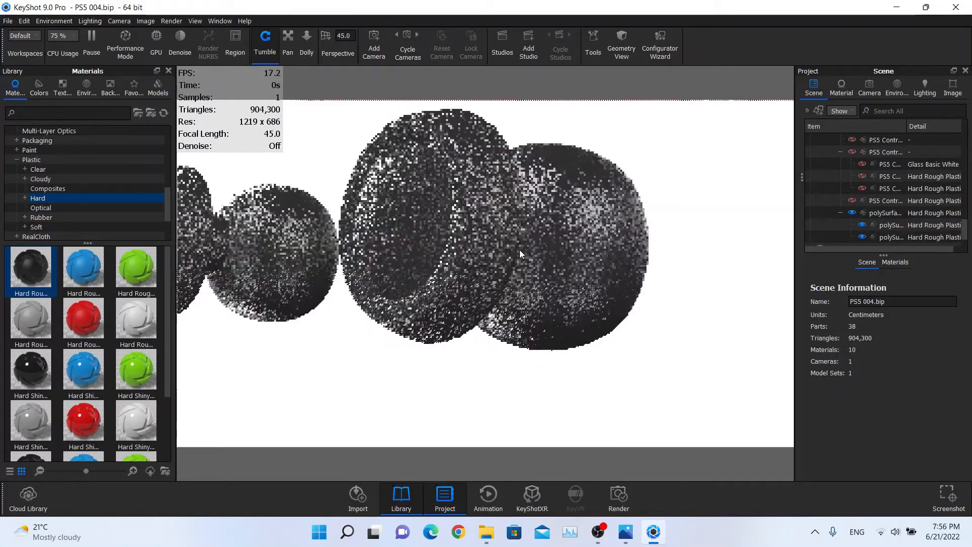
{"action": "left_click_drag", "start_coordinate": [519, 251], "coordinate": [597, 165]}
{"action": "left_click", "coordinate": [597, 165]}
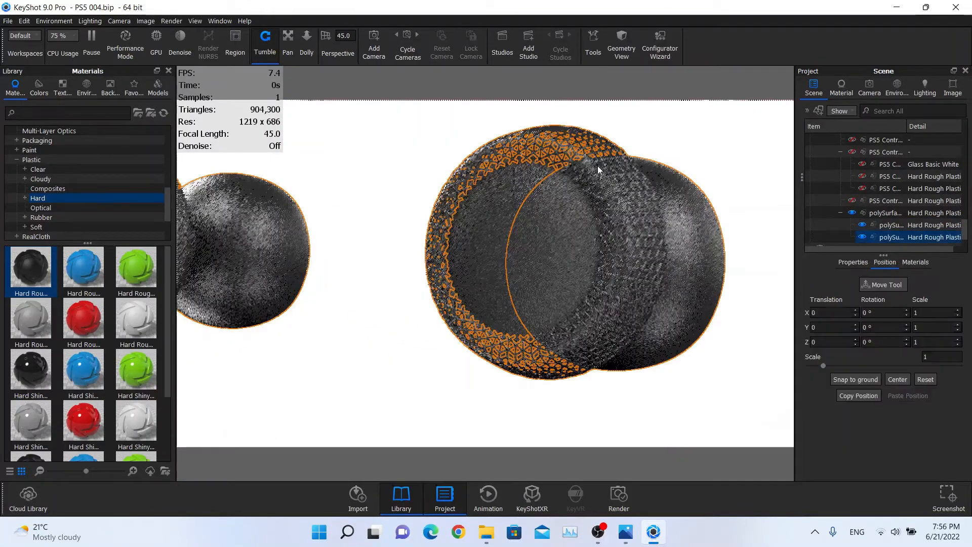
{"action": "left_click", "coordinate": [509, 200]}
{"action": "left_click_drag", "start_coordinate": [526, 210], "coordinate": [594, 210]}
{"action": "left_click", "coordinate": [595, 213]}
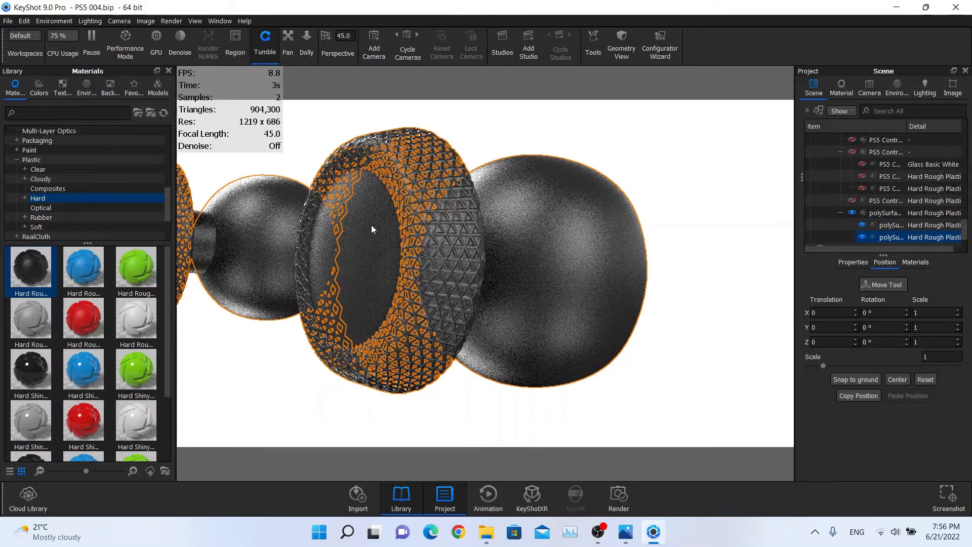
{"action": "left_click", "coordinate": [357, 222], "text": "shift"}
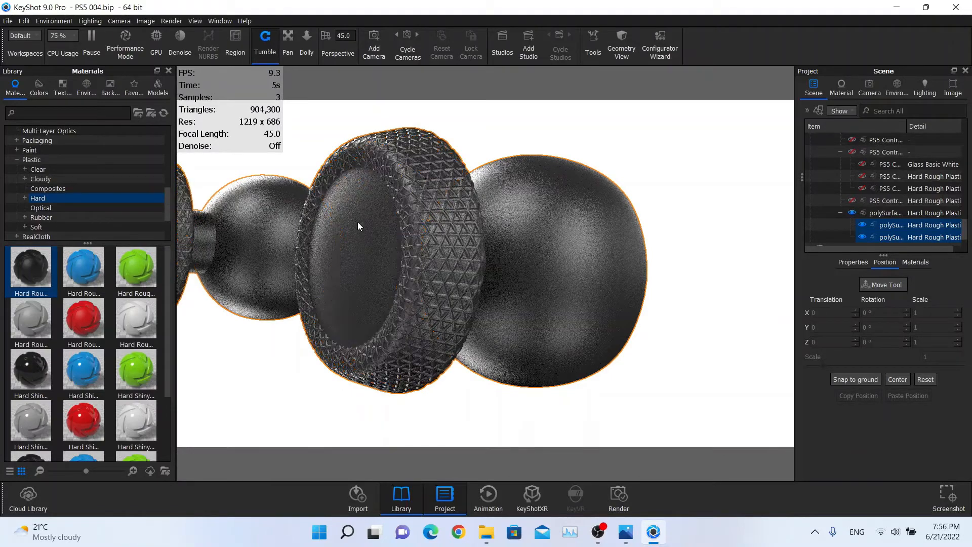
{"action": "left_click_drag", "start_coordinate": [284, 215], "coordinate": [94, 243]}
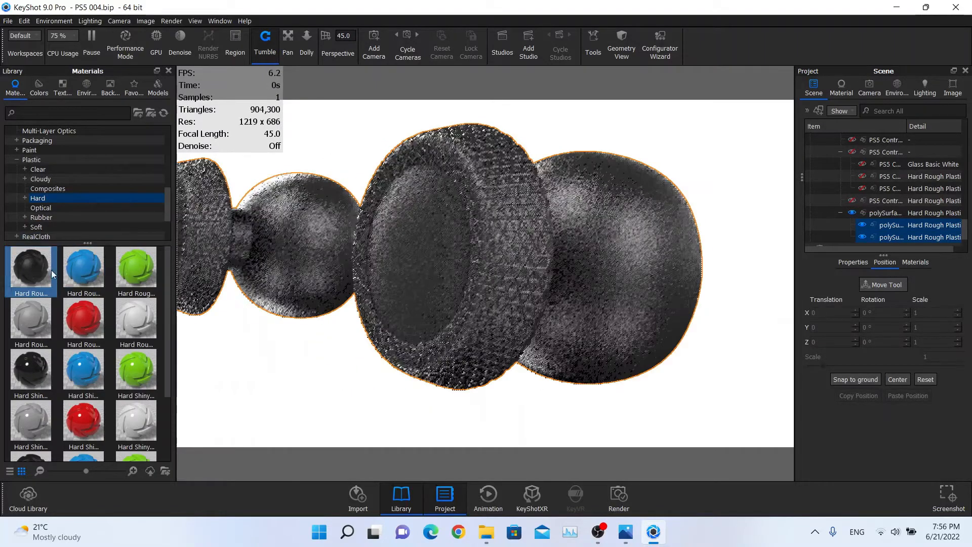
{"action": "left_click_drag", "start_coordinate": [50, 271], "coordinate": [886, 224]}
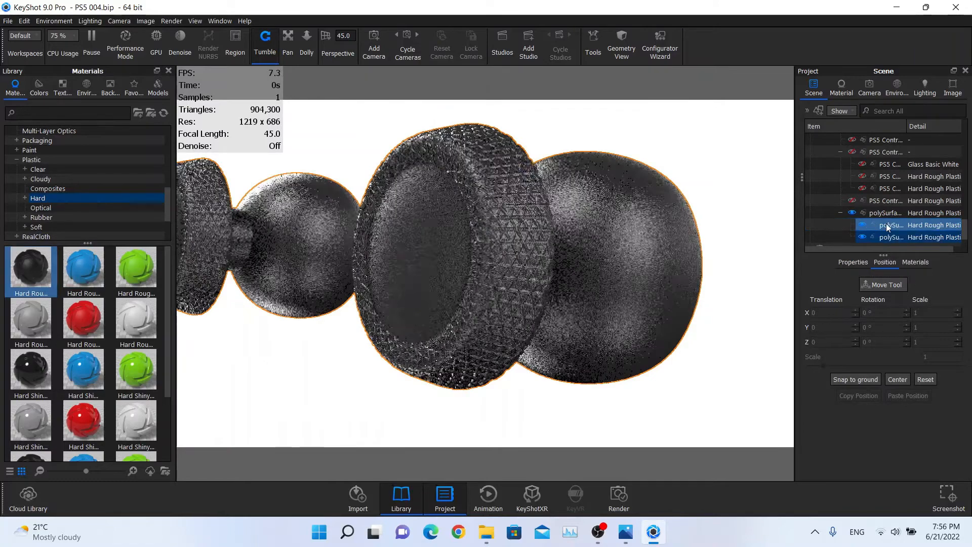
Open the Hard Rough Plastic Black #6 material from the ball base and set its diffuse colour to pure black, #000000.
{"action": "double_click", "coordinate": [666, 219]}
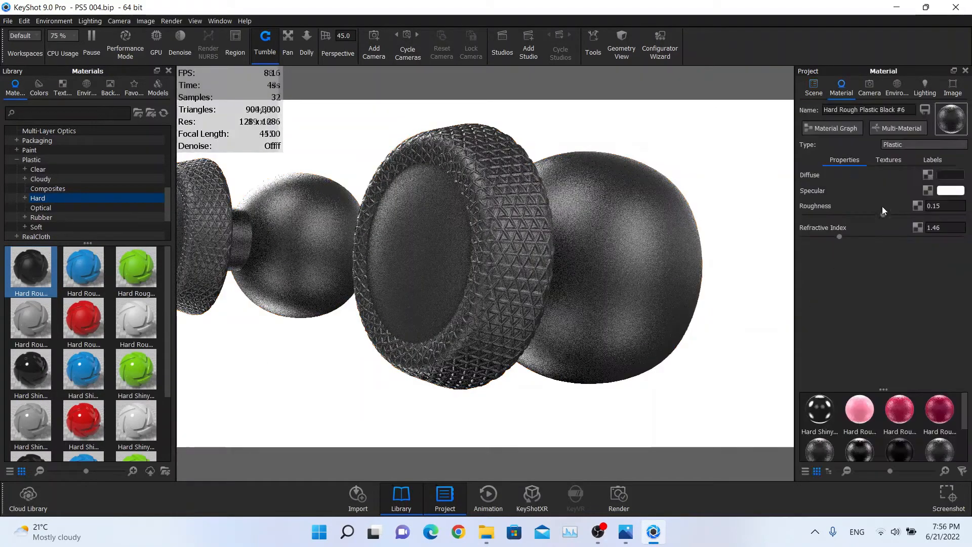
{"action": "left_click", "coordinate": [950, 175]}
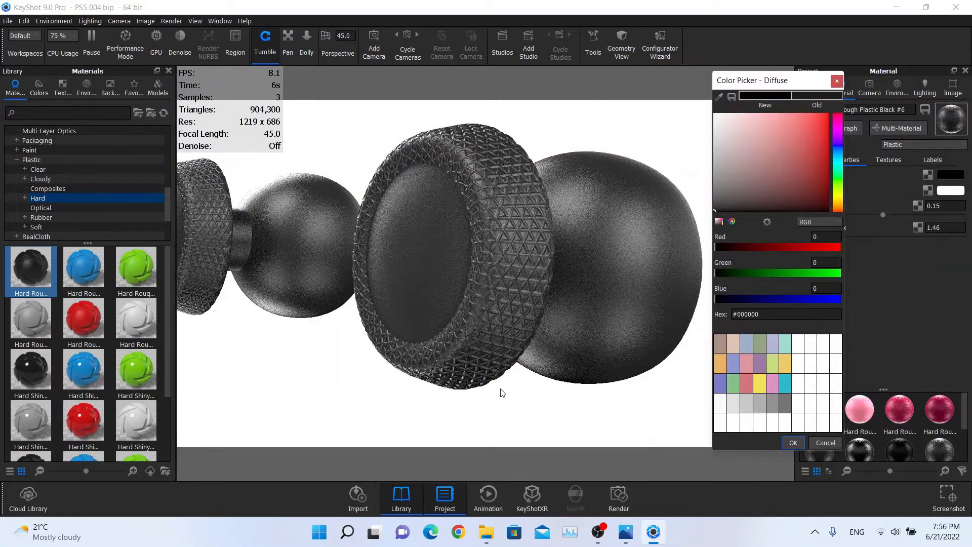
{"action": "left_click", "coordinate": [790, 442]}
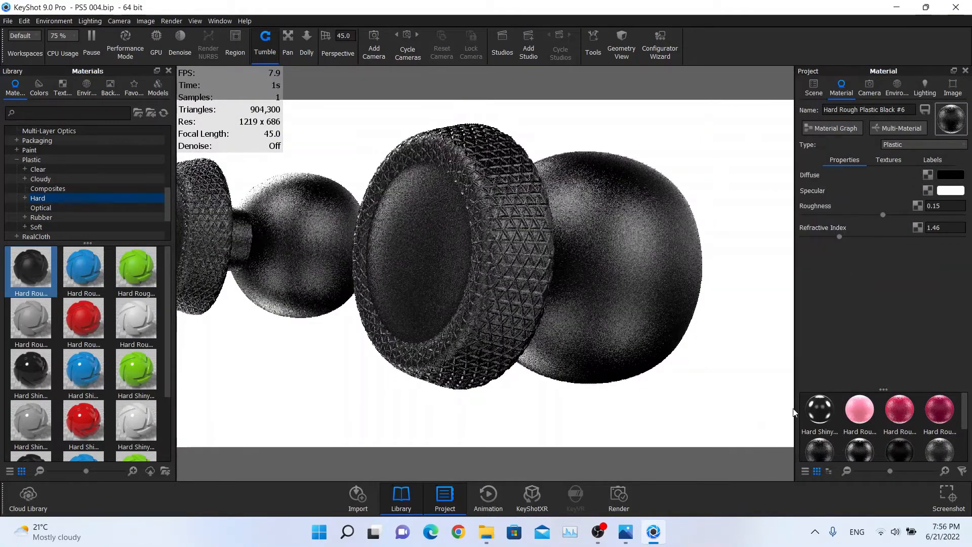
Give the material a pale blue specular colour with RGB values 228, 238 and 255.
{"action": "left_click", "coordinate": [944, 191]}
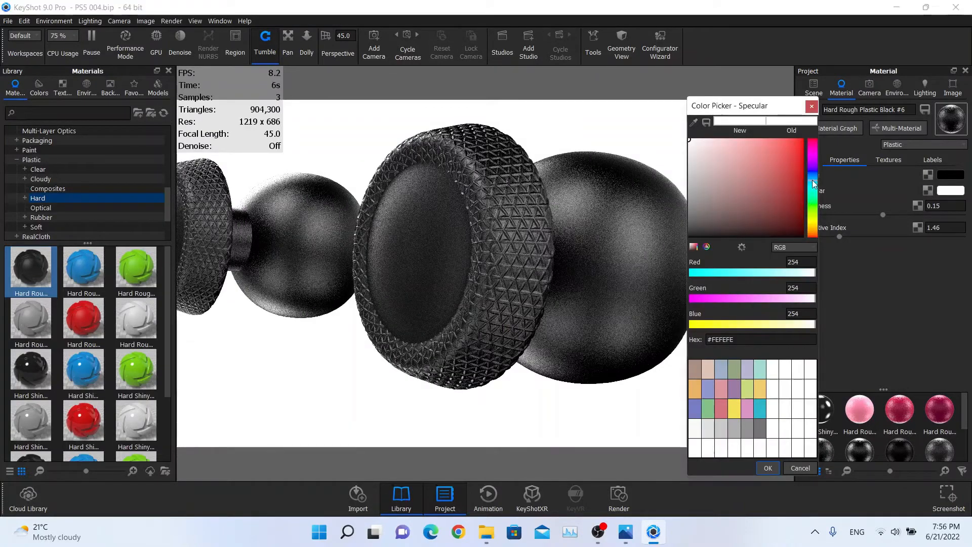
{"action": "left_click", "coordinate": [812, 177]}
{"action": "left_click_drag", "start_coordinate": [709, 163], "coordinate": [716, 127]}
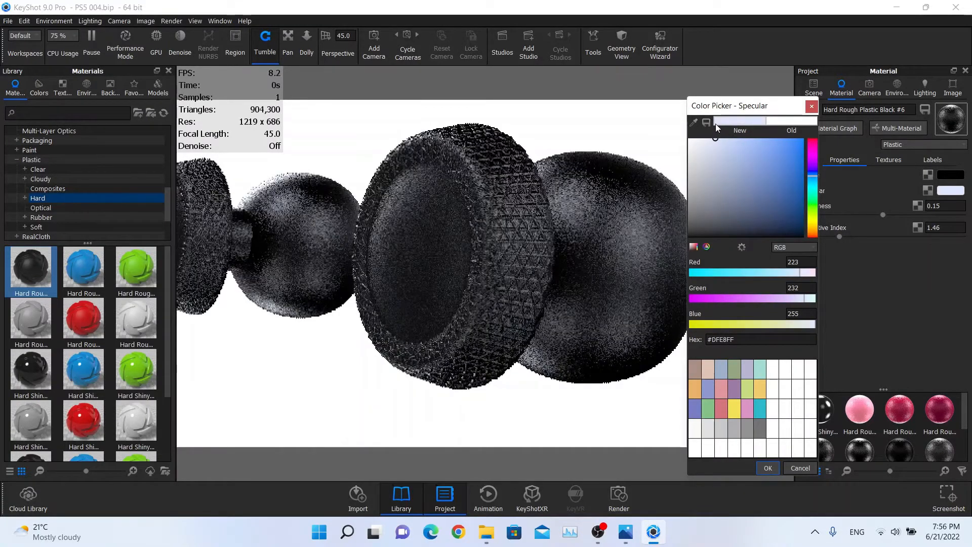
{"action": "left_click", "coordinate": [795, 261]}
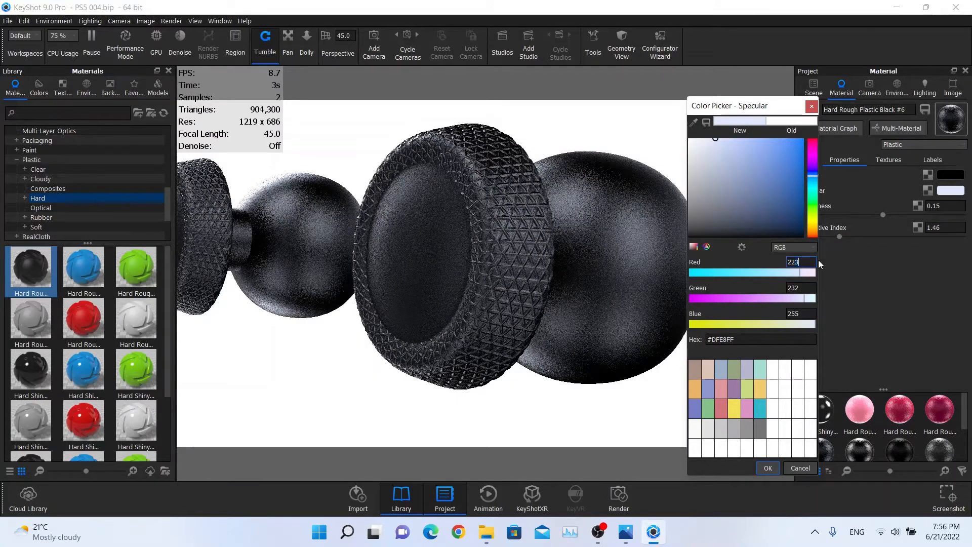
{"action": "key", "text": "BackSpace"}
{"action": "type", "text": "8"}
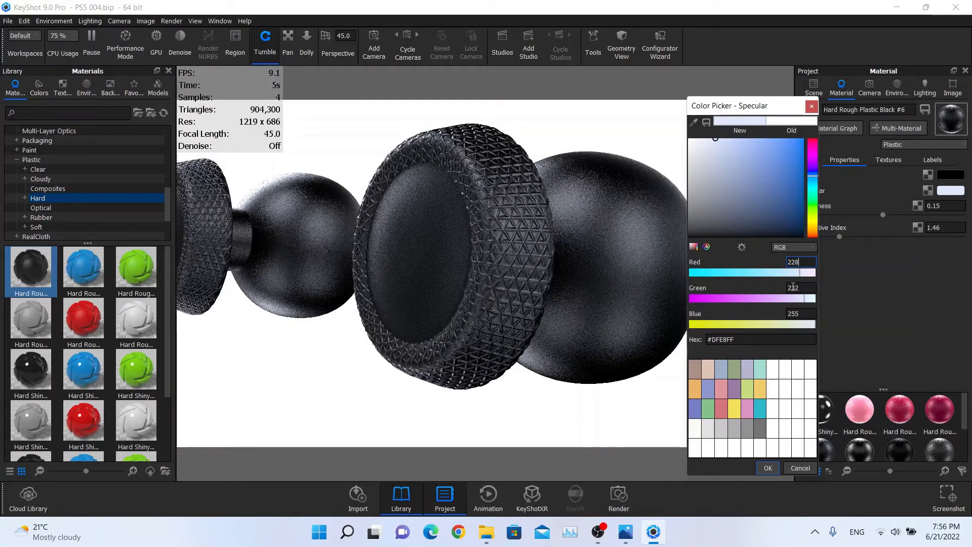
{"action": "left_click", "coordinate": [794, 287]}
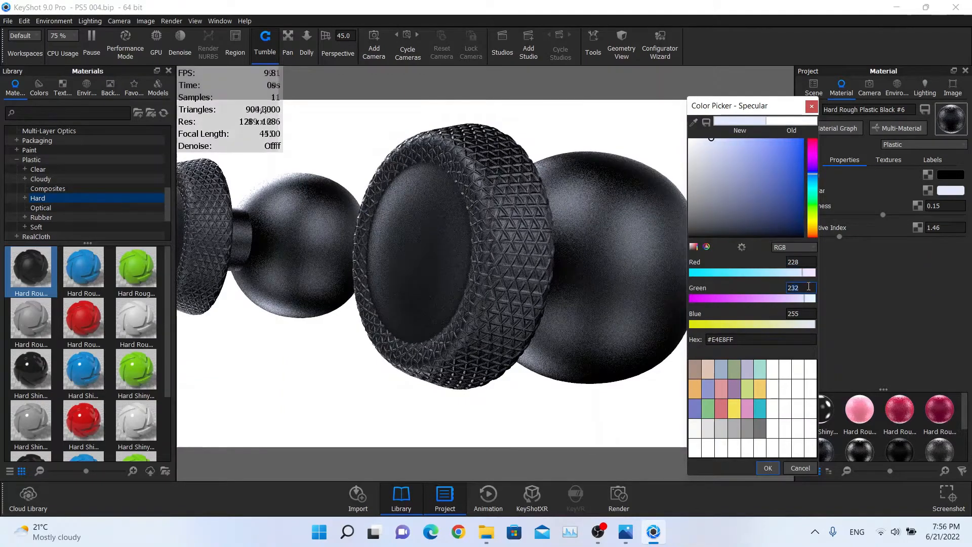
{"action": "left_click", "coordinate": [807, 297]}
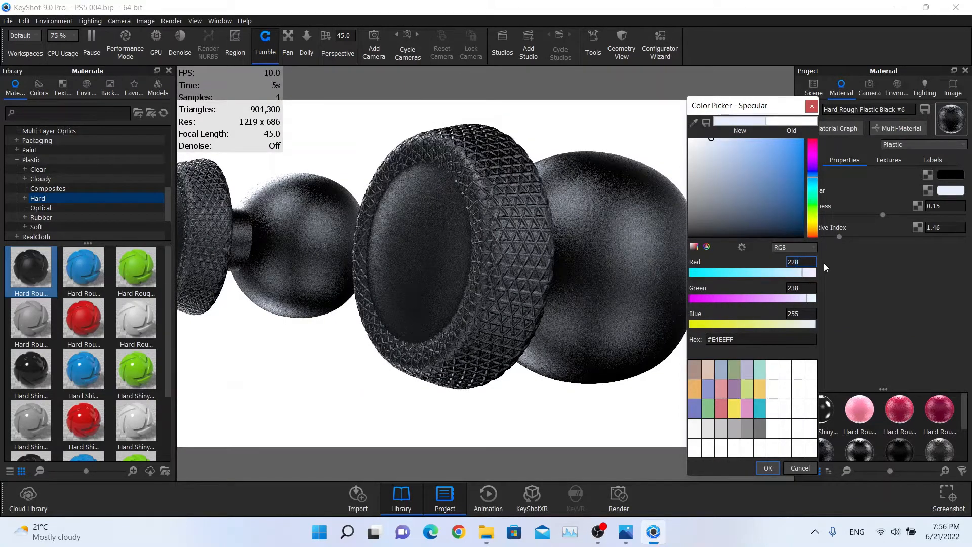
{"action": "left_click", "coordinate": [767, 467]}
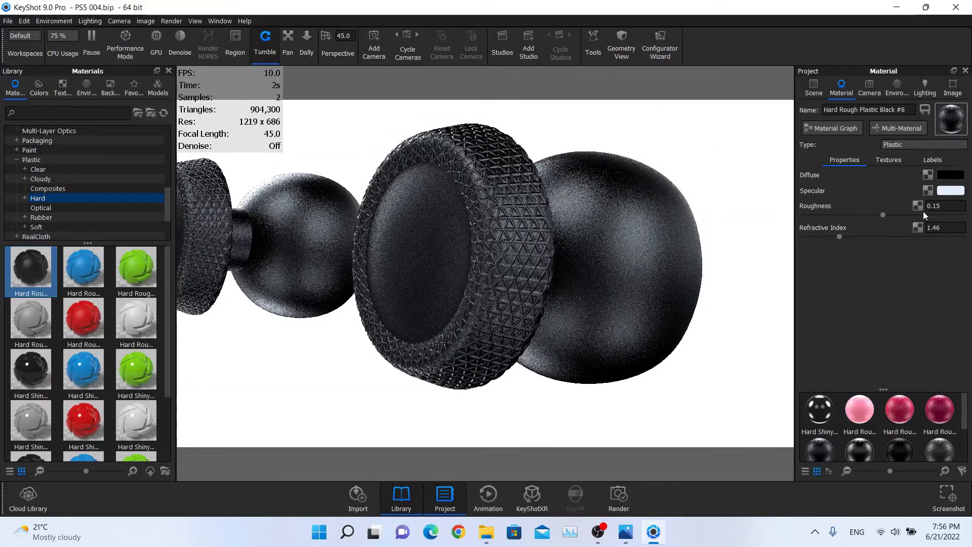
Set the Hard Rough Plastic Black #6 material's roughness to 0.1 and its refractive index to 1.35.
{"action": "left_click", "coordinate": [937, 208]}
{"action": "key", "text": "Return"}
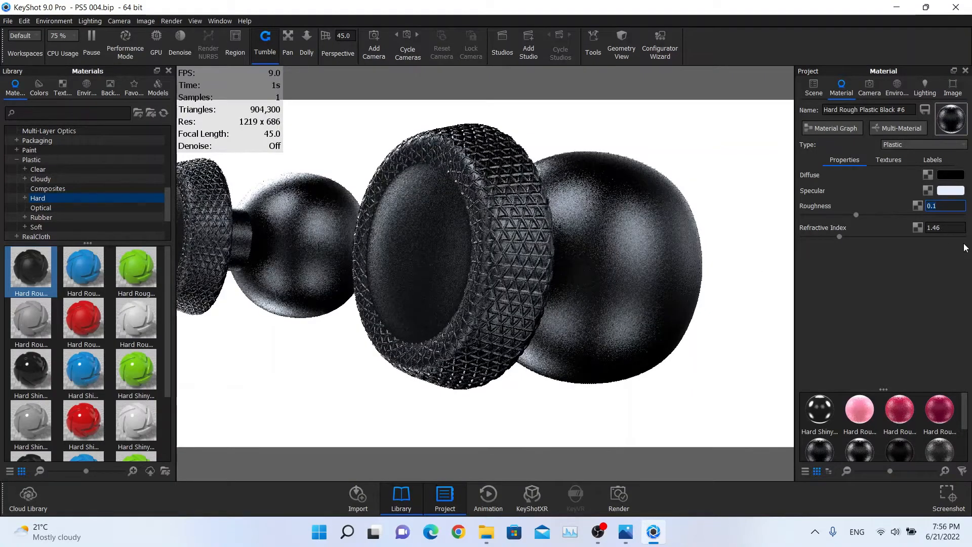
{"action": "left_click", "coordinate": [939, 227]}
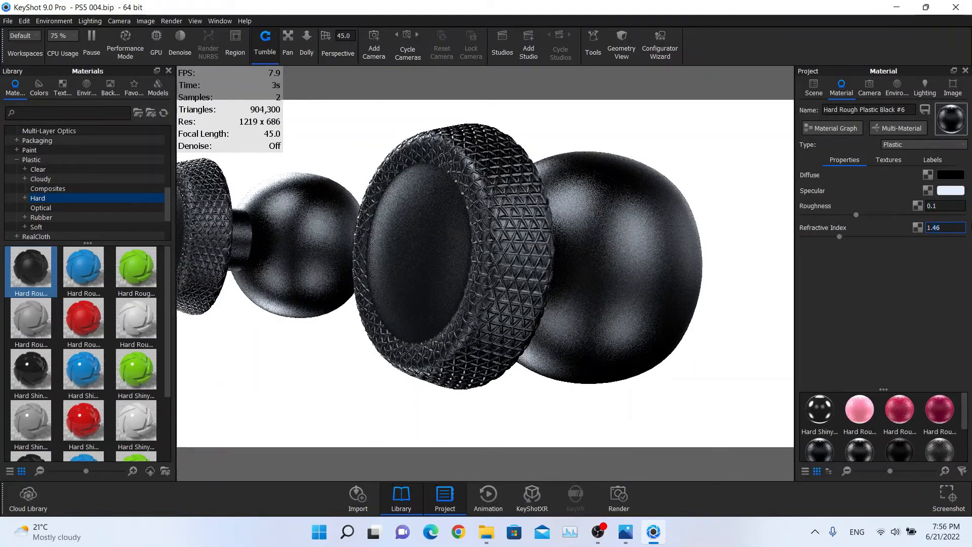
{"action": "type", "text": "1.25"}
{"action": "key", "text": "BackSpace"}
{"action": "key", "text": "BackSpace"}
{"action": "type", "text": "35"}
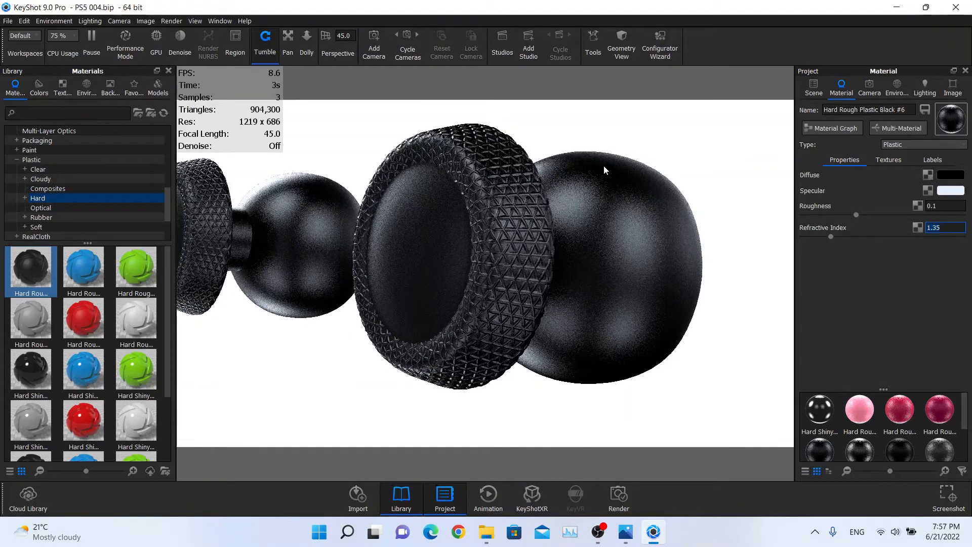
{"action": "key", "text": "alt+Tab"}
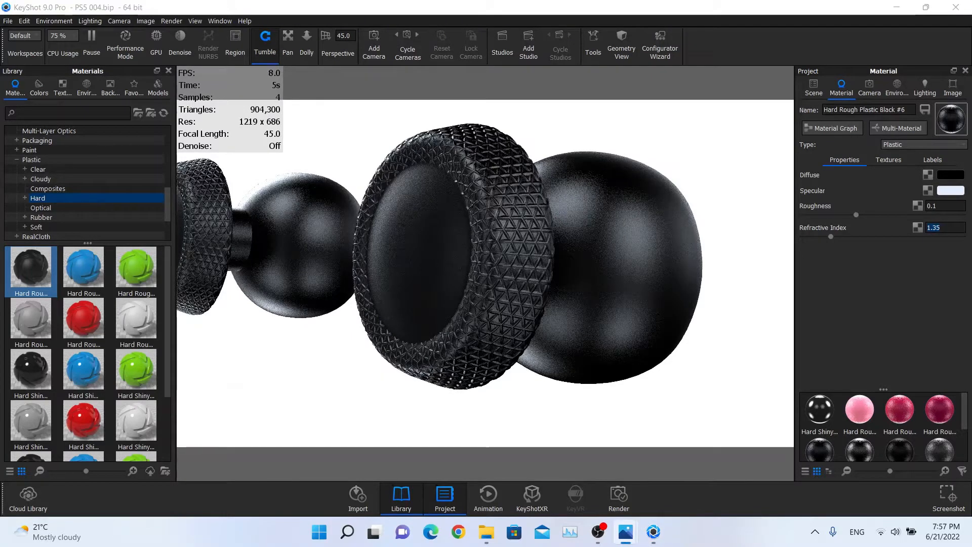
Add a Noise (Texture) to the bump channel of the Hard Rough Plastic Black #6 material.
{"action": "left_click", "coordinate": [894, 162]}
{"action": "left_click", "coordinate": [894, 161]}
{"action": "left_click", "coordinate": [898, 192]}
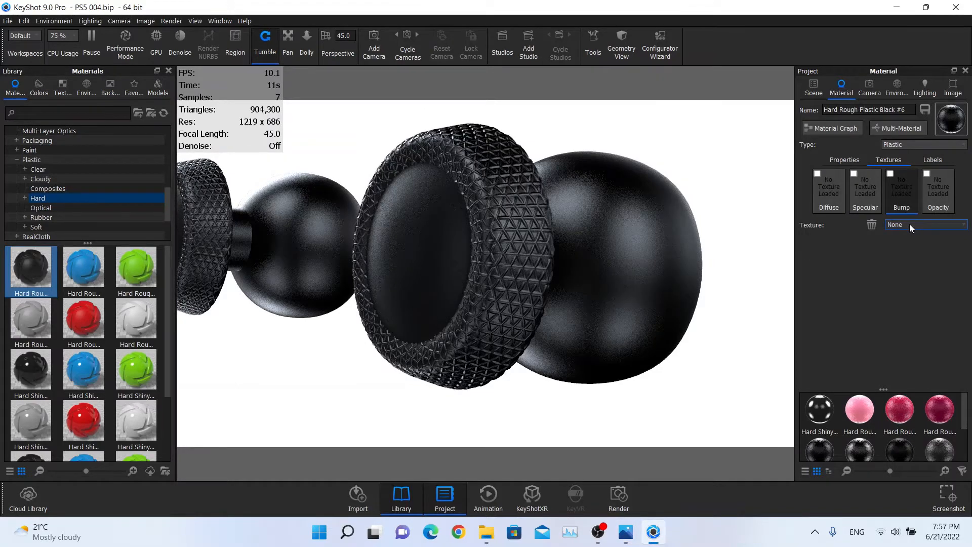
{"action": "left_click", "coordinate": [909, 224]}
{"action": "left_click", "coordinate": [932, 378]}
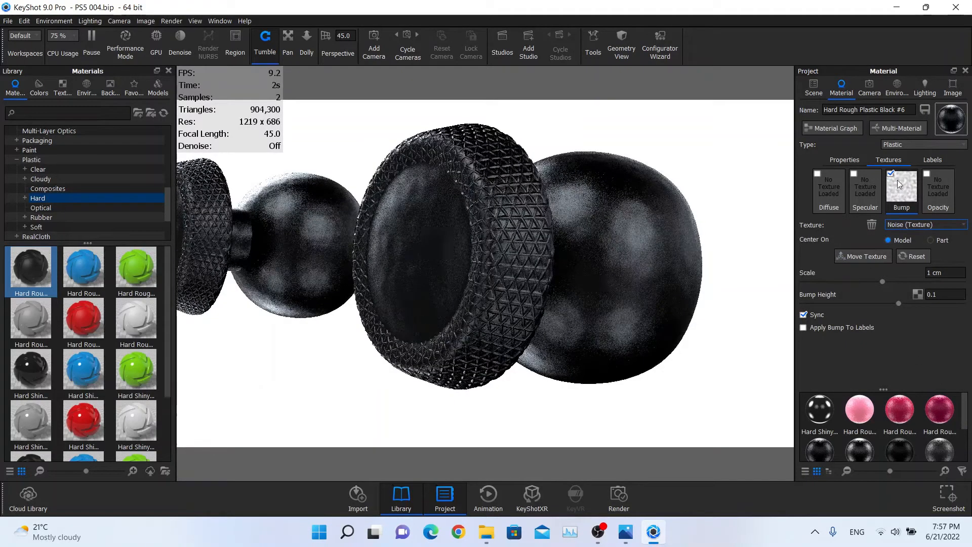
Open the noise node's properties in the Material Graph and preview that texture alone on the thumbsticks.
{"action": "left_click", "coordinate": [844, 131]}
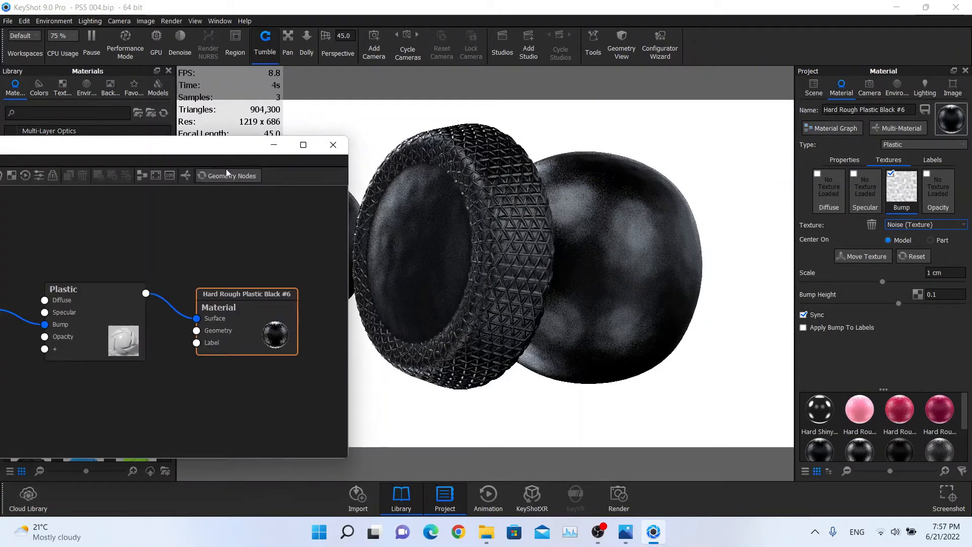
{"action": "left_click_drag", "start_coordinate": [158, 158], "coordinate": [477, 150]}
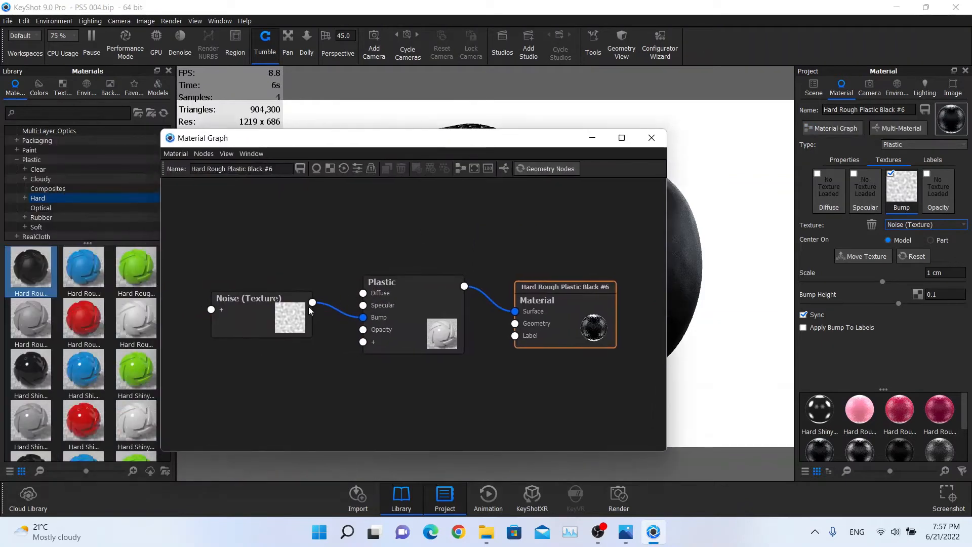
{"action": "double_click", "coordinate": [269, 315]}
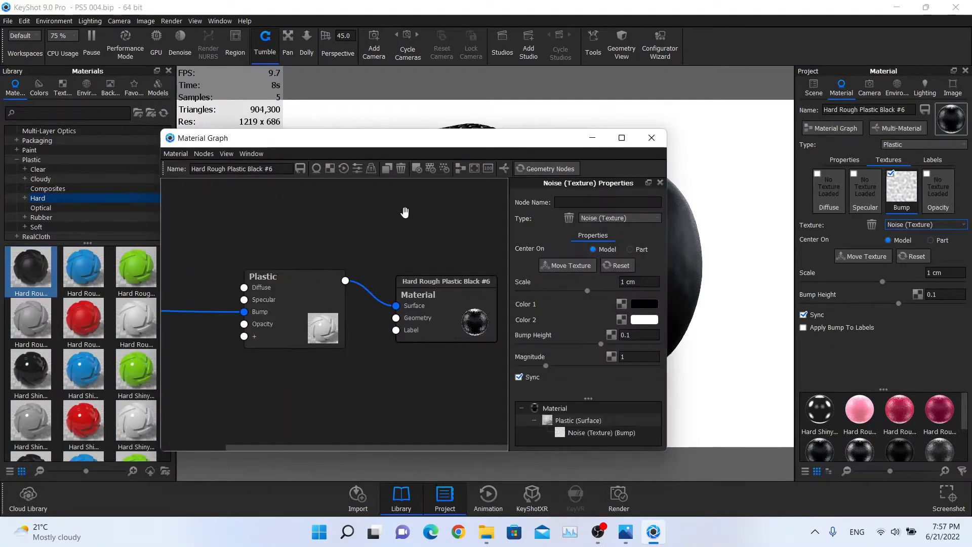
{"action": "left_click", "coordinate": [418, 169]}
{"action": "left_click_drag", "start_coordinate": [458, 150], "coordinate": [277, 167]}
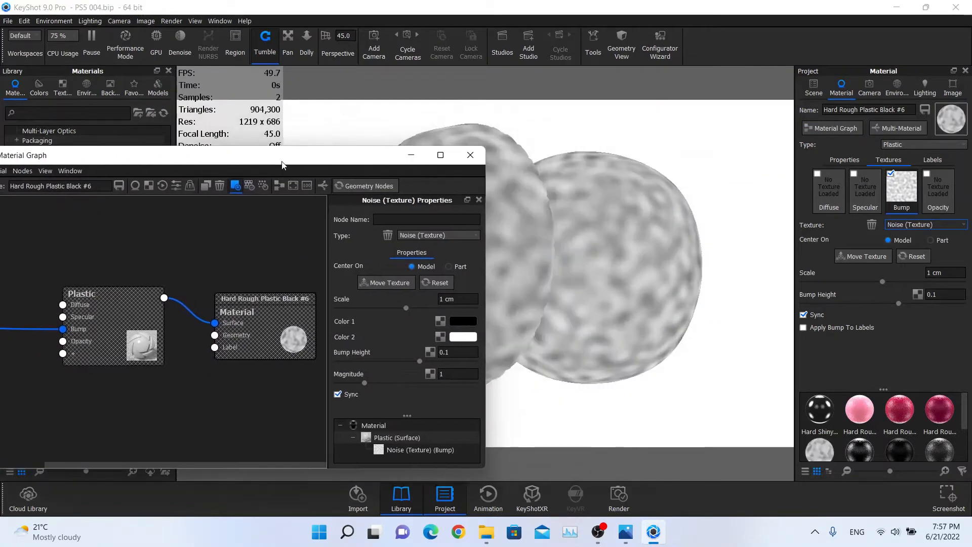
Set the noise texture's scale to 0.1 cm.
{"action": "left_click_drag", "start_coordinate": [406, 308], "coordinate": [378, 309]}
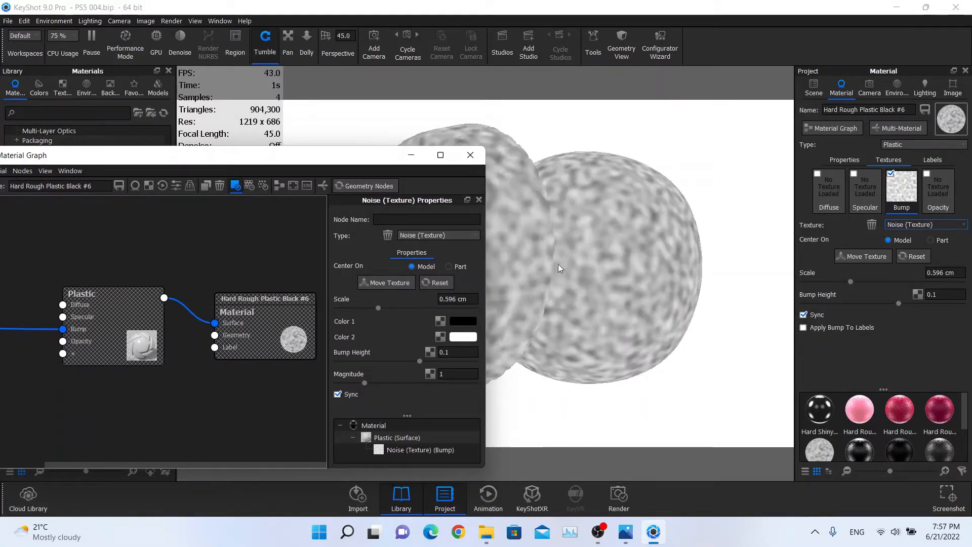
{"action": "left_click", "coordinate": [456, 298]}
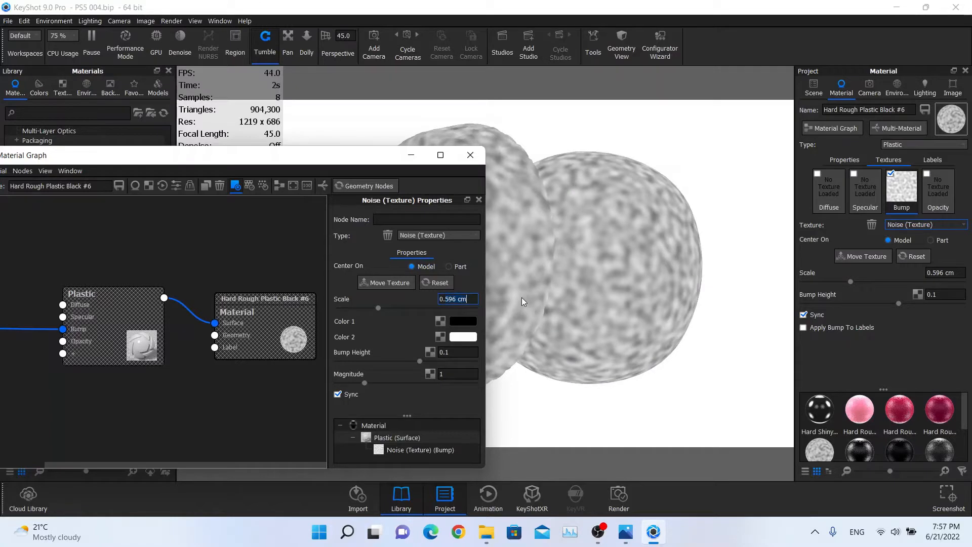
{"action": "key", "text": "ctrl+a"}
{"action": "type", "text": "0.1"}
{"action": "key", "text": "Return"}
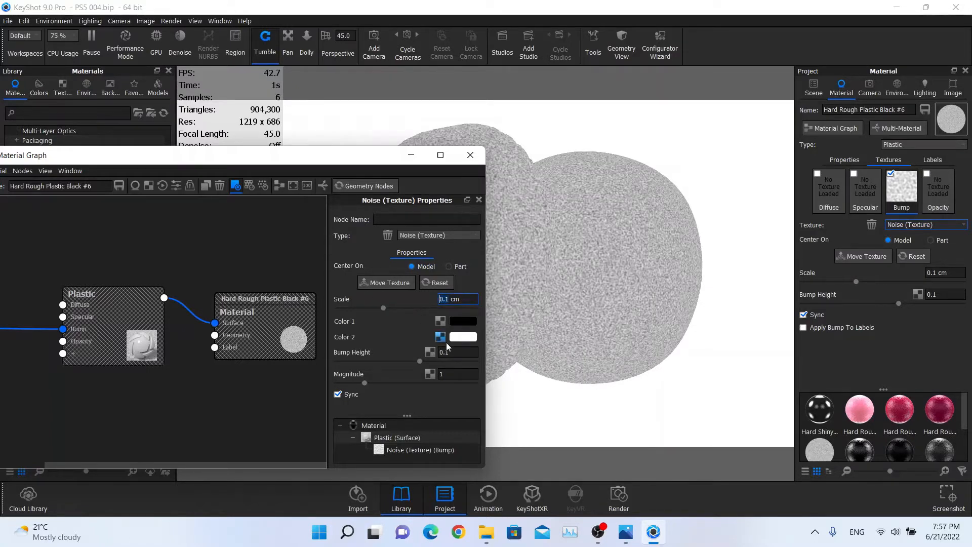
Set the noise texture's bump height to 0.15, turn off its preview and close the Material Graph.
{"action": "left_click", "coordinate": [457, 352]}
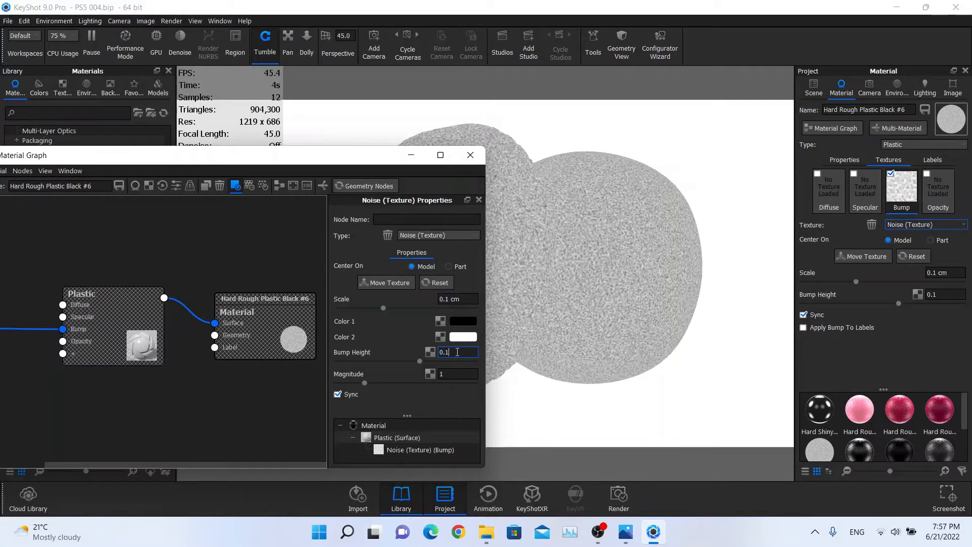
{"action": "type", "text": "5"}
{"action": "key", "text": "Return"}
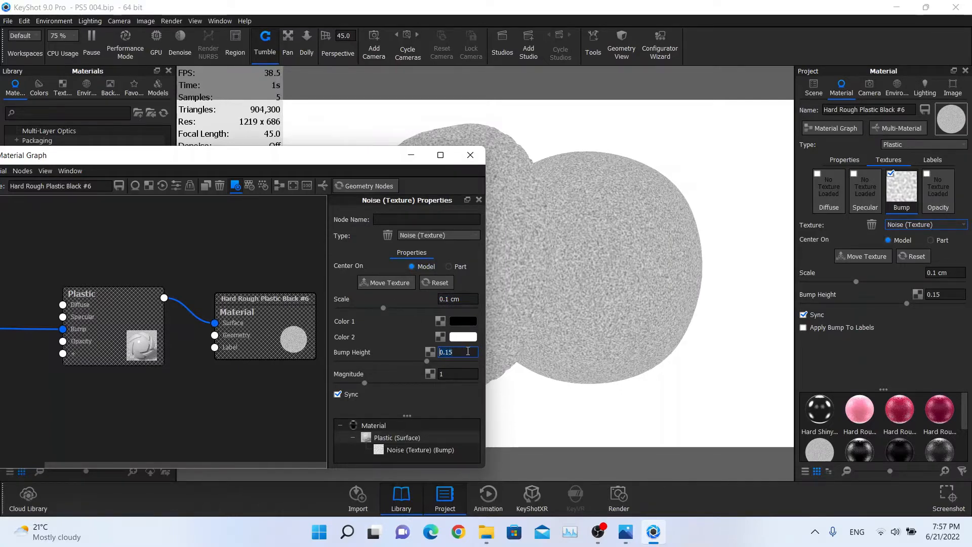
{"action": "left_click", "coordinate": [235, 186]}
{"action": "left_click", "coordinate": [476, 161]}
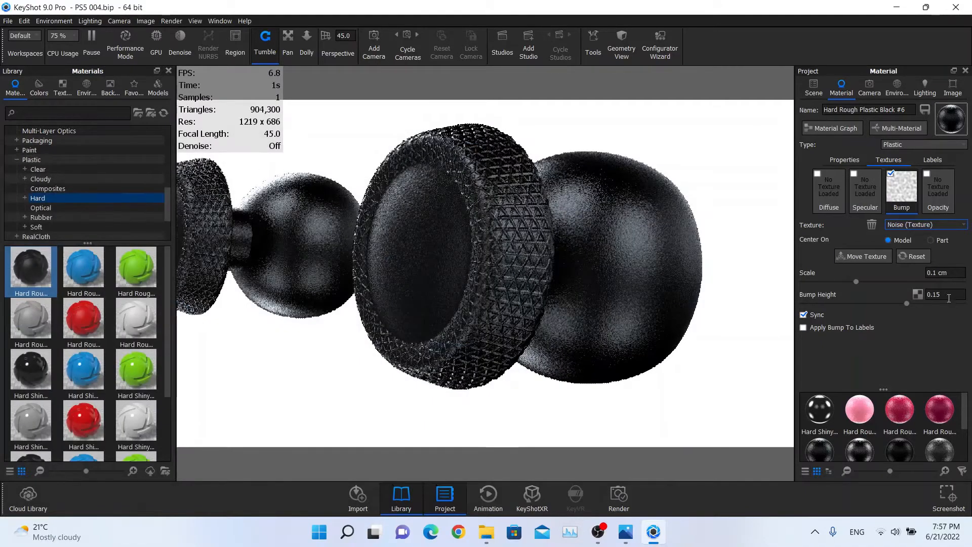
Increase the noise texture's bump height to 0.5.
{"action": "left_click", "coordinate": [925, 294]}
{"action": "type", "text": "0.5"}
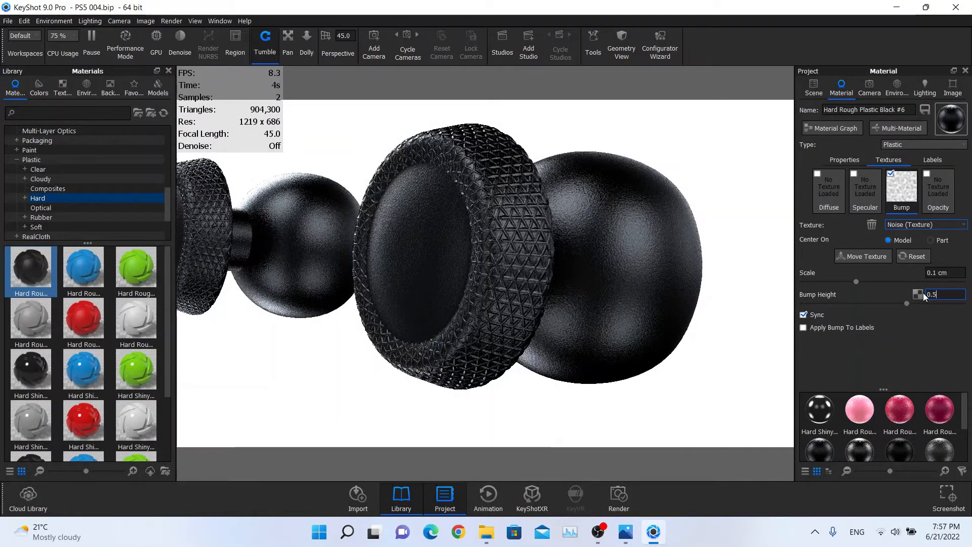
{"action": "key", "text": "Return"}
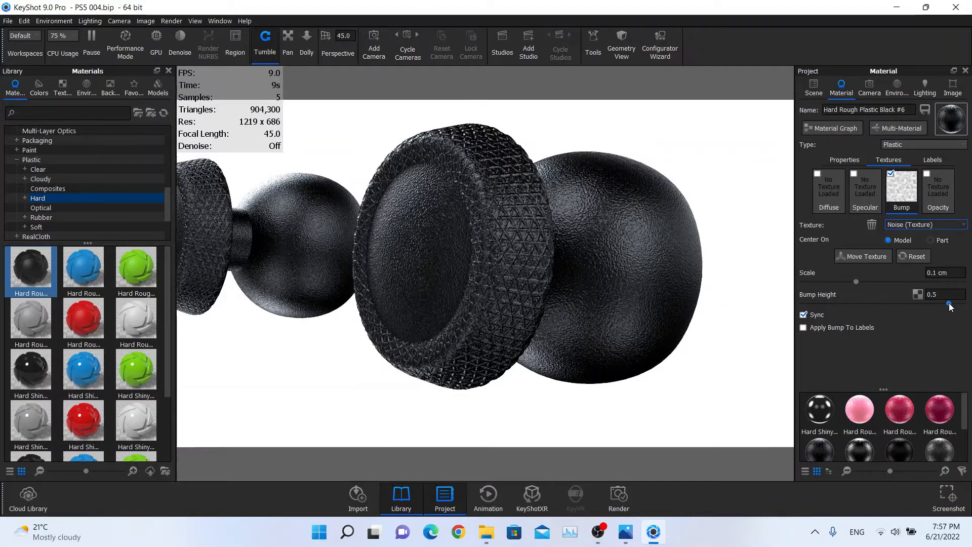
Reduce the noise texture's bump height, trying 0.1 and settling on 0.15.
{"action": "left_click_drag", "start_coordinate": [948, 294], "coordinate": [834, 292]}
{"action": "type", "text": "0.1"}
{"action": "key", "text": "Return"}
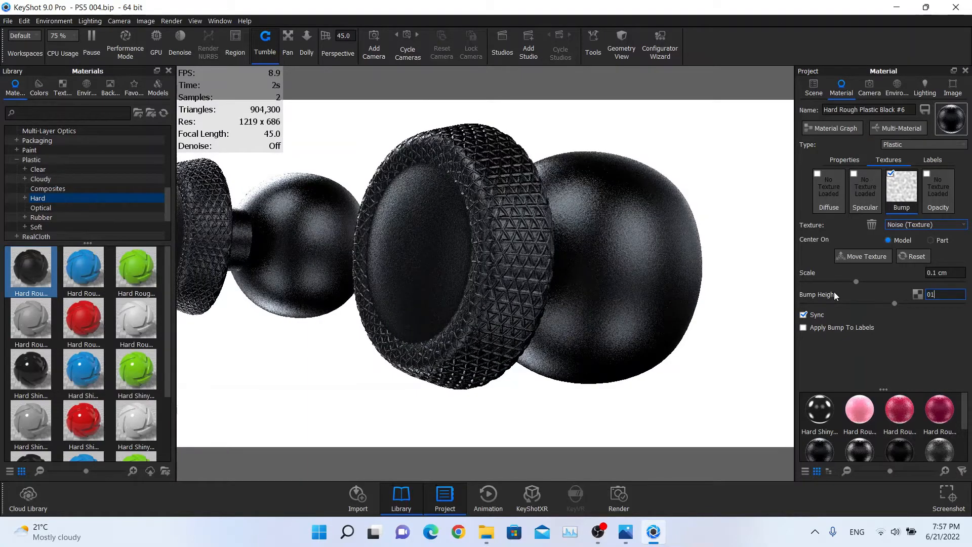
{"action": "type", "text": "5"}
{"action": "key", "text": "Return"}
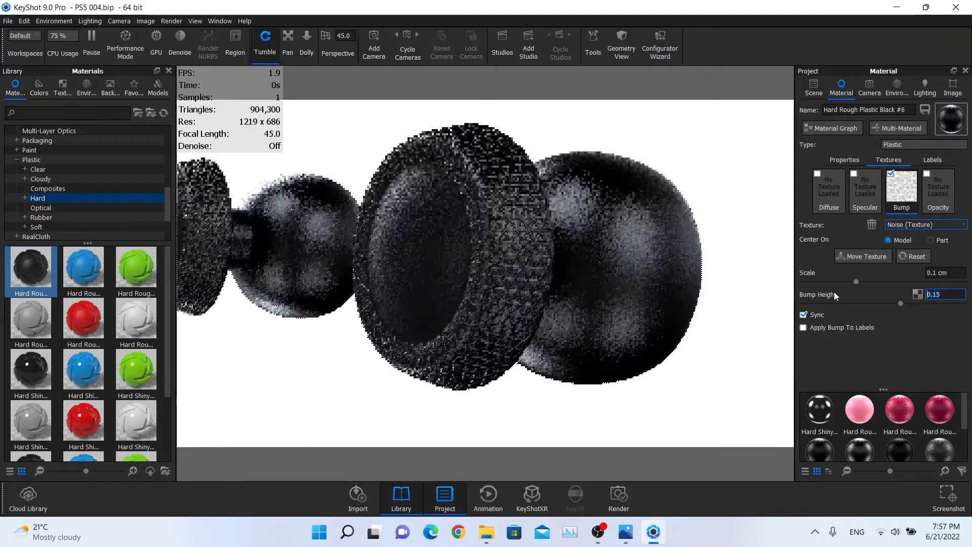
Try noise texture scales of 0.15 cm and 0.175 cm, settling on 0.15 cm.
{"action": "left_click", "coordinate": [936, 272]}
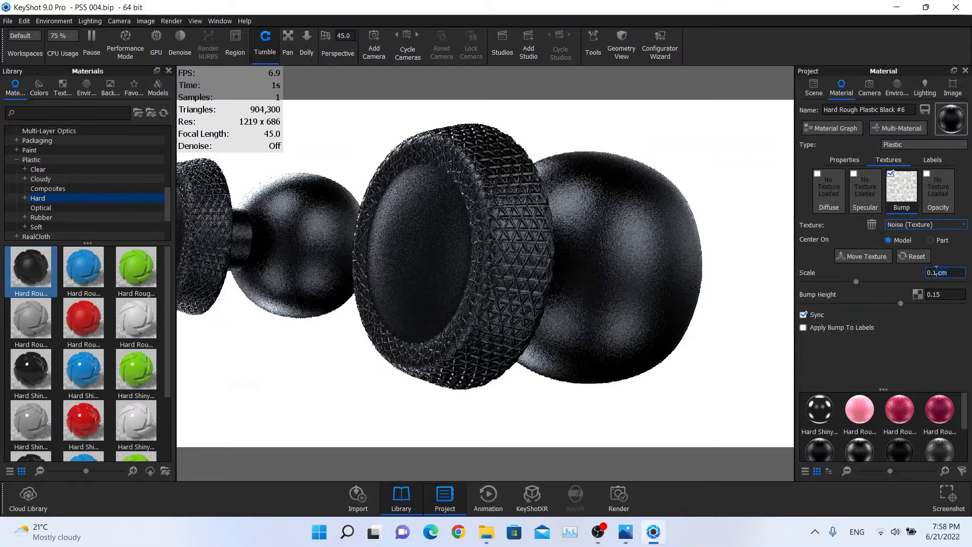
{"action": "key", "text": "Return"}
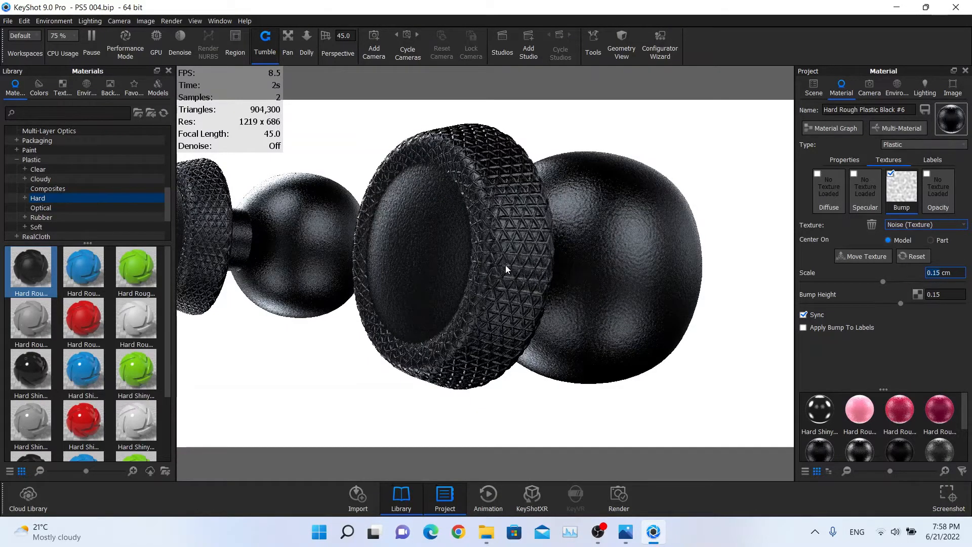
{"action": "type", "text": "0."}
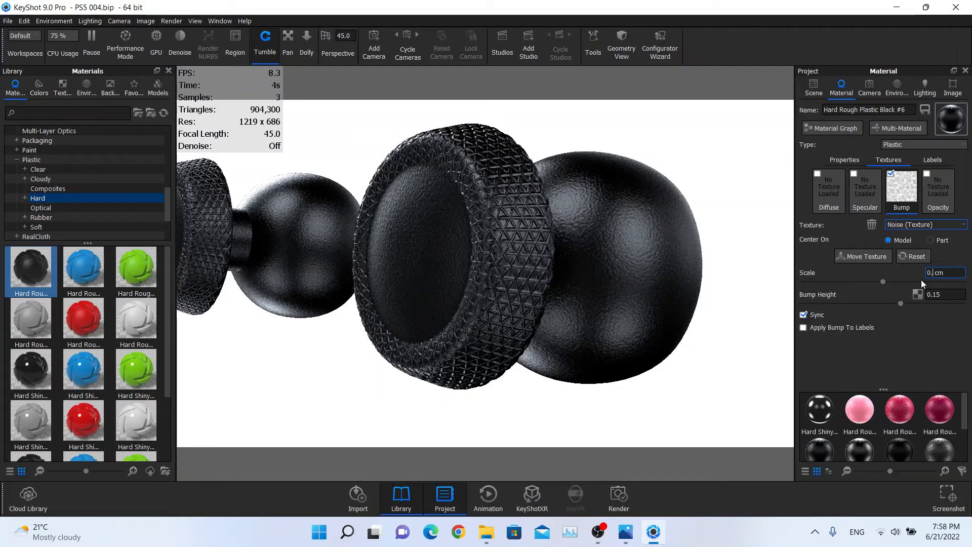
{"action": "type", "text": "175"}
{"action": "key", "text": "Return"}
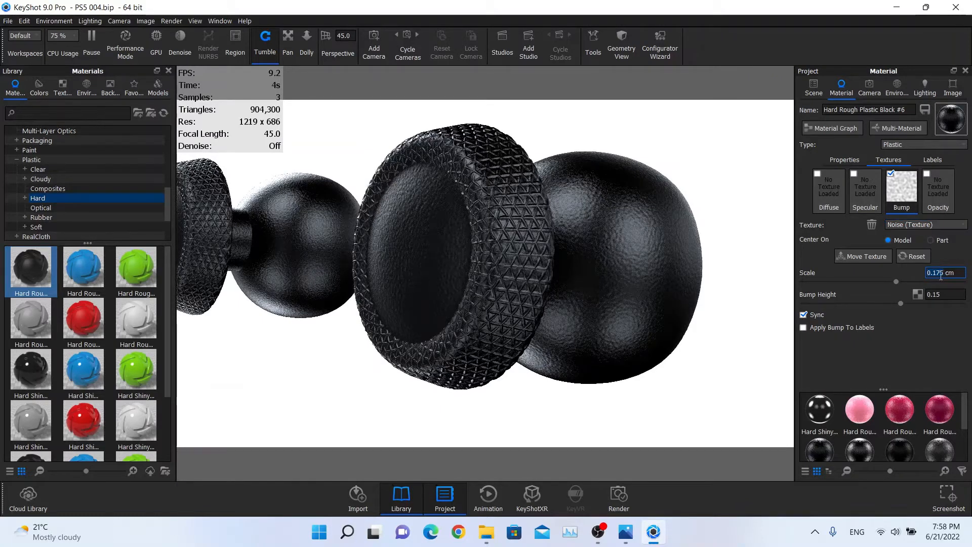
{"action": "key", "text": "Return"}
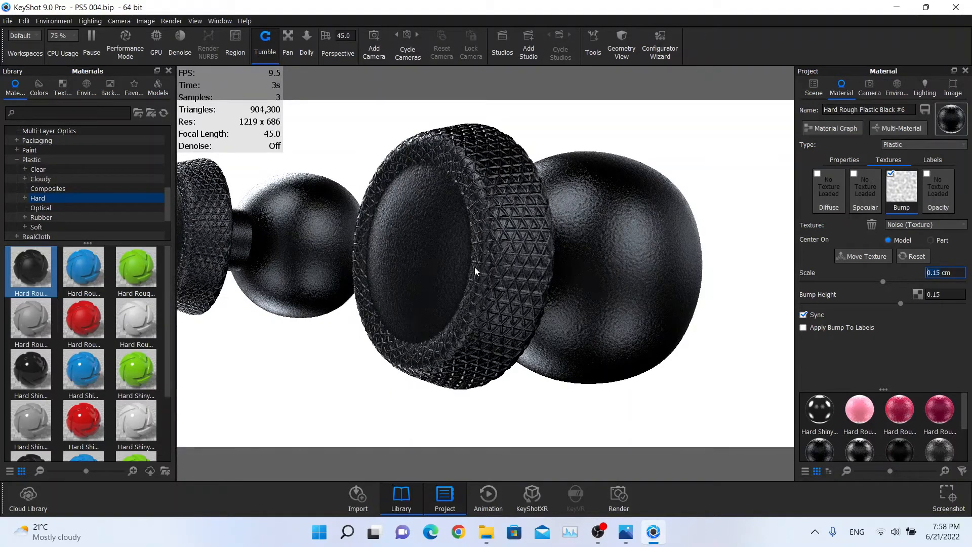
{"action": "left_click", "coordinate": [811, 93]}
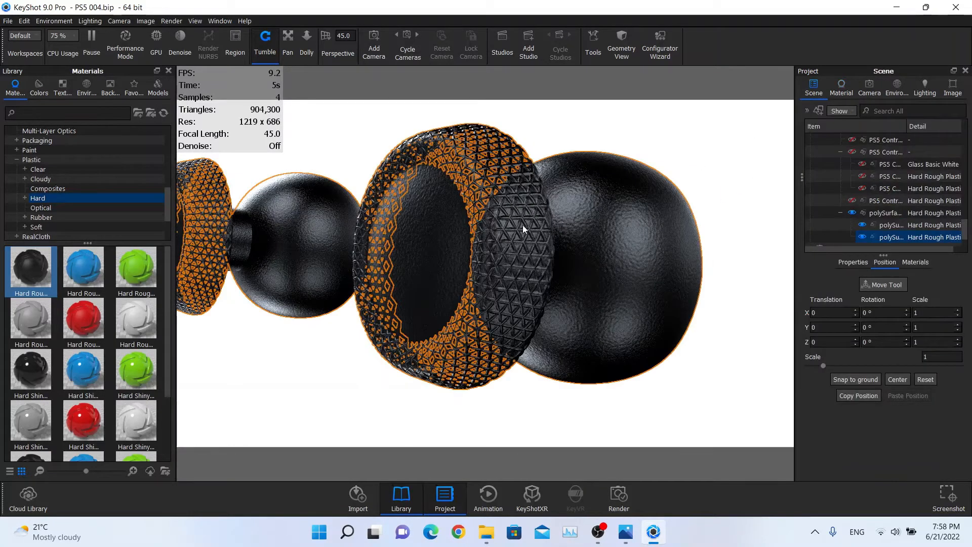
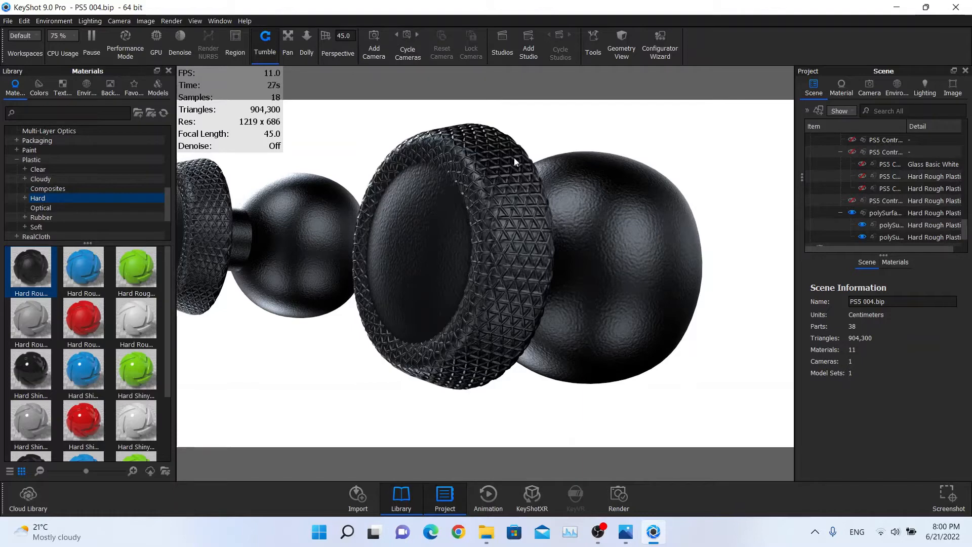
Examine the thumbstick surface and the base beneath it up close in the red controller reference photo.
{"action": "mouse_move", "coordinate": [626, 532]}
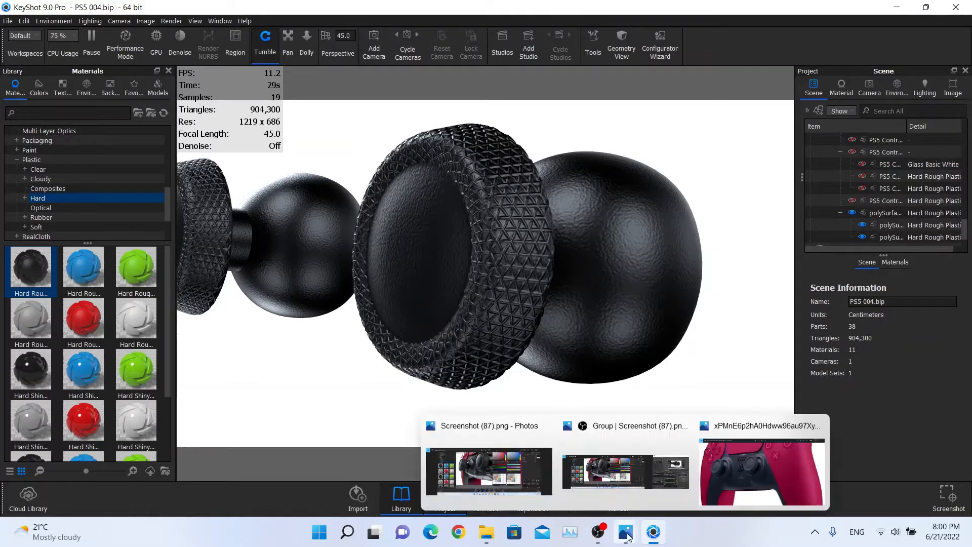
{"action": "left_click", "coordinate": [722, 484]}
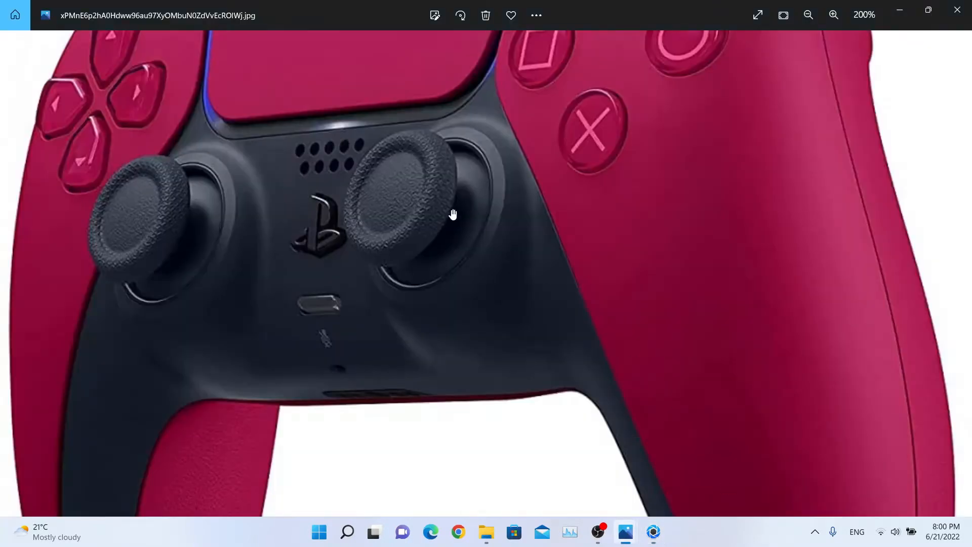
{"action": "scroll", "coordinate": [453, 215], "scroll_direction": "down", "scroll_amount": 3}
{"action": "scroll", "coordinate": [451, 213], "scroll_direction": "up", "scroll_amount": 6}
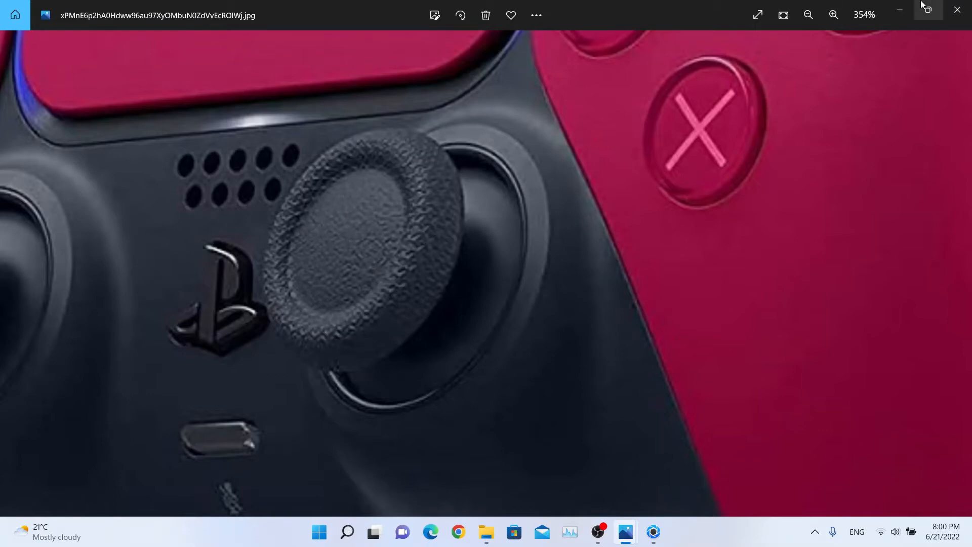
{"action": "left_click", "coordinate": [899, 9]}
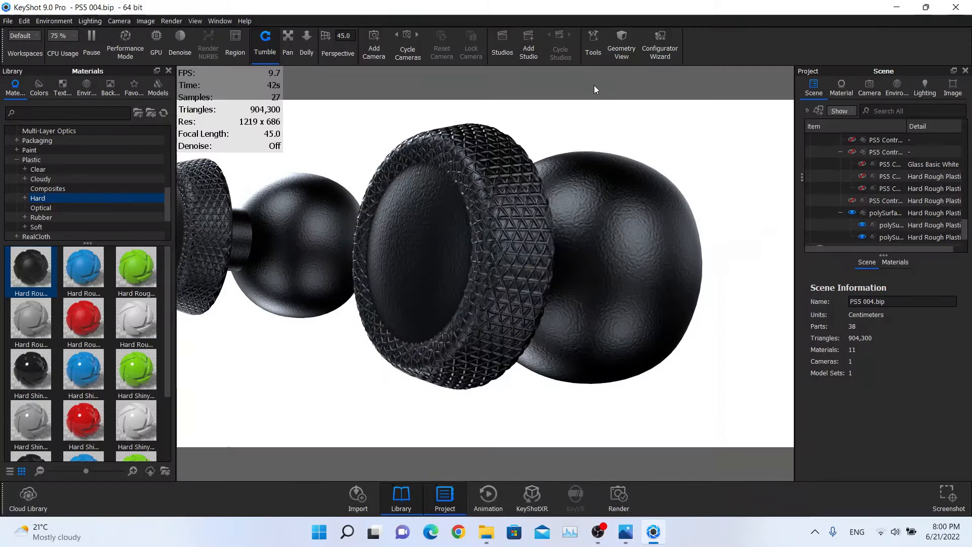
Split the two thumbstick balls off from the textured grip rings into a separate part with Split Separate Objects.
{"action": "left_click", "coordinate": [609, 185]}
{"action": "left_click", "coordinate": [595, 53]}
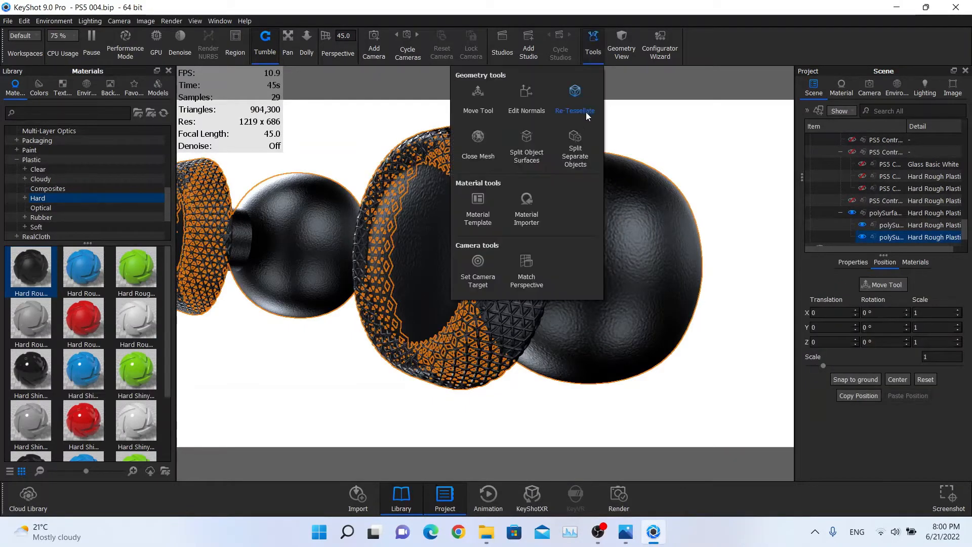
{"action": "left_click", "coordinate": [585, 112]}
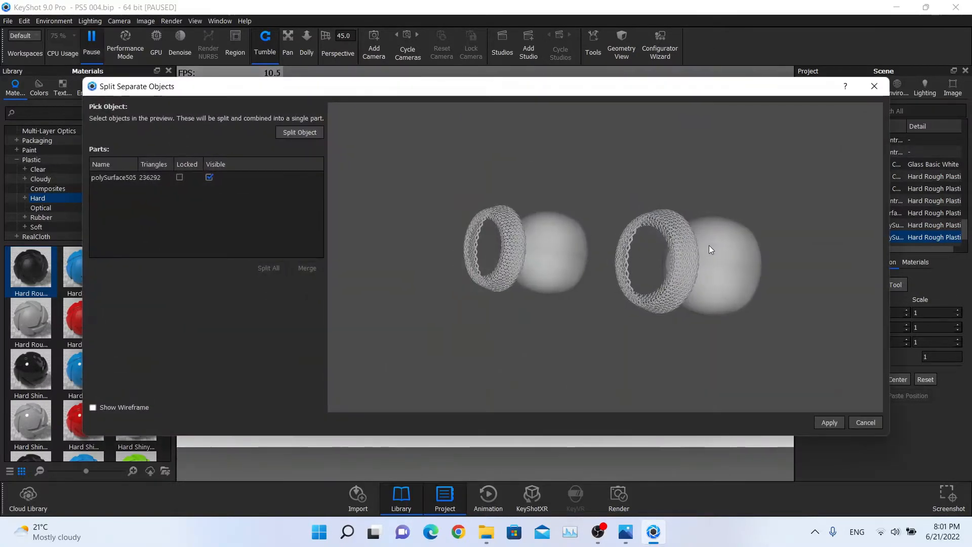
{"action": "left_click", "coordinate": [709, 245]}
{"action": "left_click", "coordinate": [554, 240]}
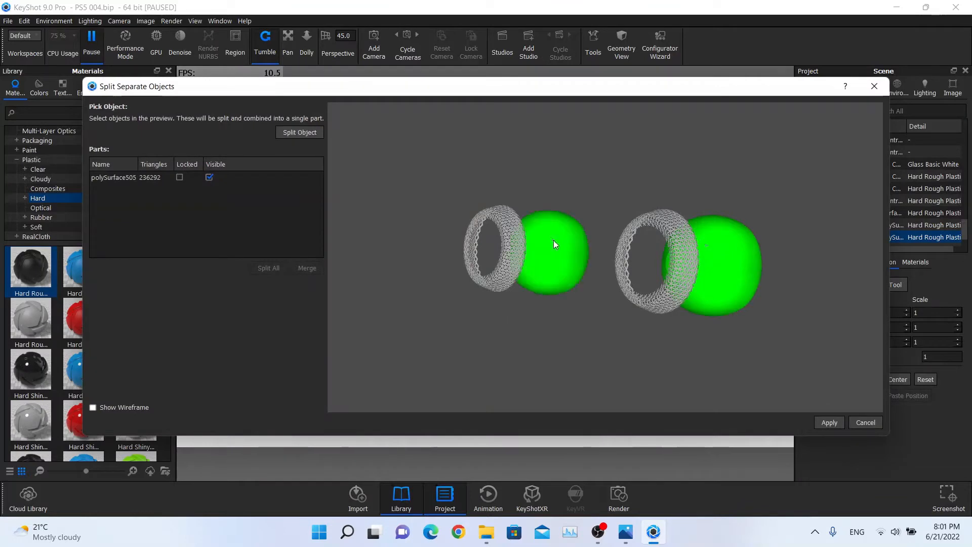
{"action": "left_click", "coordinate": [306, 133]}
{"action": "left_click", "coordinate": [828, 422]}
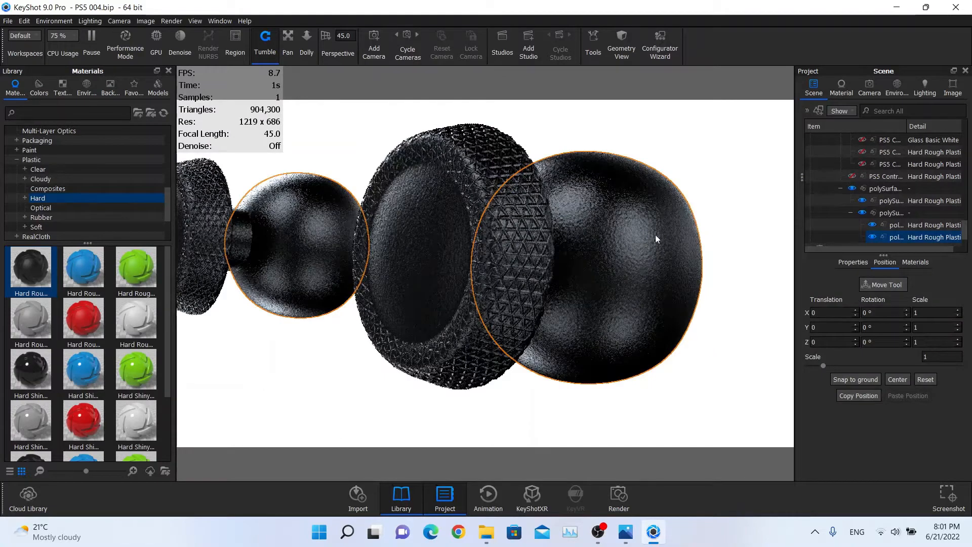
Unlink the thumbstick balls' material and set its noise bump to a scale of 0.1 cm and a height of 0.125.
{"action": "left_click", "coordinate": [853, 263]}
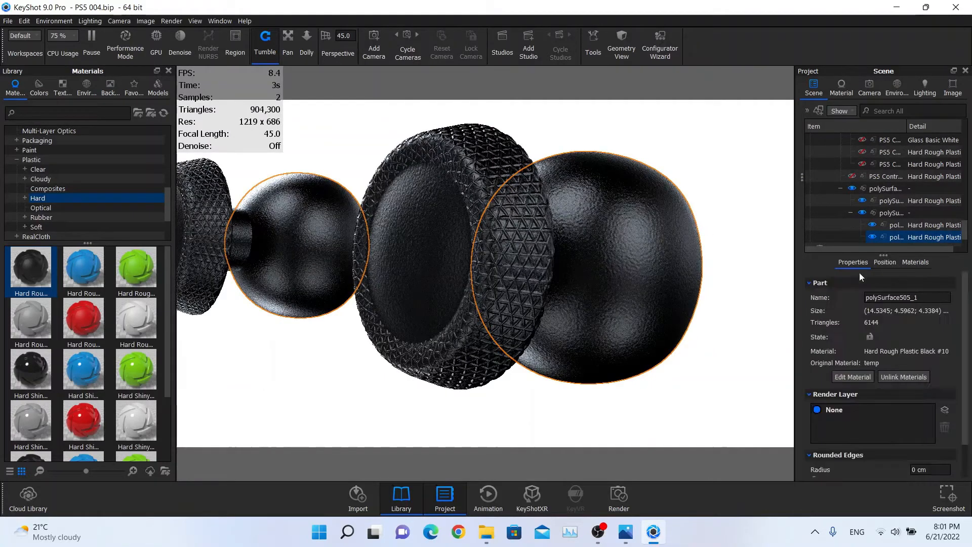
{"action": "left_click", "coordinate": [911, 375]}
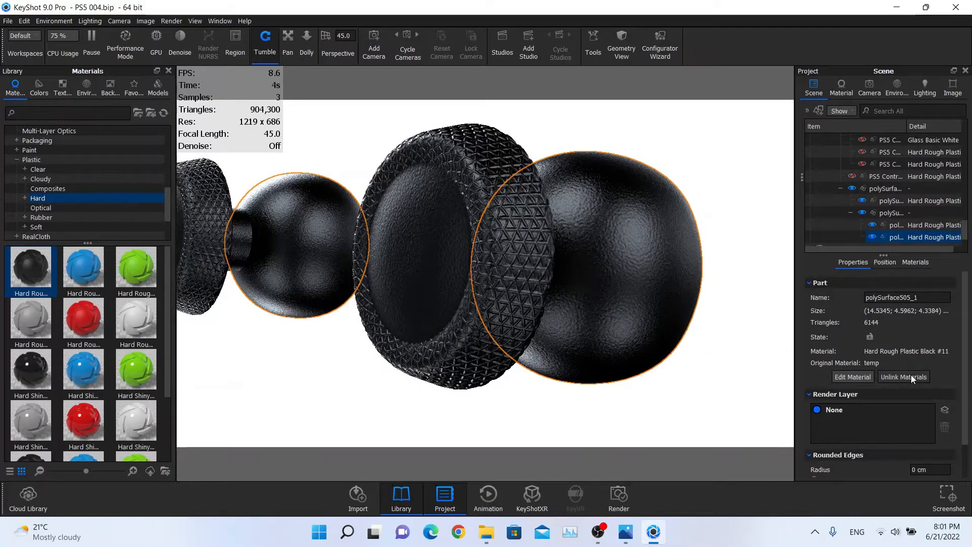
{"action": "double_click", "coordinate": [605, 201]}
{"action": "left_click", "coordinate": [880, 161]}
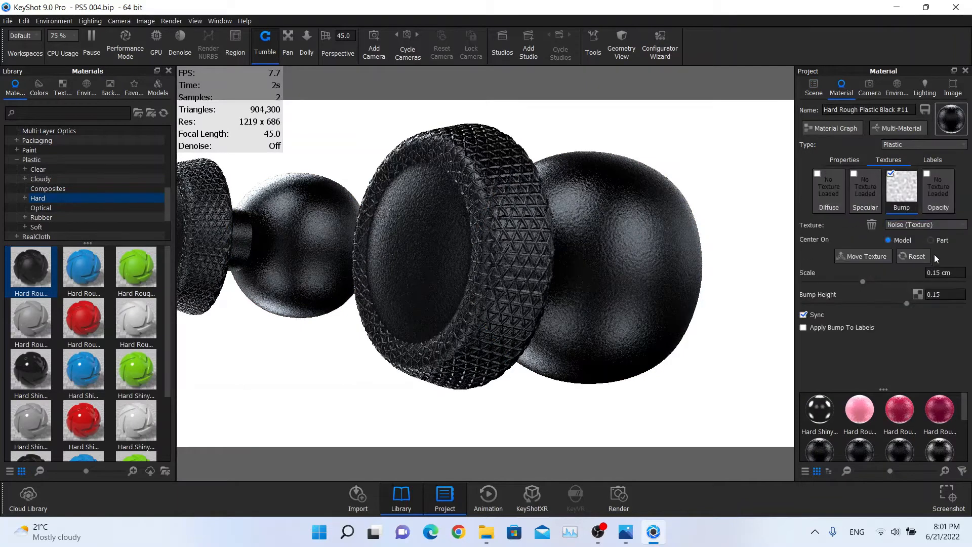
{"action": "left_click", "coordinate": [937, 272]}
{"action": "key", "text": "Return"}
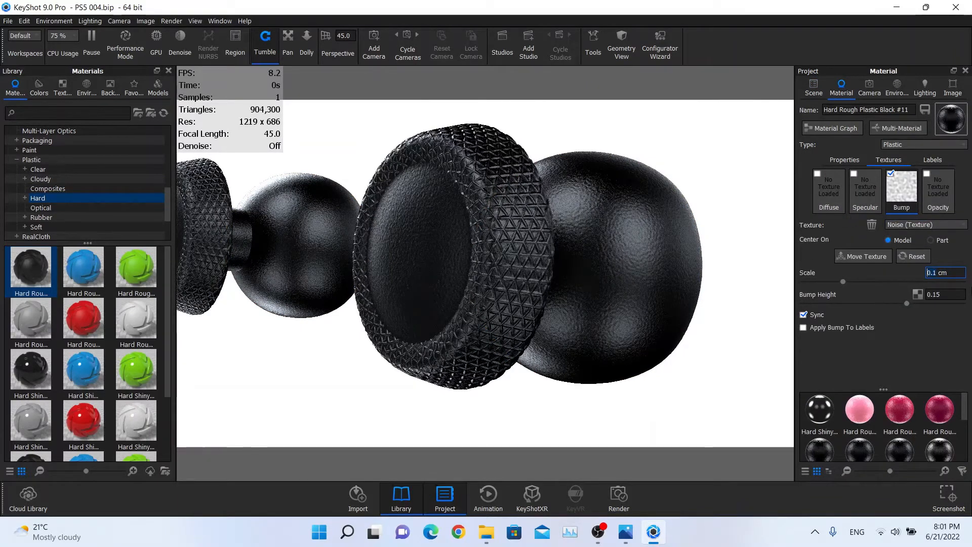
{"action": "left_click", "coordinate": [941, 294]}
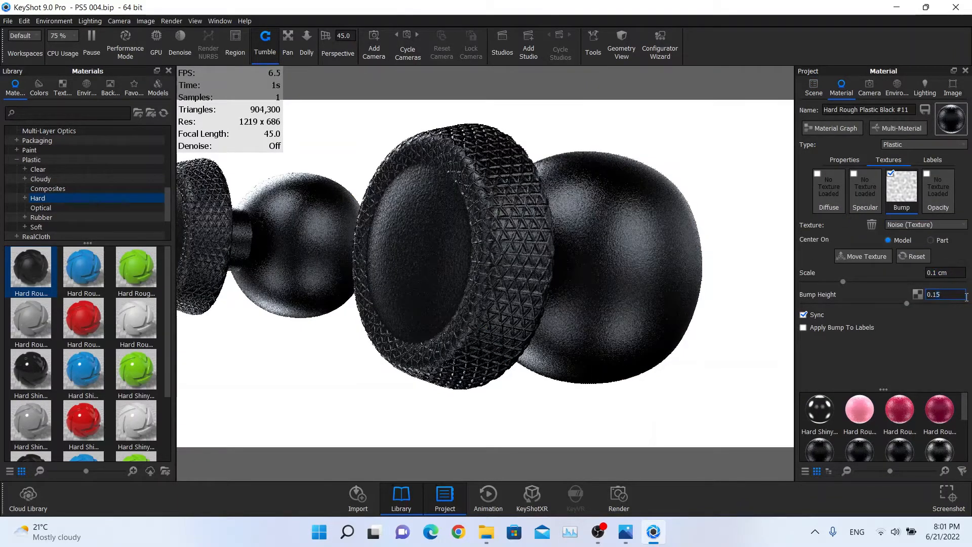
{"action": "type", "text": "5"}
{"action": "key", "text": "Return"}
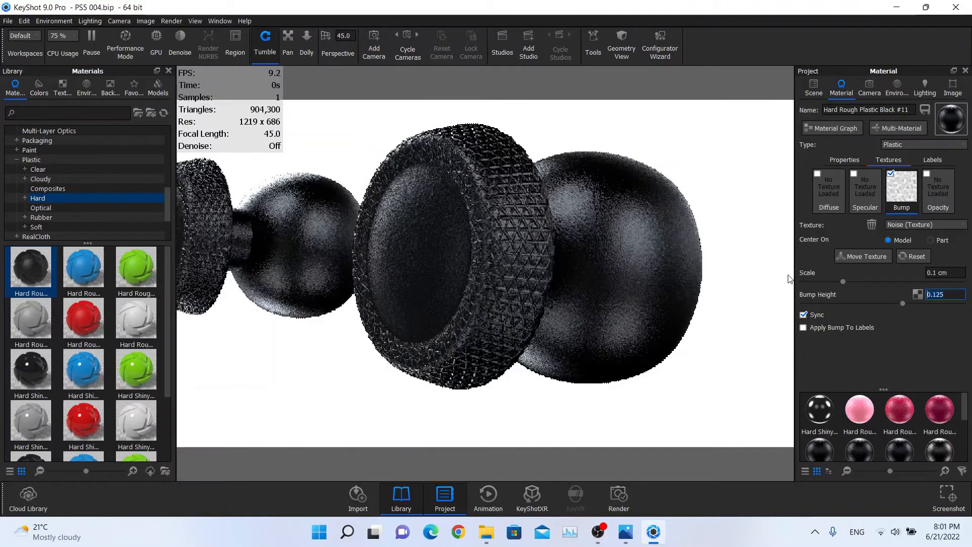
Set the noise bump of the grip rings' material to a scale of 0.1 cm and a height of 0.1.
{"action": "left_click", "coordinate": [813, 91]}
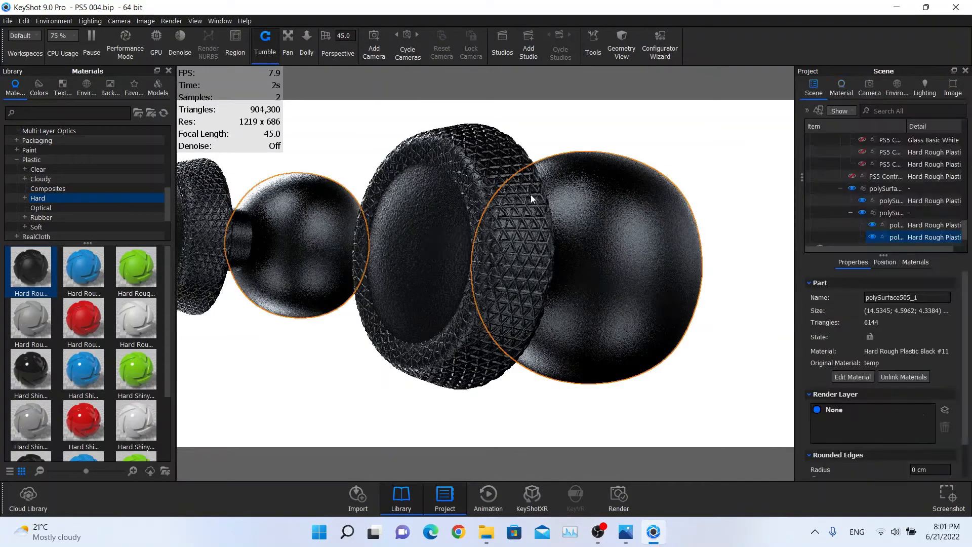
{"action": "left_click", "coordinate": [491, 187]}
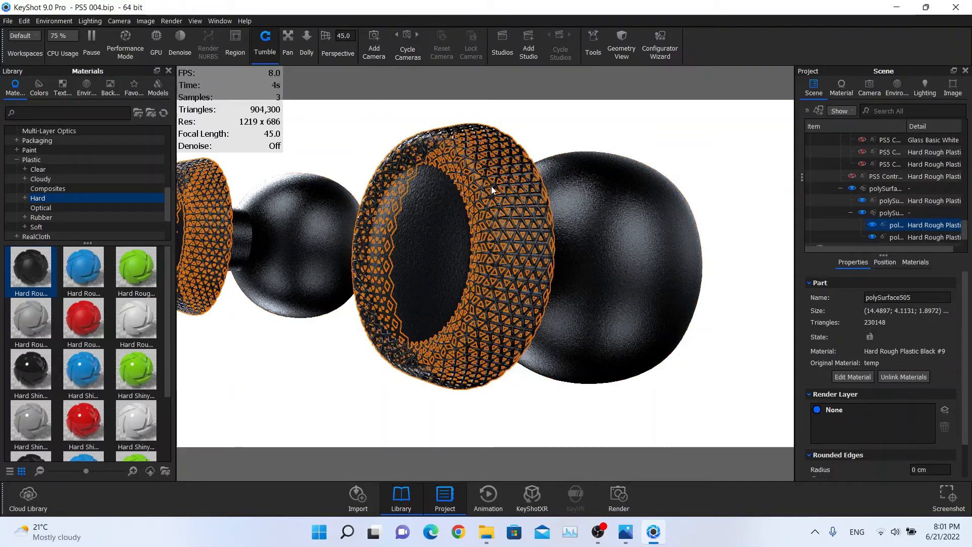
{"action": "double_click", "coordinate": [907, 224]}
{"action": "left_click", "coordinate": [892, 160]}
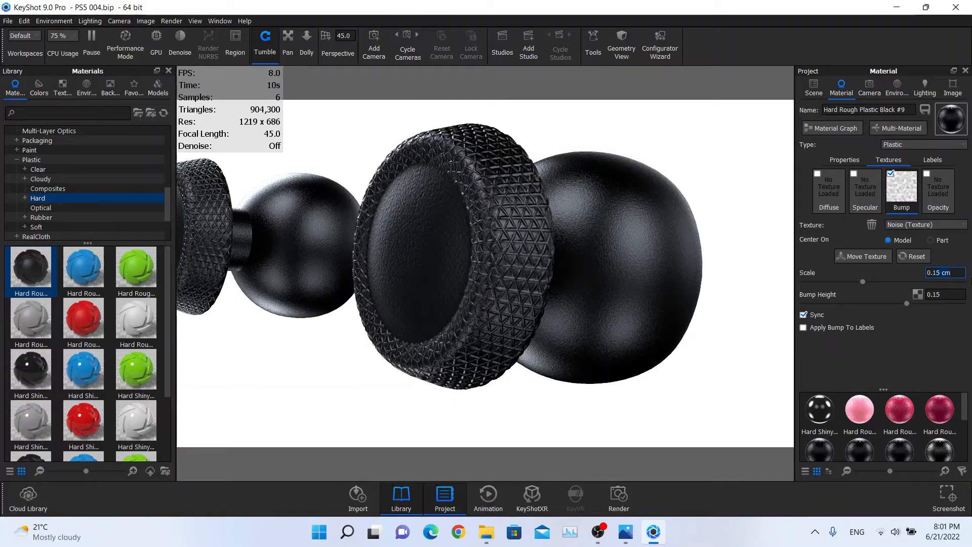
{"action": "key", "text": "Return"}
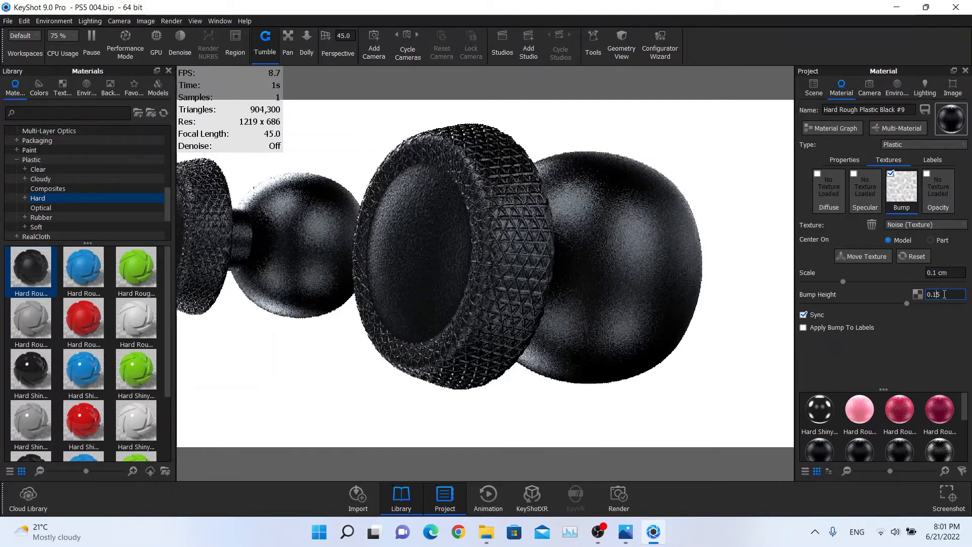
{"action": "key", "text": "Tab"}
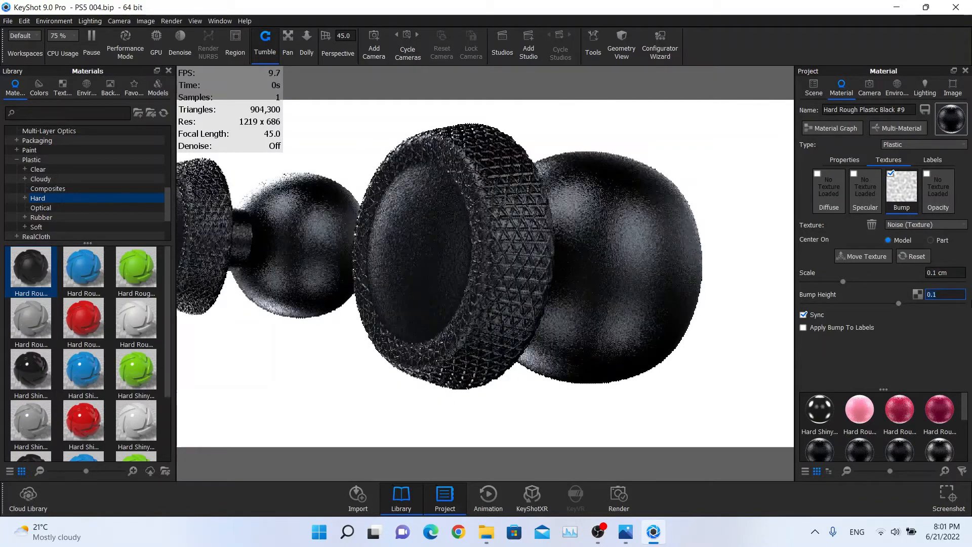
Deselect the grip rings and show all hidden parts of the controller again.
{"action": "left_click", "coordinate": [813, 88]}
{"action": "left_click", "coordinate": [401, 259]}
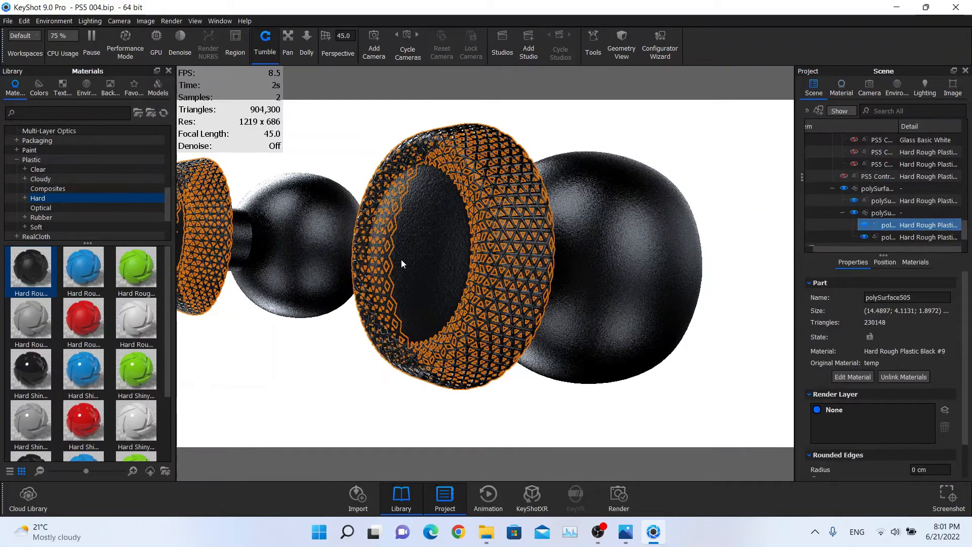
{"action": "left_click", "coordinate": [523, 140]}
{"action": "right_click", "coordinate": [396, 162]}
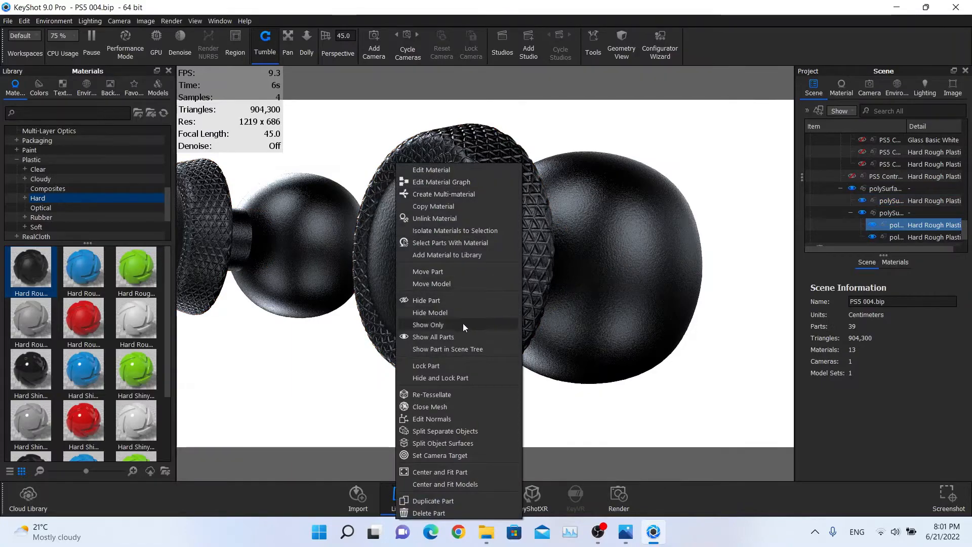
{"action": "left_click", "coordinate": [459, 338]}
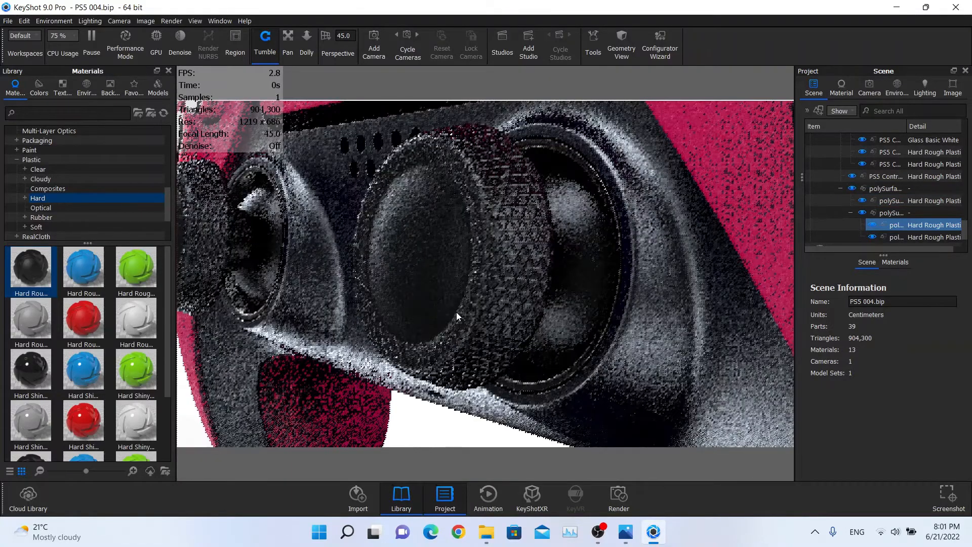
Return the view to the saved Camera 1 angle and make Free Camera active from there.
{"action": "double_click", "coordinate": [441, 251]}
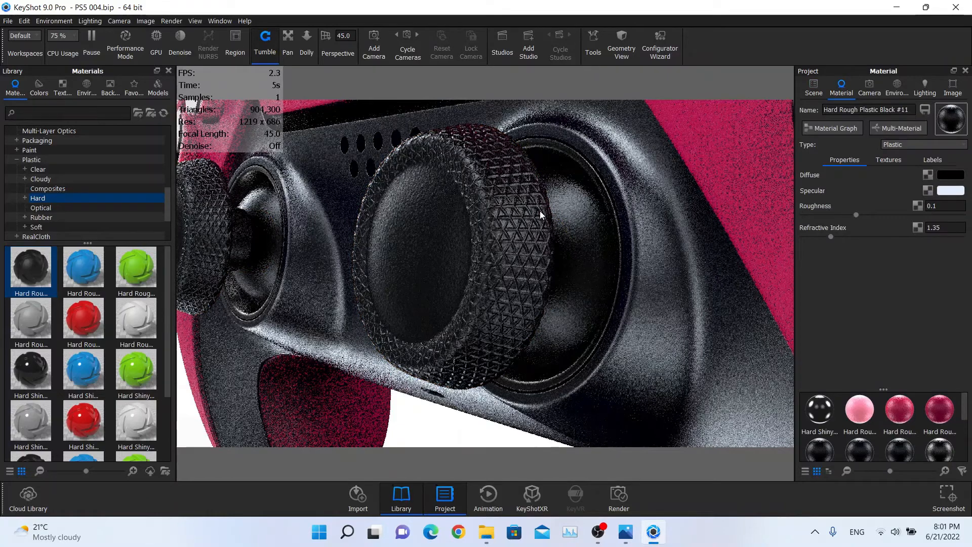
{"action": "scroll", "coordinate": [782, 164], "scroll_direction": "down", "scroll_amount": 5}
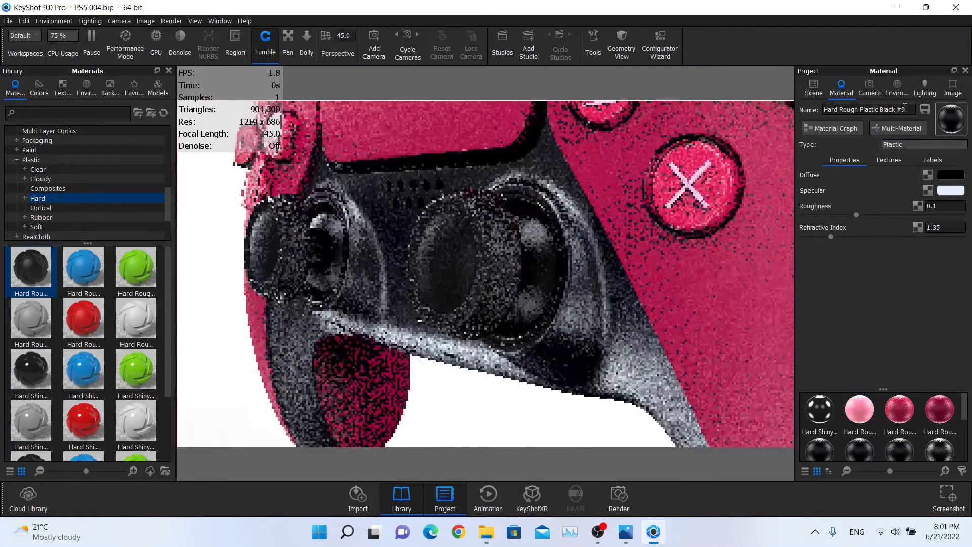
{"action": "left_click", "coordinate": [882, 93]}
{"action": "left_click", "coordinate": [853, 119]}
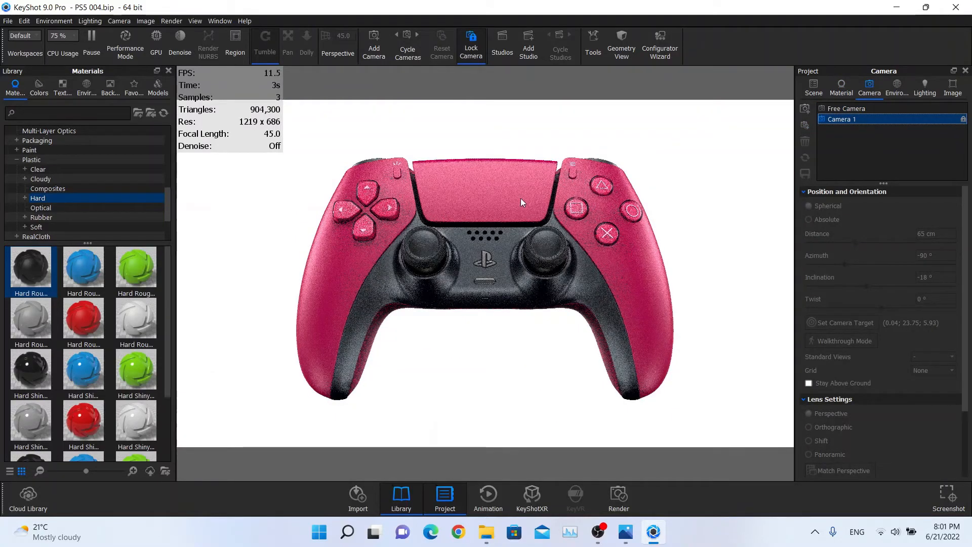
{"action": "left_click", "coordinate": [891, 110]}
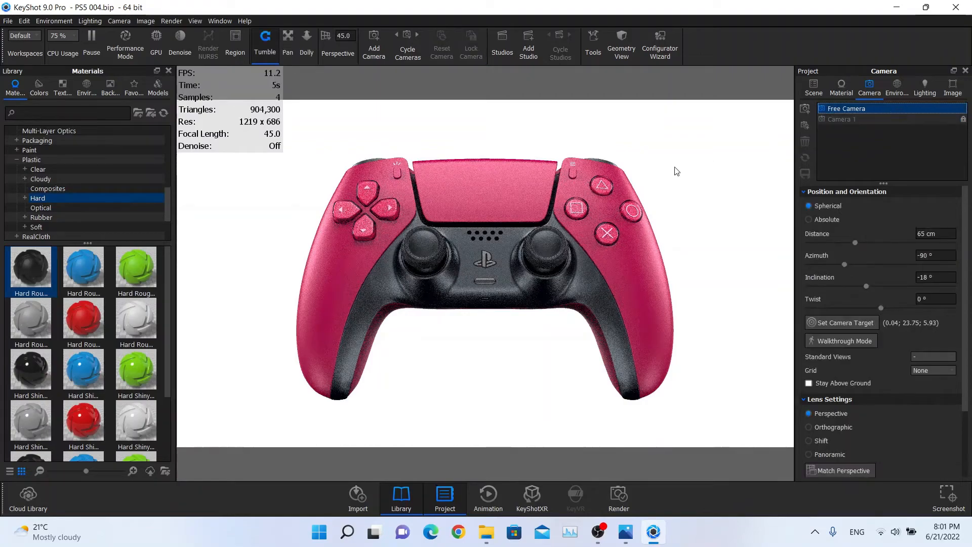
Apply the Hard Rough Plastic Black material to the dark cover strip in the gap around the touchpad.
{"action": "left_click_drag", "start_coordinate": [673, 169], "coordinate": [451, 387]}
{"action": "middle_click_drag", "start_coordinate": [610, 263], "coordinate": [562, 124]}
{"action": "scroll", "coordinate": [572, 160], "scroll_direction": "up", "scroll_amount": 3}
{"action": "left_click_drag", "start_coordinate": [562, 124], "coordinate": [420, 271]}
{"action": "scroll", "coordinate": [554, 244], "scroll_direction": "up", "scroll_amount": 4}
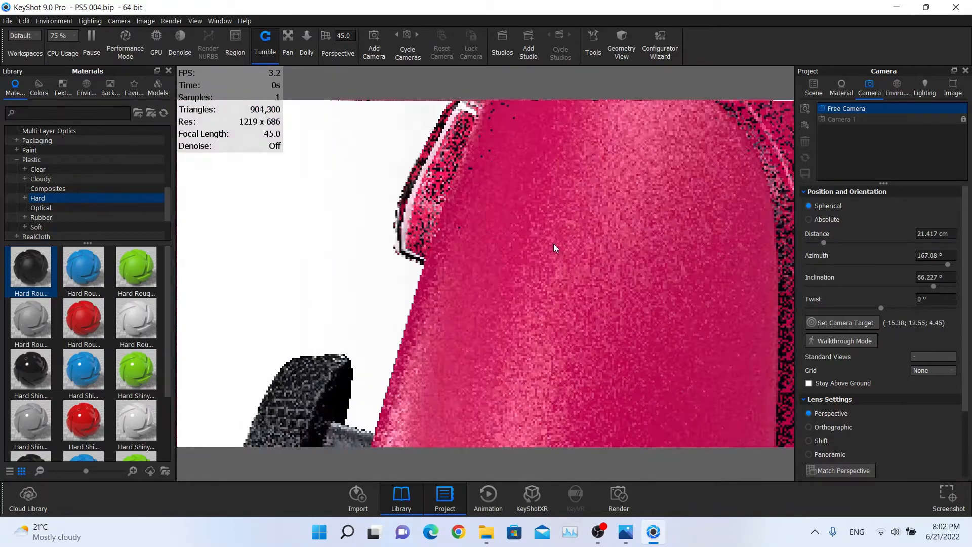
{"action": "scroll", "coordinate": [563, 244], "scroll_direction": "down", "scroll_amount": 5}
{"action": "mouse_move", "coordinate": [575, 242]}
{"action": "left_mouse_down"}
{"action": "mouse_move", "coordinate": [557, 266]}
{"action": "mouse_move", "coordinate": [591, 285]}
{"action": "left_mouse_up"}
{"action": "middle_click_drag", "start_coordinate": [653, 367], "coordinate": [565, 299]}
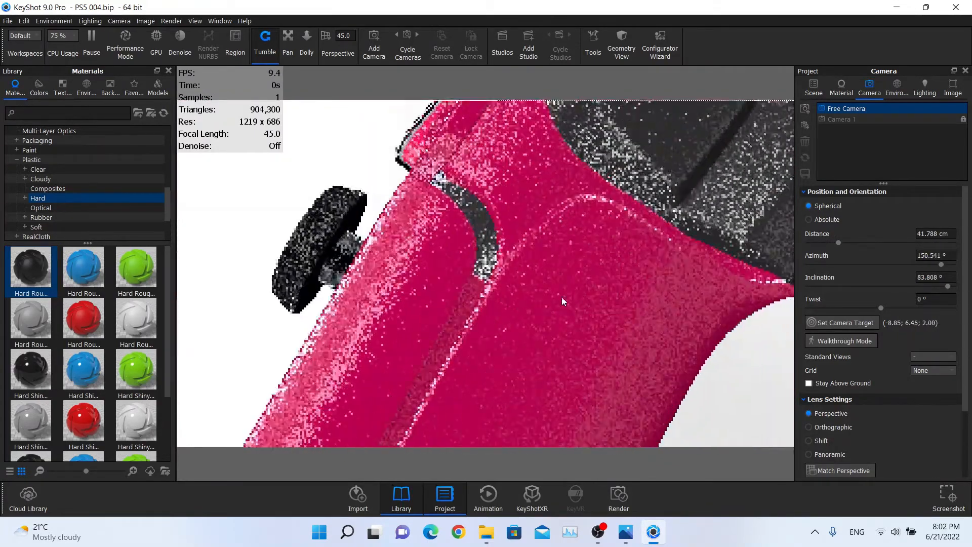
{"action": "left_click", "coordinate": [814, 89]}
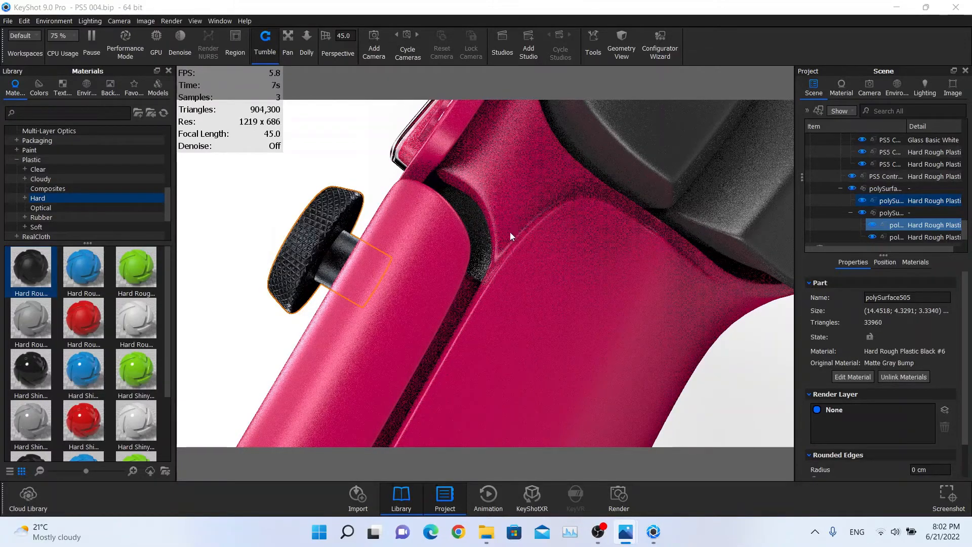
{"action": "left_click", "coordinate": [463, 221]}
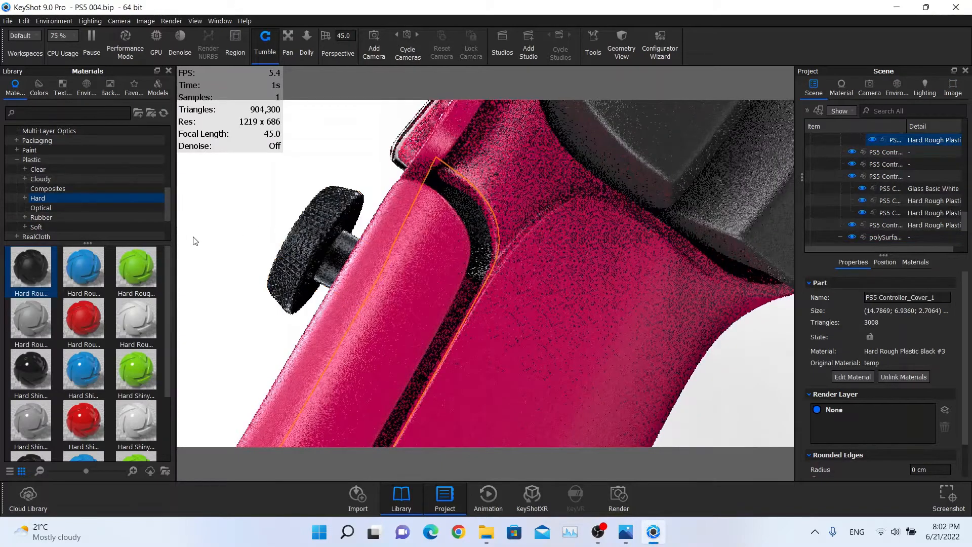
{"action": "left_click_drag", "start_coordinate": [31, 267], "coordinate": [889, 154]}
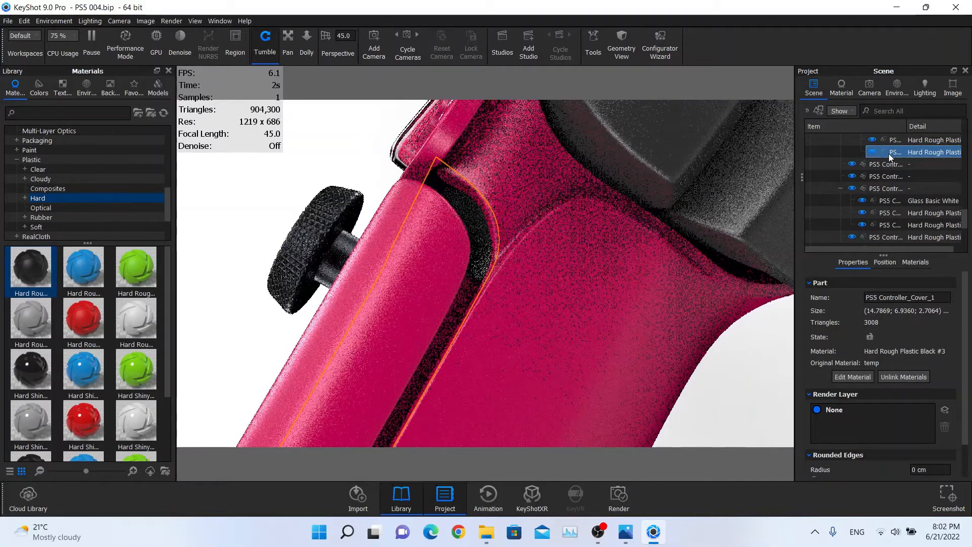
Check the diffuse color and properties of the touchpad gap strip's material.
{"action": "double_click", "coordinate": [889, 154]}
{"action": "left_click", "coordinate": [956, 176]}
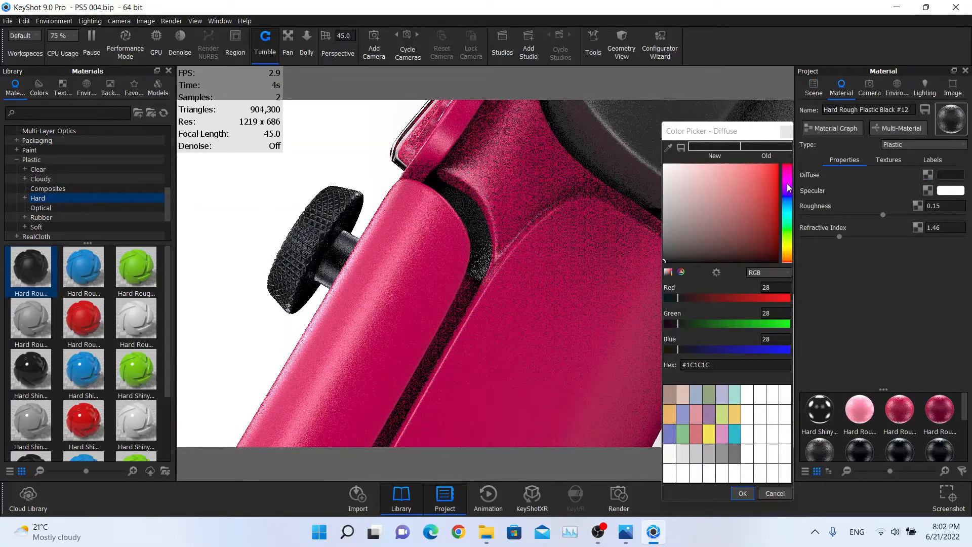
{"action": "left_click", "coordinate": [742, 493]}
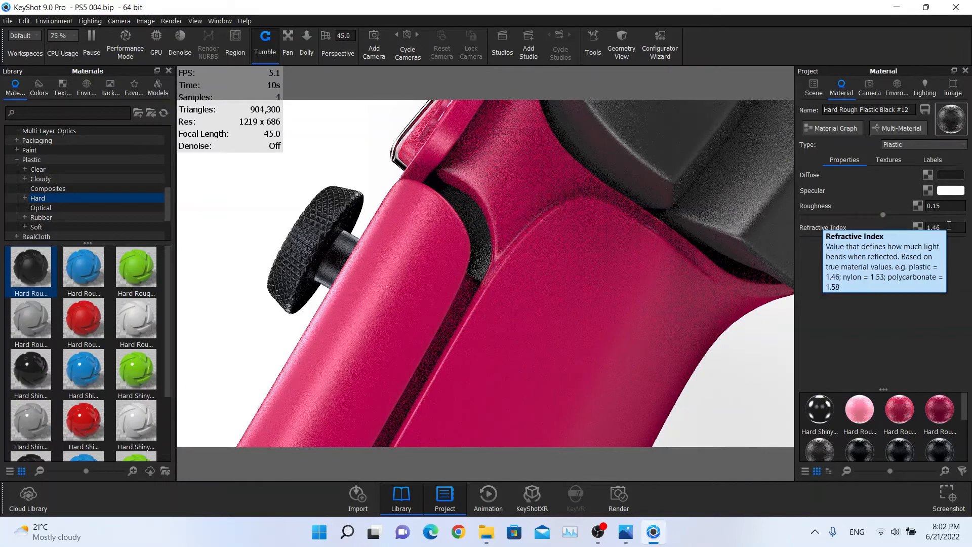
{"action": "left_click", "coordinate": [814, 87]}
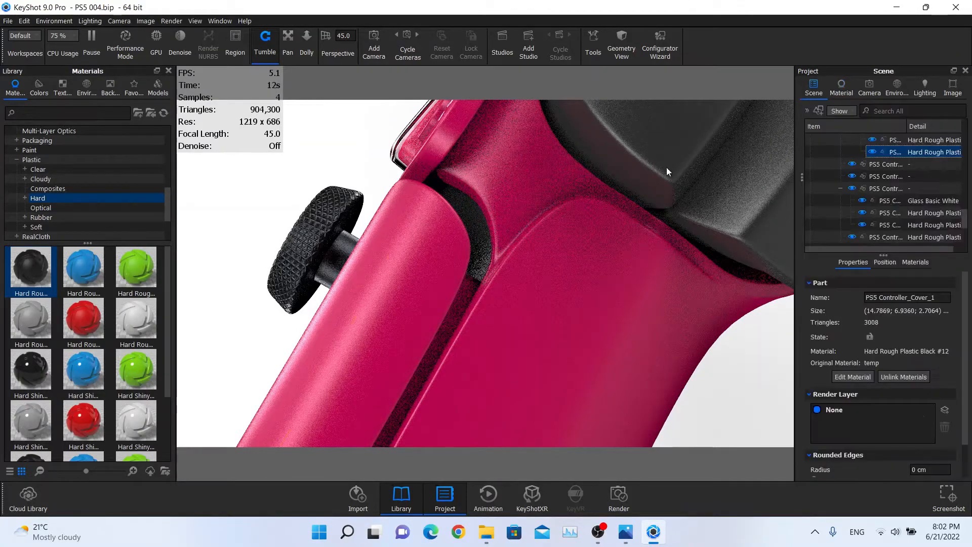
{"action": "double_click", "coordinate": [475, 230]}
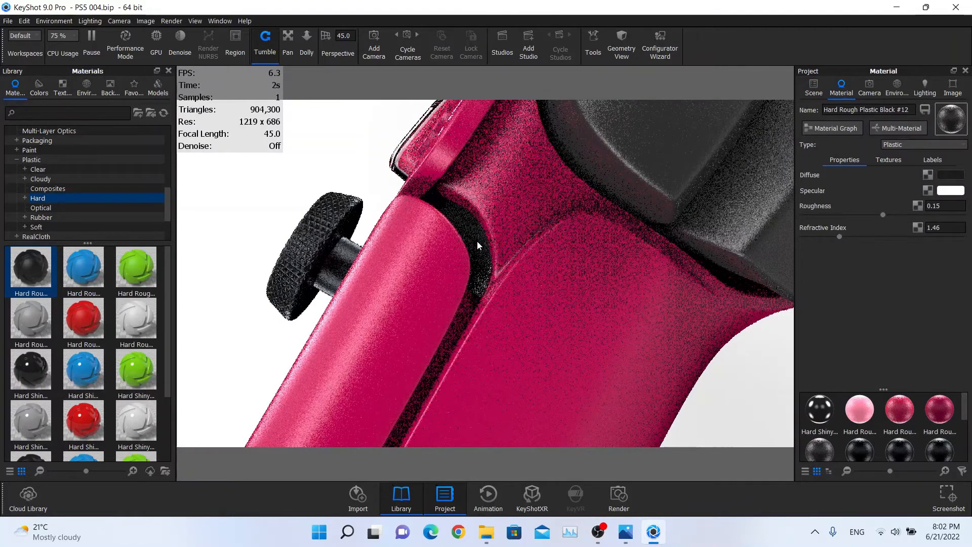
Apply the Metal Rough Black material from the basic rough metals to the USB port housing above the SONY logo.
{"action": "scroll", "coordinate": [478, 248], "scroll_direction": "down", "scroll_amount": 10}
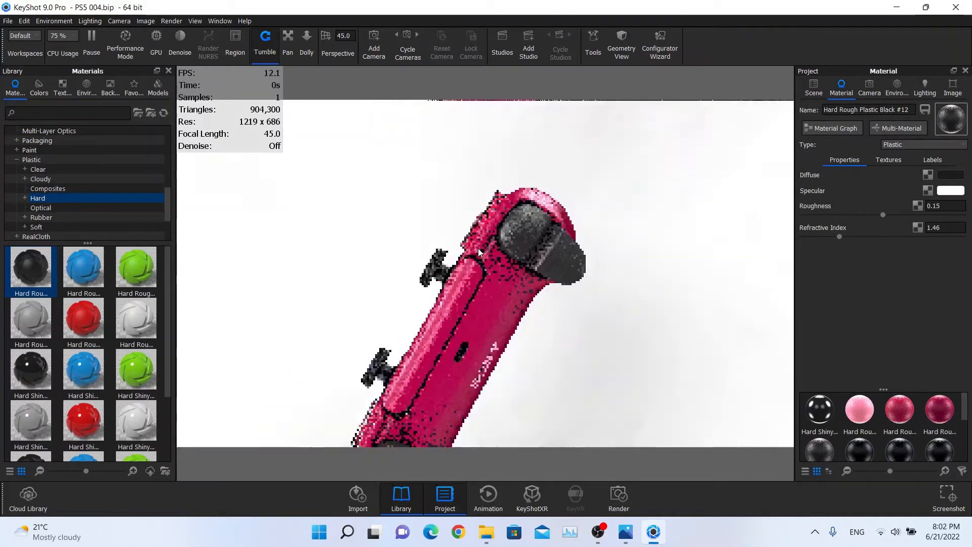
{"action": "left_click_drag", "start_coordinate": [478, 248], "coordinate": [734, 142]}
{"action": "scroll", "coordinate": [430, 297], "scroll_direction": "up", "scroll_amount": 5}
{"action": "scroll", "coordinate": [526, 135], "scroll_direction": "up", "scroll_amount": 3}
{"action": "scroll", "coordinate": [469, 247], "scroll_direction": "up", "scroll_amount": 5}
{"action": "left_click", "coordinate": [812, 89]}
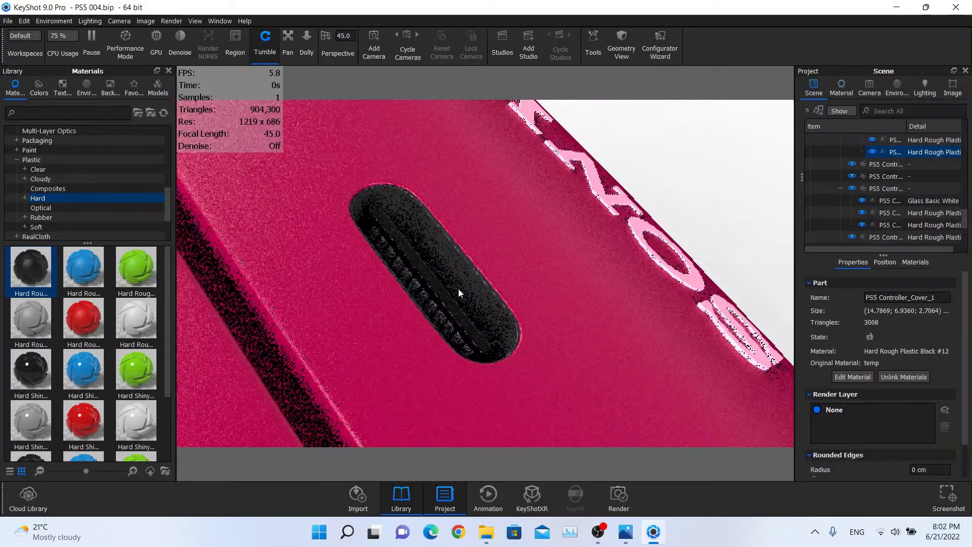
{"action": "left_click", "coordinate": [435, 251]}
{"action": "scroll", "coordinate": [61, 190], "scroll_direction": "down", "scroll_amount": 1}
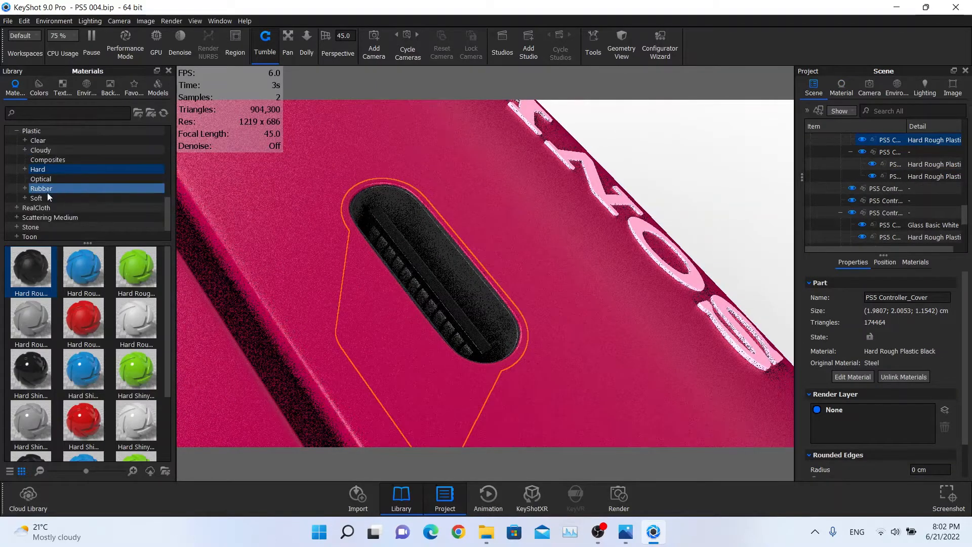
{"action": "scroll", "coordinate": [51, 195], "scroll_direction": "up", "scroll_amount": 5}
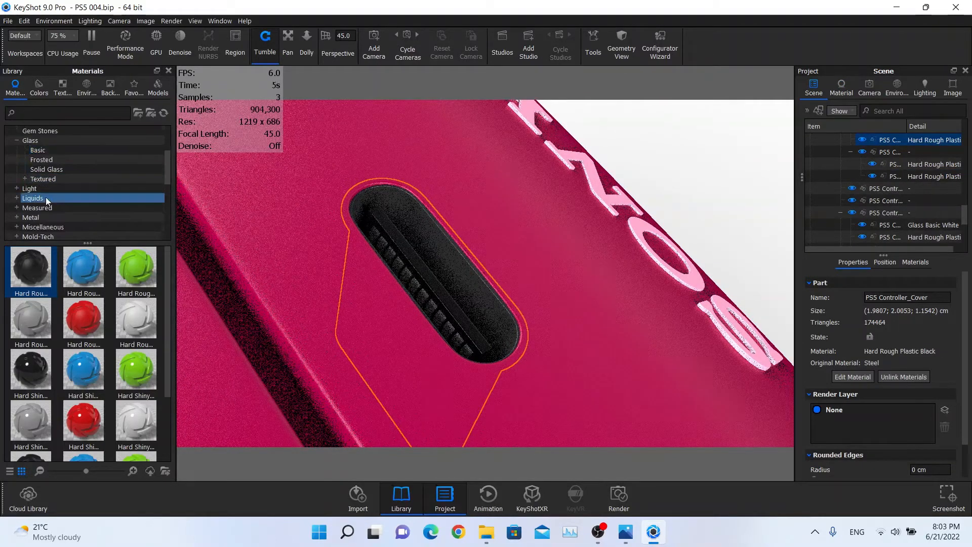
{"action": "scroll", "coordinate": [46, 202], "scroll_direction": "down", "scroll_amount": 1}
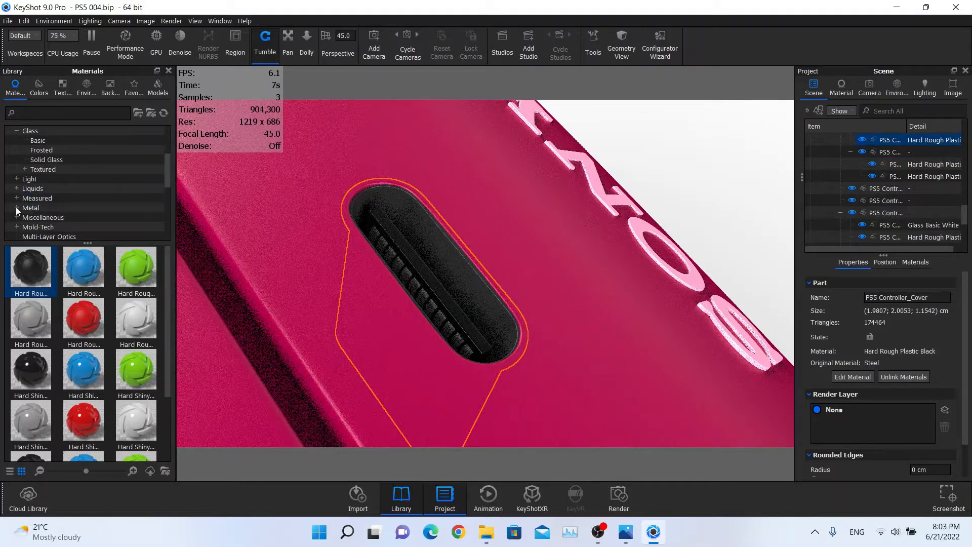
{"action": "left_click", "coordinate": [35, 208]}
{"action": "scroll", "coordinate": [40, 227], "scroll_direction": "down", "scroll_amount": 2}
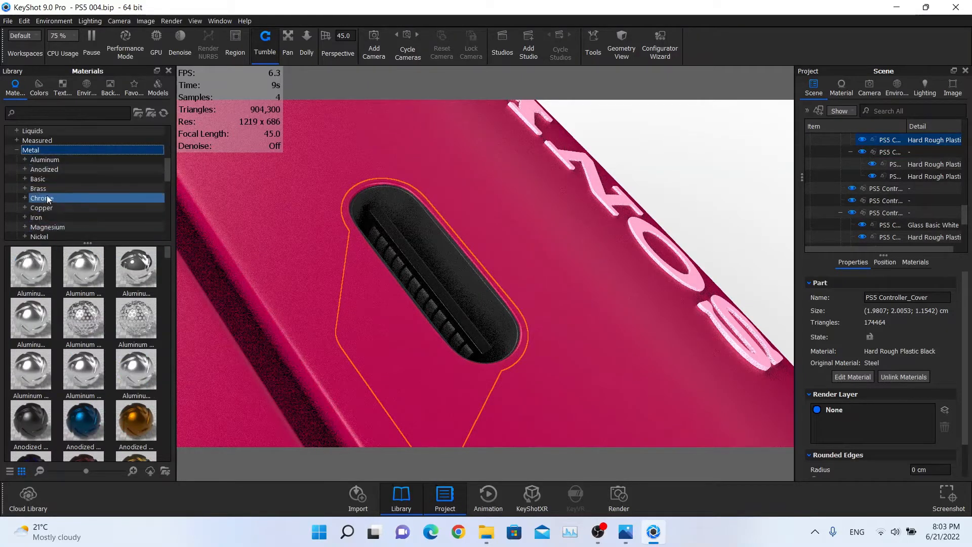
{"action": "left_click", "coordinate": [47, 179]}
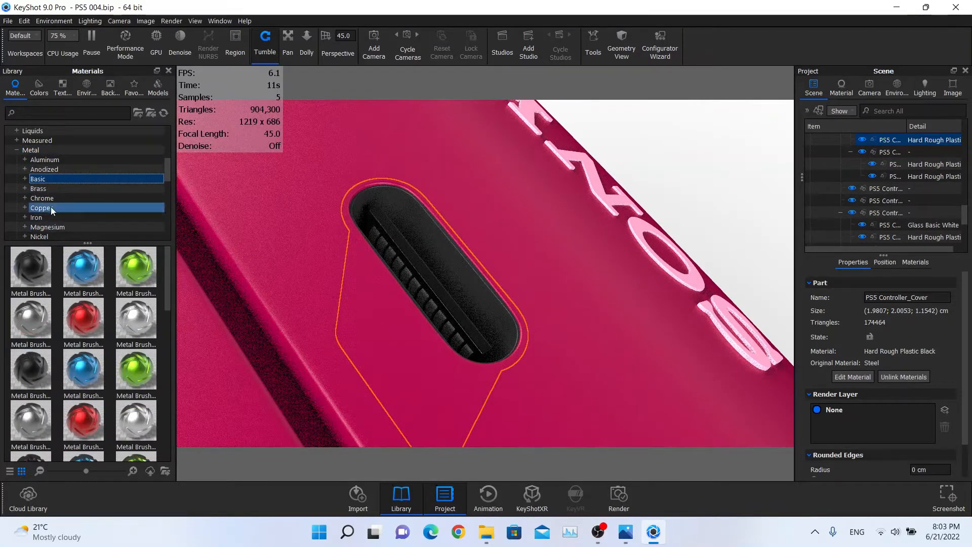
{"action": "left_click", "coordinate": [25, 179]}
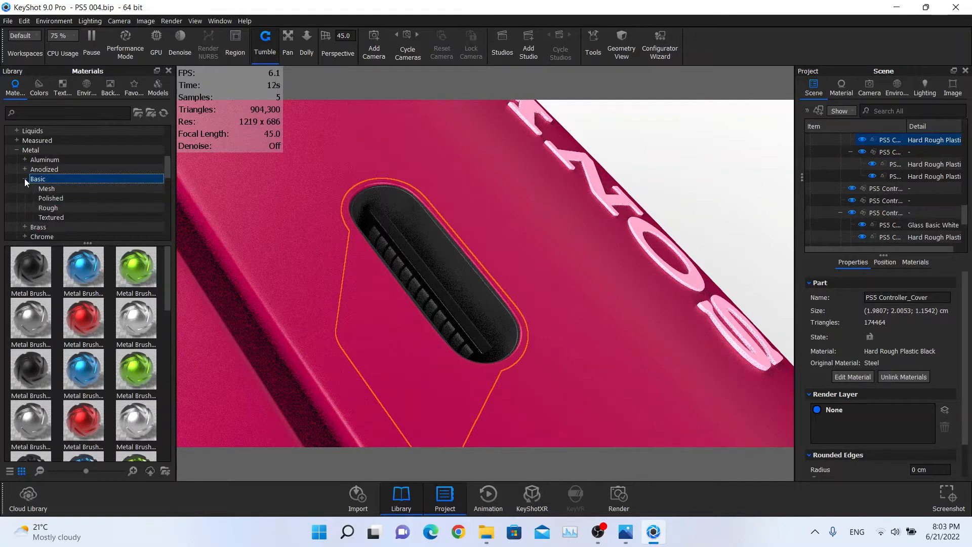
{"action": "left_click", "coordinate": [59, 206]}
{"action": "left_click_drag", "start_coordinate": [46, 258], "coordinate": [895, 166]}
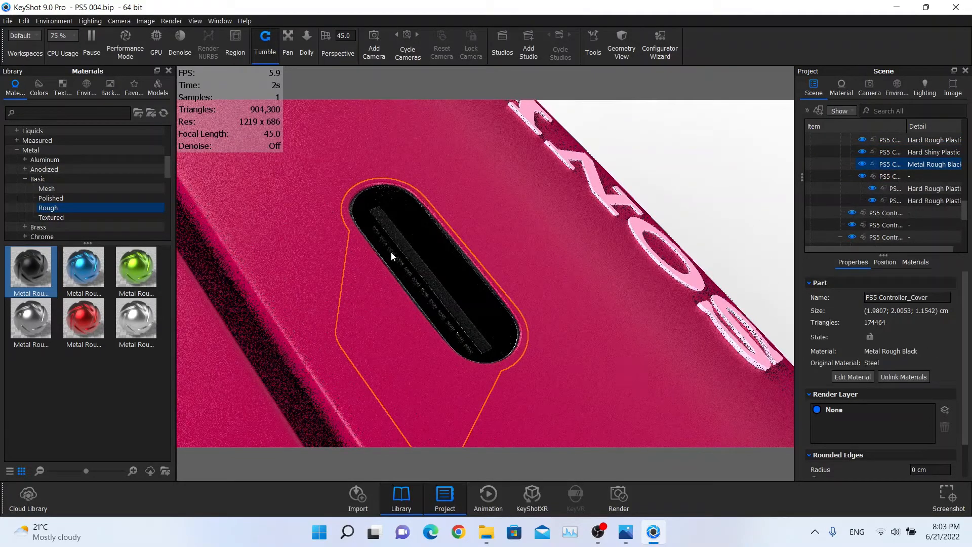
Inspect which parts and materials make up the USB port's housing and its inner connector.
{"action": "double_click", "coordinate": [402, 246]}
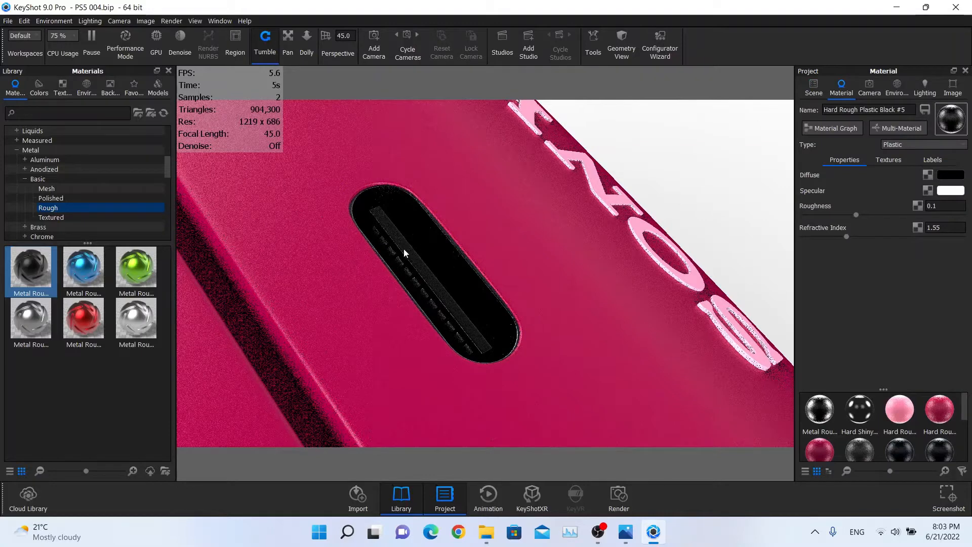
{"action": "left_click", "coordinate": [824, 90]}
{"action": "left_click", "coordinate": [393, 256]}
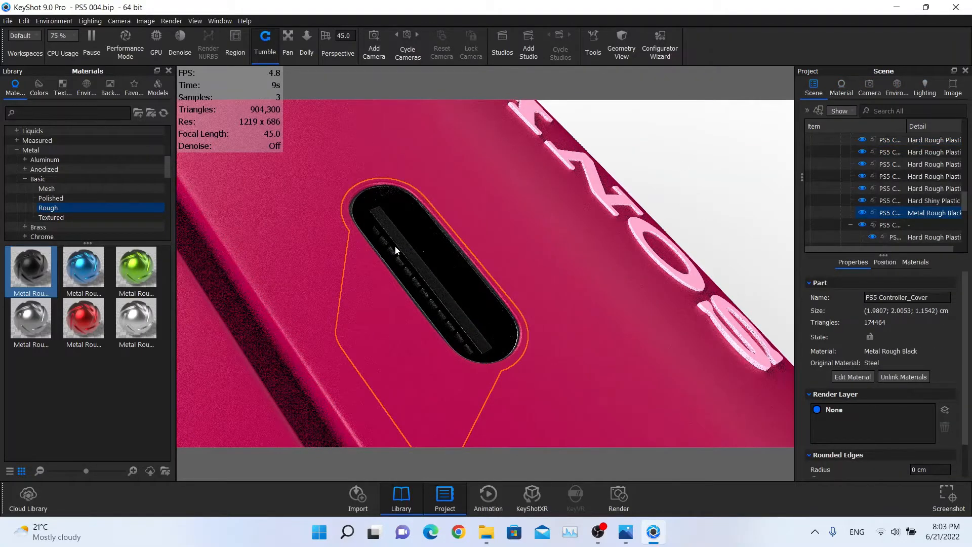
{"action": "left_click", "coordinate": [395, 246]}
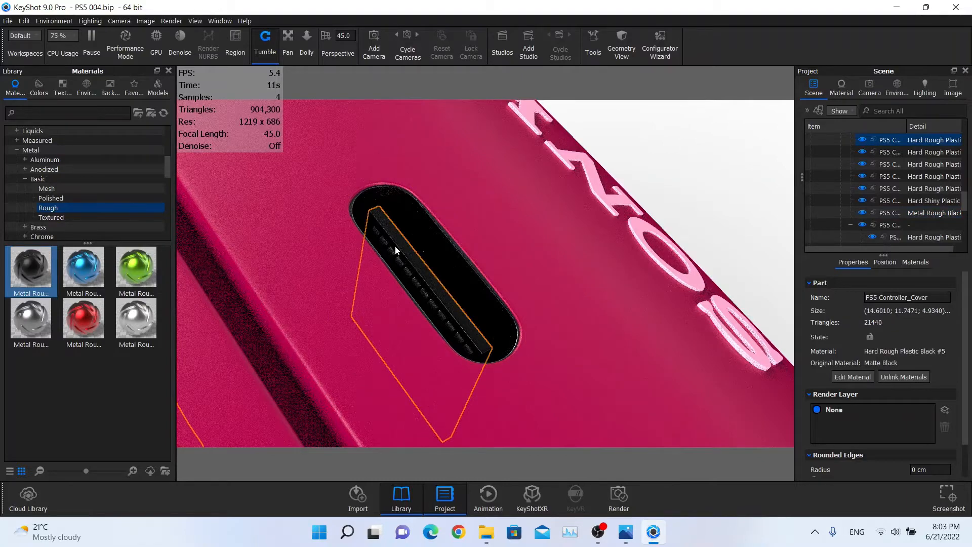
{"action": "scroll", "coordinate": [396, 246], "scroll_direction": "down", "scroll_amount": 10}
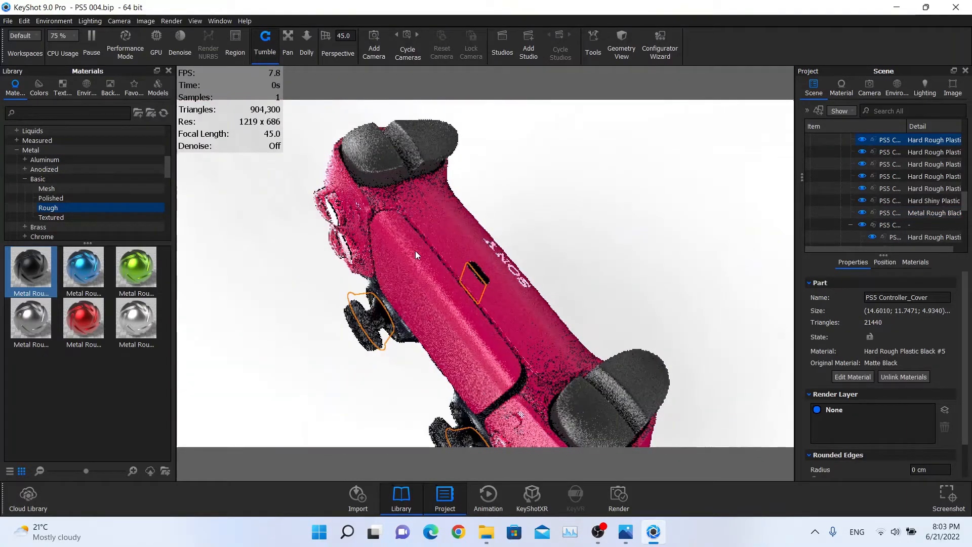
{"action": "left_click_drag", "start_coordinate": [445, 256], "coordinate": [491, 187]}
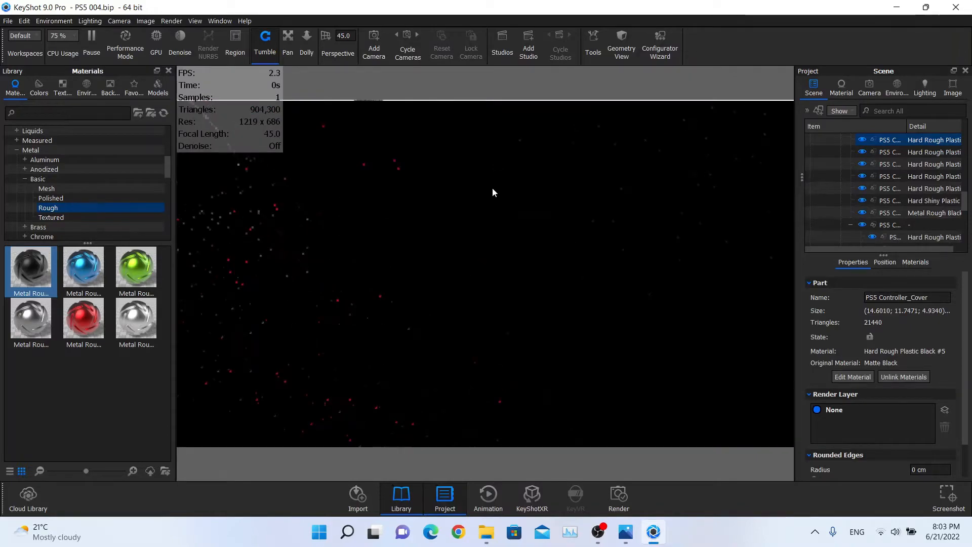
{"action": "scroll", "coordinate": [492, 188], "scroll_direction": "down", "scroll_amount": 3}
{"action": "scroll", "coordinate": [478, 200], "scroll_direction": "up", "scroll_amount": 5}
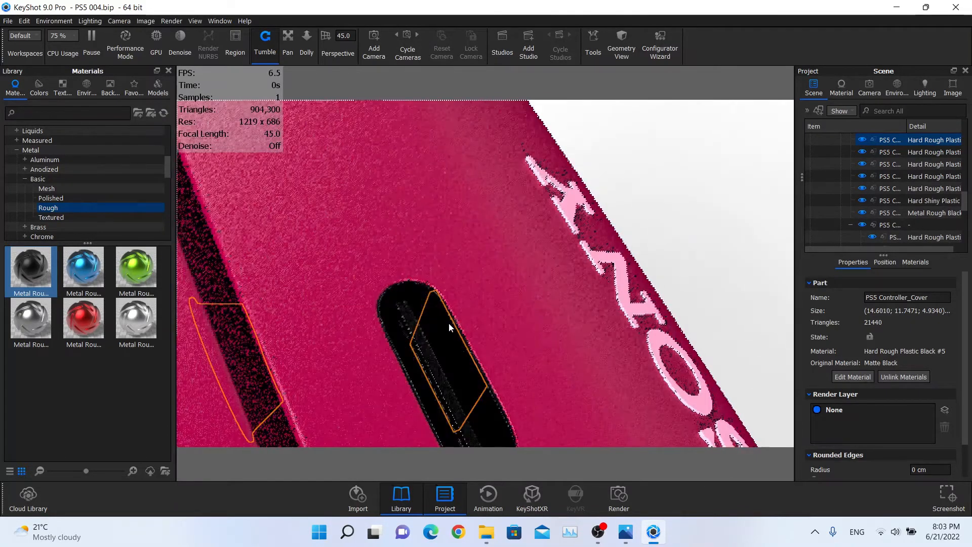
{"action": "left_click", "coordinate": [398, 330]}
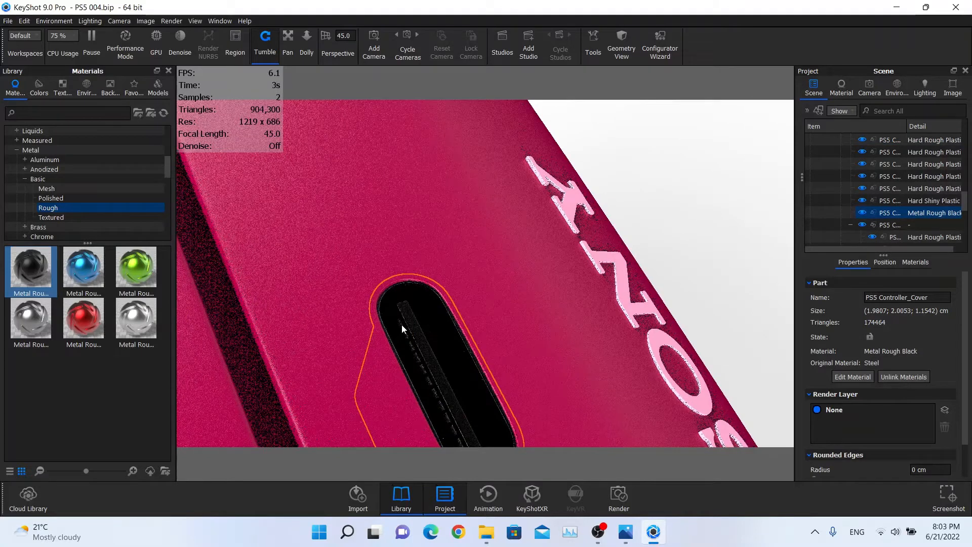
{"action": "left_click", "coordinate": [405, 321]}
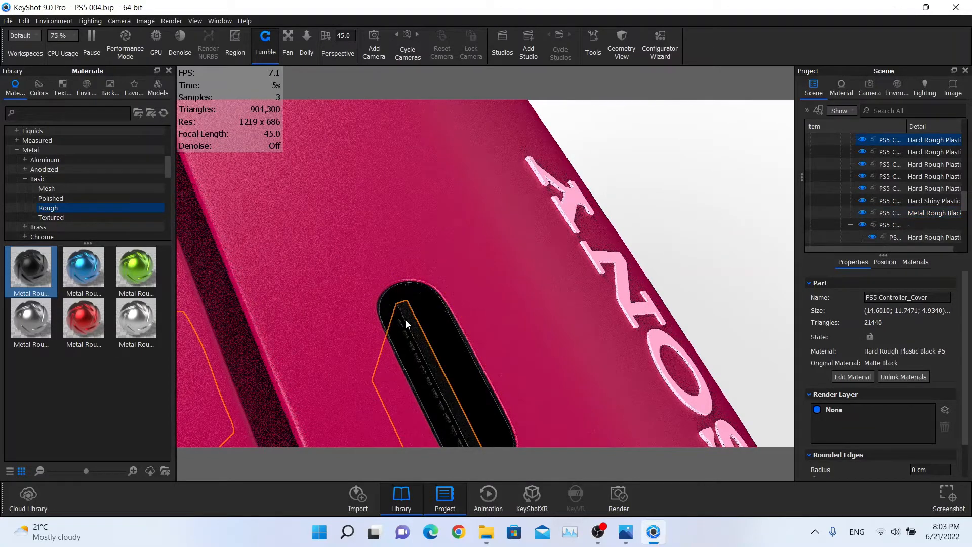
{"action": "left_click", "coordinate": [399, 322]}
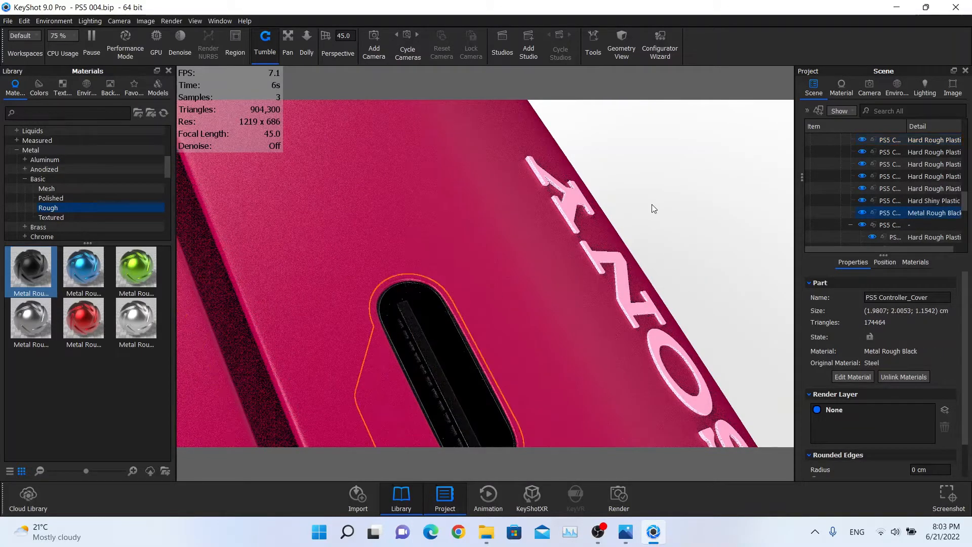
Apply the Emissive Neutral light material to the thin LED strip beside the touchpad.
{"action": "left_click_drag", "start_coordinate": [556, 232], "coordinate": [406, 247]}
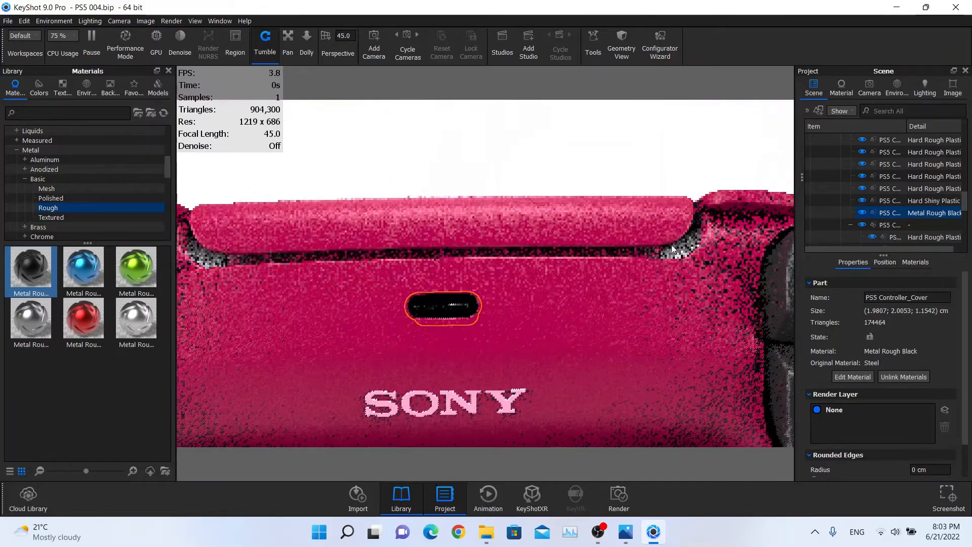
{"action": "left_click_drag", "start_coordinate": [673, 249], "coordinate": [667, 191]}
{"action": "left_click", "coordinate": [607, 213]}
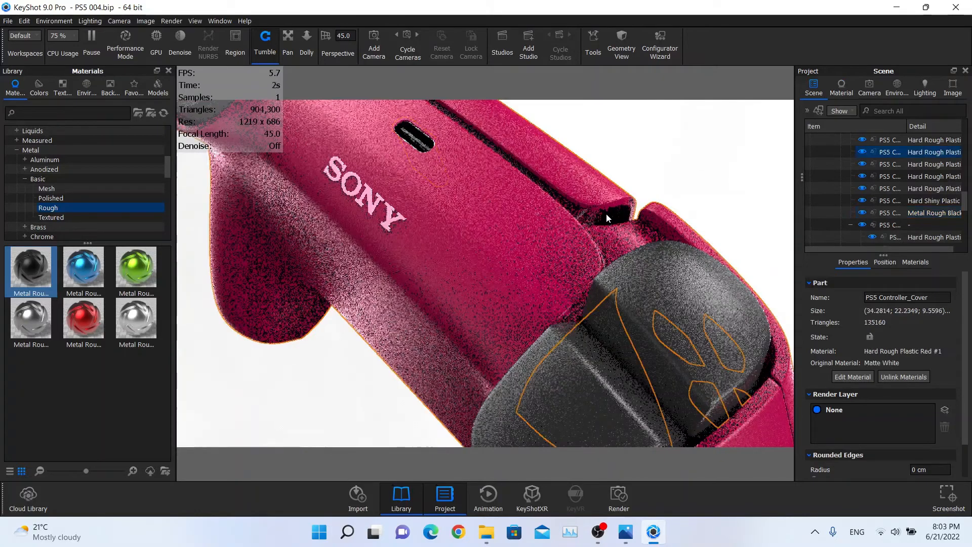
{"action": "left_click", "coordinate": [612, 217]}
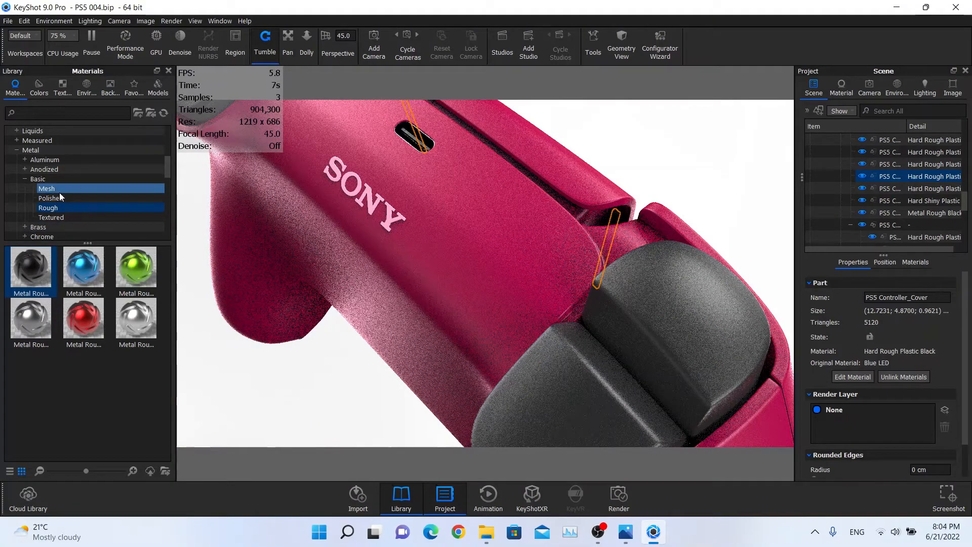
{"action": "scroll", "coordinate": [58, 159], "scroll_direction": "down", "scroll_amount": 2}
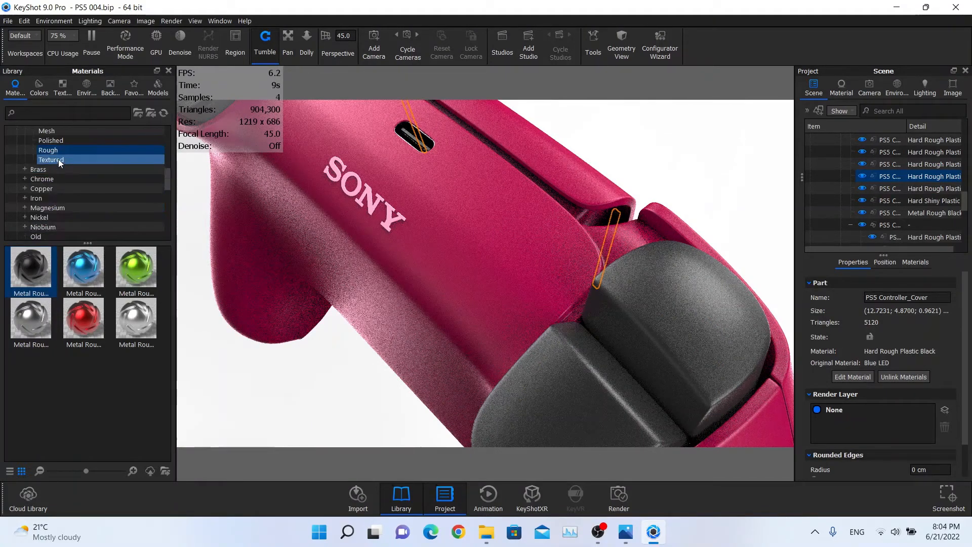
{"action": "scroll", "coordinate": [56, 172], "scroll_direction": "down", "scroll_amount": 1}
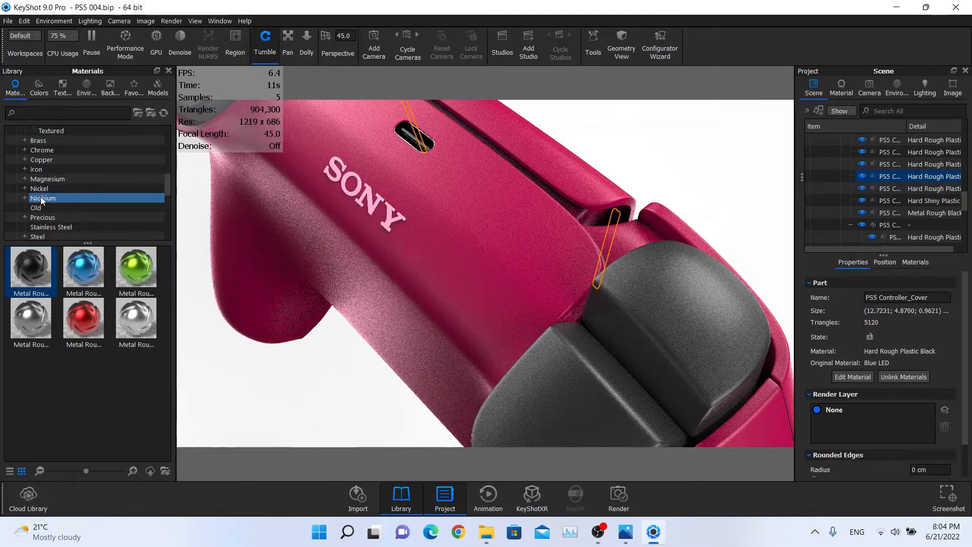
{"action": "scroll", "coordinate": [40, 199], "scroll_direction": "up", "scroll_amount": 5}
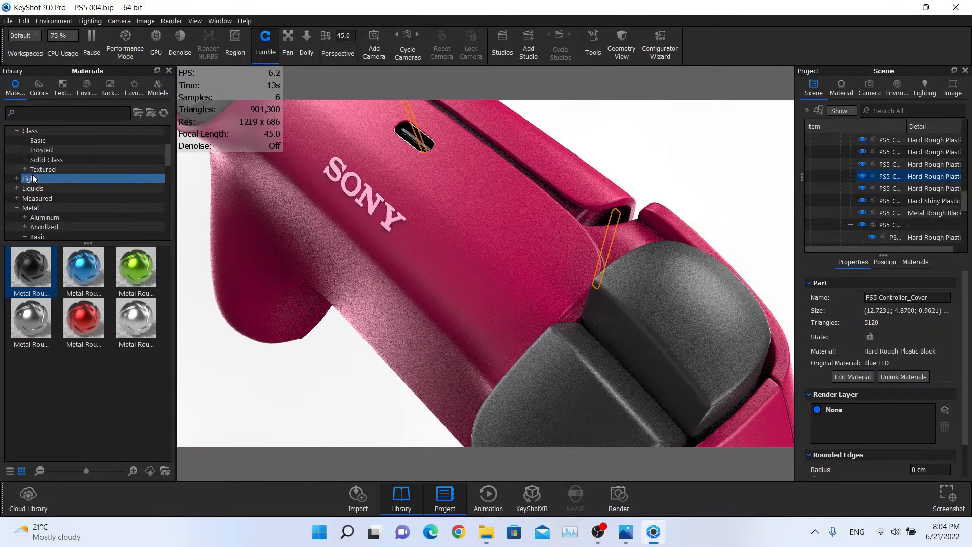
{"action": "left_click", "coordinate": [33, 180]}
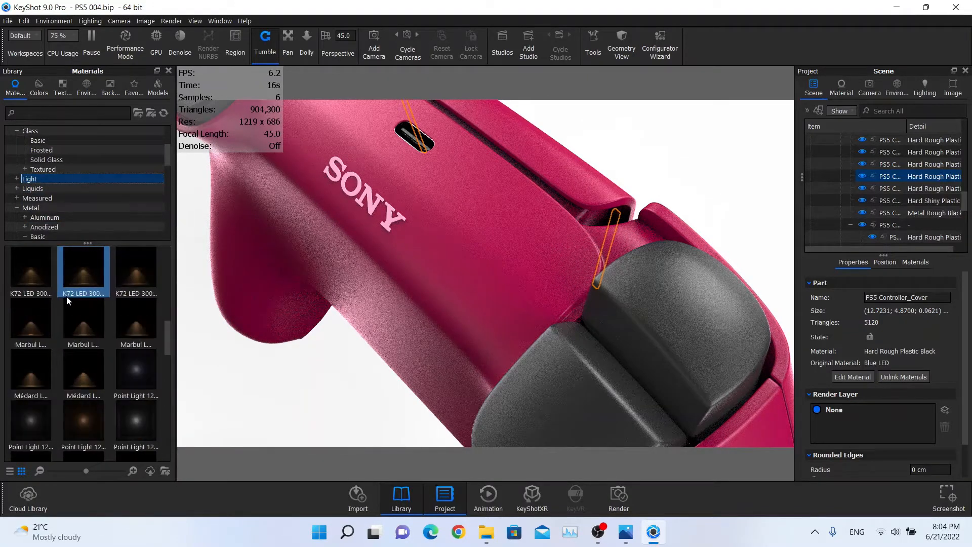
{"action": "scroll", "coordinate": [67, 301], "scroll_direction": "up", "scroll_amount": 3}
{"action": "left_click_drag", "start_coordinate": [31, 320], "coordinate": [928, 181]}
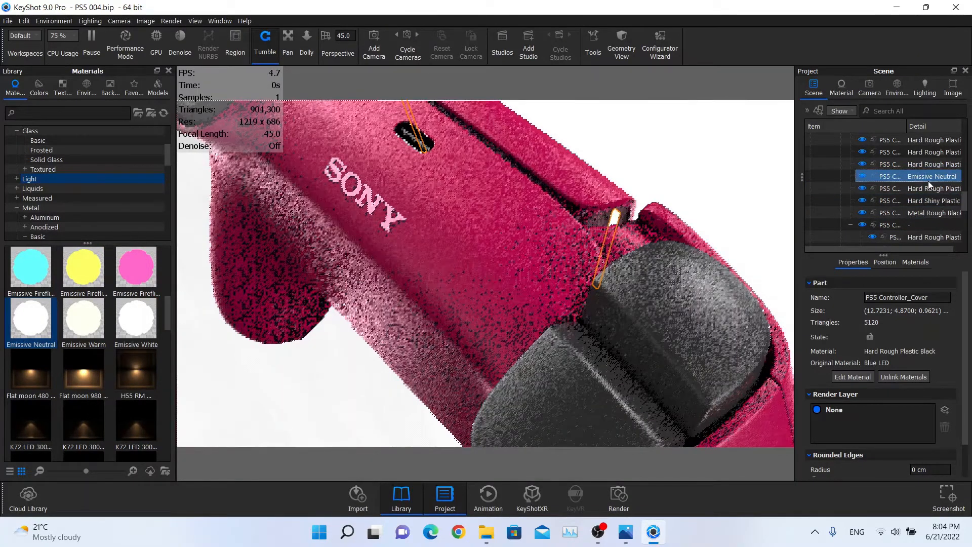
Set the emissive color of the LED strip's Emissive Neutral material to blue, #0057FF.
{"action": "double_click", "coordinate": [928, 181]}
{"action": "left_click", "coordinate": [940, 199]}
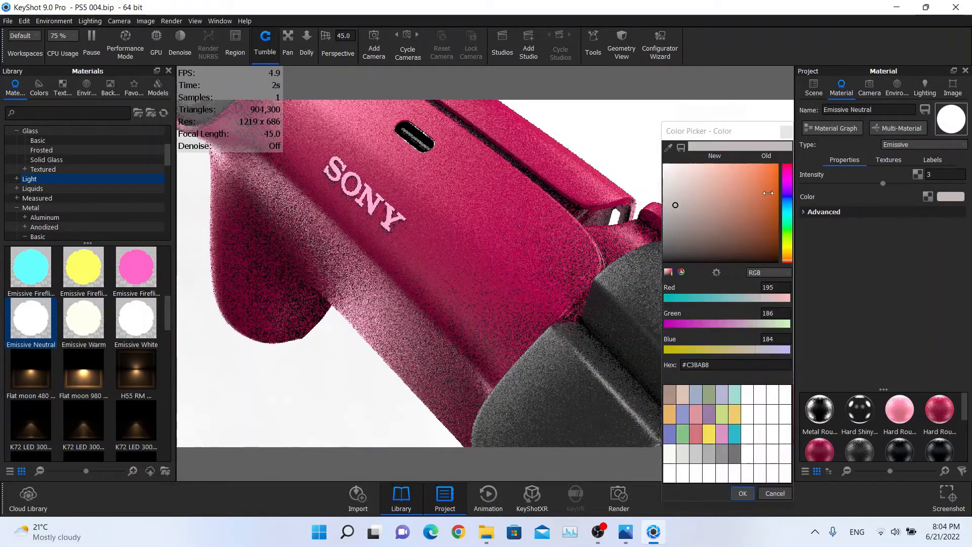
{"action": "left_click_drag", "start_coordinate": [768, 193], "coordinate": [834, 113]}
{"action": "left_click", "coordinate": [788, 200]}
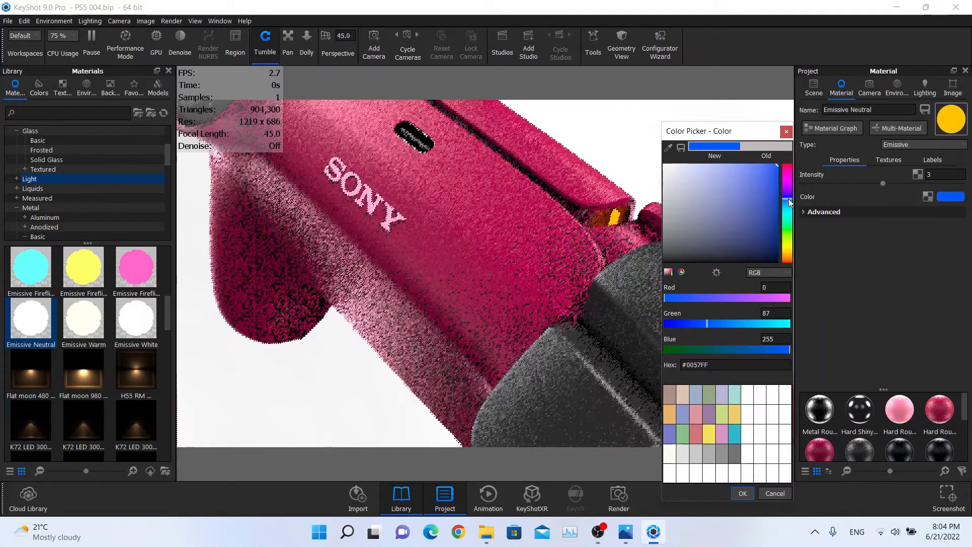
{"action": "left_click", "coordinate": [742, 493]}
Apply the Hard Rough Plastic Black material from the hard plastics to both pairs of shoulder and trigger buttons.
{"action": "left_click_drag", "start_coordinate": [607, 212], "coordinate": [645, 285]}
{"action": "double_click", "coordinate": [645, 284]}
{"action": "left_click", "coordinate": [813, 87]}
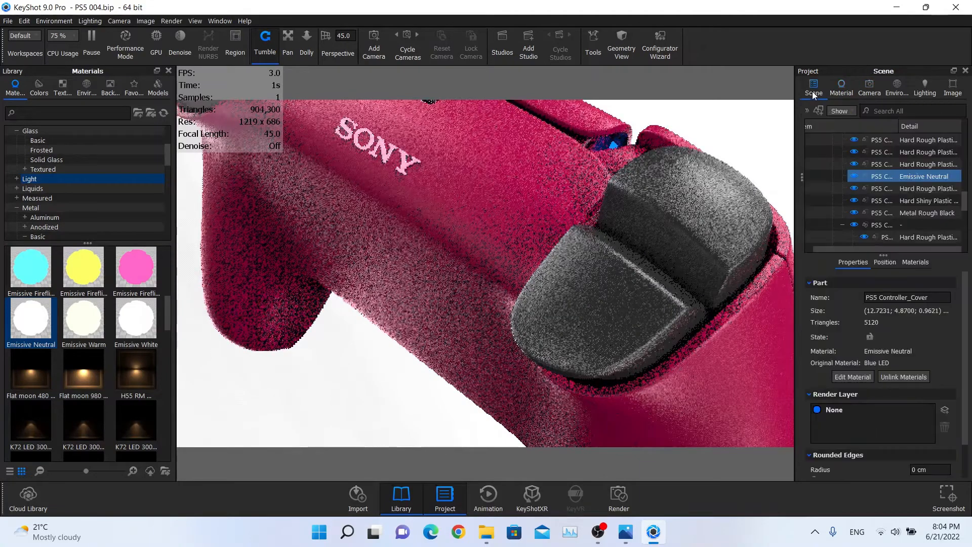
{"action": "left_click", "coordinate": [651, 230]}
{"action": "scroll", "coordinate": [651, 231], "scroll_direction": "down", "scroll_amount": 8}
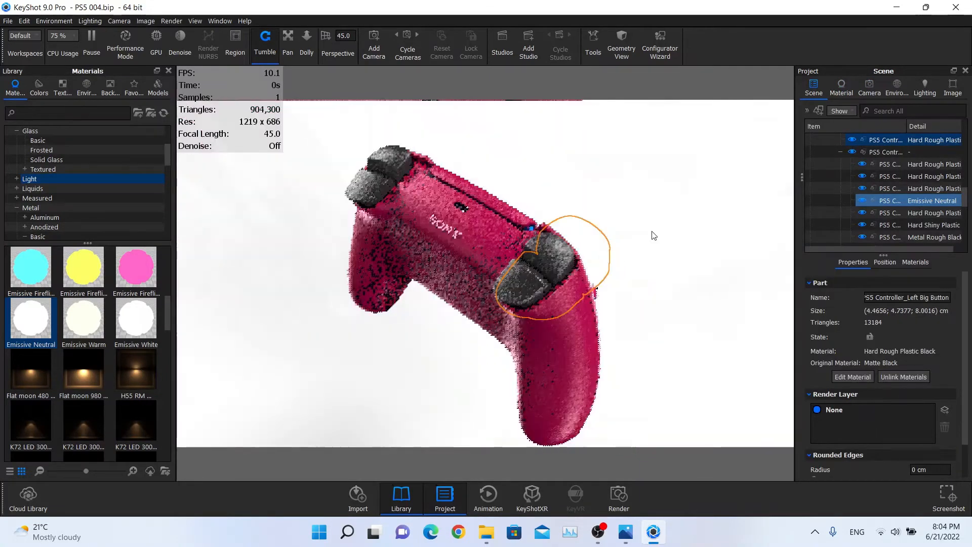
{"action": "scroll", "coordinate": [651, 233], "scroll_direction": "up", "scroll_amount": 4}
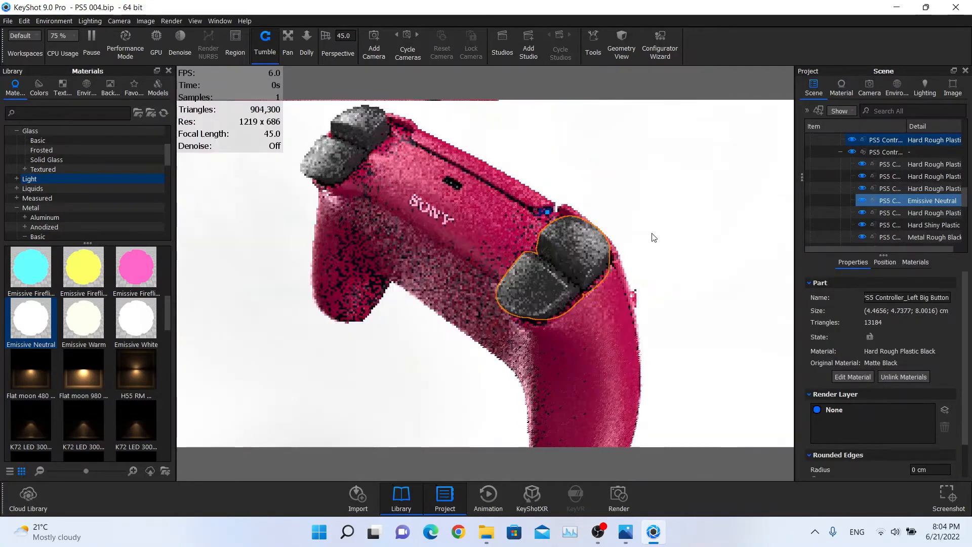
{"action": "left_click", "coordinate": [327, 165], "text": "shift"}
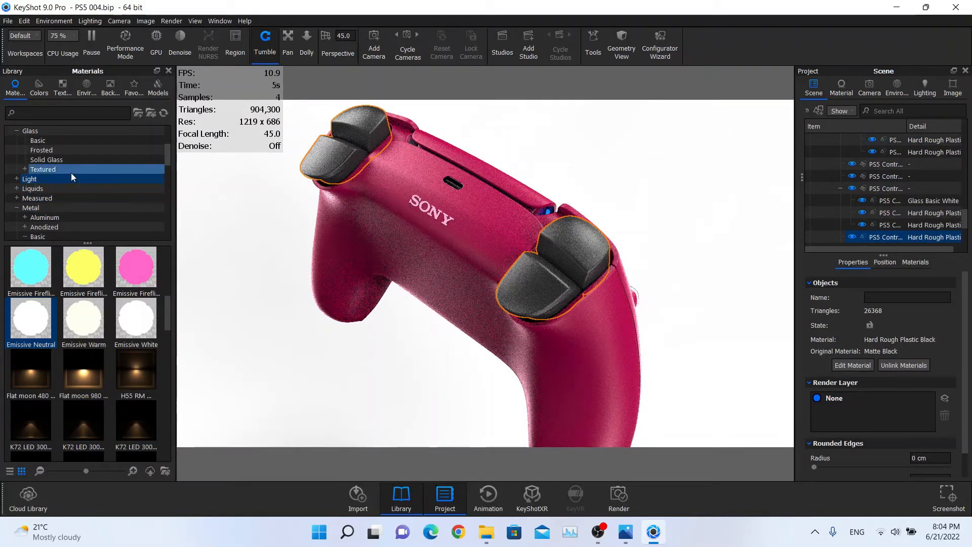
{"action": "scroll", "coordinate": [56, 168], "scroll_direction": "up", "scroll_amount": 2}
{"action": "scroll", "coordinate": [55, 170], "scroll_direction": "down", "scroll_amount": 6}
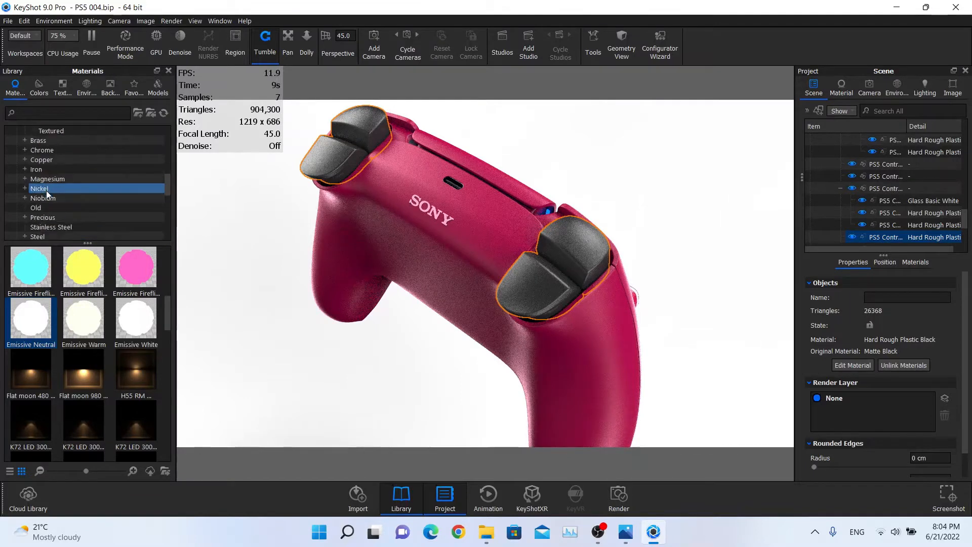
{"action": "scroll", "coordinate": [47, 190], "scroll_direction": "down", "scroll_amount": 3}
{"action": "left_click", "coordinate": [37, 226]}
{"action": "scroll", "coordinate": [38, 223], "scroll_direction": "down", "scroll_amount": 2}
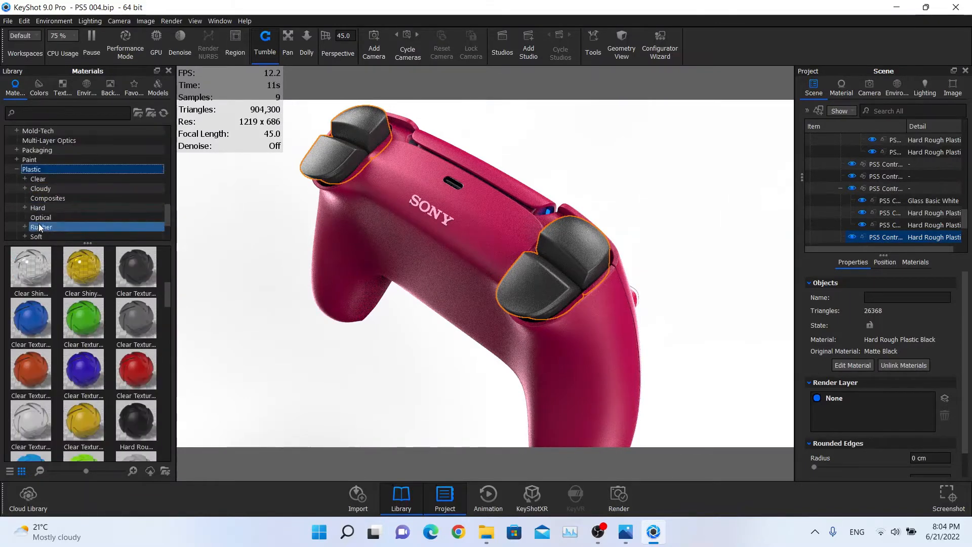
{"action": "left_click", "coordinate": [38, 208]}
{"action": "scroll", "coordinate": [45, 354], "scroll_direction": "up", "scroll_amount": 2}
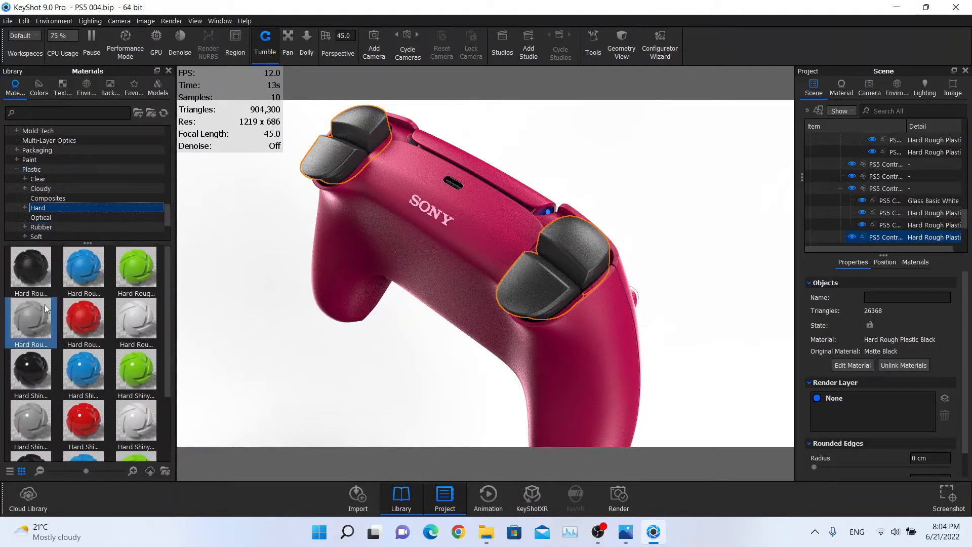
{"action": "left_click_drag", "start_coordinate": [31, 273], "coordinate": [873, 233]}
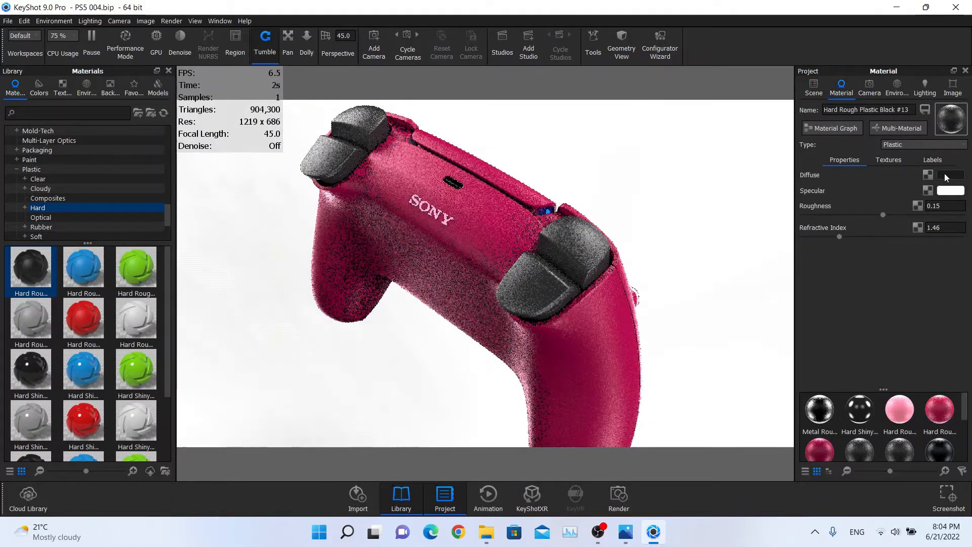
Check the controller reference image and set the trigger buttons' diffuse color to pure black.
{"action": "key", "text": "alt+Tab"}
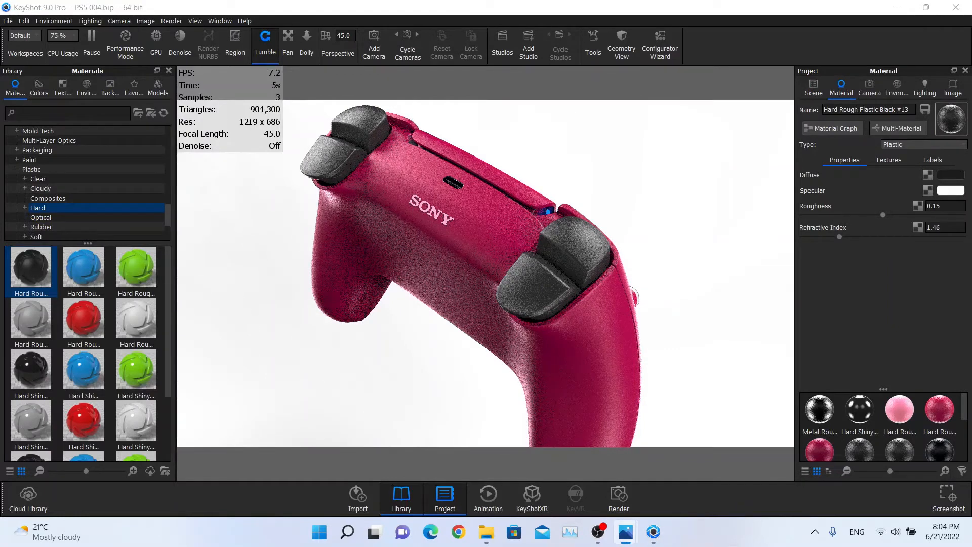
{"action": "left_click", "coordinate": [951, 174]}
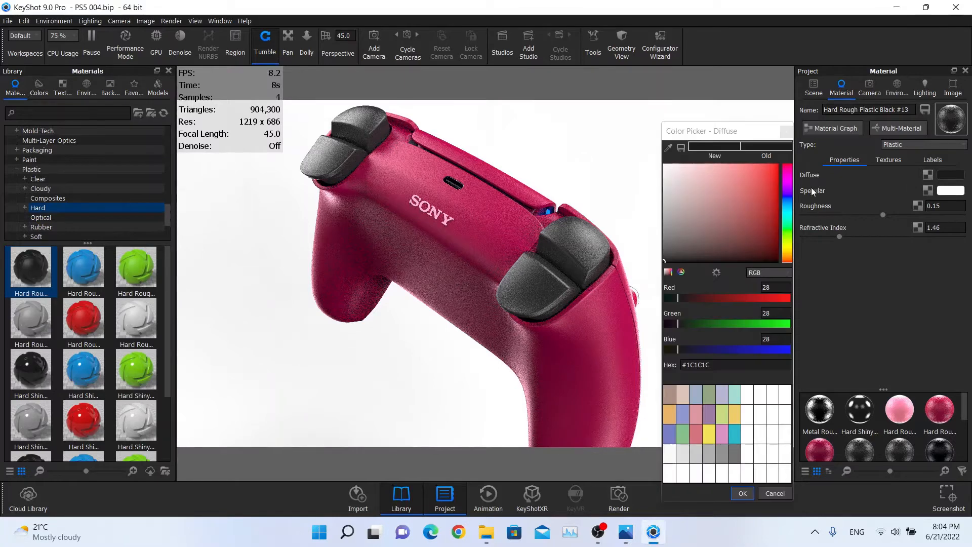
{"action": "left_click", "coordinate": [734, 491]}
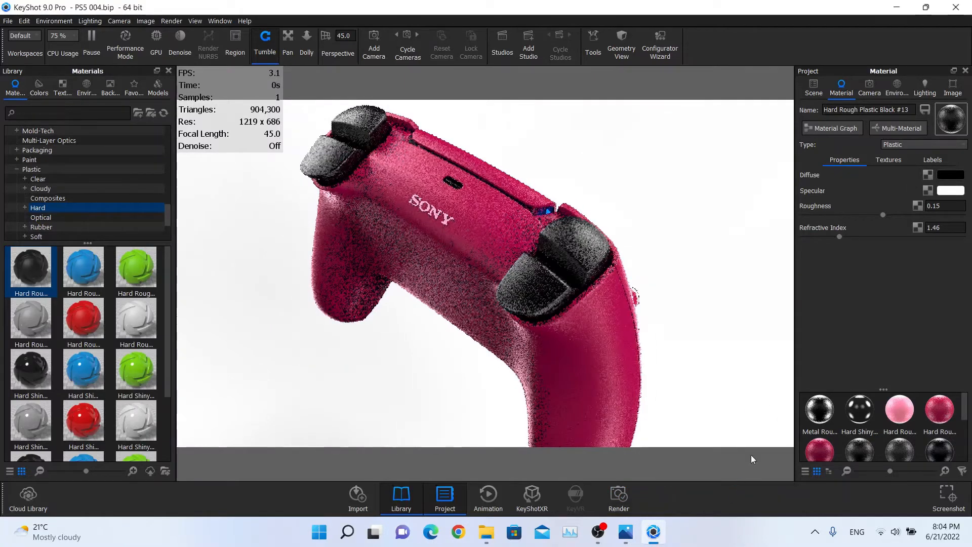
Set the trigger buttons' material roughness to 0.075 and its refractive index to 1.6.
{"action": "left_click", "coordinate": [935, 205]}
{"action": "key", "text": "BackSpace"}
{"action": "key", "text": "BackSpace"}
{"action": "type", "text": "0"}
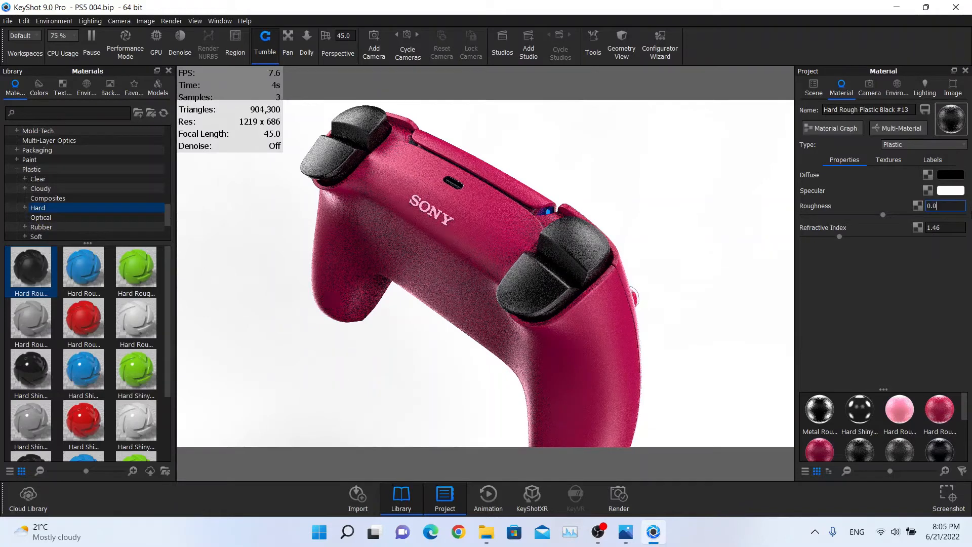
{"action": "type", "text": "75"}
{"action": "key", "text": "Return"}
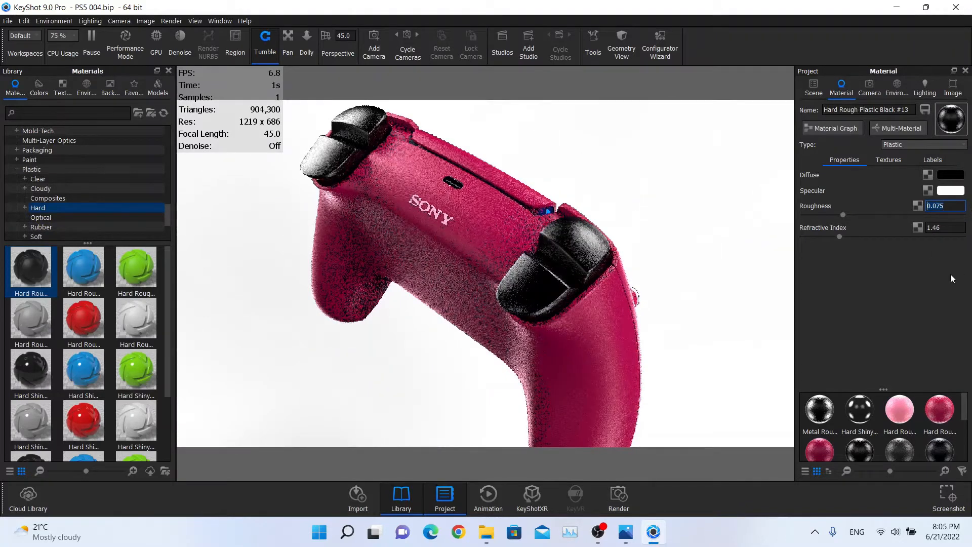
{"action": "left_click", "coordinate": [940, 228]}
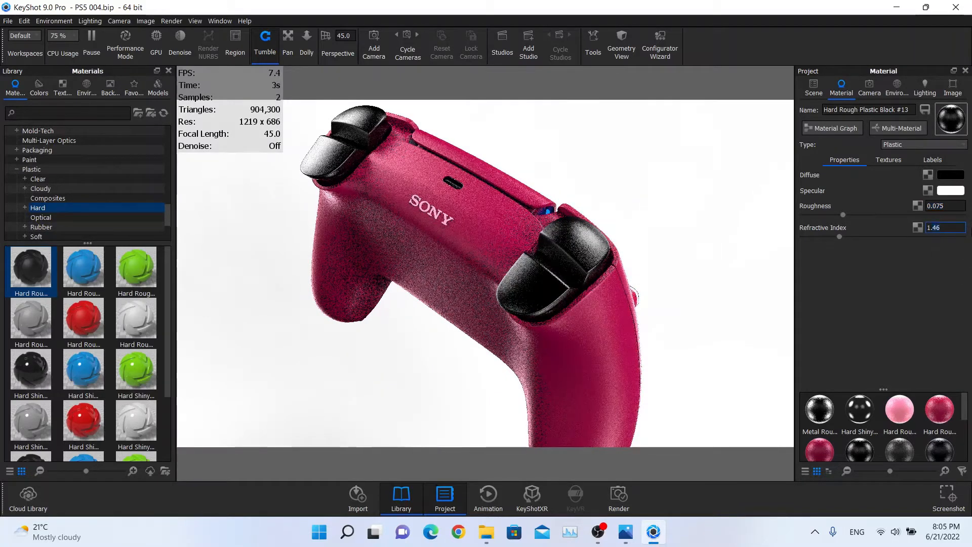
{"action": "key", "text": "Return"}
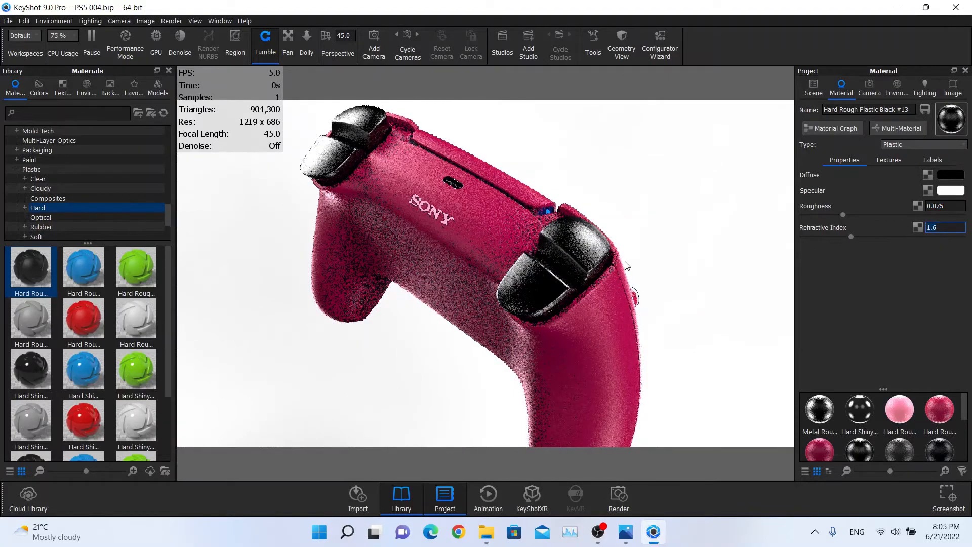
Add a Noise bump texture to the trigger buttons' black plastic, dismissing the save reminder.
{"action": "scroll", "coordinate": [625, 261], "scroll_direction": "up", "scroll_amount": 3}
{"action": "scroll", "coordinate": [624, 261], "scroll_direction": "up", "scroll_amount": 5}
{"action": "left_click_drag", "start_coordinate": [627, 262], "coordinate": [362, 286]}
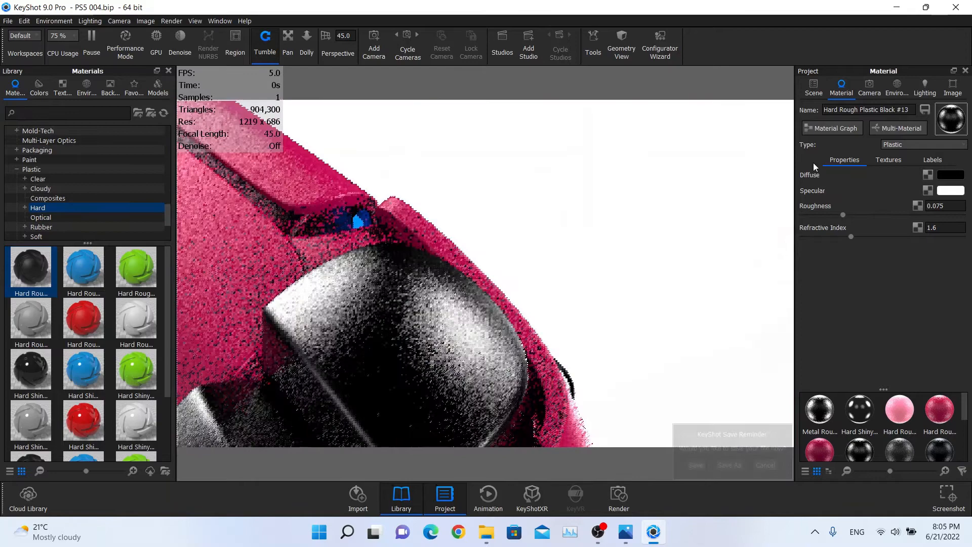
{"action": "left_click", "coordinate": [817, 91]}
{"action": "double_click", "coordinate": [394, 333]}
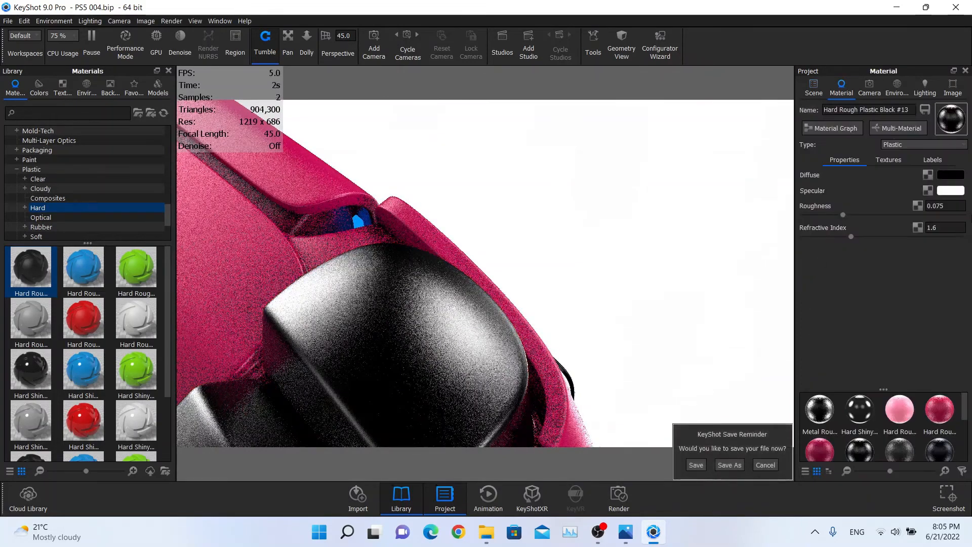
{"action": "left_click", "coordinate": [765, 465]}
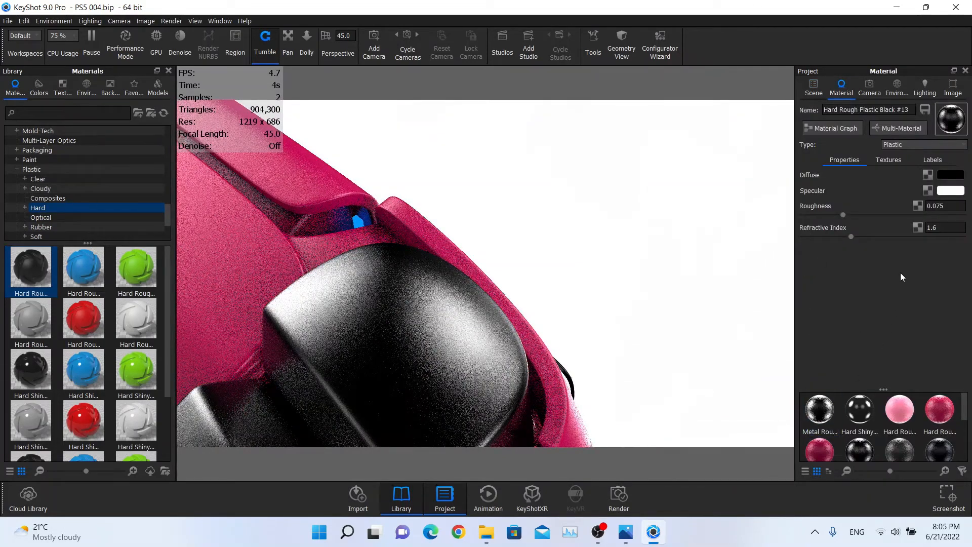
{"action": "left_click", "coordinate": [896, 159]}
{"action": "left_click", "coordinate": [901, 202]}
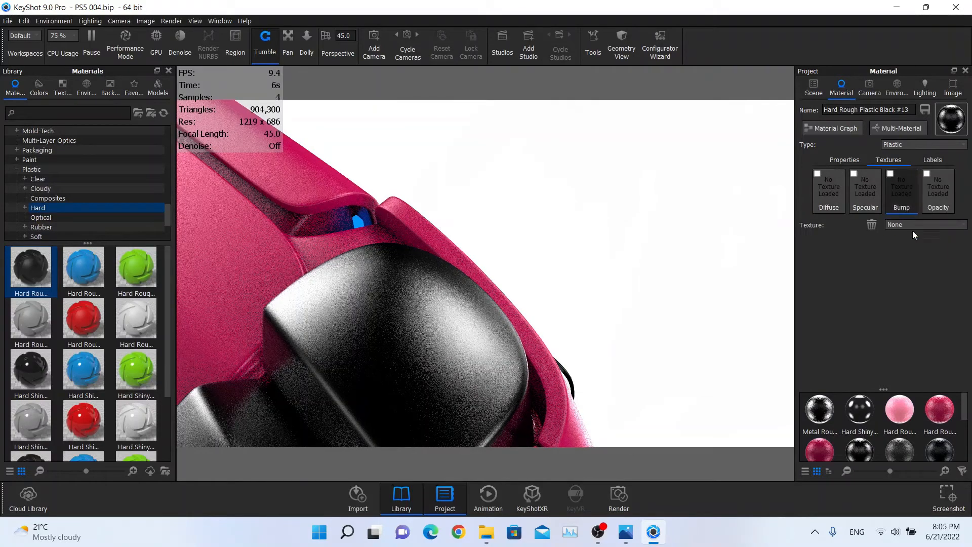
{"action": "left_click", "coordinate": [913, 226]}
{"action": "left_click", "coordinate": [910, 379]}
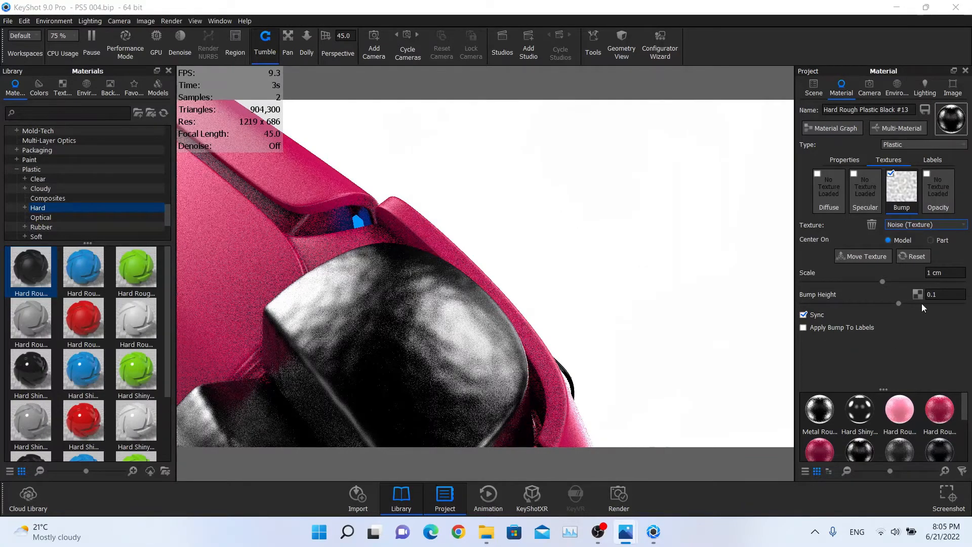
Set the trigger buttons' noise bump to a scale of 0.1 cm and a bump height of 0.15.
{"action": "left_click", "coordinate": [938, 272]}
{"action": "type", "text": "0,1"}
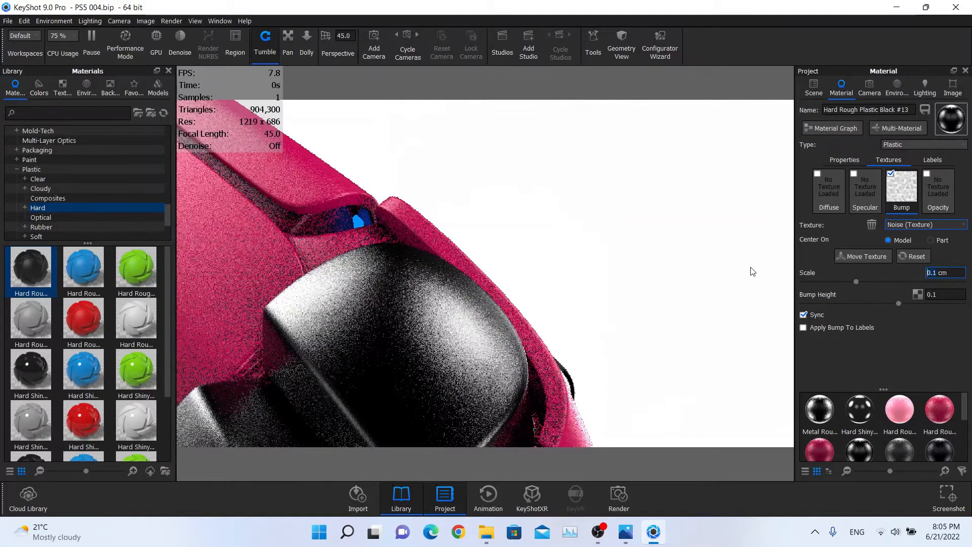
{"action": "key", "text": "Tab"}
{"action": "type", "text": "0."}
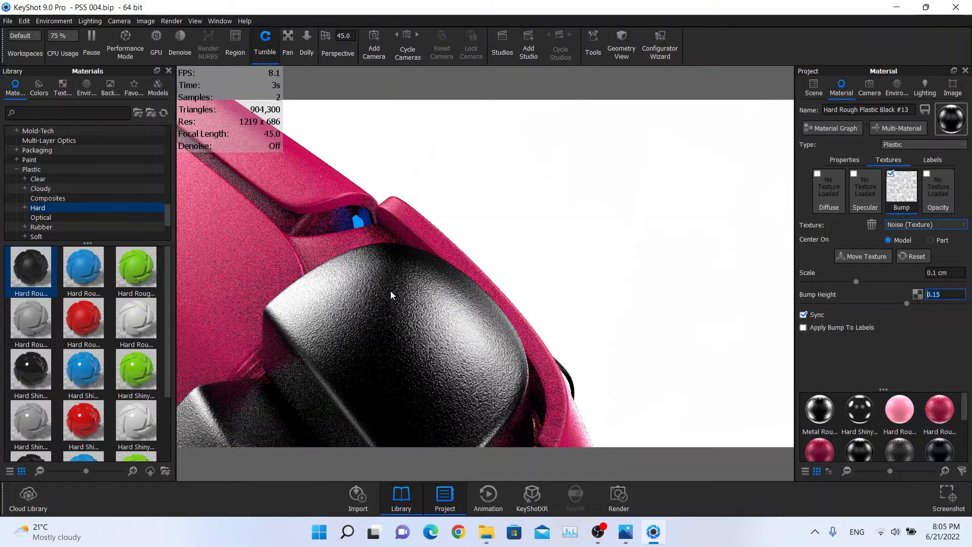
View the controller through Camera 1 and check the thumbstick material's bump texture and properties against the reference image.
{"action": "left_click", "coordinate": [869, 88]}
{"action": "left_click", "coordinate": [868, 119]}
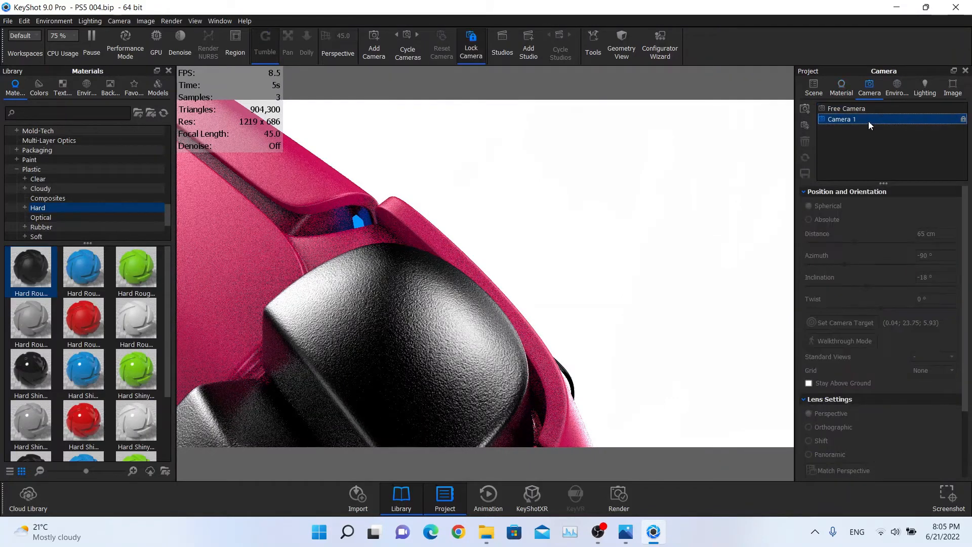
{"action": "left_click", "coordinate": [428, 244]}
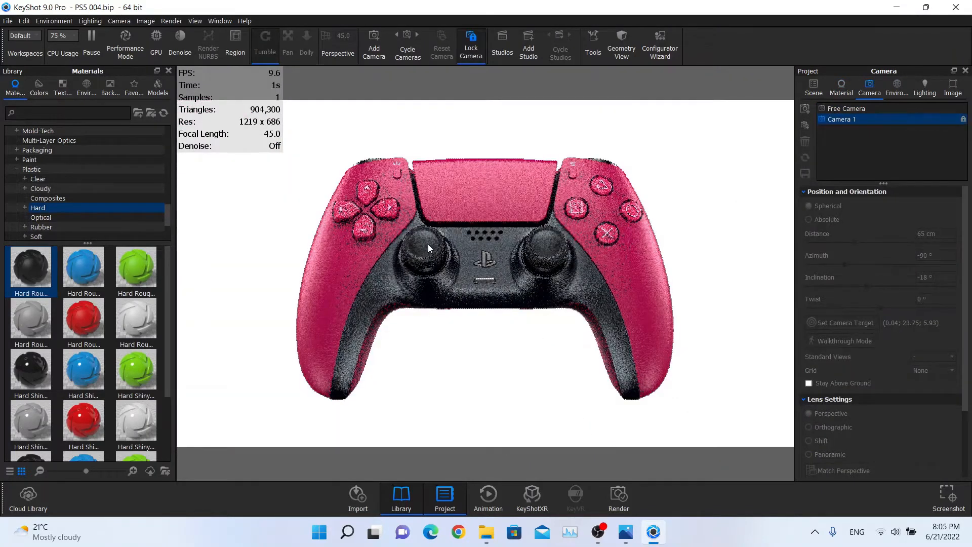
{"action": "double_click", "coordinate": [427, 244]}
{"action": "left_click", "coordinate": [896, 163]}
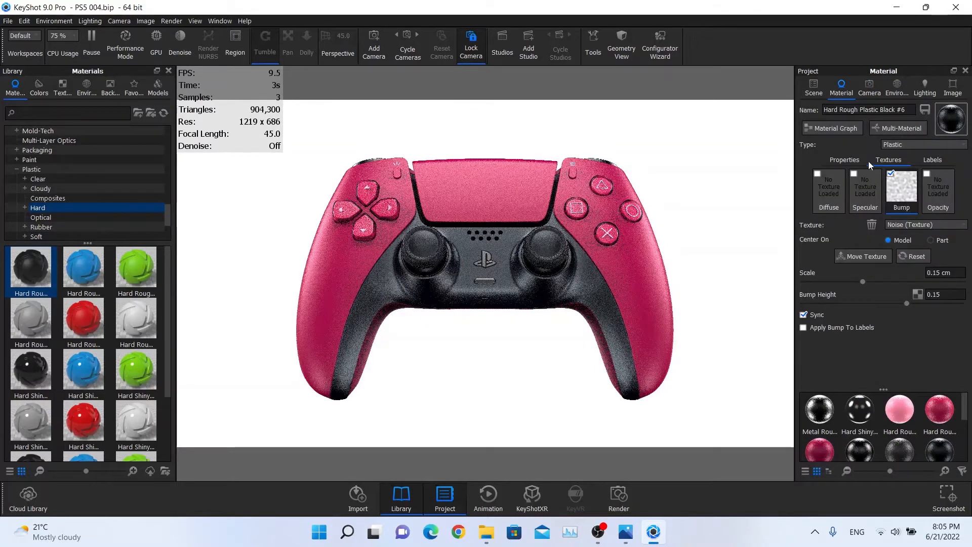
{"action": "left_click", "coordinate": [848, 160]}
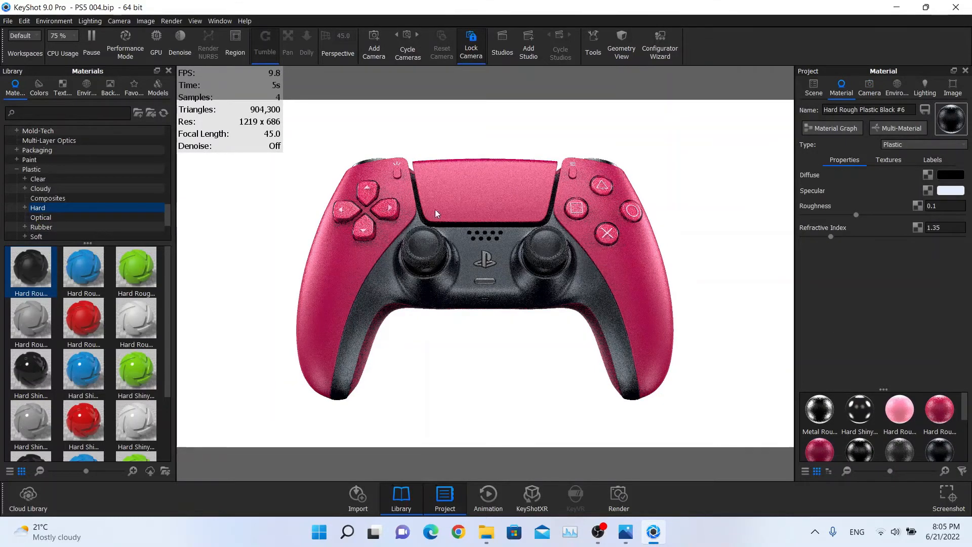
{"action": "key", "text": "alt+Tab"}
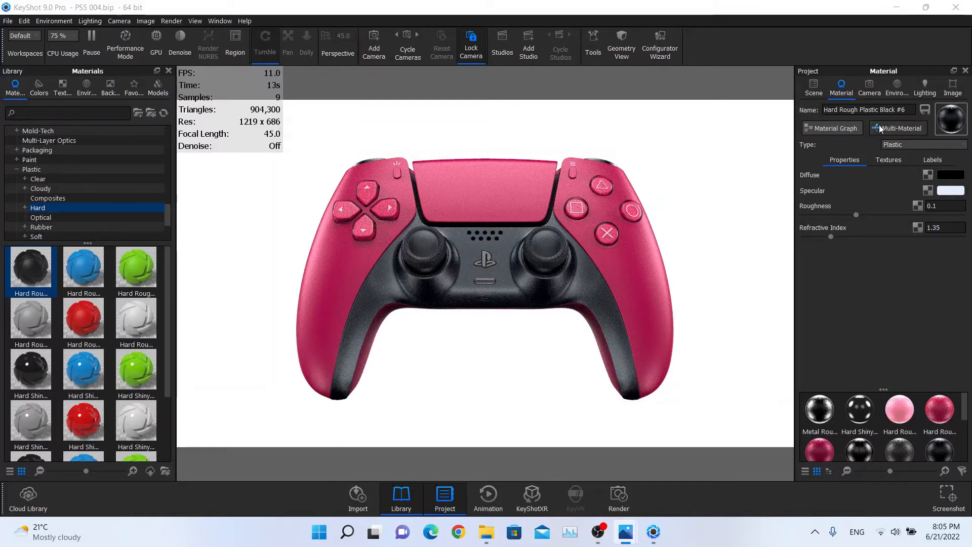
Change the scene's lighting preset to Product.
{"action": "left_click", "coordinate": [929, 87]}
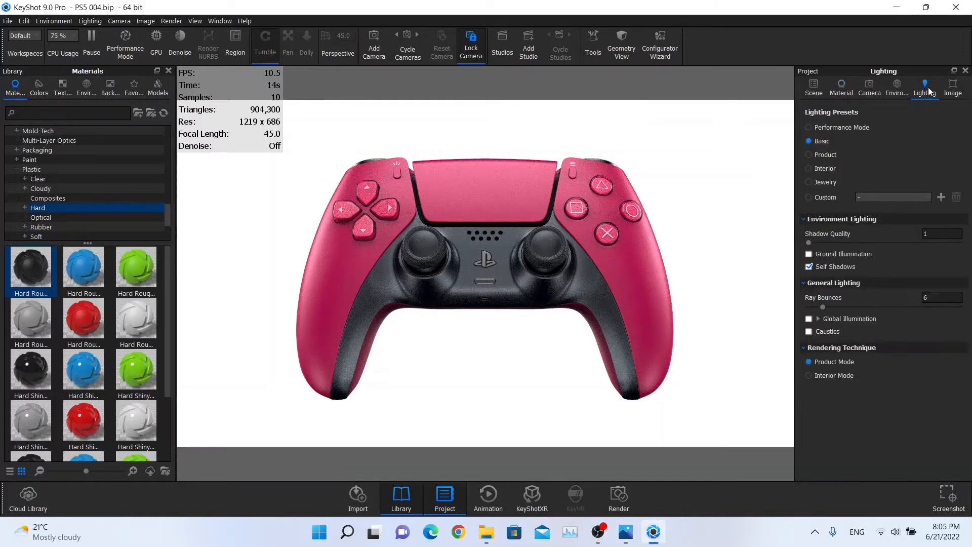
{"action": "left_click", "coordinate": [818, 155]}
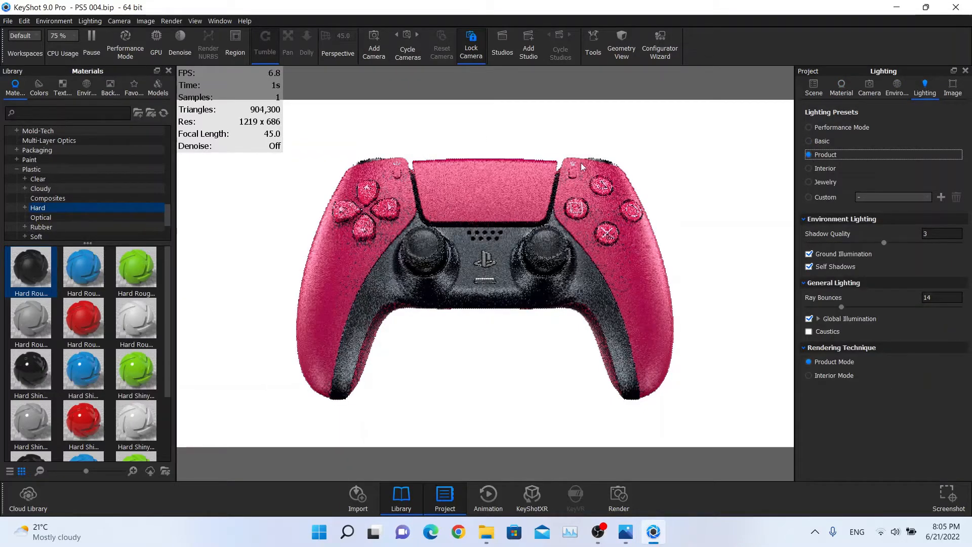
Switch to the Free Camera and compare a close-up of the thumbsticks and center panel with the reference photo.
{"action": "double_click", "coordinate": [538, 241]}
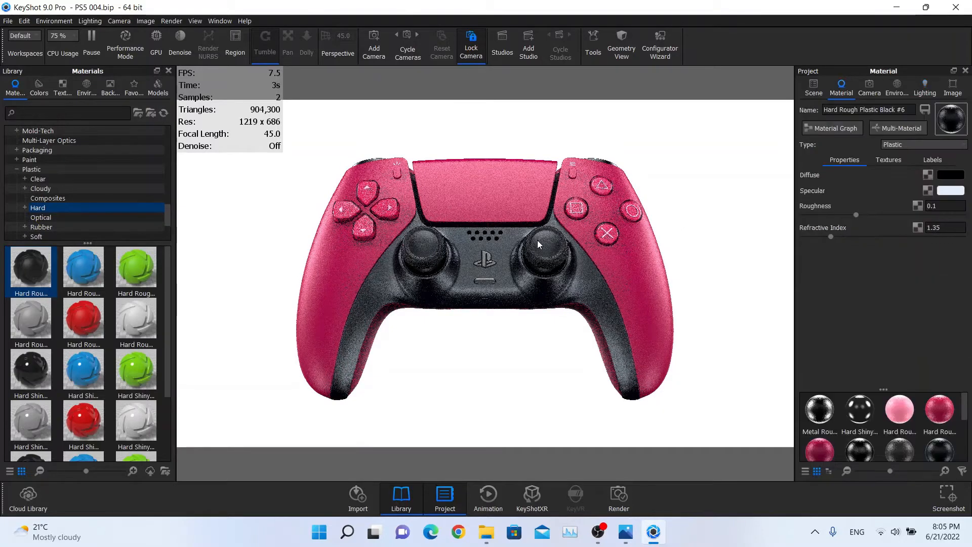
{"action": "left_click", "coordinate": [868, 87]}
{"action": "left_click", "coordinate": [852, 107]}
{"action": "scroll", "coordinate": [364, 262], "scroll_direction": "up", "scroll_amount": 5}
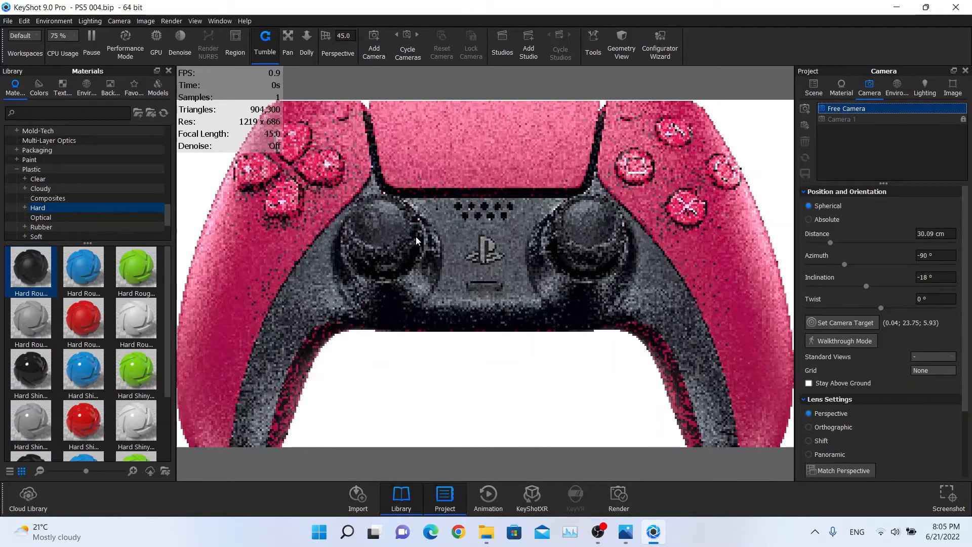
{"action": "scroll", "coordinate": [415, 236], "scroll_direction": "up", "scroll_amount": 4}
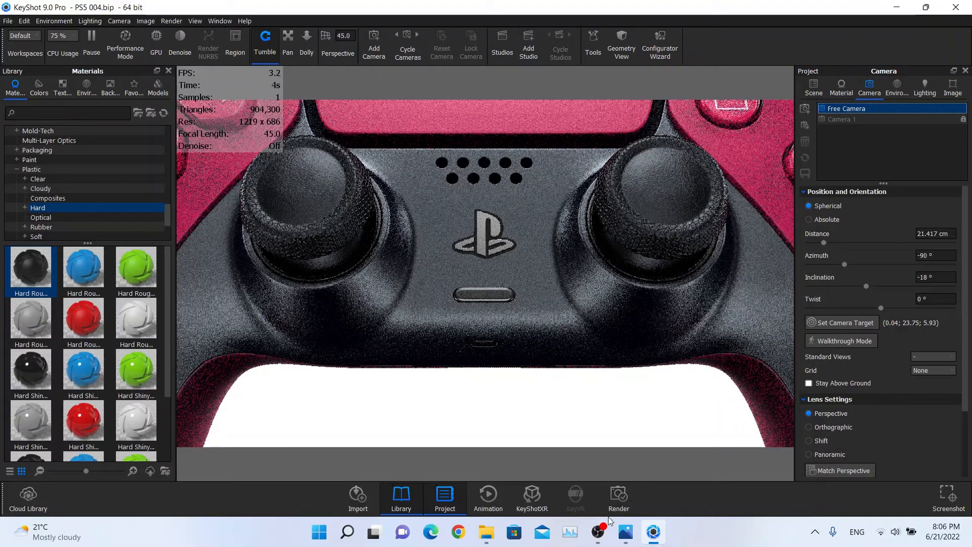
{"action": "mouse_move", "coordinate": [625, 532]}
{"action": "left_click", "coordinate": [737, 489]}
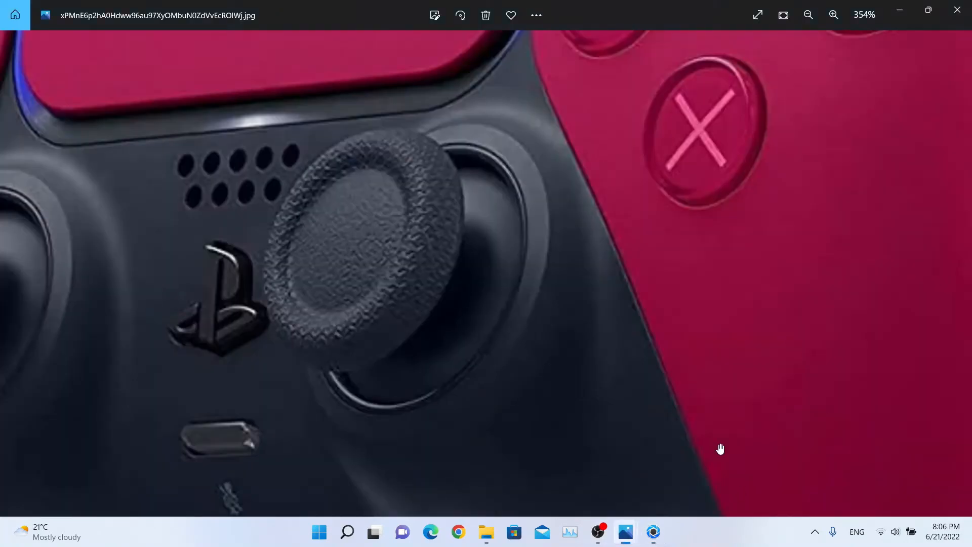
Switch back to KeyShot and set the noise bump scale of the thumbsticks' black plastic to 0.2 cm.
{"action": "left_click", "coordinate": [897, 10]}
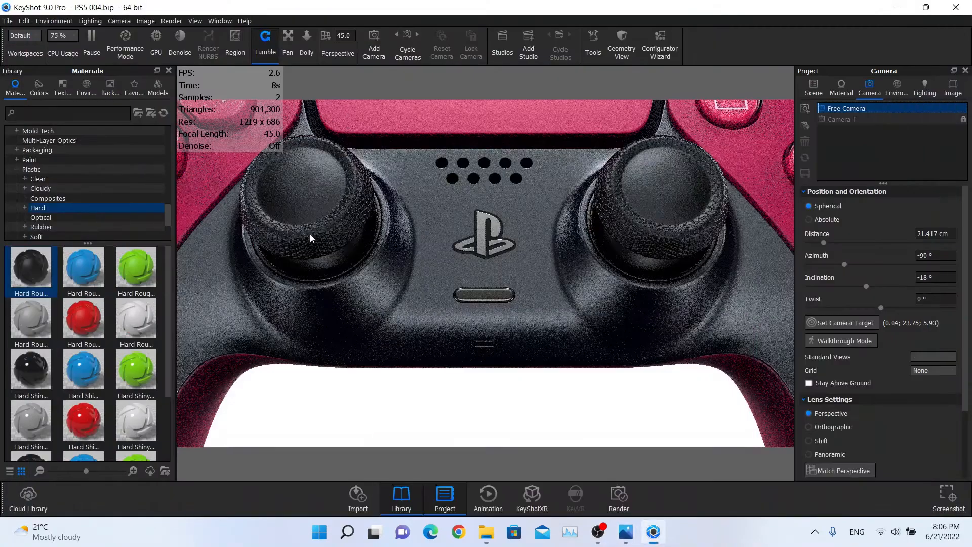
{"action": "double_click", "coordinate": [308, 202]}
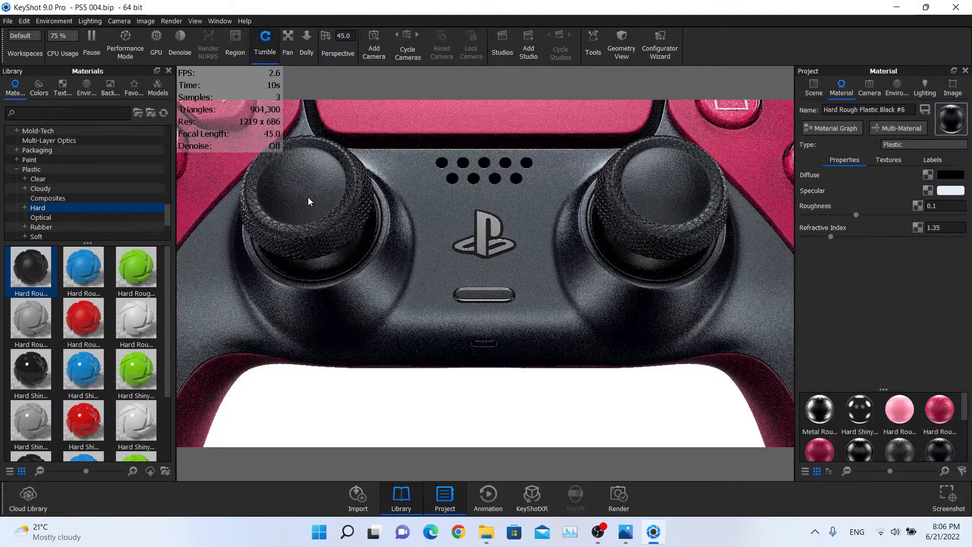
{"action": "left_click", "coordinate": [888, 159]}
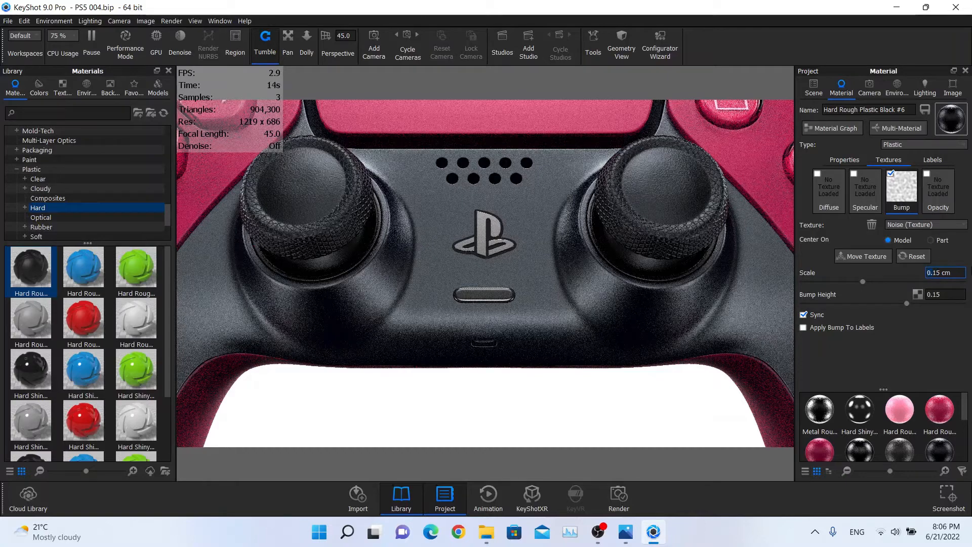
{"action": "type", "text": "2"}
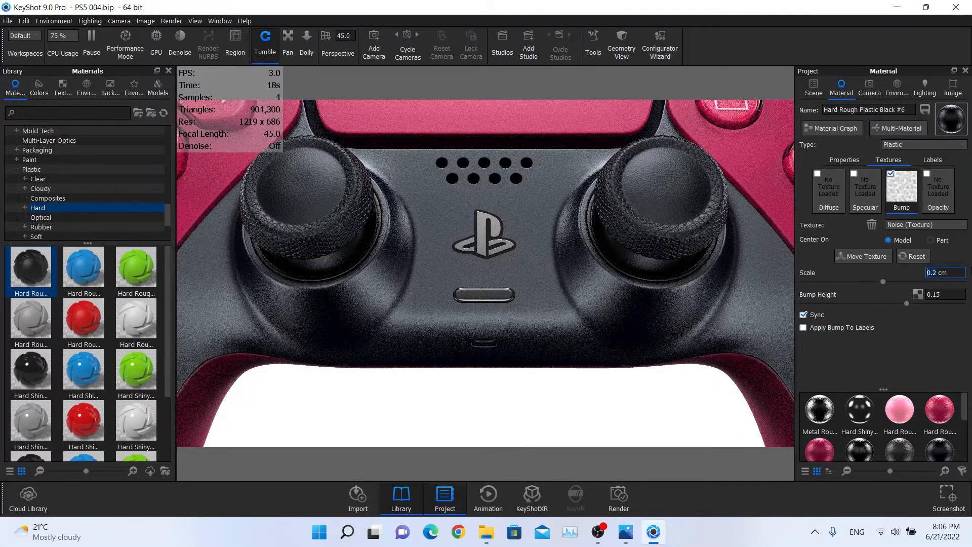
{"action": "key", "text": "Return"}
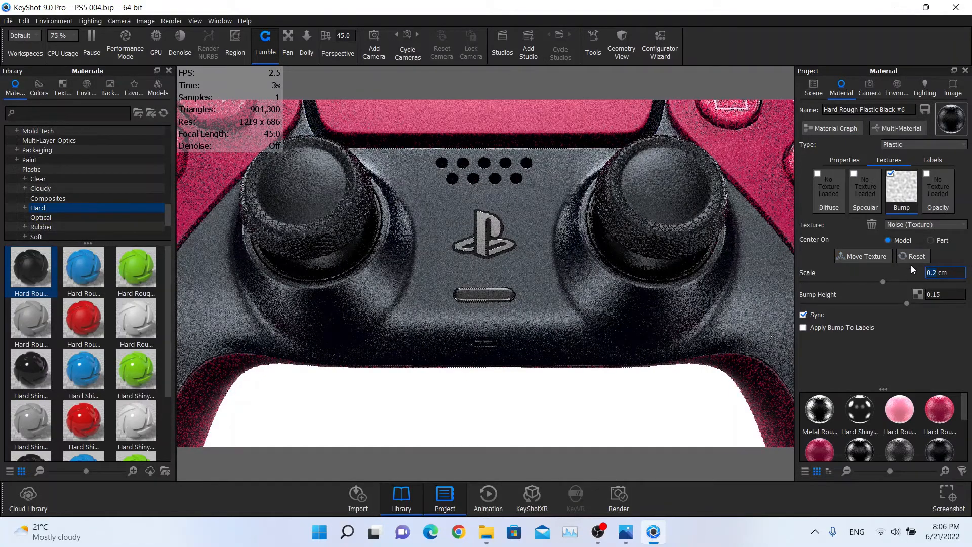
Set the thumbstick material's noise bump scale to 0.175 cm.
{"action": "type", "text": "0"}
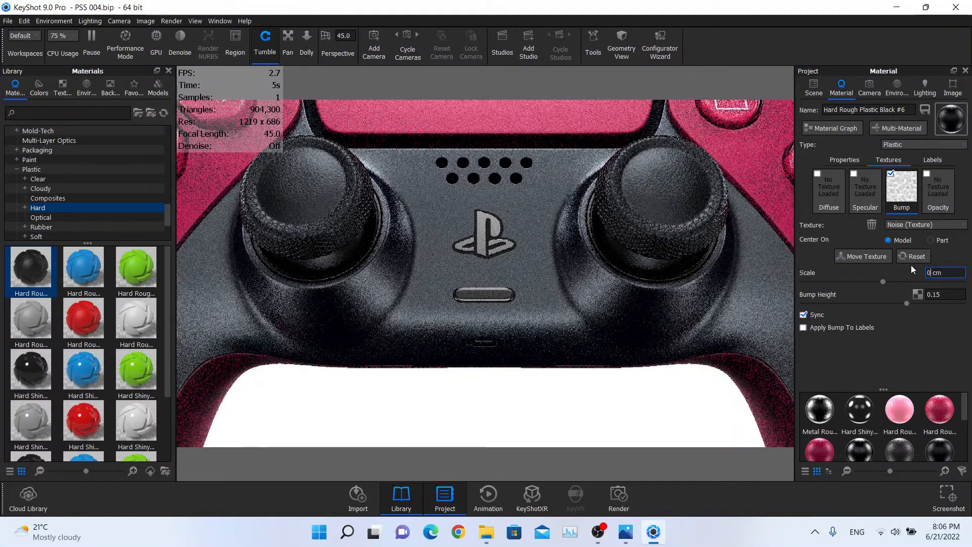
{"action": "type", "text": "175"}
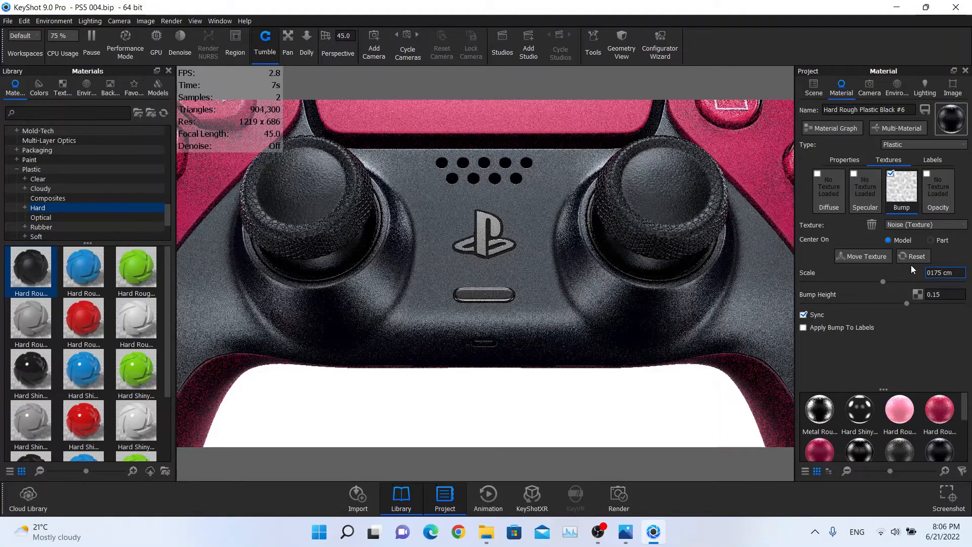
{"action": "key", "text": "Left"}
{"action": "key", "text": "Left"}
{"action": "key", "text": "Left"}
{"action": "type", "text": "."}
{"action": "key", "text": "Return"}
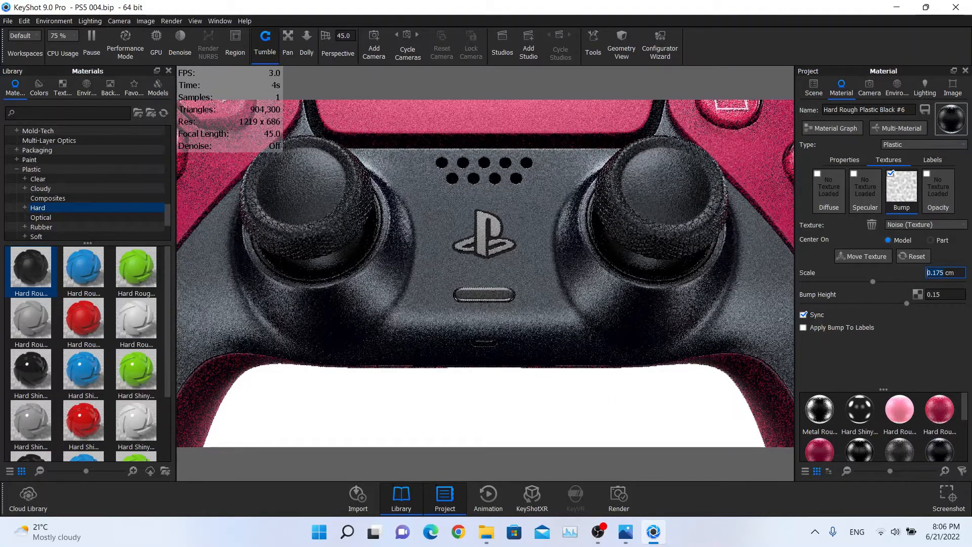
View the controller through Camera 1 and set the Emissive Neutral material's intensity to 20.
{"action": "left_click", "coordinate": [869, 87]}
{"action": "left_click", "coordinate": [863, 120]}
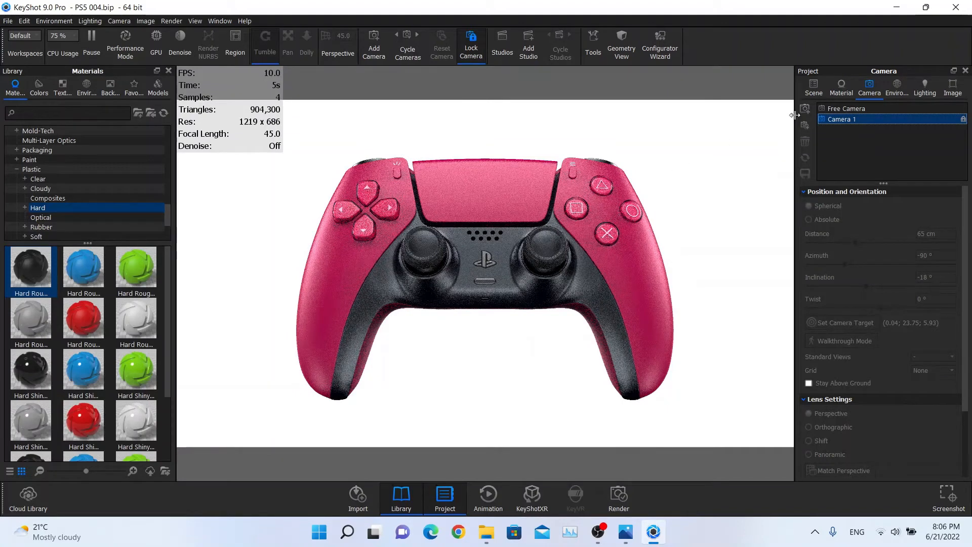
{"action": "left_click", "coordinate": [838, 91]}
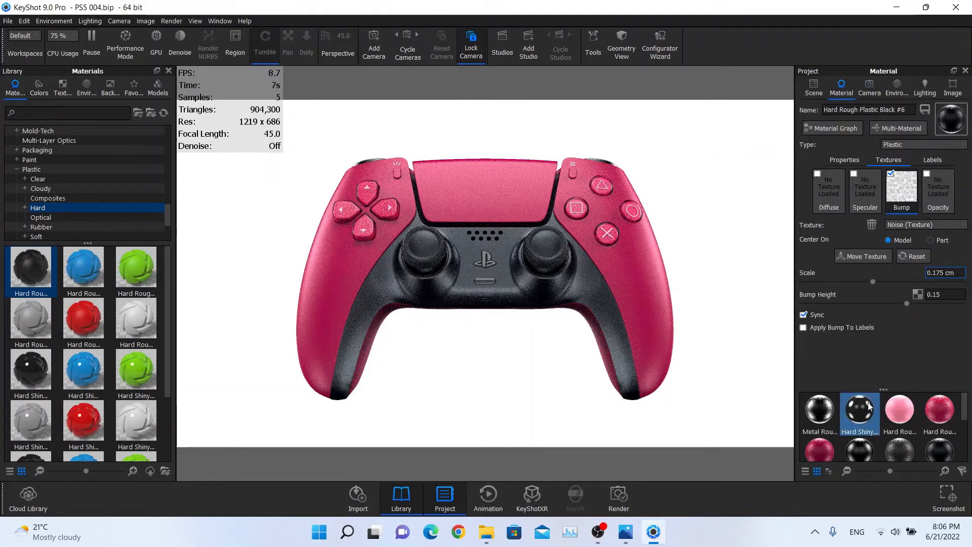
{"action": "scroll", "coordinate": [884, 425], "scroll_direction": "down", "scroll_amount": 3}
{"action": "left_click", "coordinate": [904, 426]}
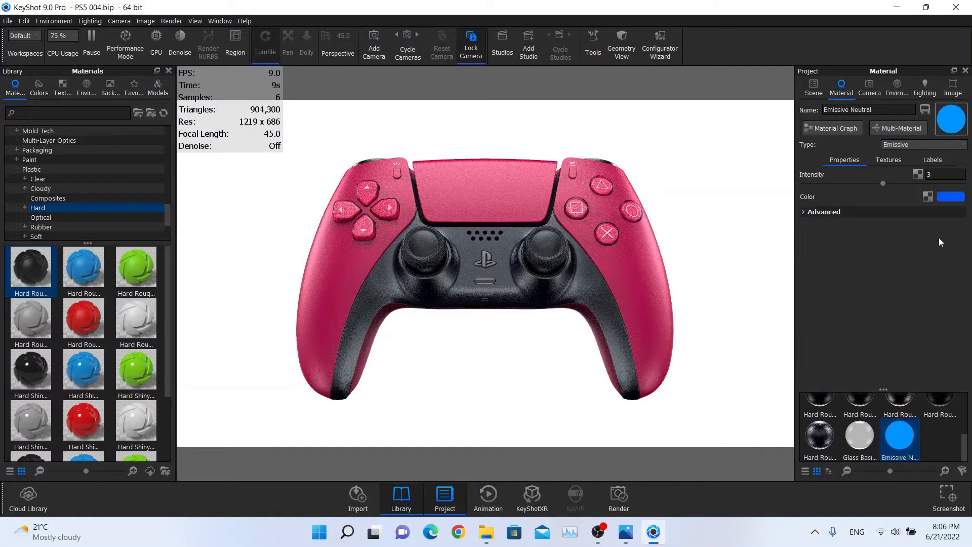
{"action": "double_click", "coordinate": [943, 174]}
{"action": "type", "text": "20"}
{"action": "key", "text": "Return"}
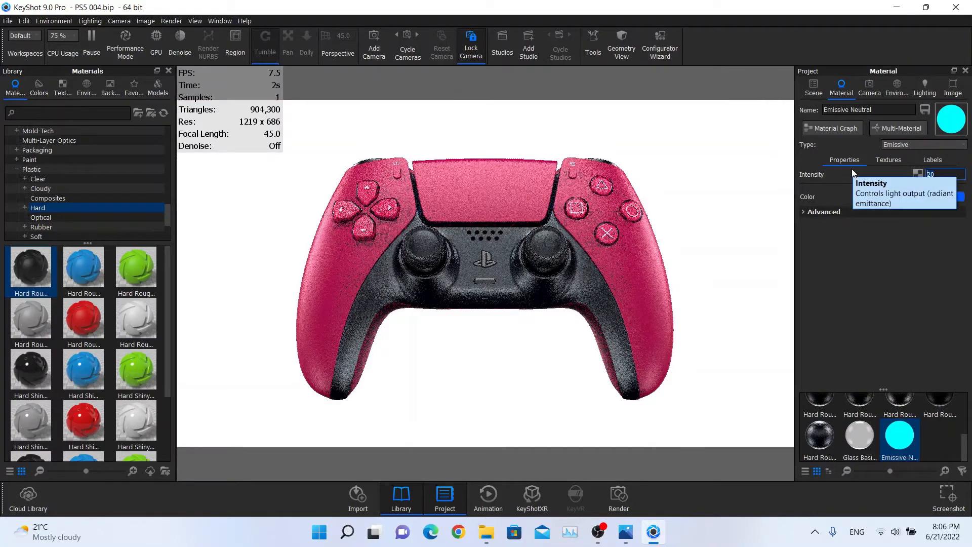
Change the Emissive Neutral material's type to Area Light with a power of 50 lumens.
{"action": "left_click", "coordinate": [899, 152]}
{"action": "left_click", "coordinate": [903, 375]}
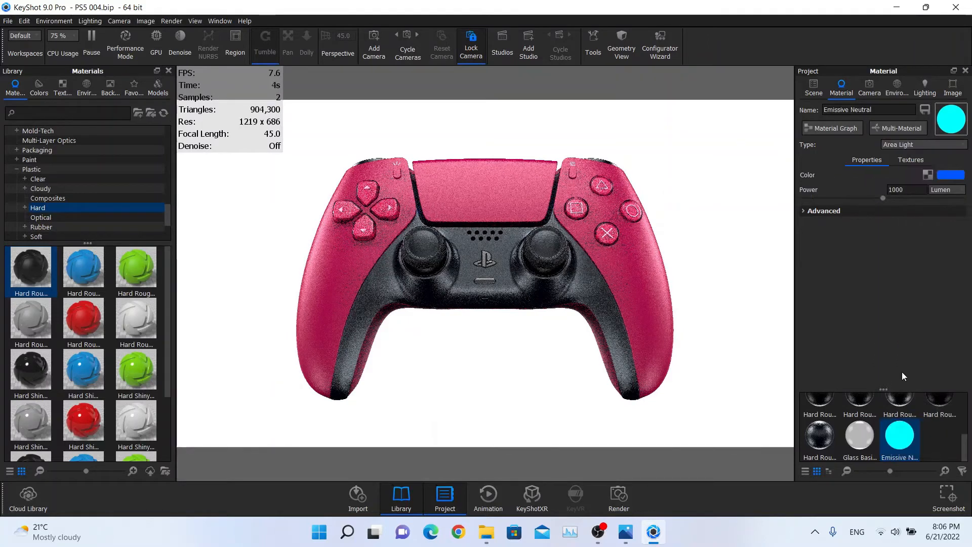
{"action": "left_click_drag", "start_coordinate": [913, 189], "coordinate": [821, 187]}
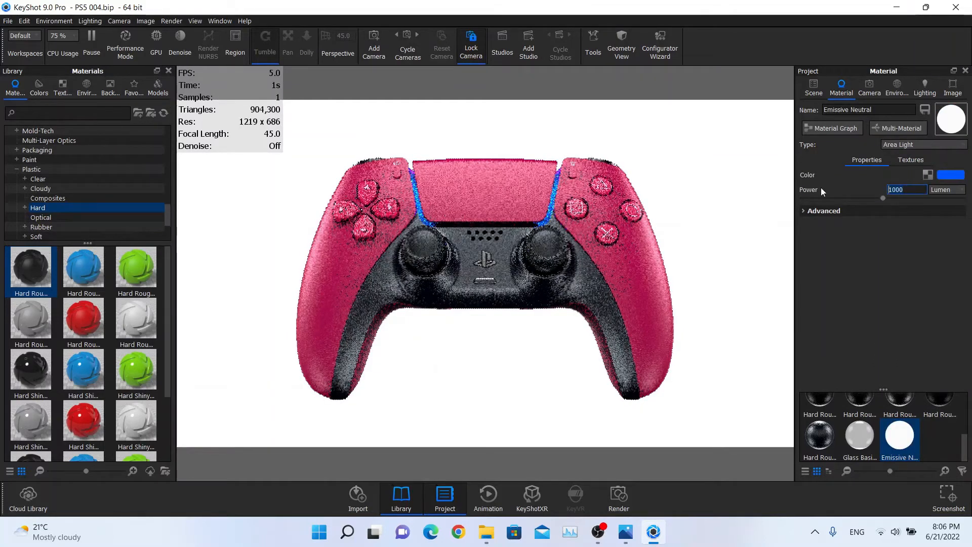
{"action": "type", "text": "50"}
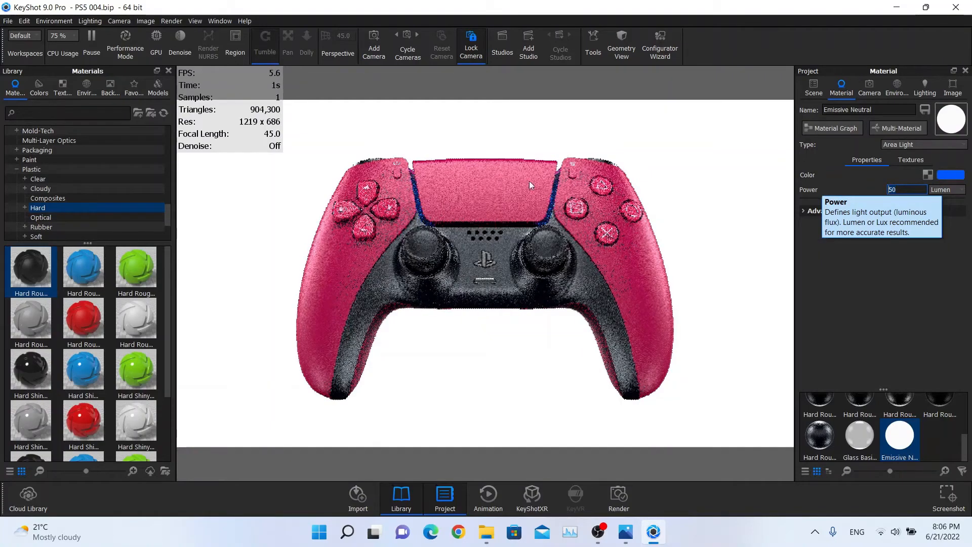
Compare the light strip with the front-view cosmic red DualSense reference photo, and return to KeyShot.
{"action": "mouse_move", "coordinate": [625, 532]}
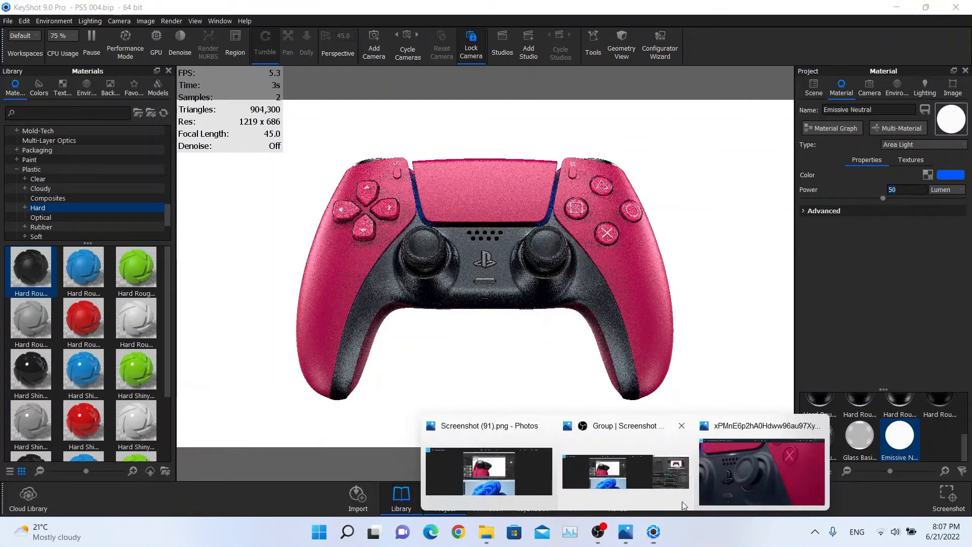
{"action": "left_click", "coordinate": [762, 468]}
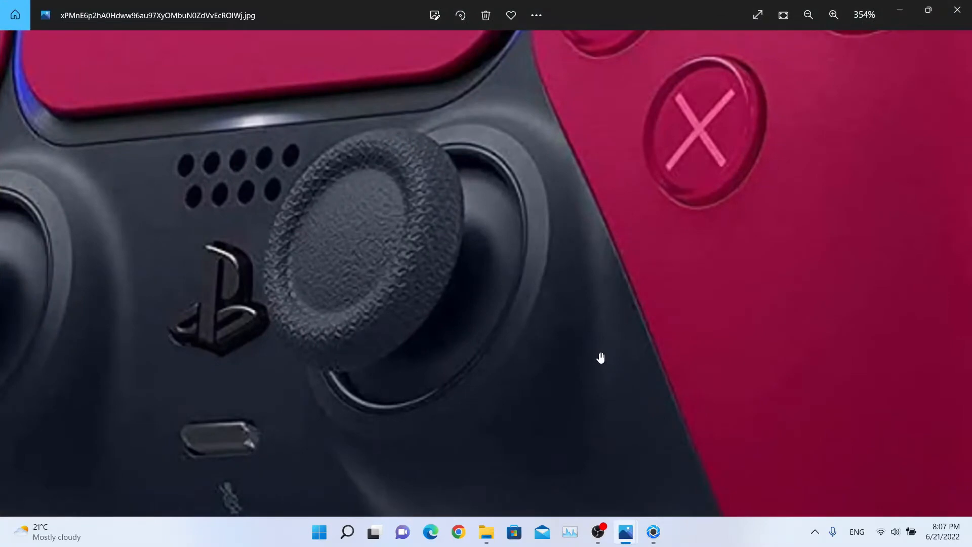
{"action": "scroll", "coordinate": [600, 357], "scroll_direction": "down", "scroll_amount": 5}
{"action": "key", "text": "Right"}
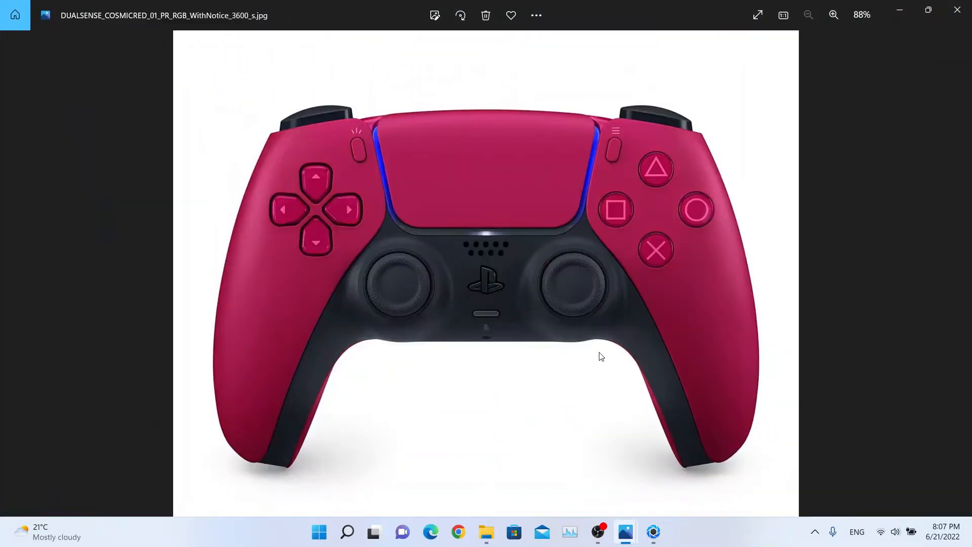
{"action": "left_click", "coordinate": [900, 10]}
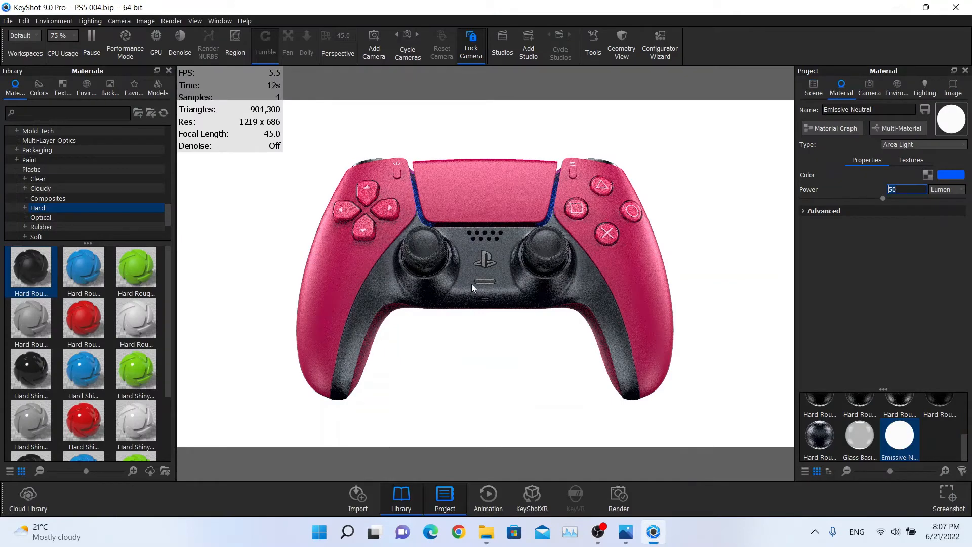
Set the light strip's area light power to 0, keeping Lumen as the unit.
{"action": "left_click_drag", "start_coordinate": [889, 190], "coordinate": [929, 194]}
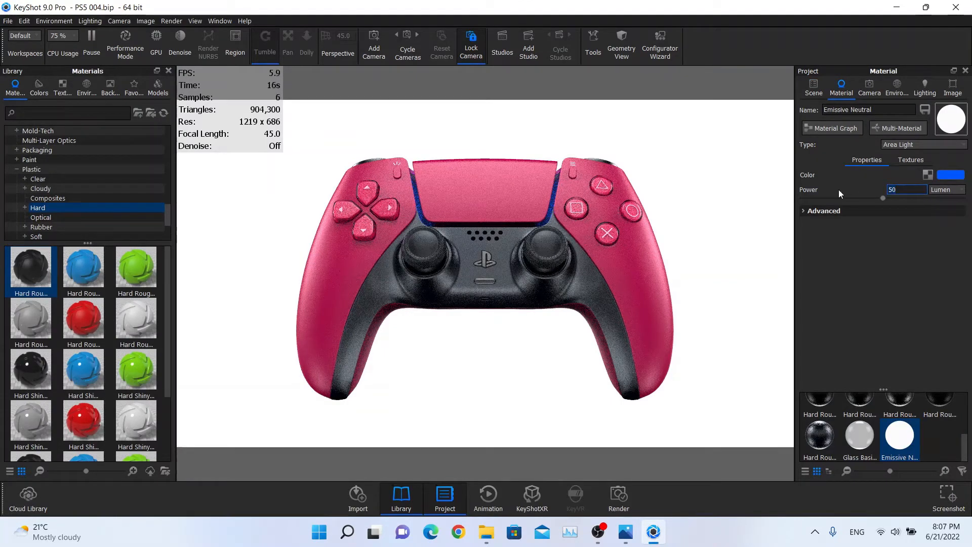
{"action": "type", "text": "0"}
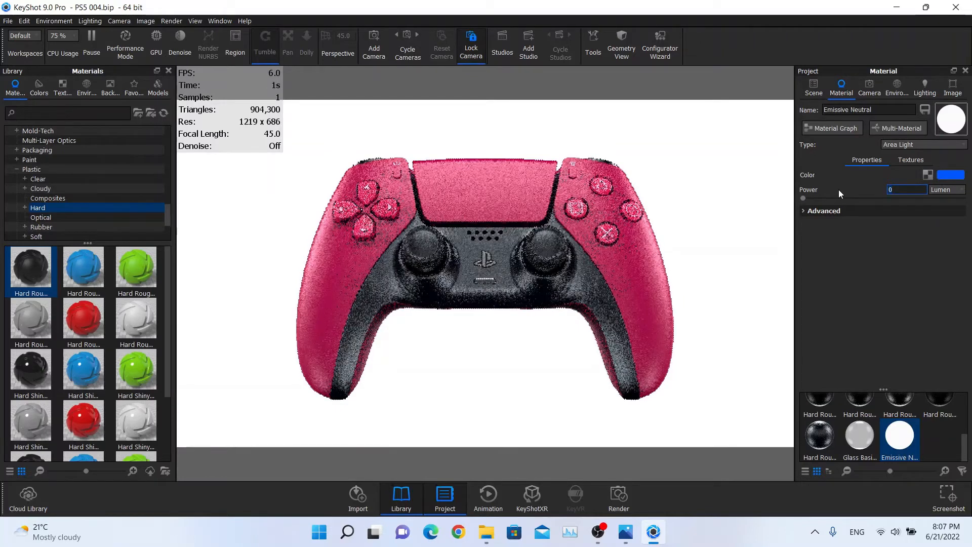
{"action": "left_click", "coordinate": [961, 190]}
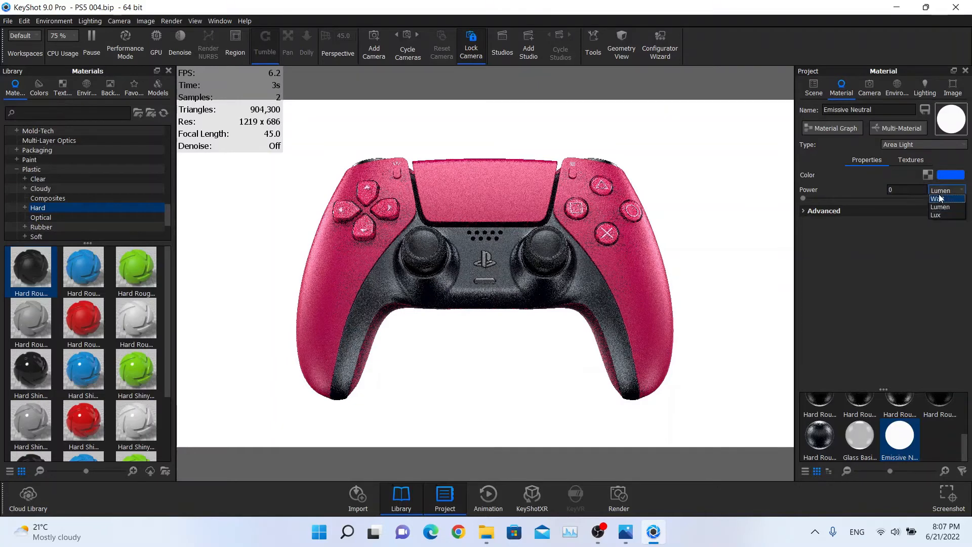
{"action": "left_click", "coordinate": [941, 190]}
Change the Emissive Neutral material's type to Diffuse.
{"action": "left_click", "coordinate": [929, 174]}
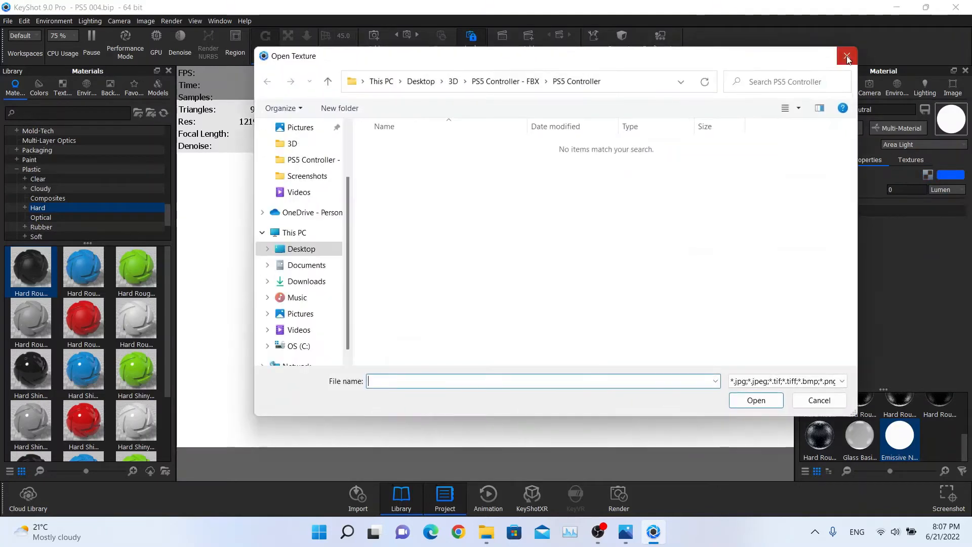
{"action": "left_click", "coordinate": [843, 57]}
{"action": "left_click", "coordinate": [896, 146]}
{"action": "left_click", "coordinate": [898, 162]}
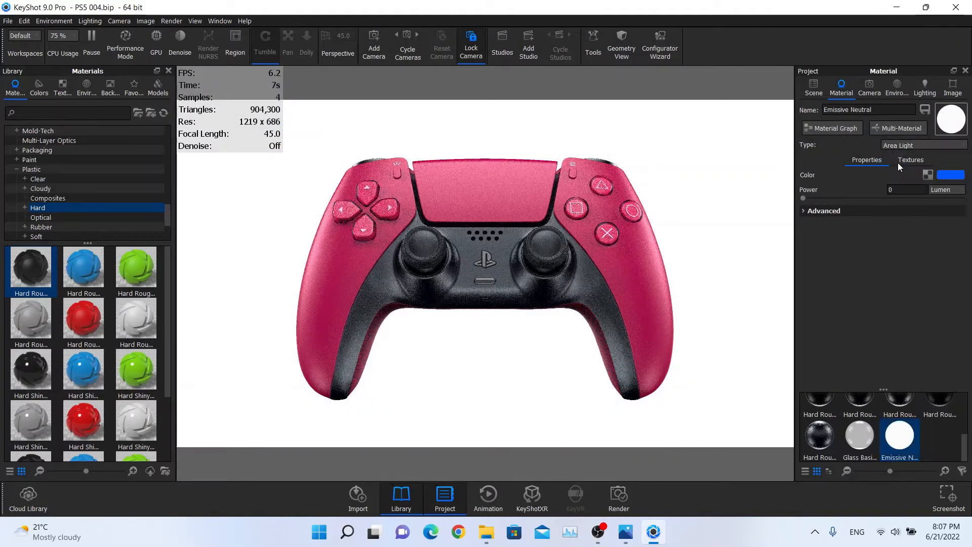
Open the render settings and choose PNG as the still image output format.
{"action": "left_click", "coordinate": [173, 21]}
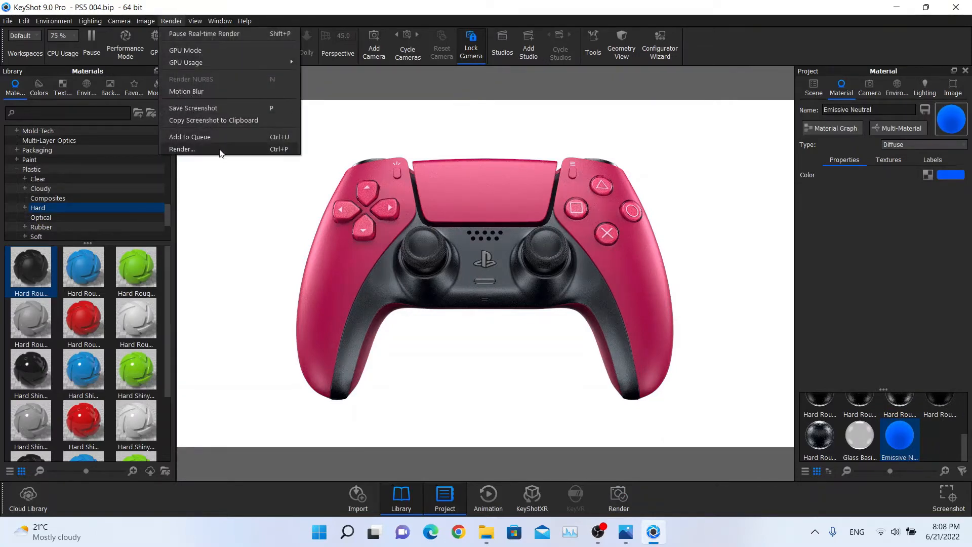
{"action": "left_click", "coordinate": [207, 149]}
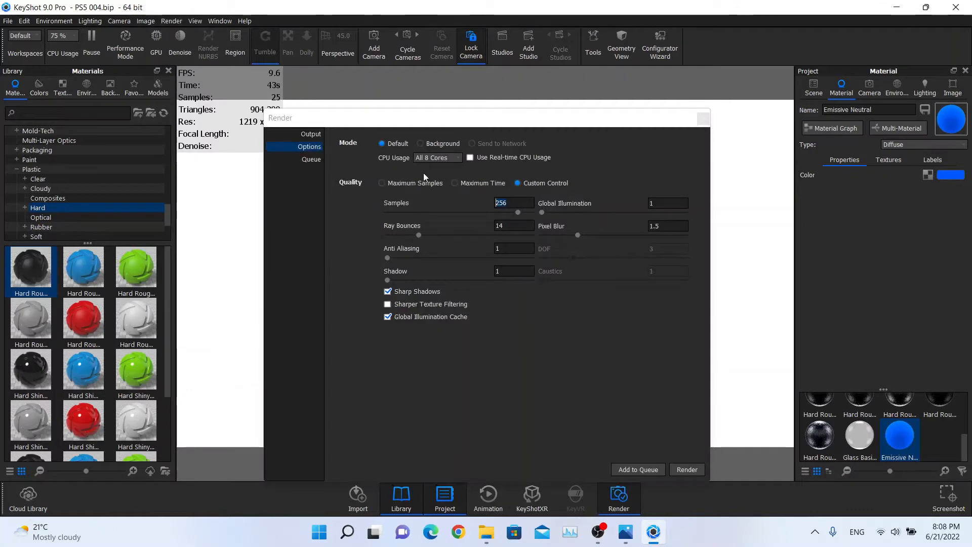
{"action": "left_click", "coordinate": [295, 133]}
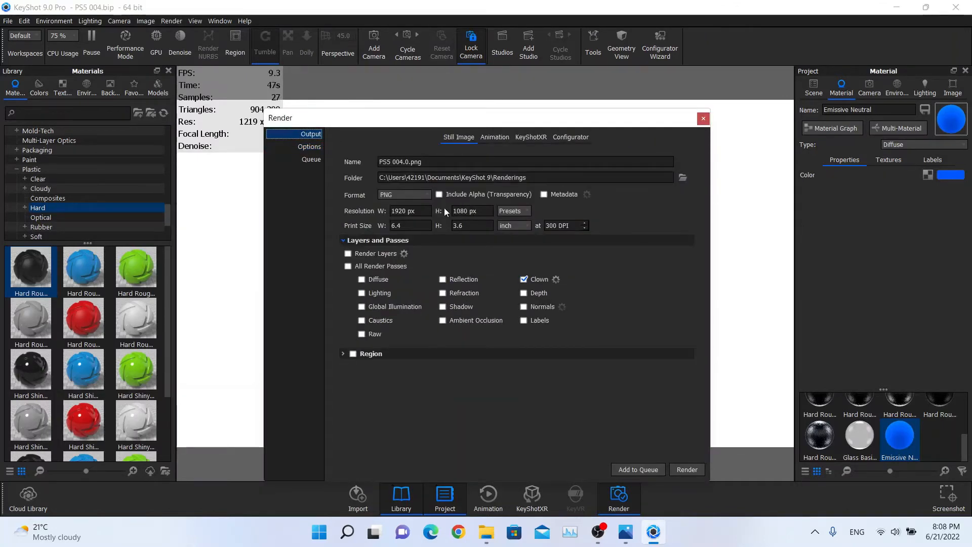
{"action": "left_click", "coordinate": [424, 195]}
{"action": "left_click", "coordinate": [408, 202]}
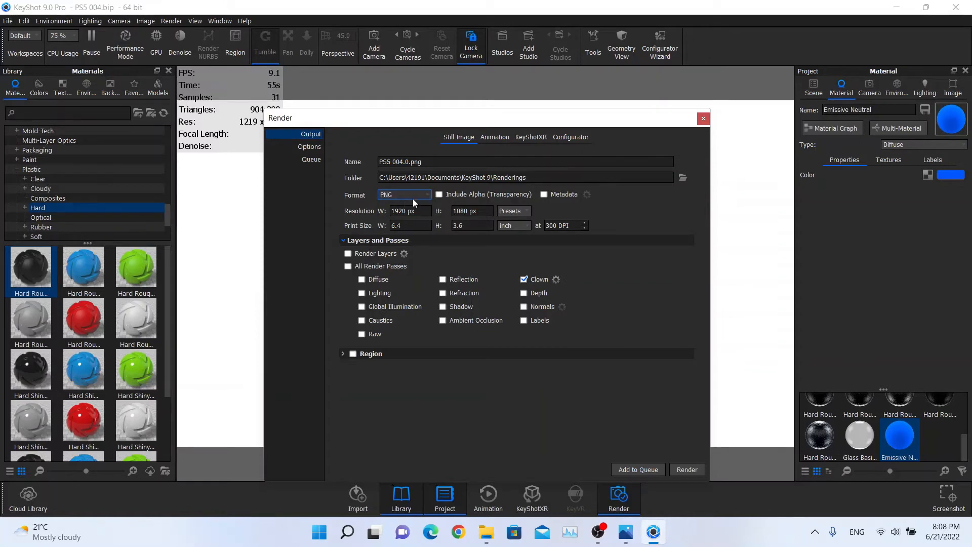
Set the custom render quality to 256 samples and 16 ray bounces.
{"action": "left_click_drag", "start_coordinate": [433, 123], "coordinate": [491, 88]}
{"action": "left_click", "coordinate": [368, 112]}
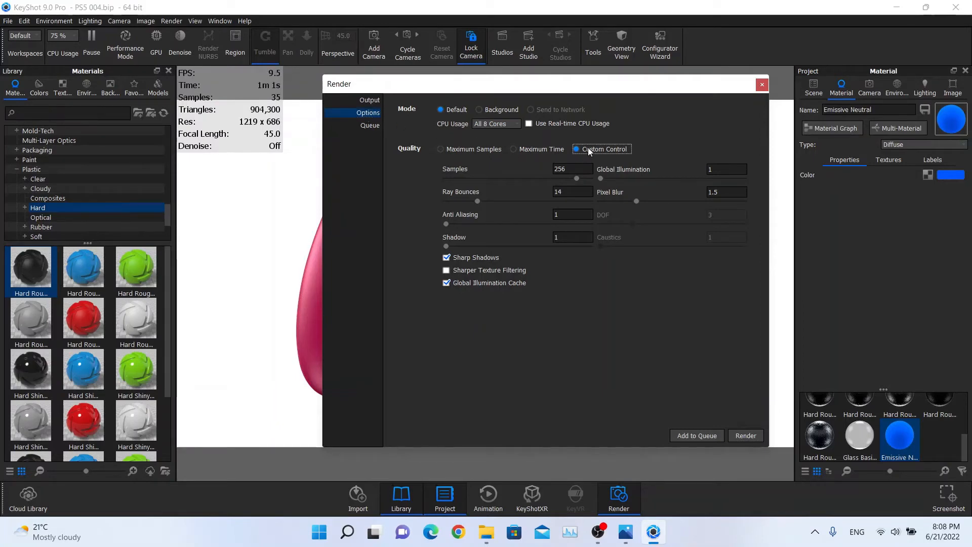
{"action": "double_click", "coordinate": [568, 169]}
{"action": "type", "text": "256"}
{"action": "left_click_drag", "start_coordinate": [575, 192], "coordinate": [423, 195]}
{"action": "type", "text": "16"}
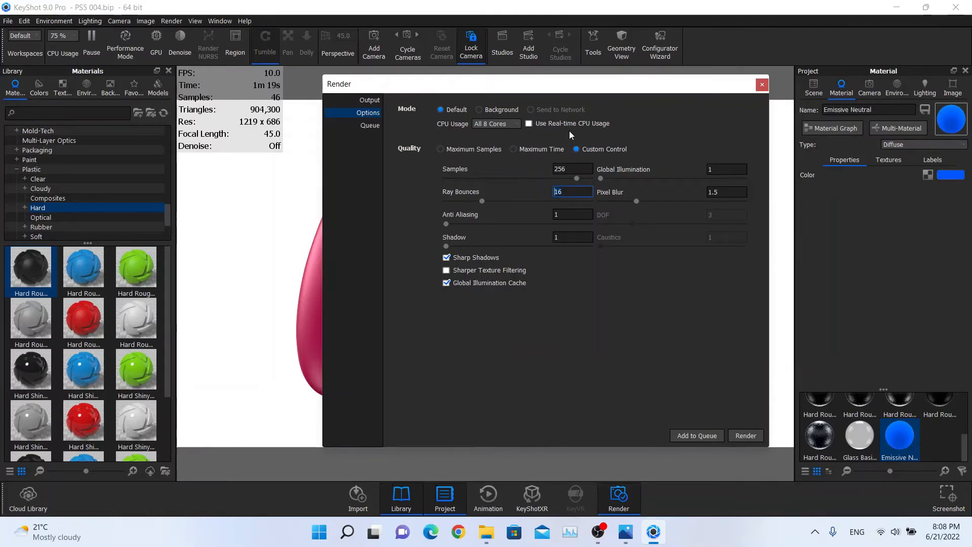
{"action": "left_click_drag", "start_coordinate": [592, 93], "coordinate": [666, 233]}
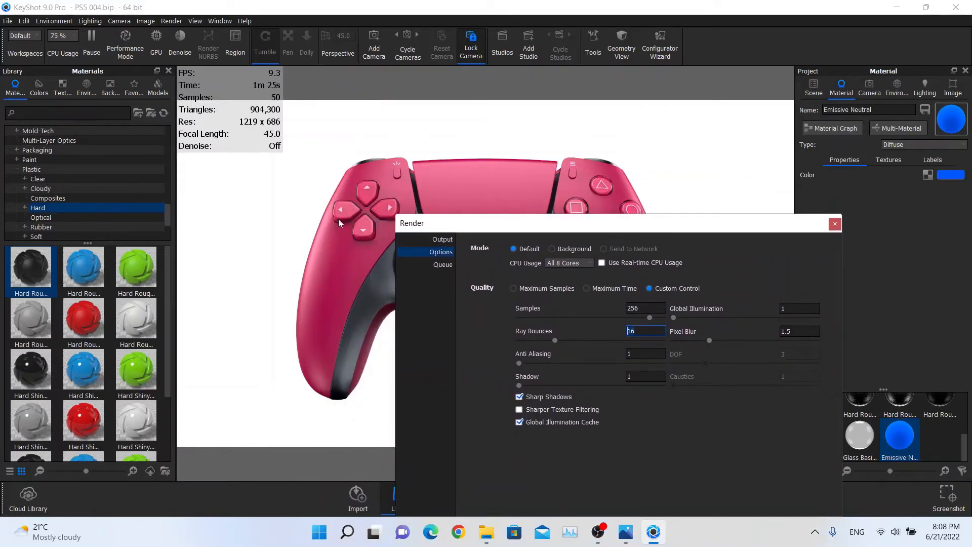
{"action": "left_click_drag", "start_coordinate": [488, 224], "coordinate": [533, 108]}
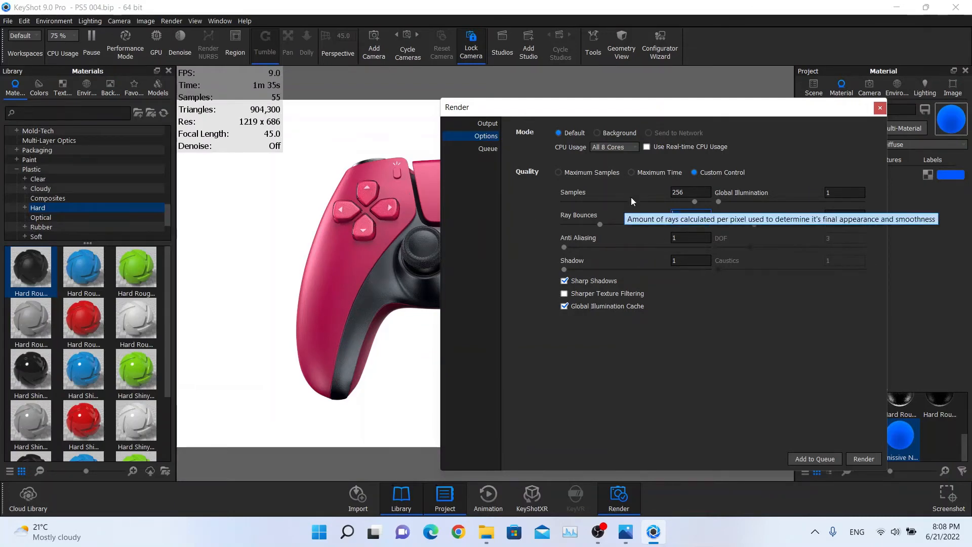
{"action": "left_click_drag", "start_coordinate": [683, 109], "coordinate": [643, 141]}
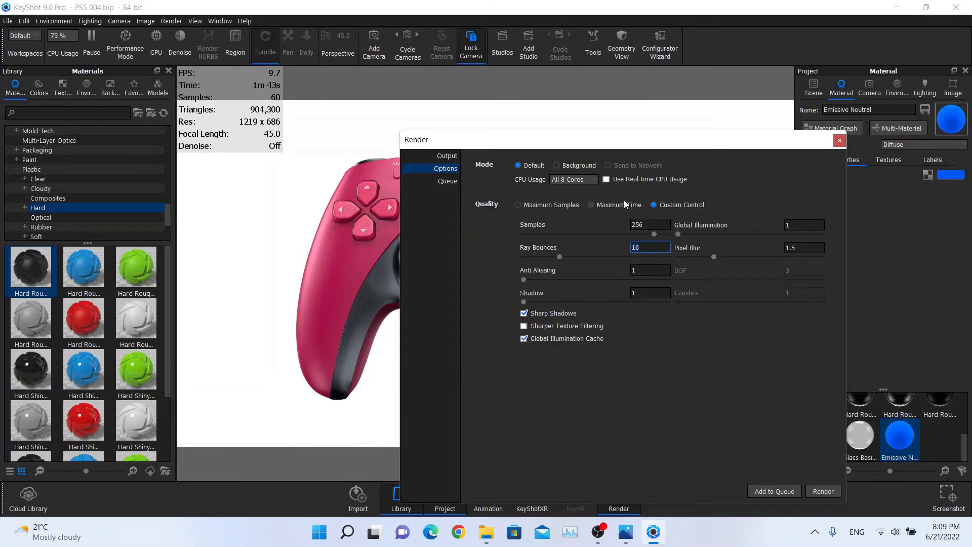
{"action": "left_click_drag", "start_coordinate": [619, 145], "coordinate": [611, 148]}
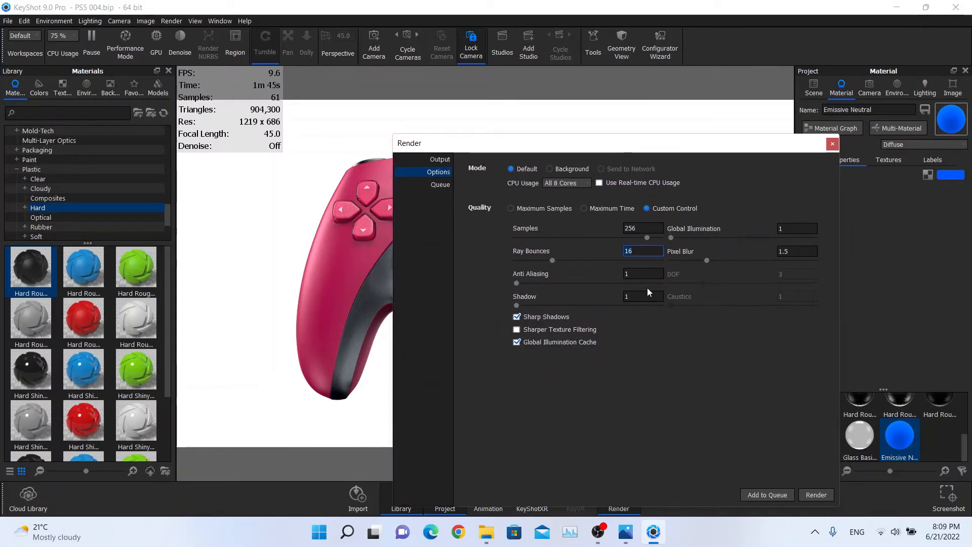
Set the render's anti-aliasing to 2 and its shadow quality to 3.
{"action": "left_click", "coordinate": [642, 274]}
{"action": "key", "text": "BackSpace"}
{"action": "type", "text": "2"}
{"action": "left_click", "coordinate": [640, 296]}
{"action": "key", "text": "BackSpace"}
{"action": "type", "text": "3"}
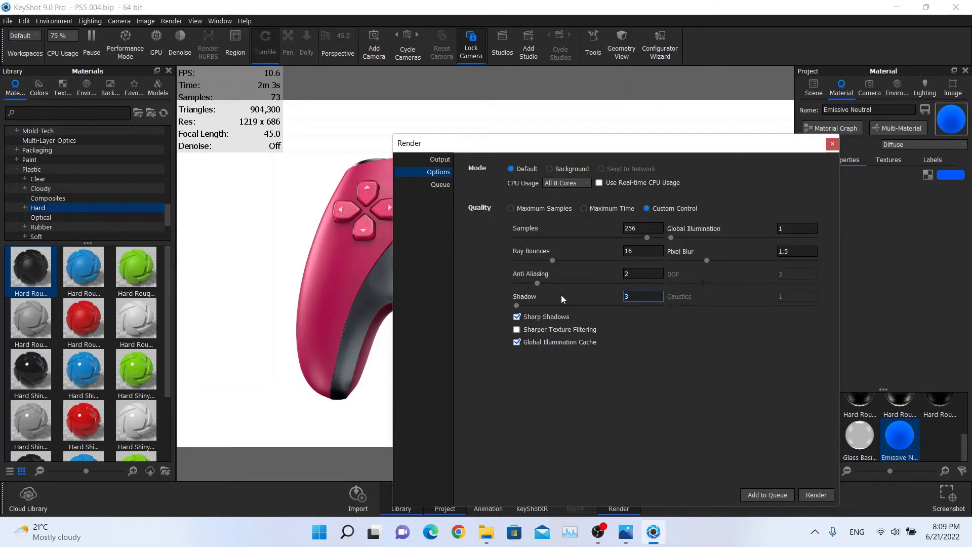
Set the render's global illumination quality to 3 and enable Sharper Texture Filtering.
{"action": "key", "text": "Tab"}
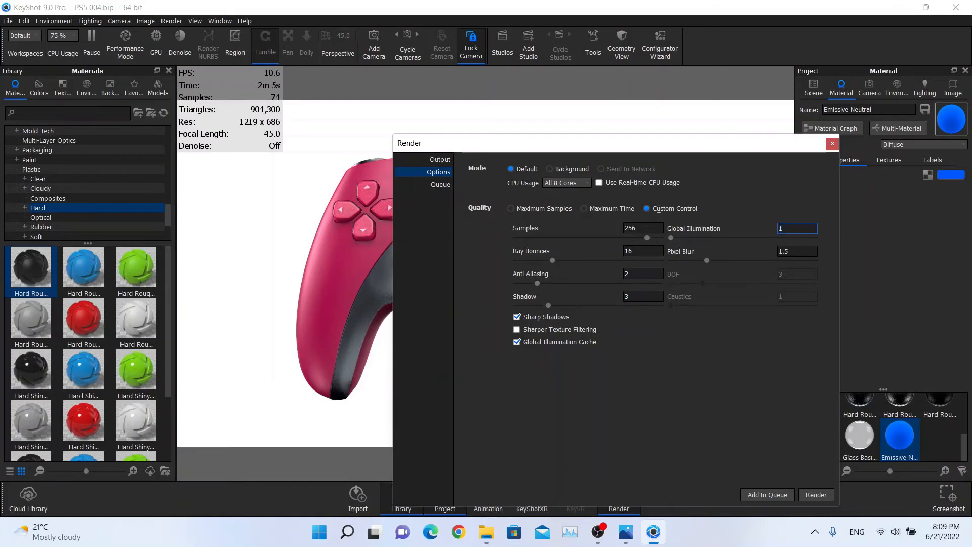
{"action": "type", "text": "3"}
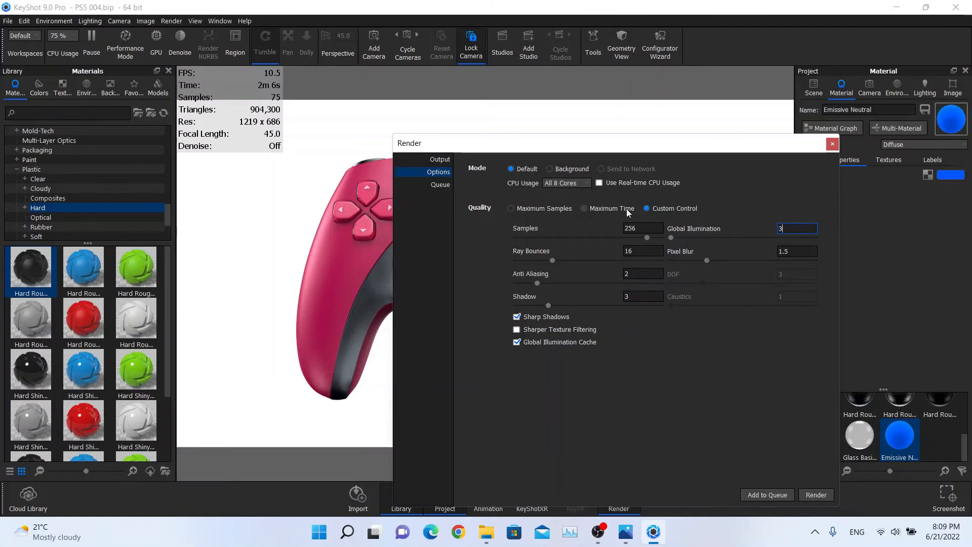
{"action": "left_click", "coordinate": [551, 330]}
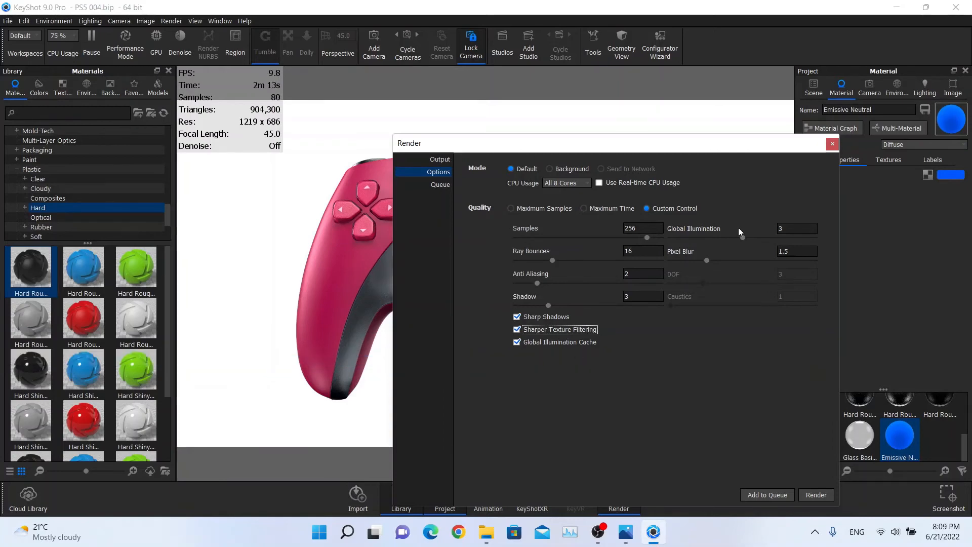
Choose All 8 Cores as the render's CPU usage and close the render settings.
{"action": "left_click_drag", "start_coordinate": [671, 141], "coordinate": [586, 118]}
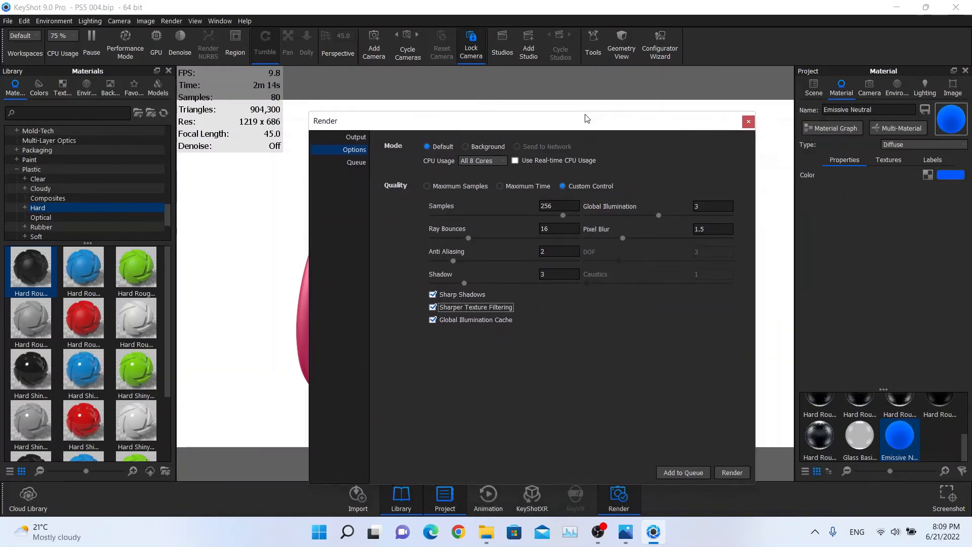
{"action": "left_click", "coordinate": [480, 161]}
{"action": "left_click", "coordinate": [488, 212]}
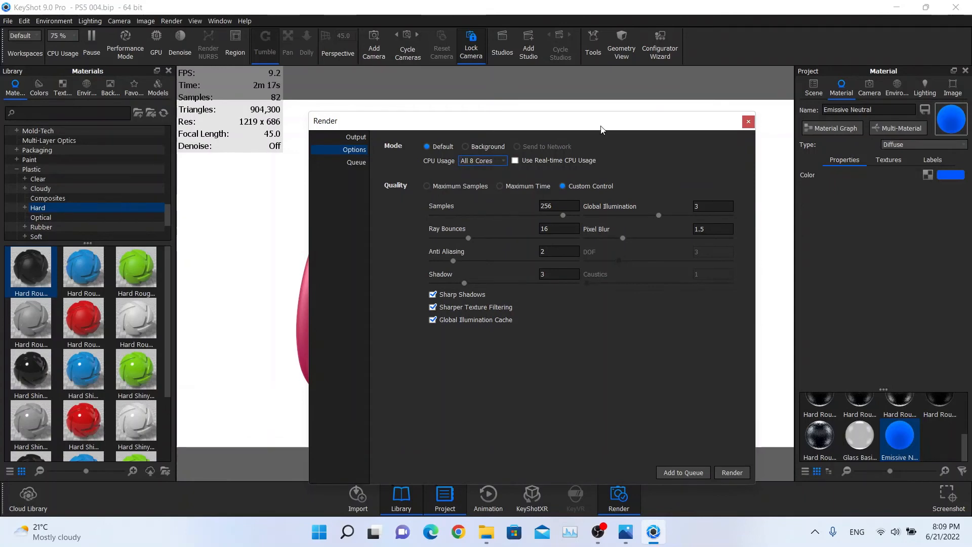
{"action": "left_click_drag", "start_coordinate": [603, 122], "coordinate": [611, 113]}
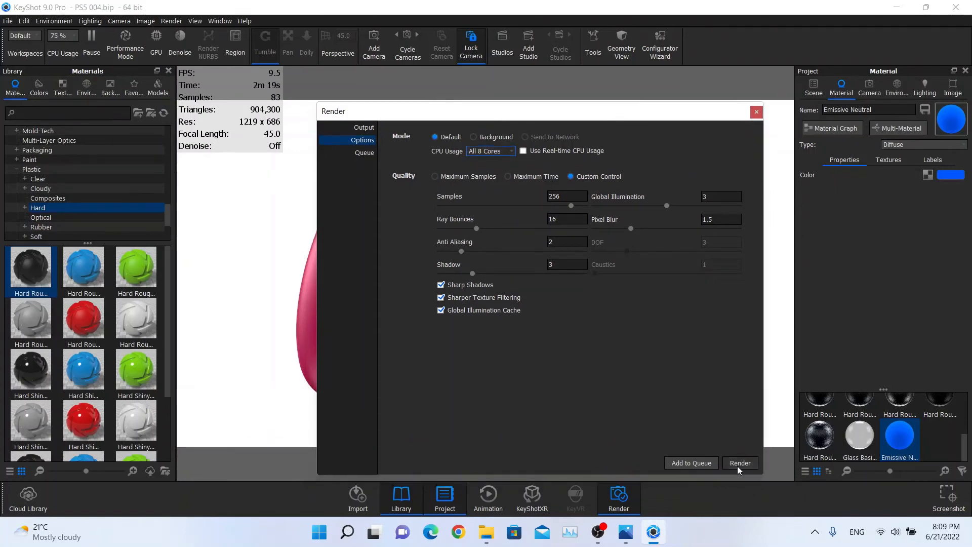
{"action": "left_click", "coordinate": [756, 111]}
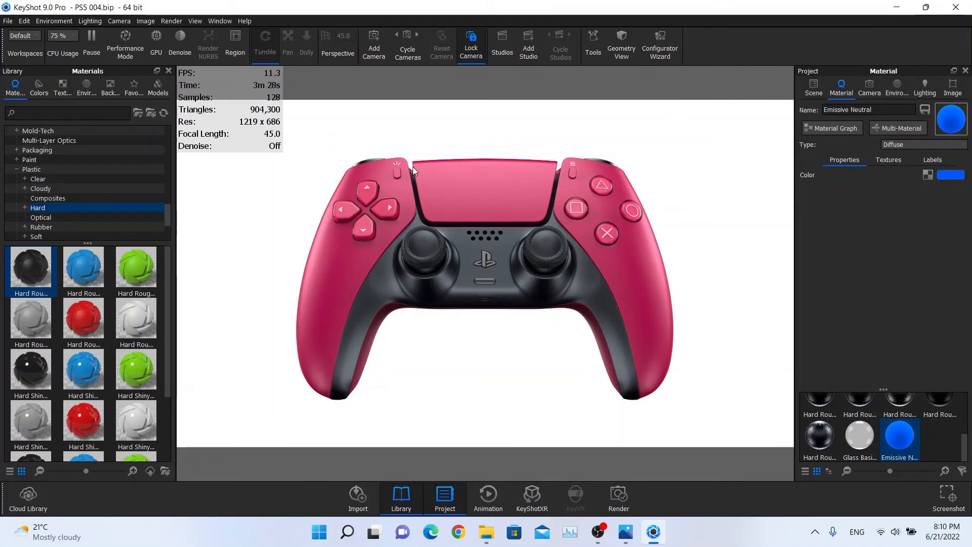